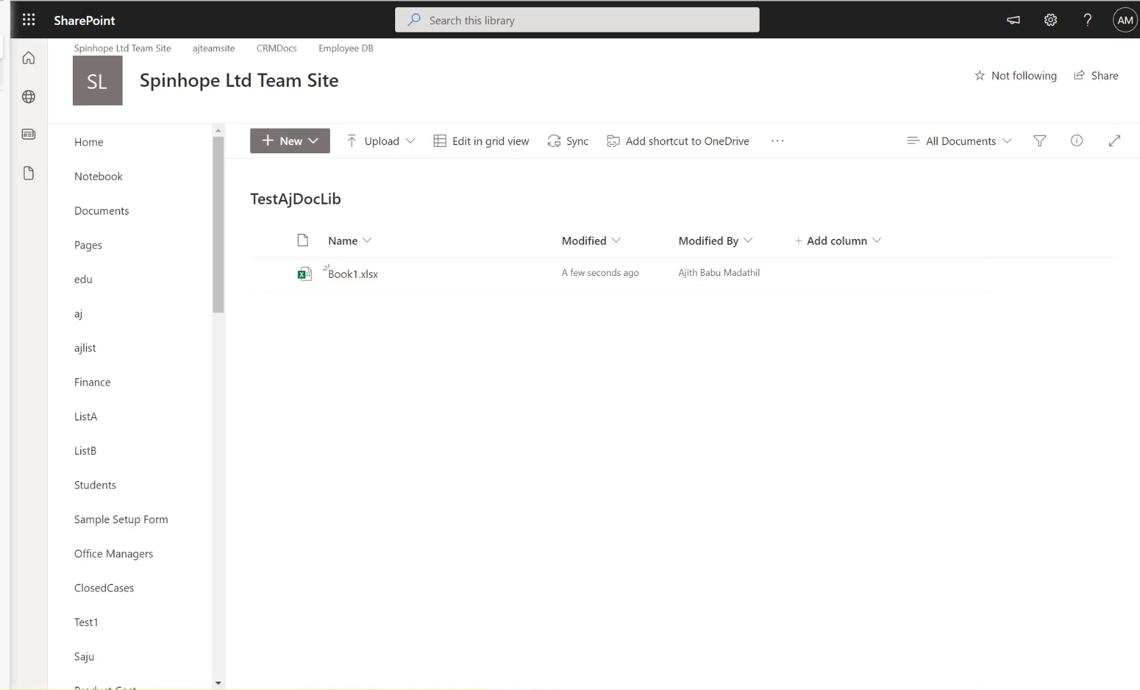
Switch to the Power Automate flow and add the Office 365 Groups action Send an HTTP request after the file-created trigger.
click(1, 74)
click(541, 112)
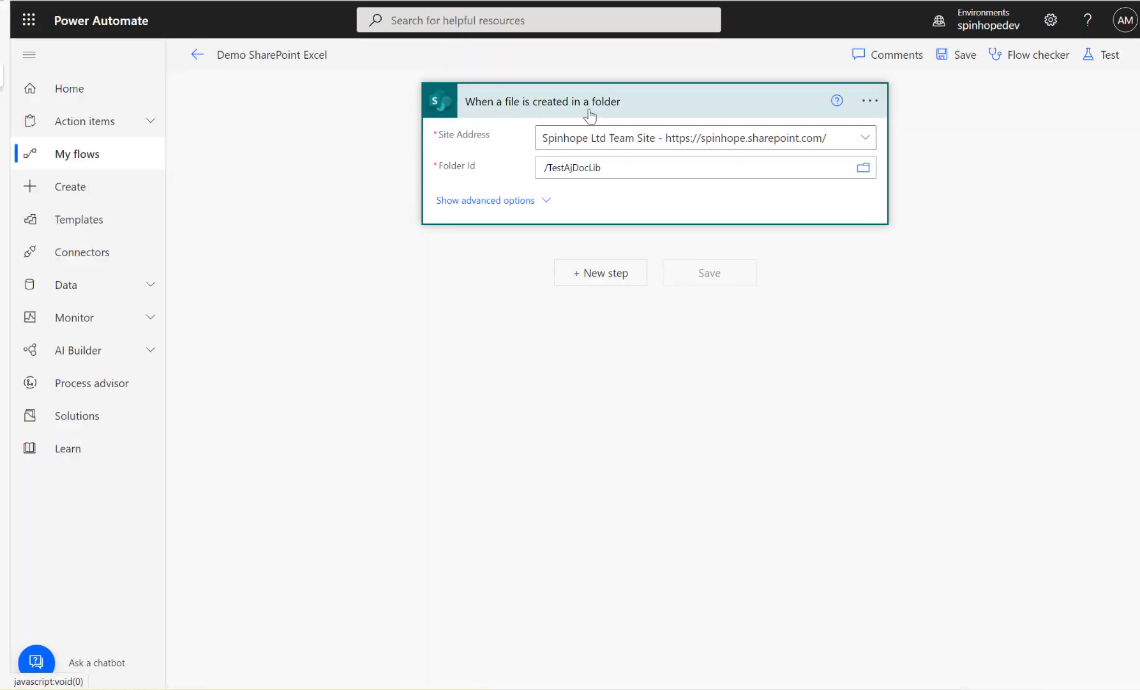
click(605, 280)
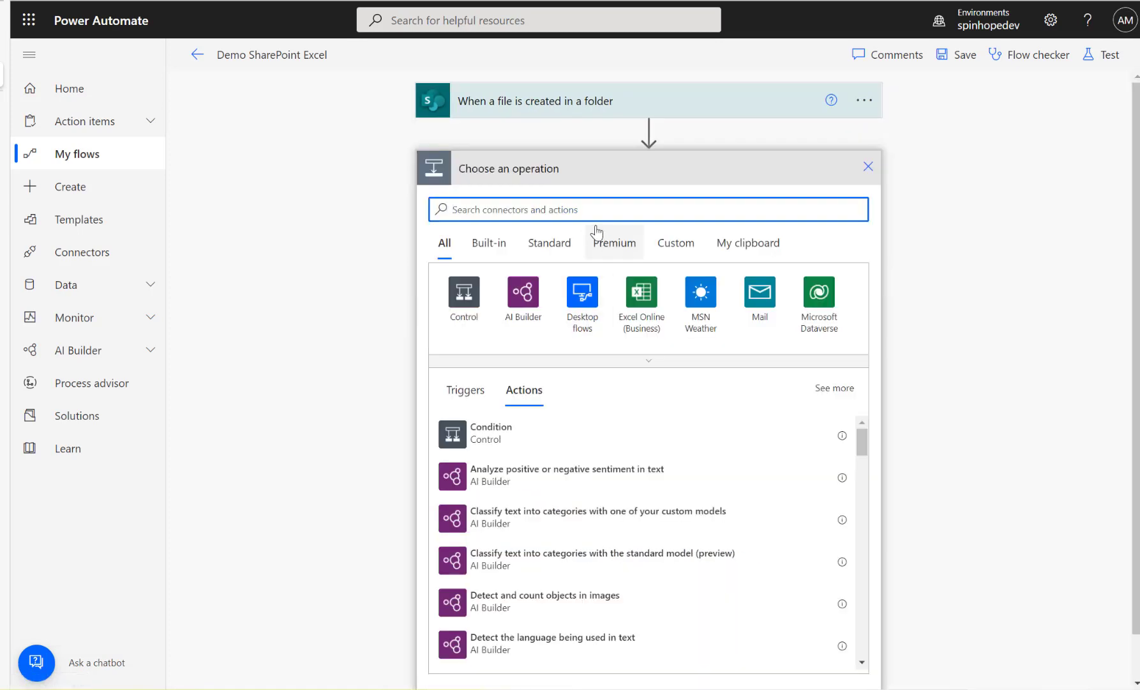
text(oofice)
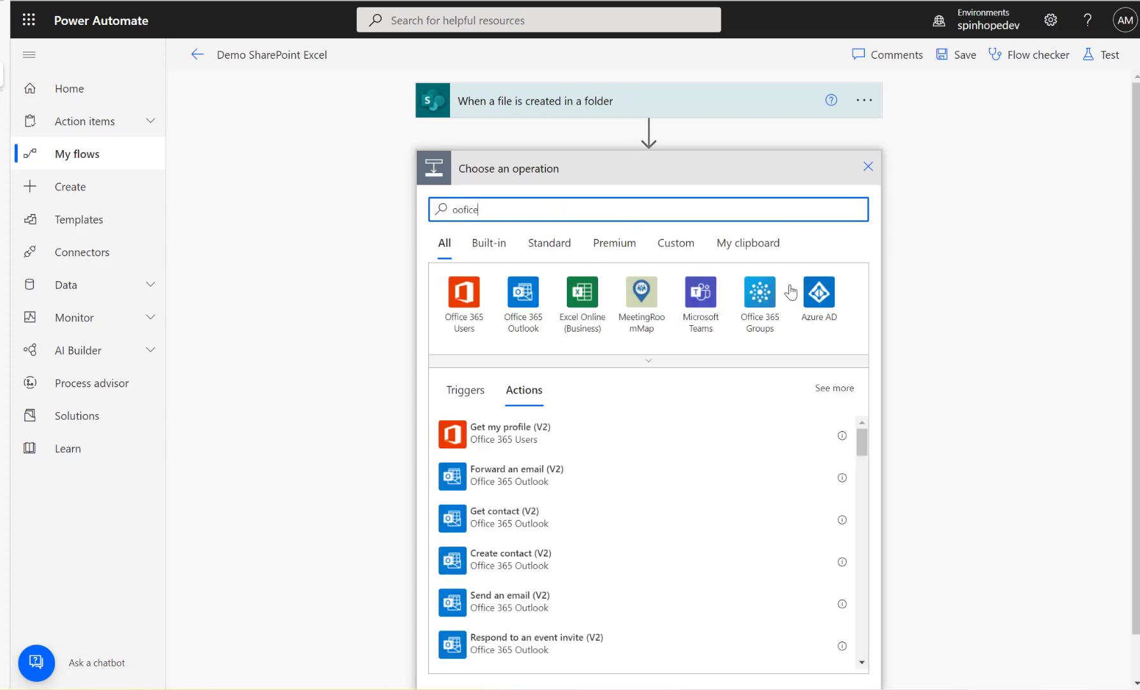
click(760, 302)
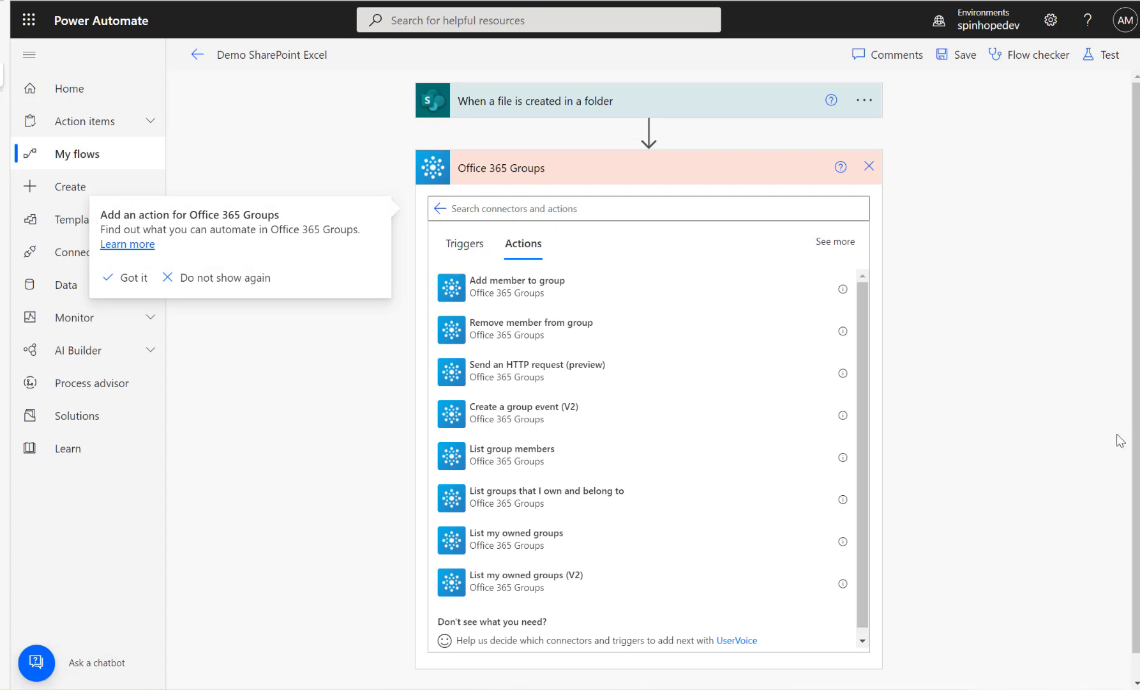
click(525, 384)
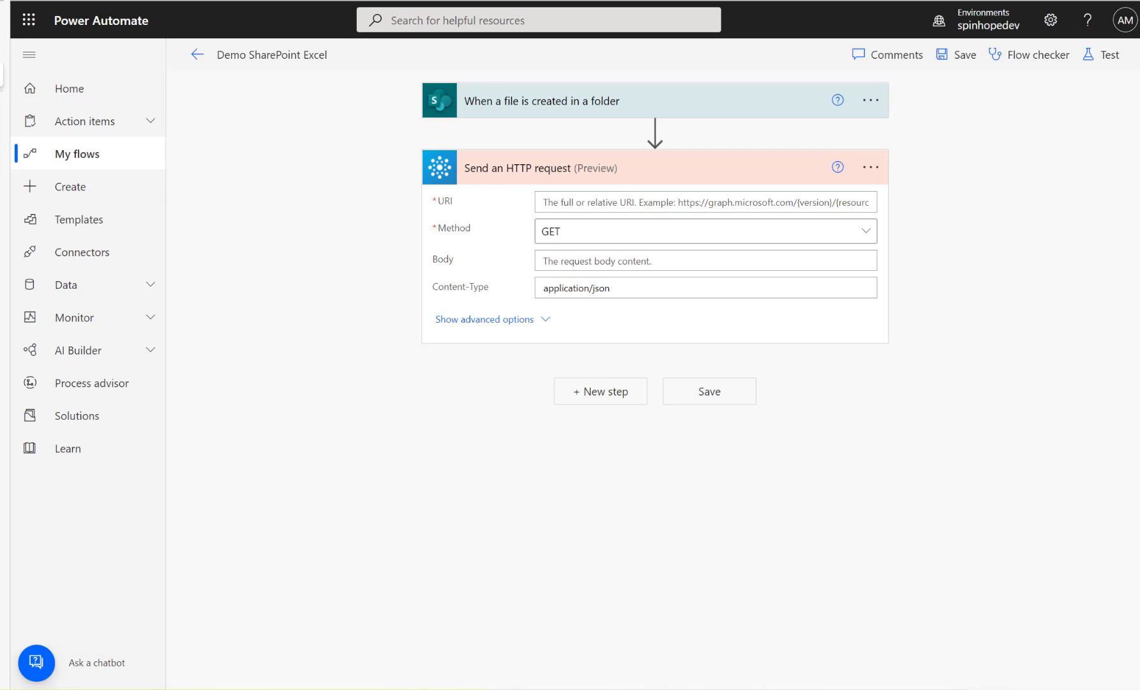
click(646, 202)
text(https://graph.microsoft.com/v1.0/sites/root/drives?$filter=name eq 'TestAjDocLib')
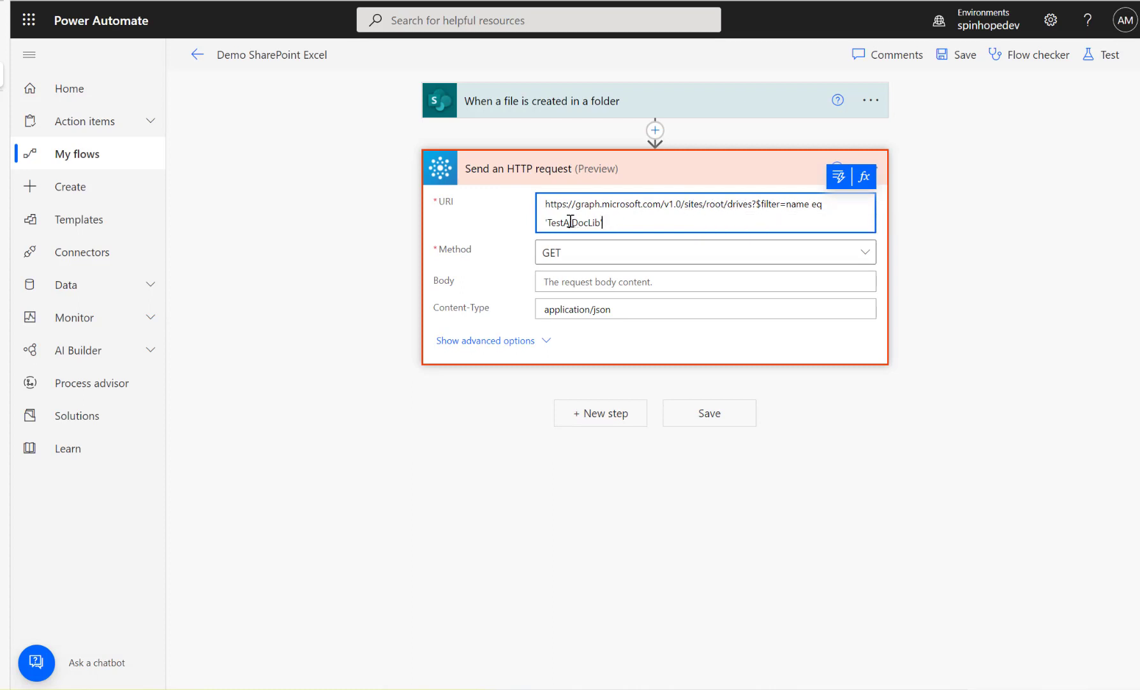
text(')
Add the note "Get Document Library Id" to the Send an HTTP request action.
click(872, 167)
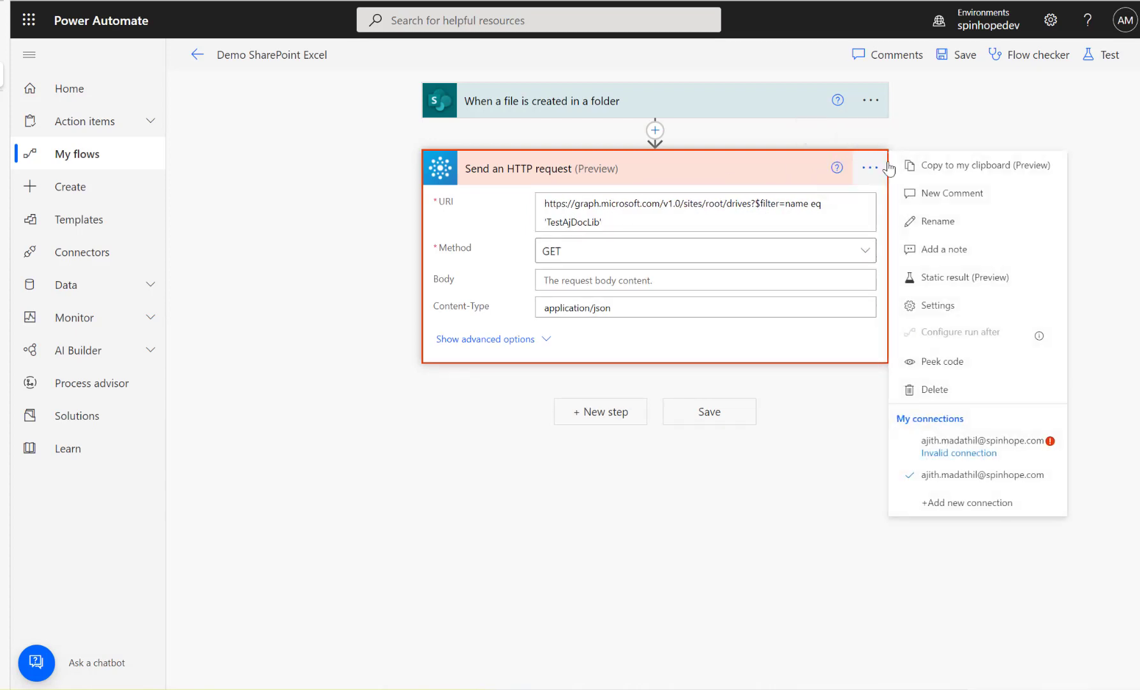
click(931, 220)
click(870, 167)
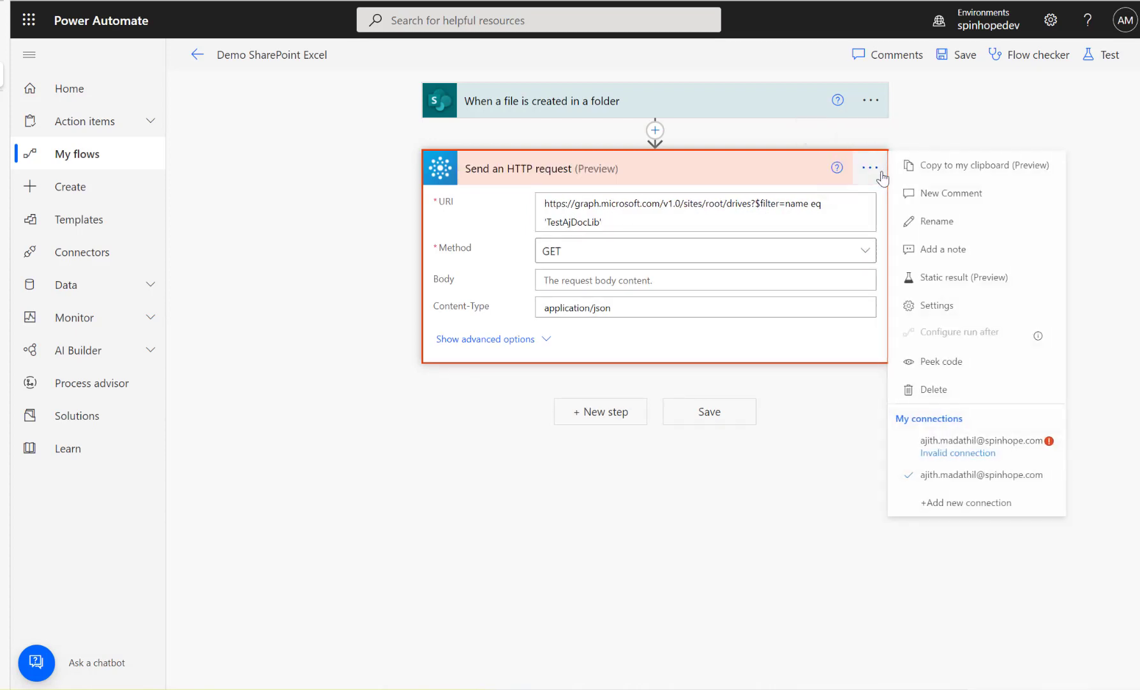
click(925, 250)
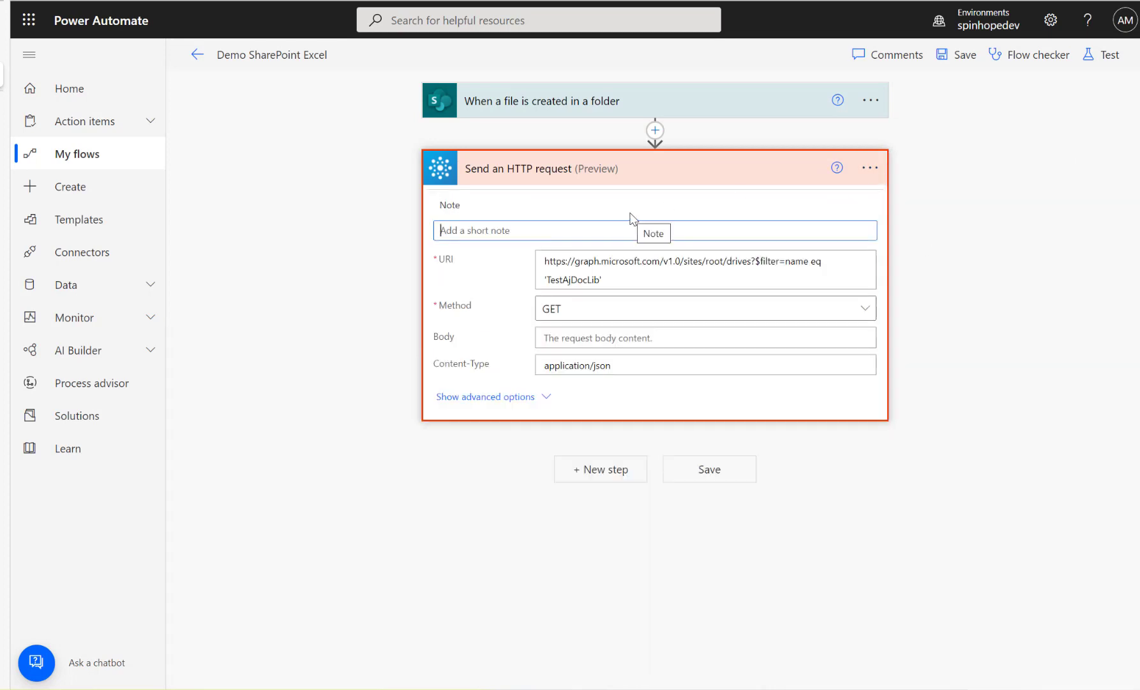
text(Get Document Library Id)
Compare the trigger's site address and folder with the TestAjDocLib library in SharePoint, and return to the flow.
click(580, 96)
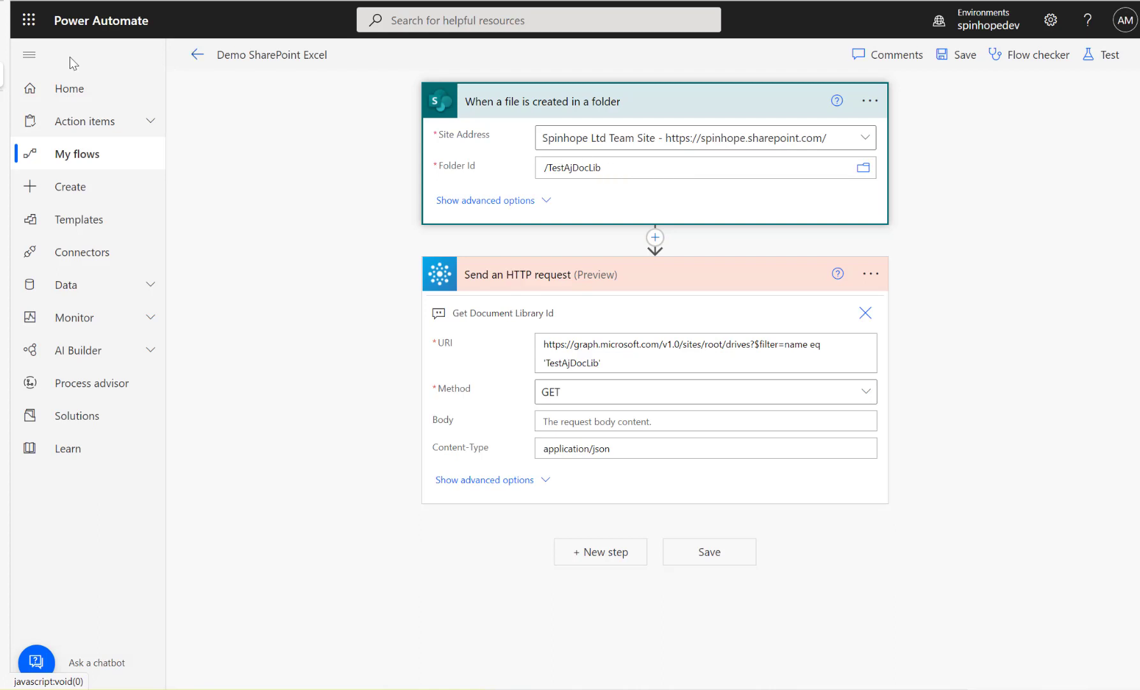
click(6, 48)
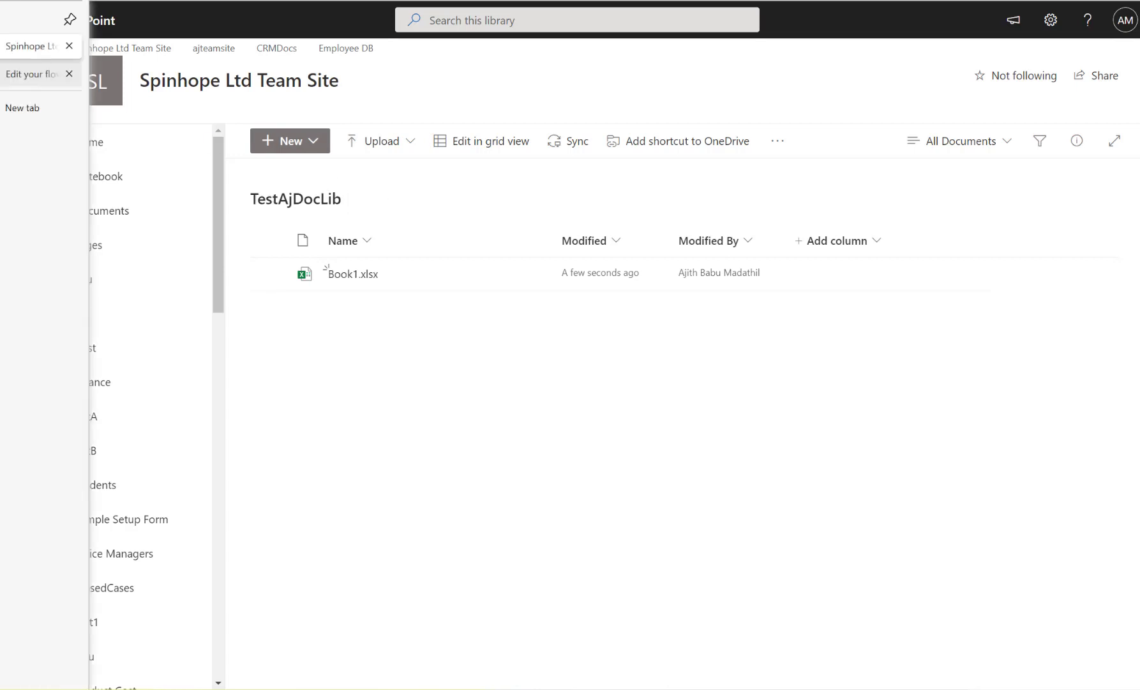
click(19, 79)
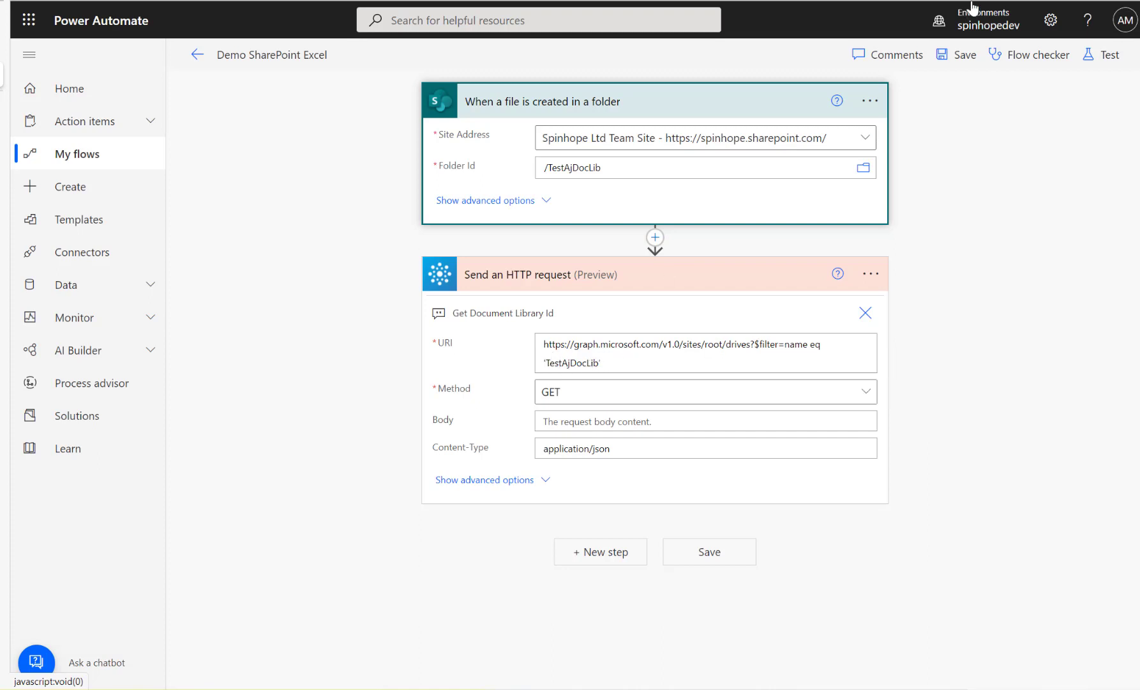
Save the flow and test it automatically with a recently used trigger.
click(964, 59)
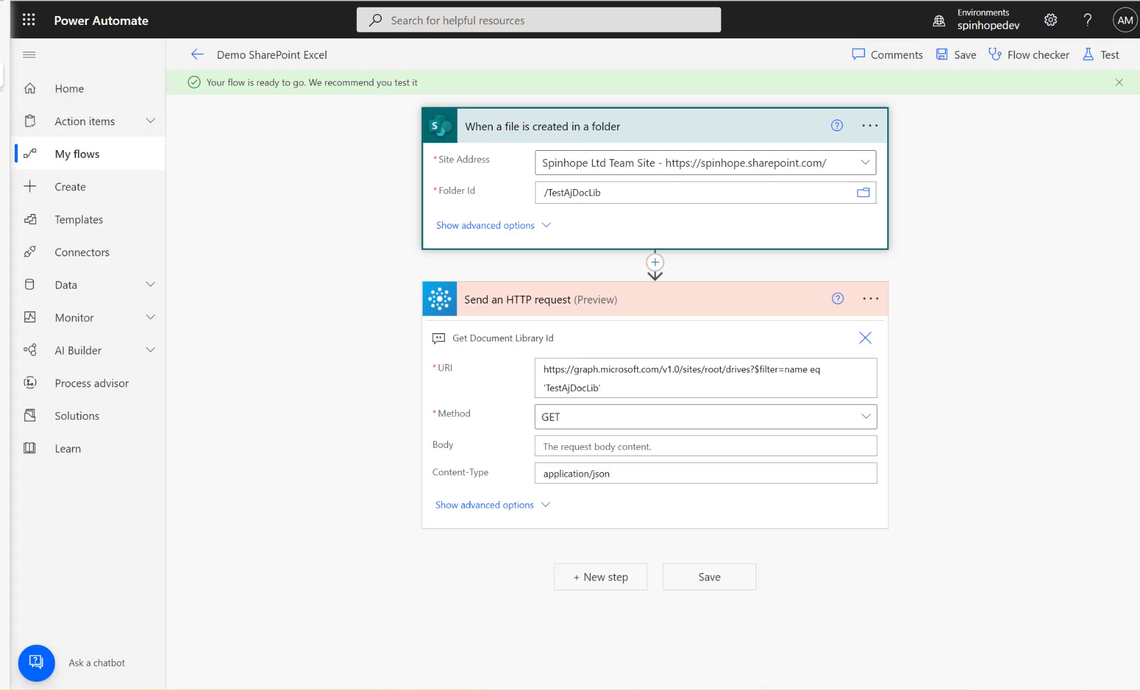
click(70, 117)
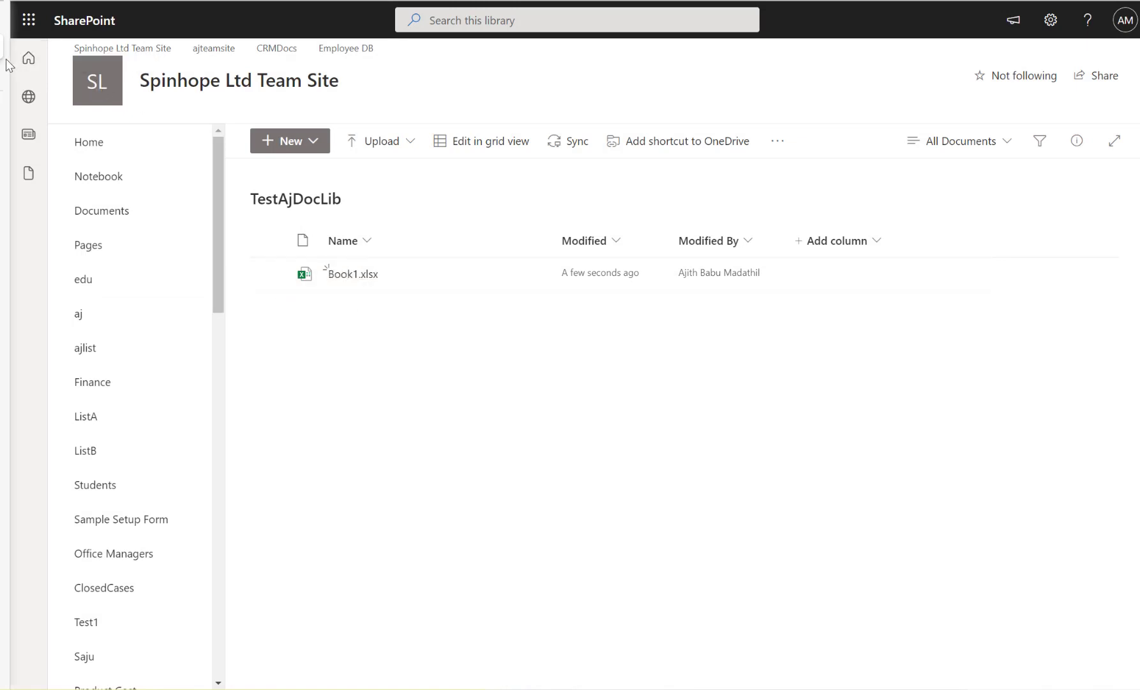
click(33, 79)
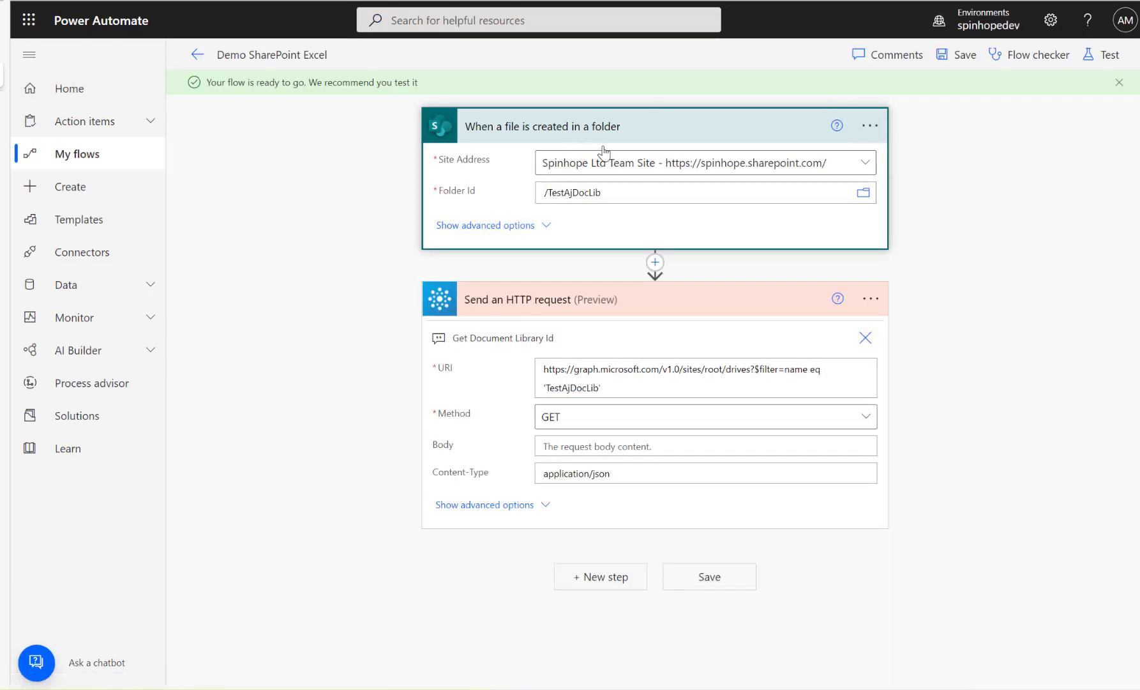
click(1106, 59)
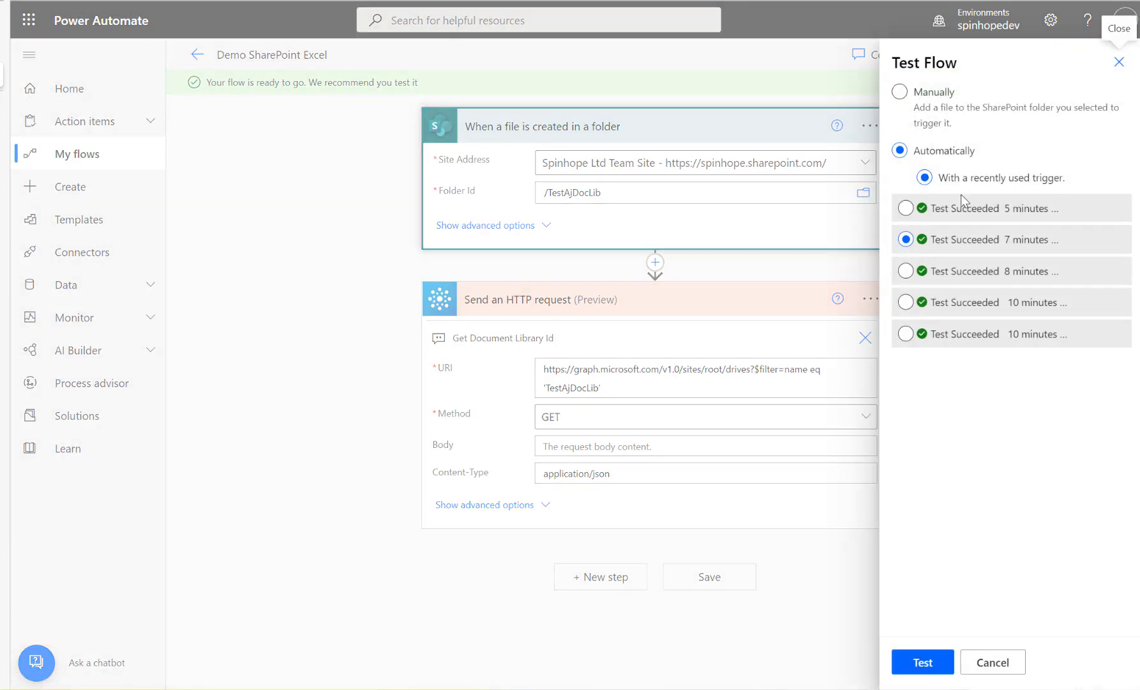
click(924, 662)
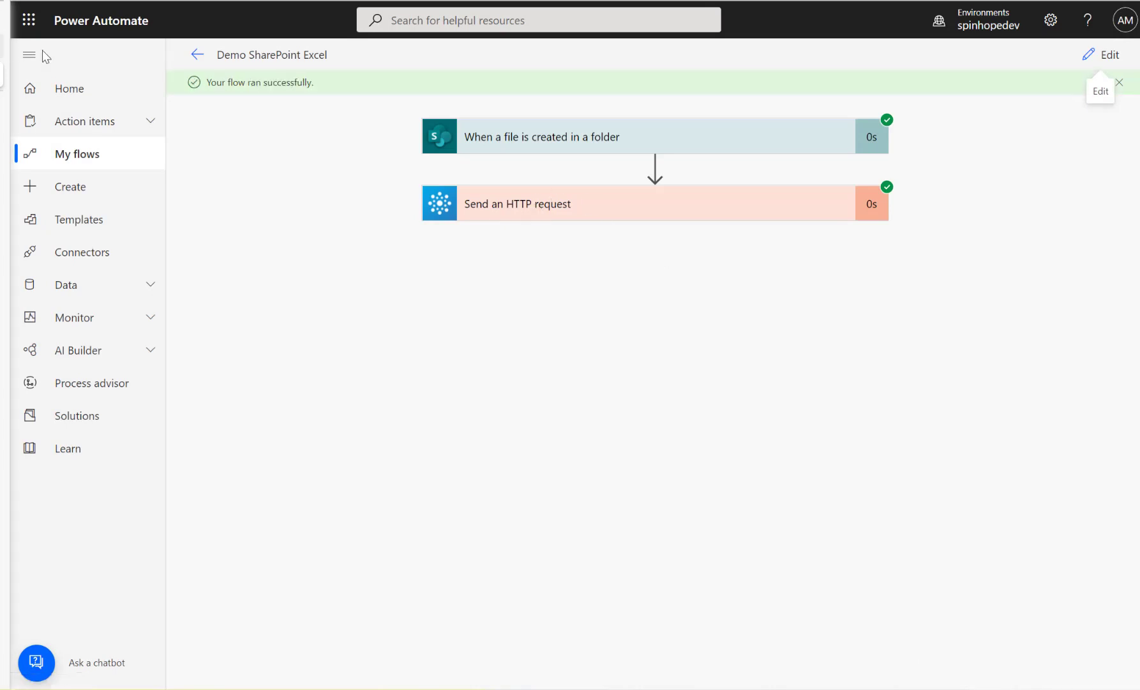
Examine the Send an HTTP request run: the drives listed in its raw outputs and the name filter in its URI.
click(549, 219)
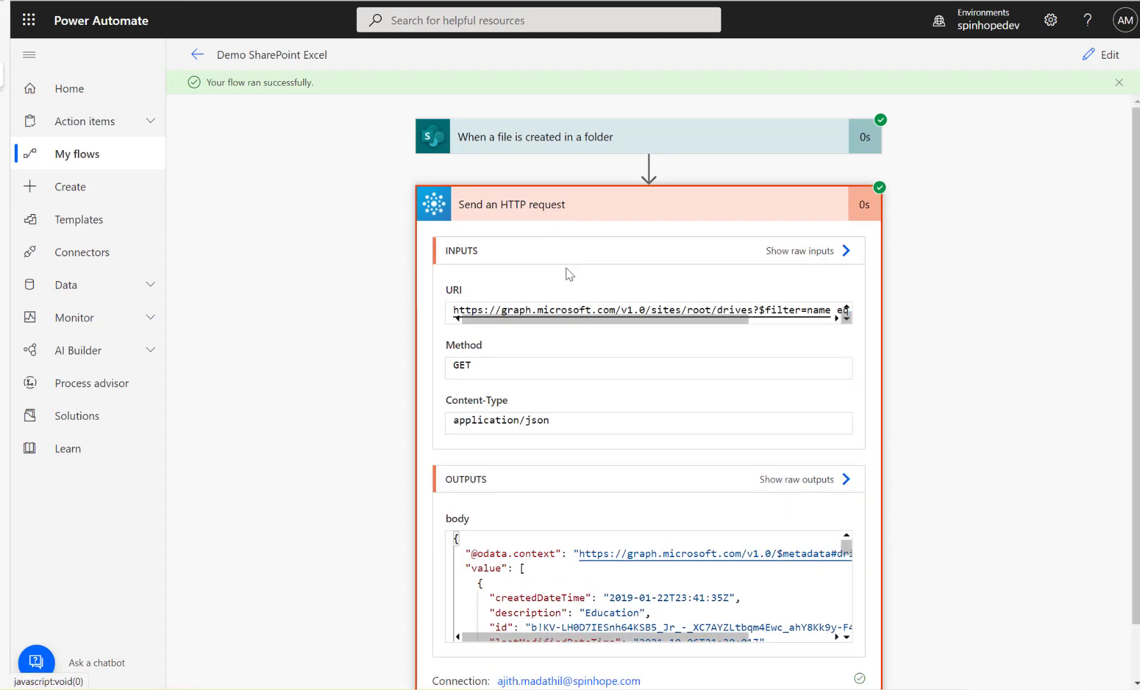
scroll(767, 469, down, 1)
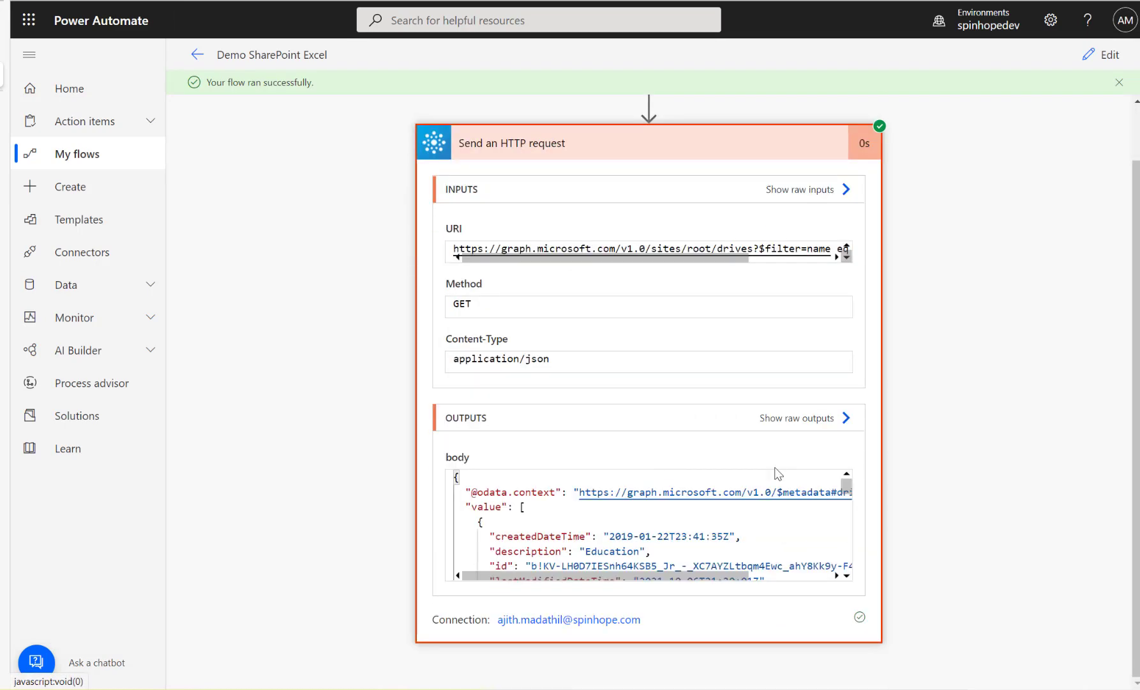
click(806, 418)
scroll(867, 354, down, 13)
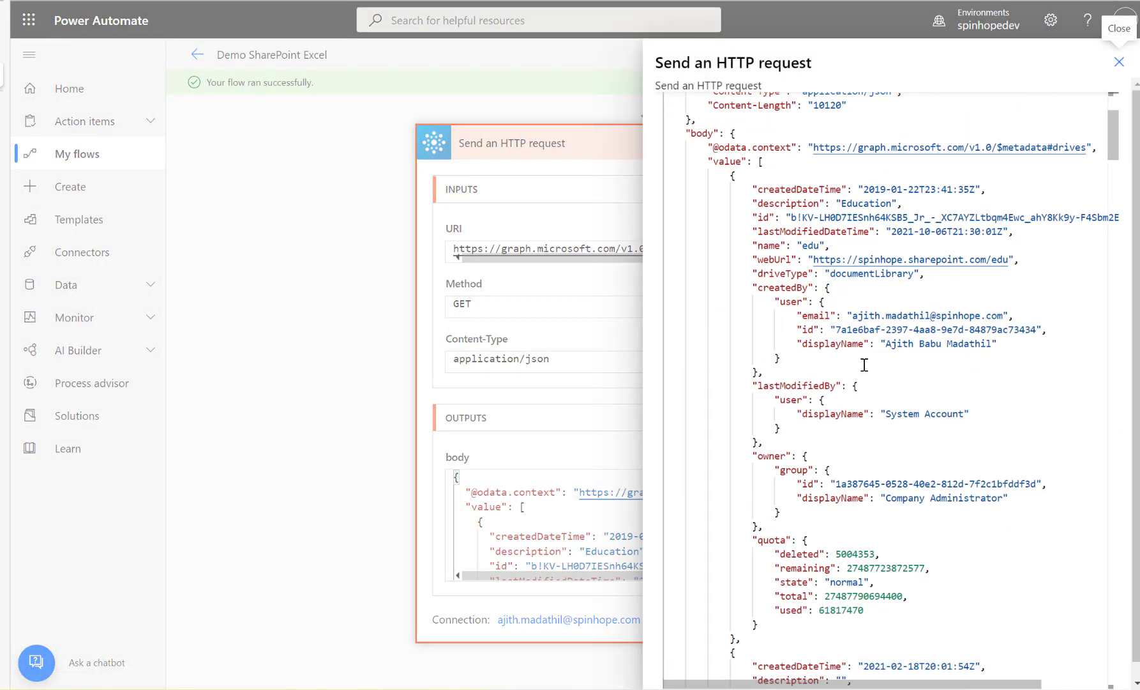
scroll(856, 368, down, 10)
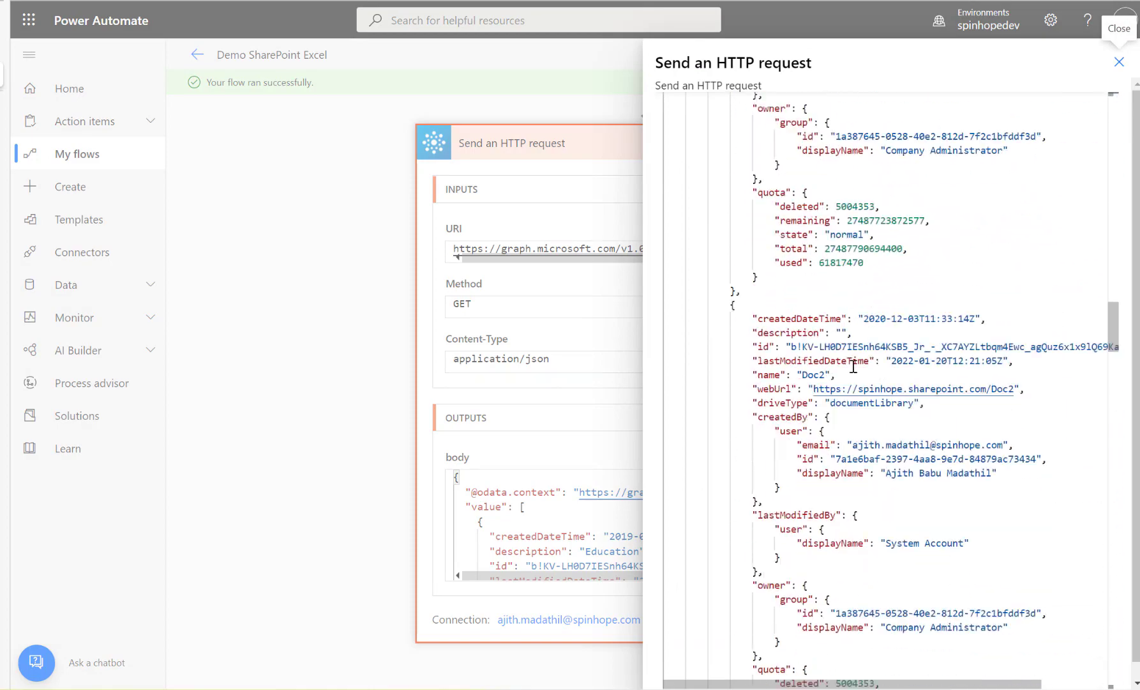
scroll(841, 369, down, 3)
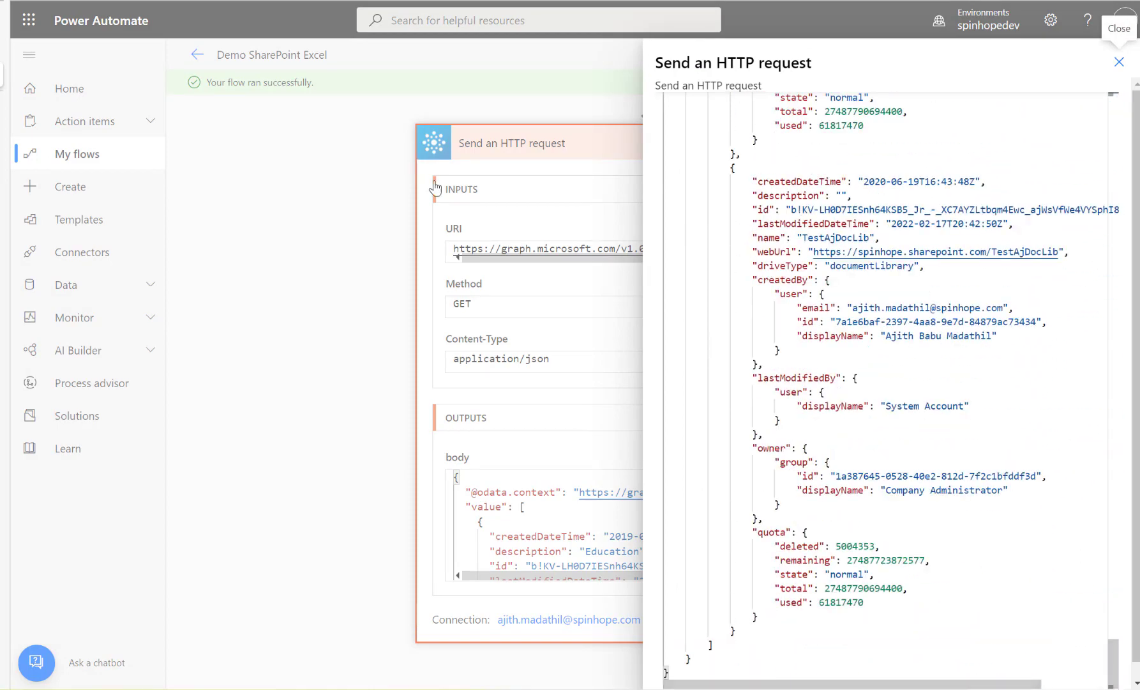
key(Escape)
drag(691, 259, 789, 243)
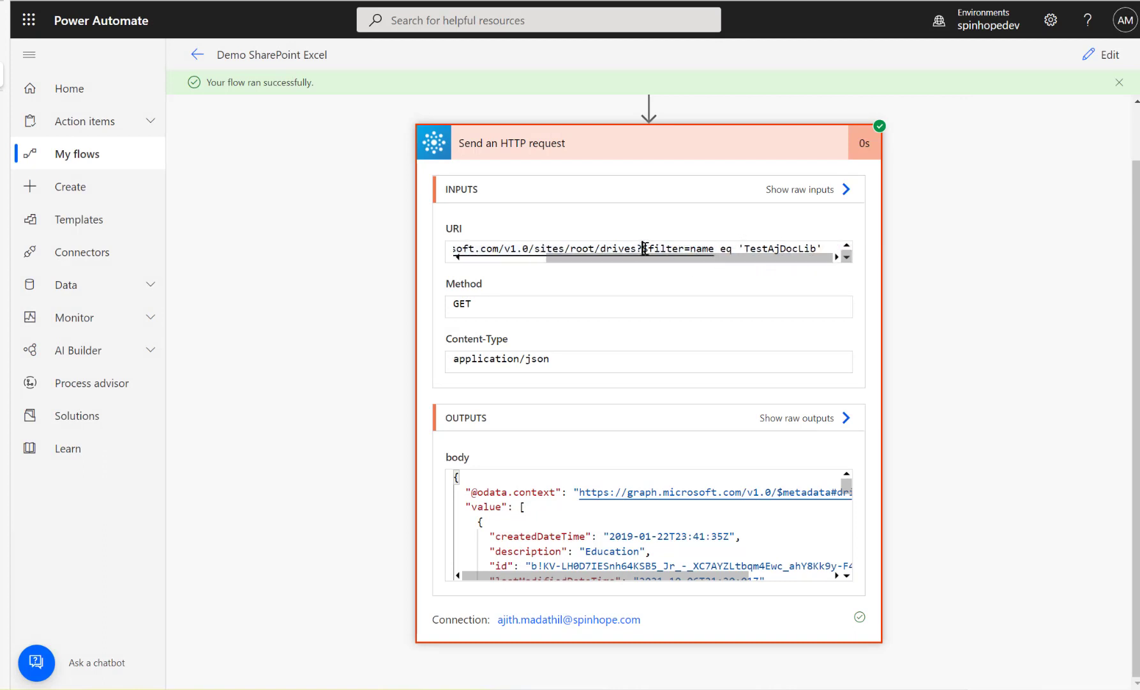
drag(645, 248, 824, 249)
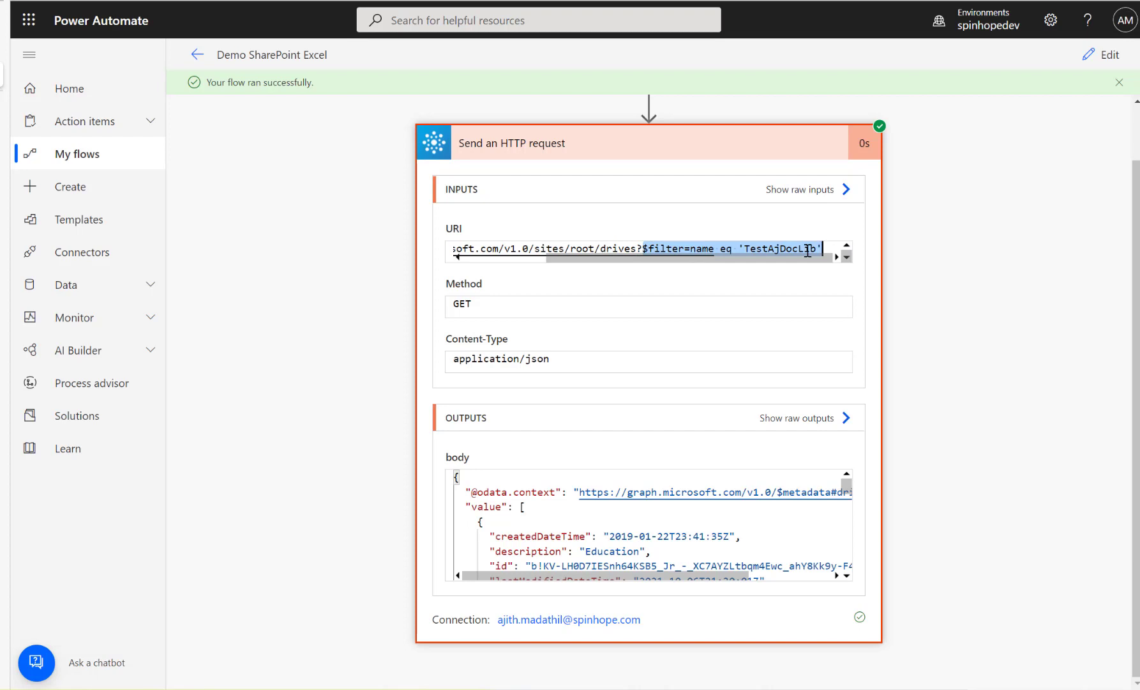
click(1108, 58)
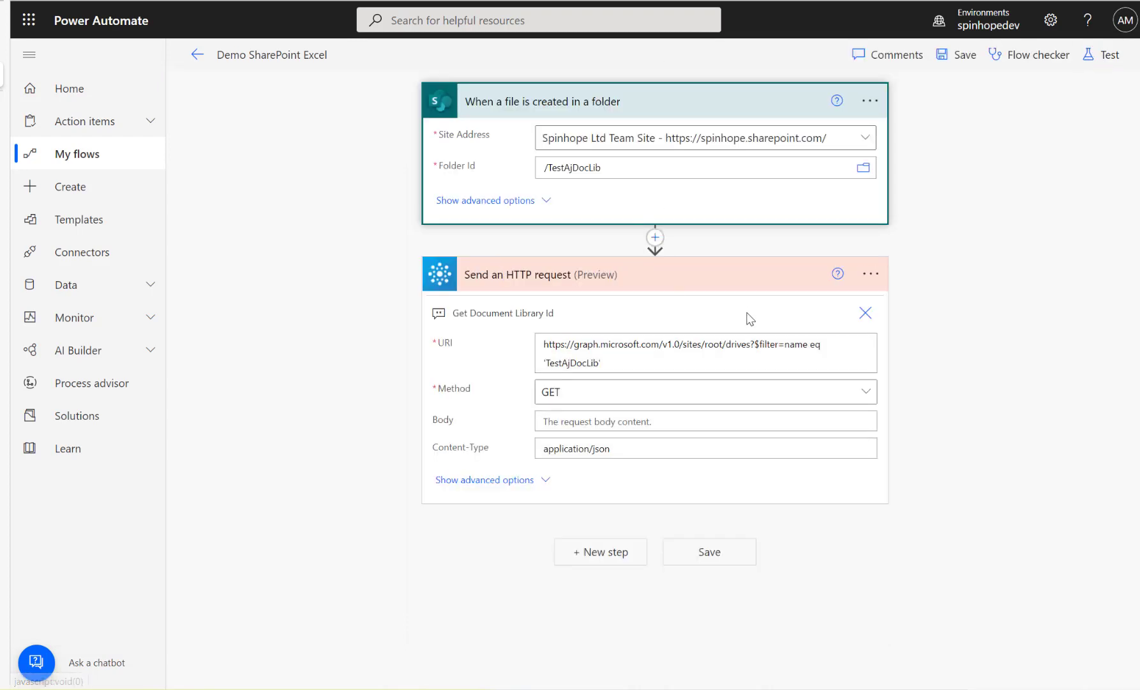
drag(755, 344, 818, 359)
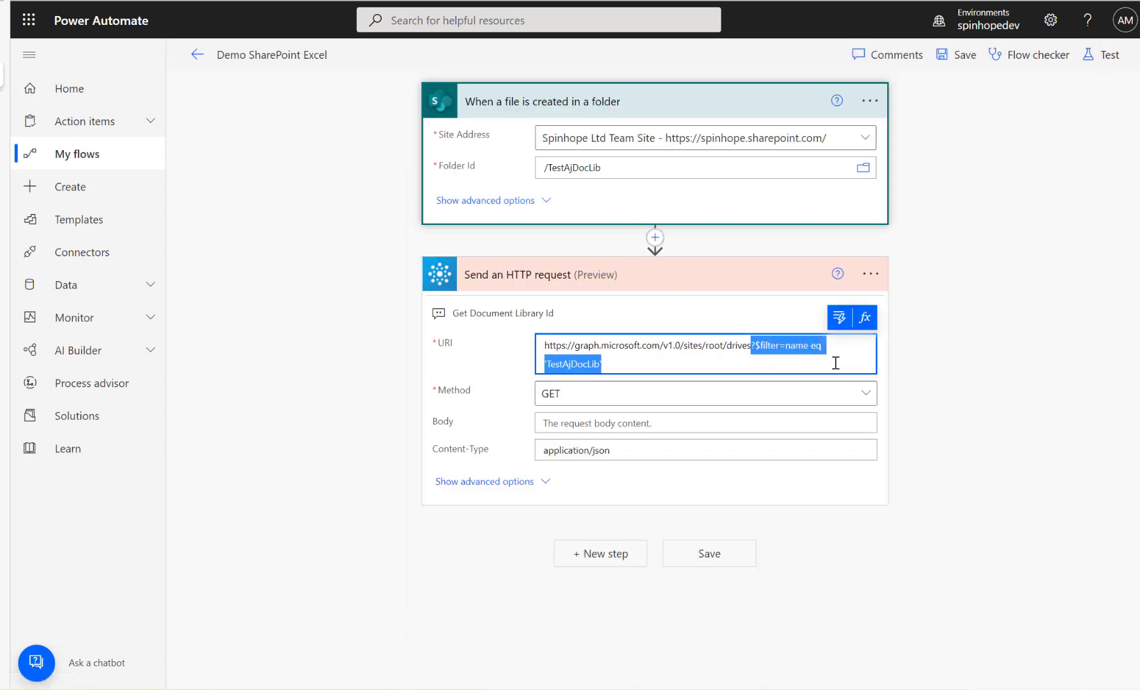
key(BackSpace)
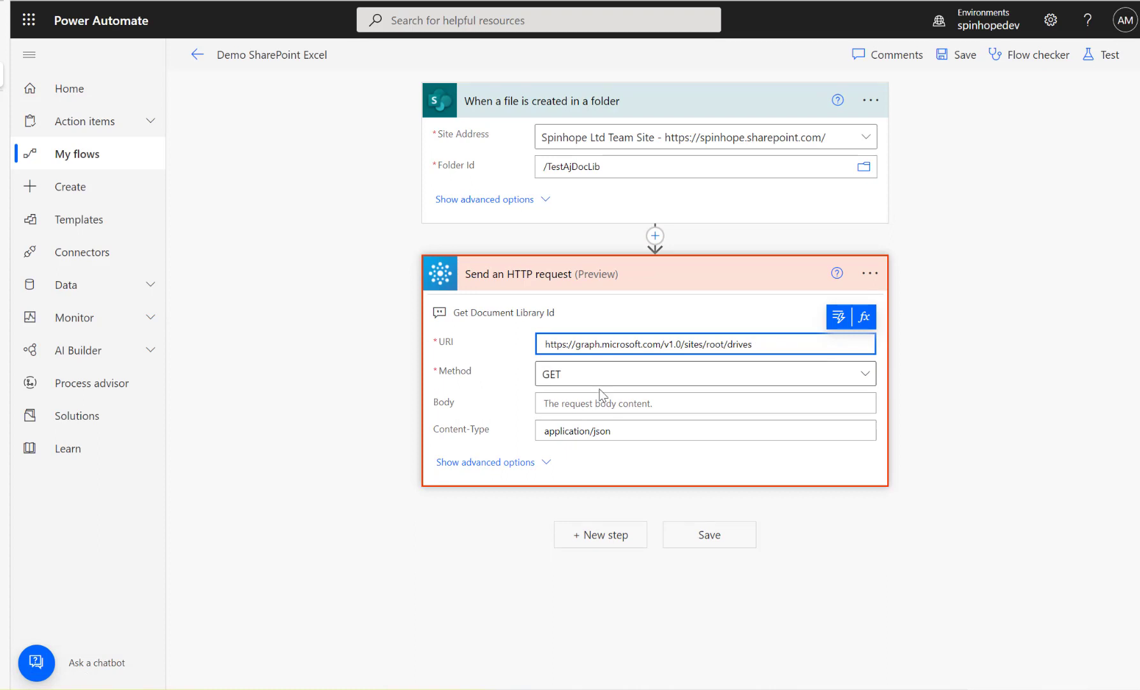
Add a Filter array data operation after the HTTP request.
click(601, 537)
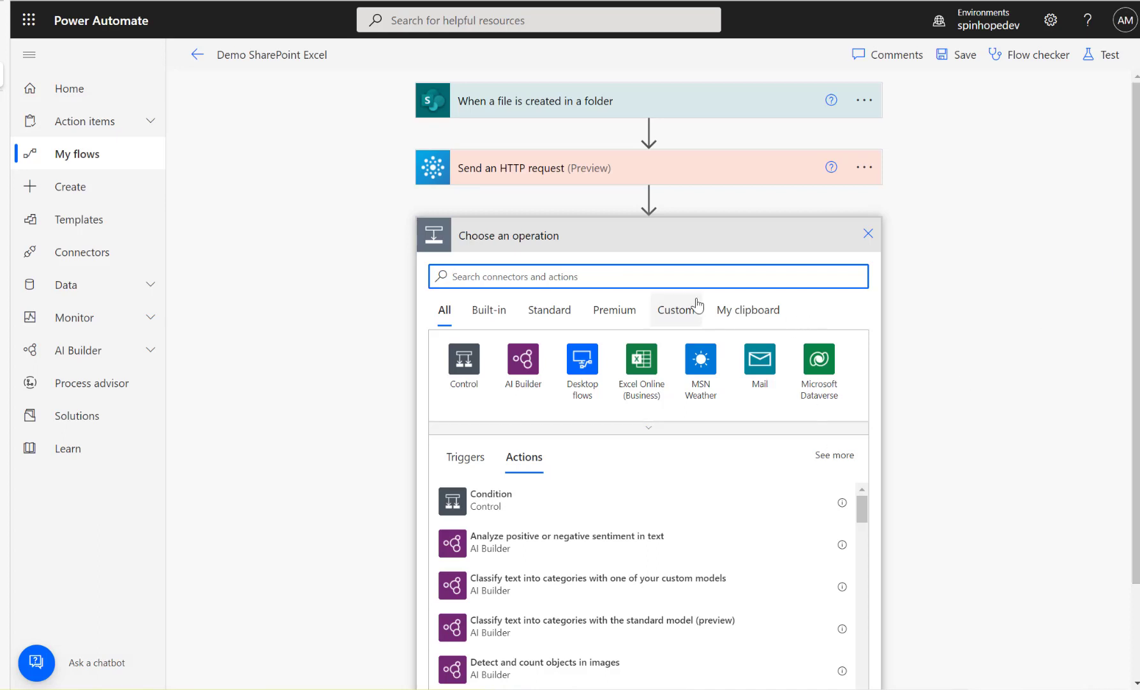
text(filter array)
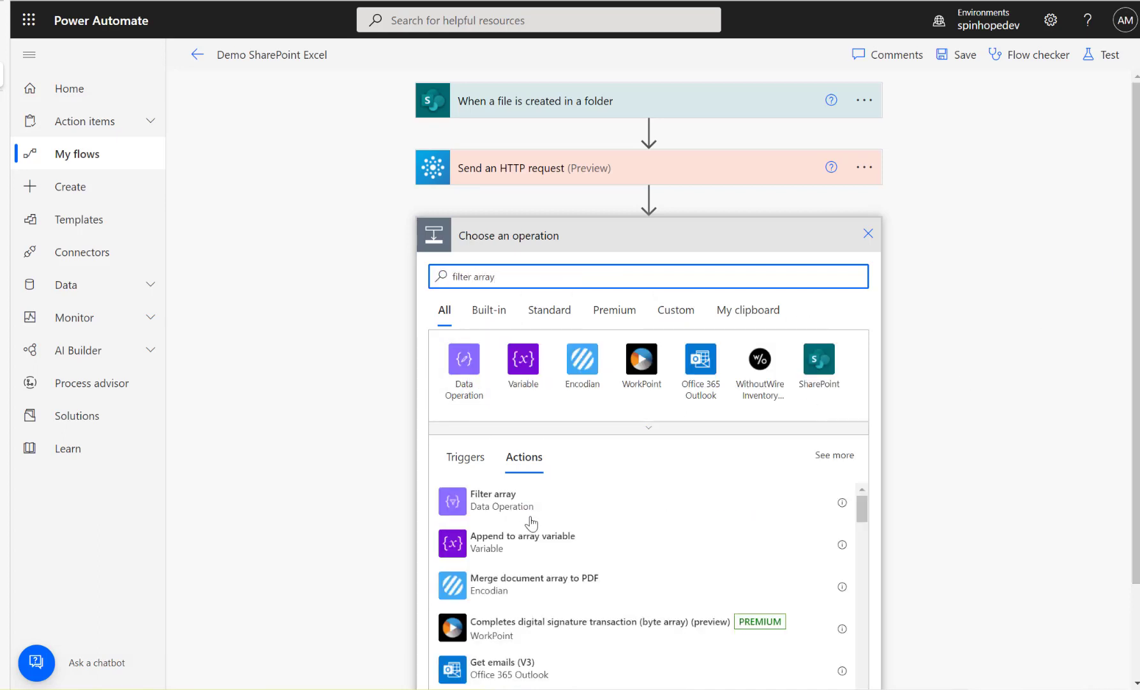
click(501, 506)
click(501, 506)
Insert the HTTP request's body output as the array to filter, copy it and clear the From field.
click(534, 282)
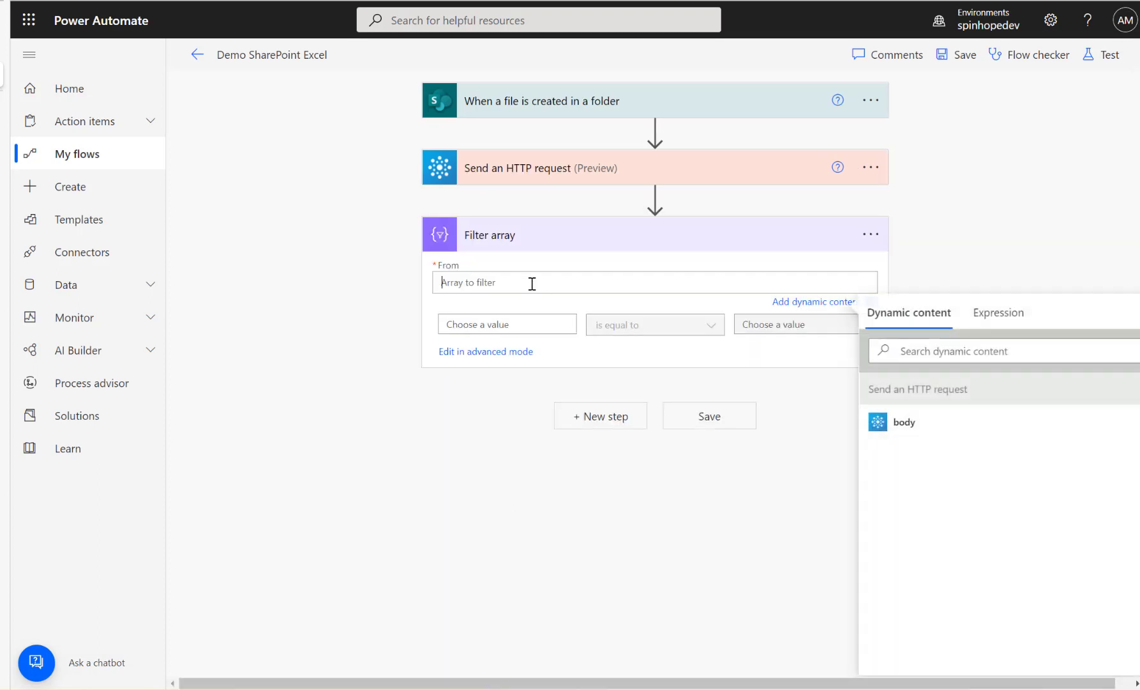
click(902, 425)
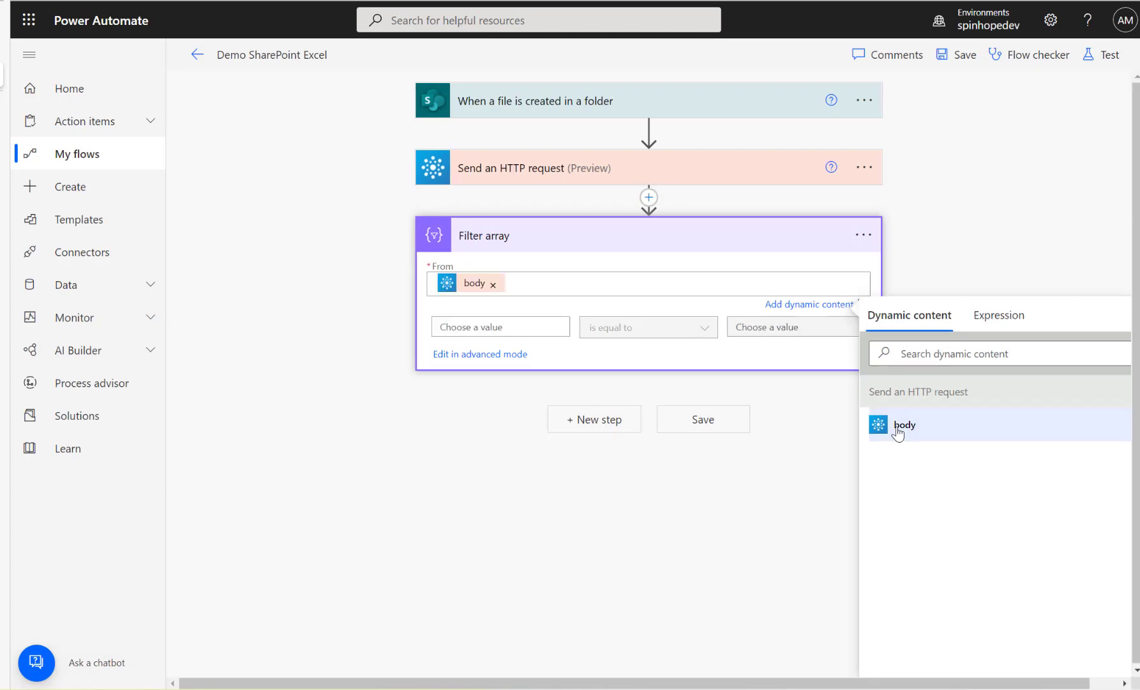
click(500, 280)
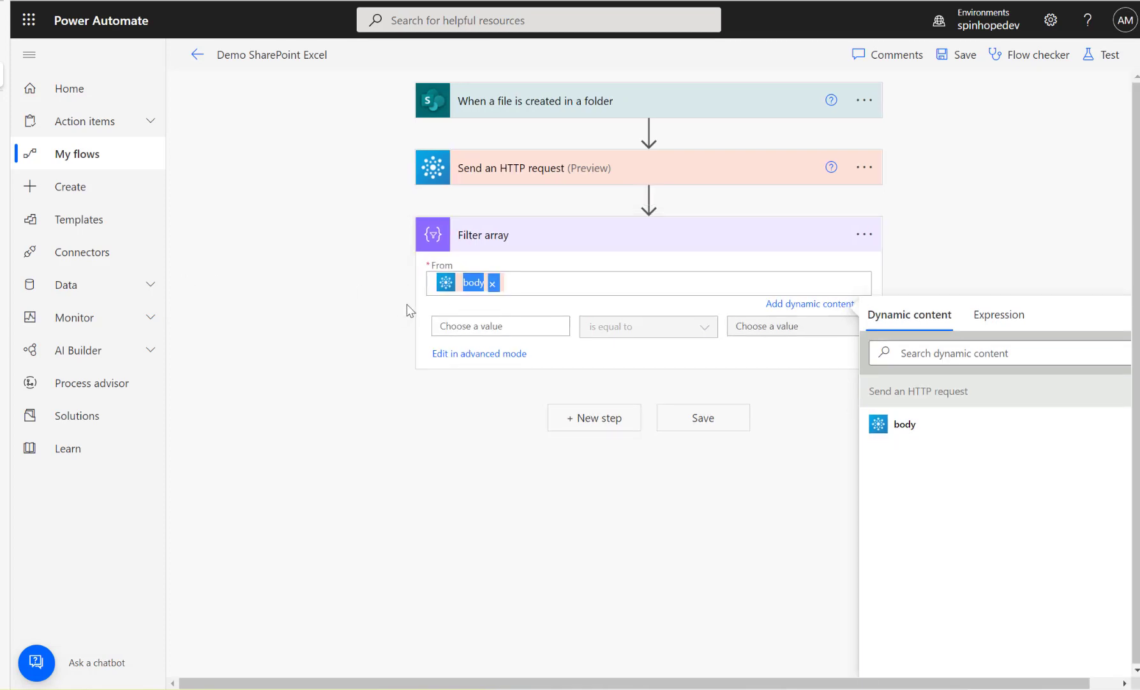
click(493, 283)
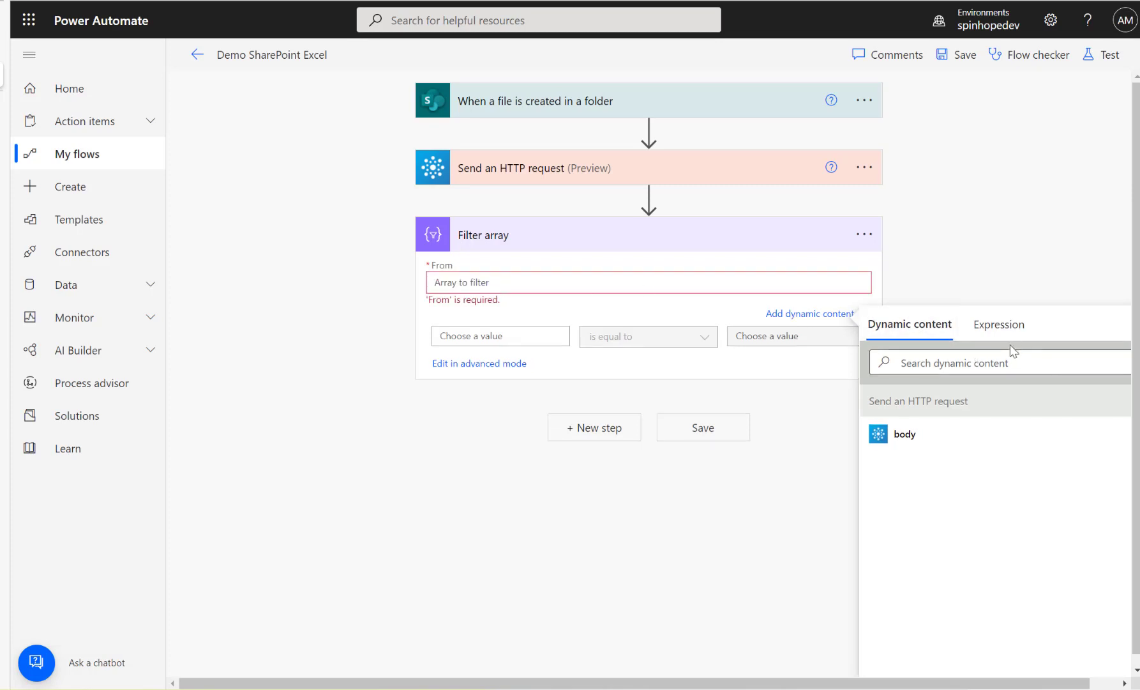
Set the Filter array's From input to the expression body('Send_an_HTTP_request')?['value'].
click(1000, 326)
text(@body('Send_an_HTTP_request'))
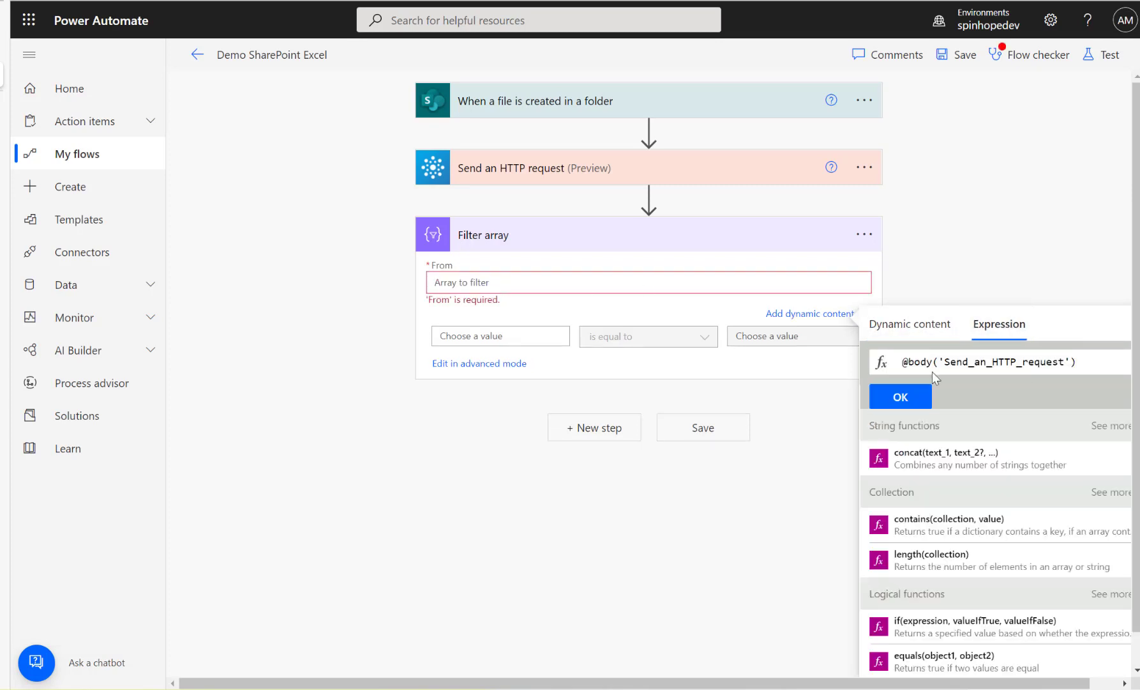
click(909, 363)
key(BackSpace)
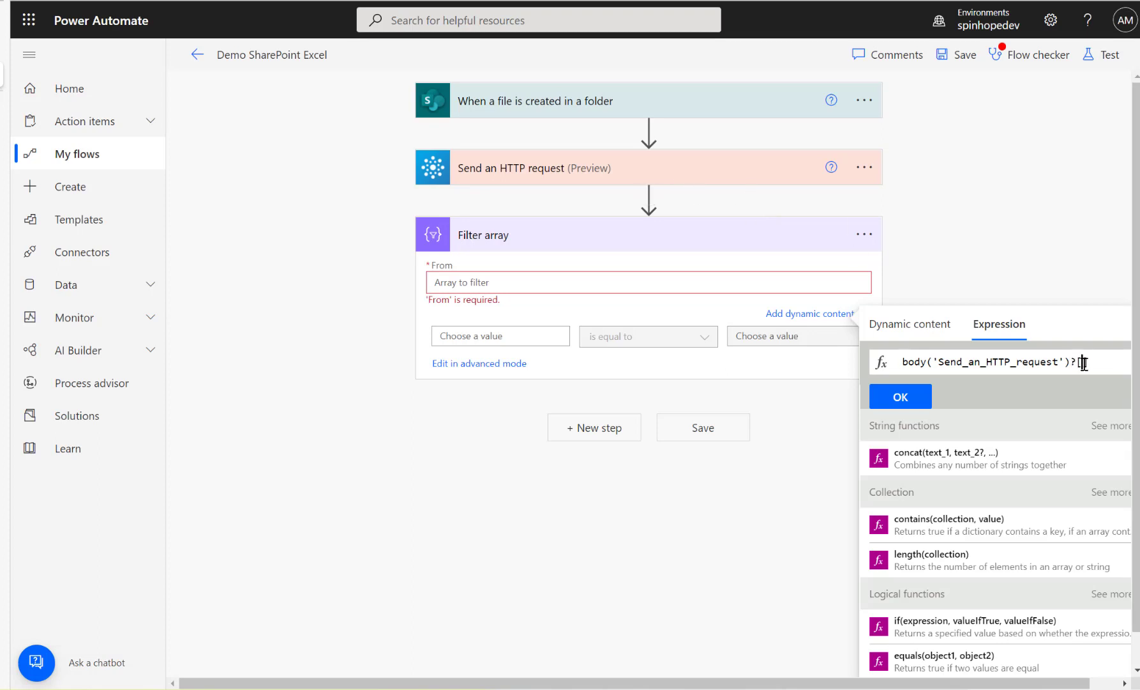
text(?['value)
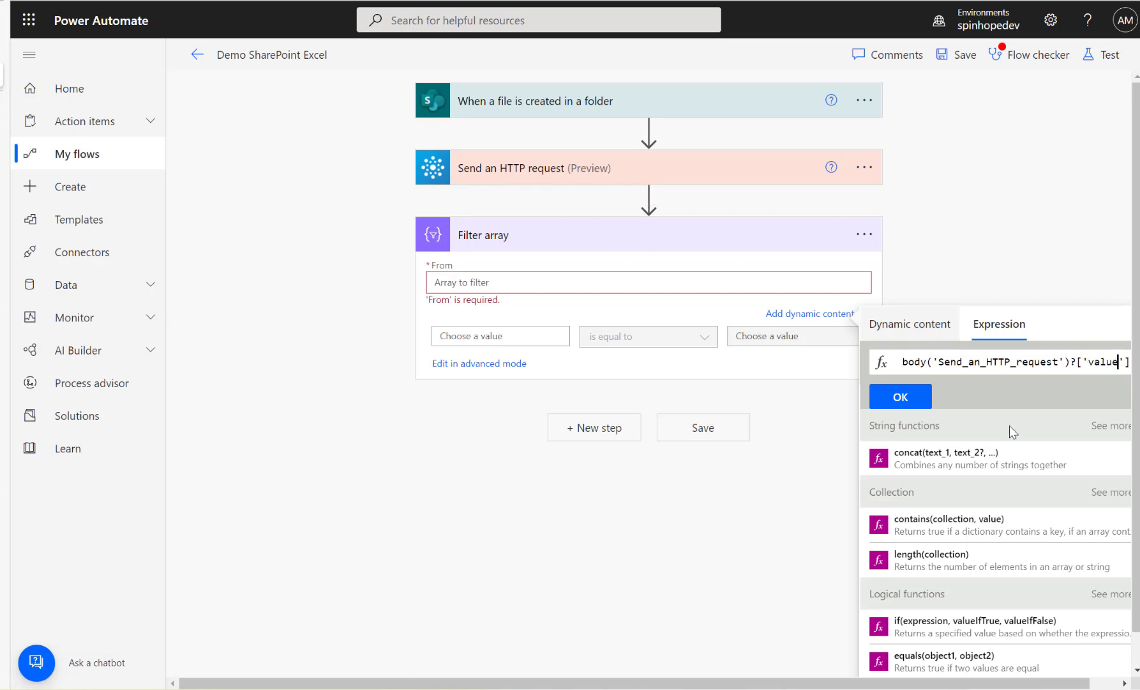
click(900, 396)
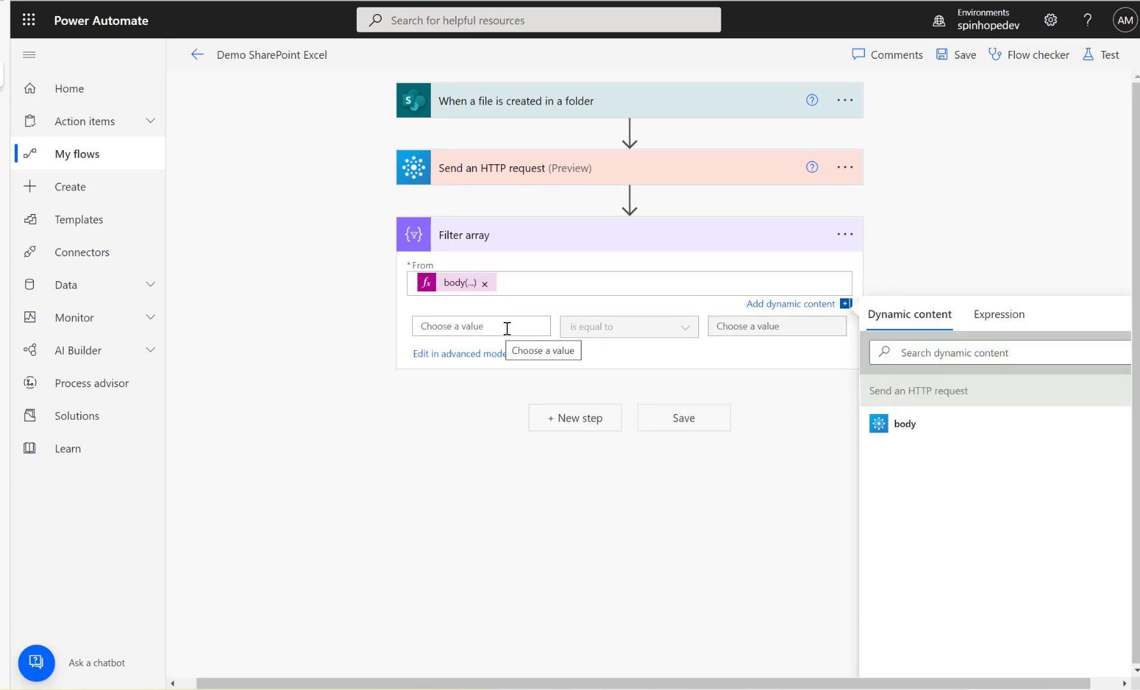
Set the Filter array condition so that the expression item()?['name'] is equal to TestAjDocLib.
click(505, 329)
click(565, 285)
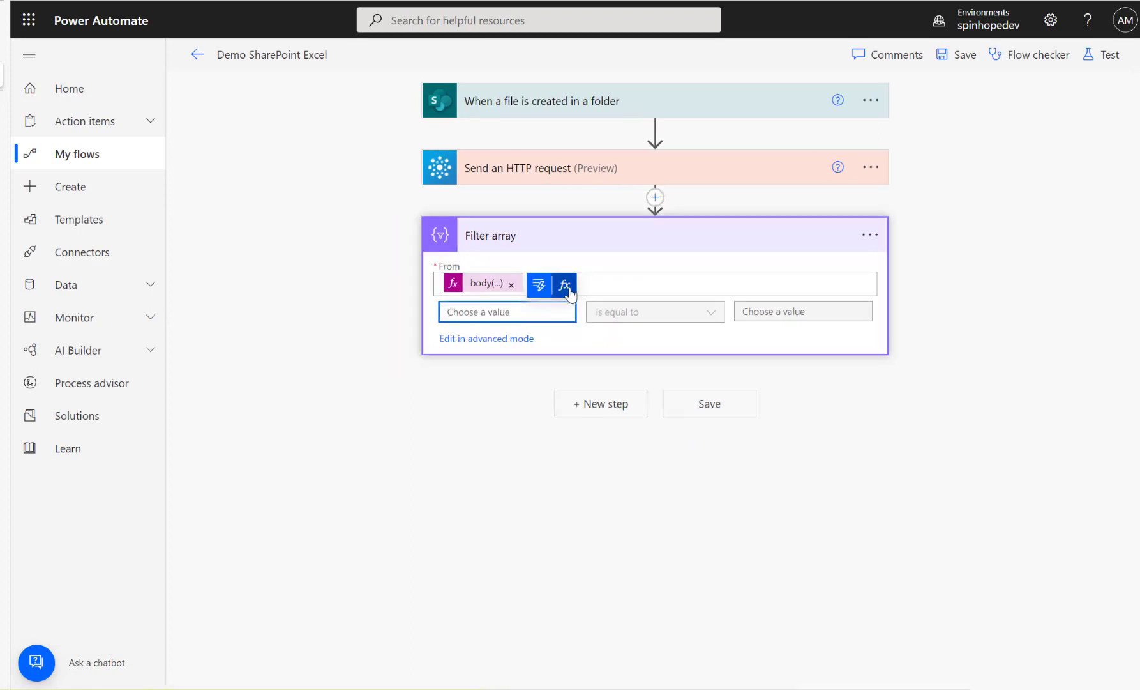
text(i)
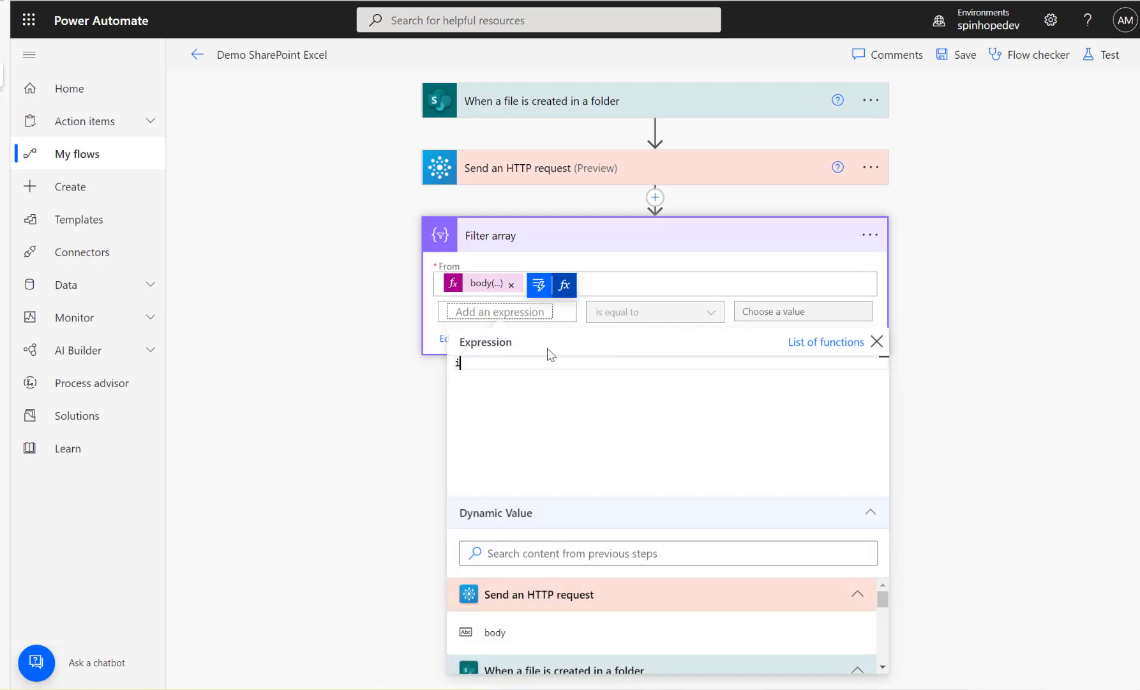
text(tem()?['name)
click(401, 398)
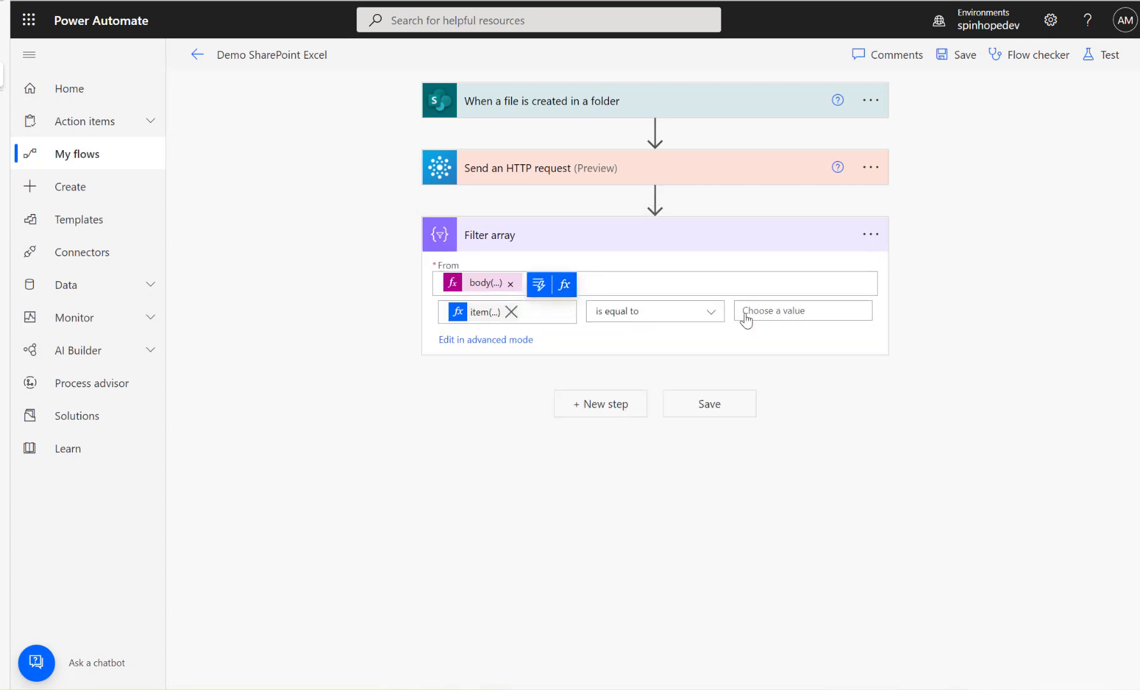
click(803, 312)
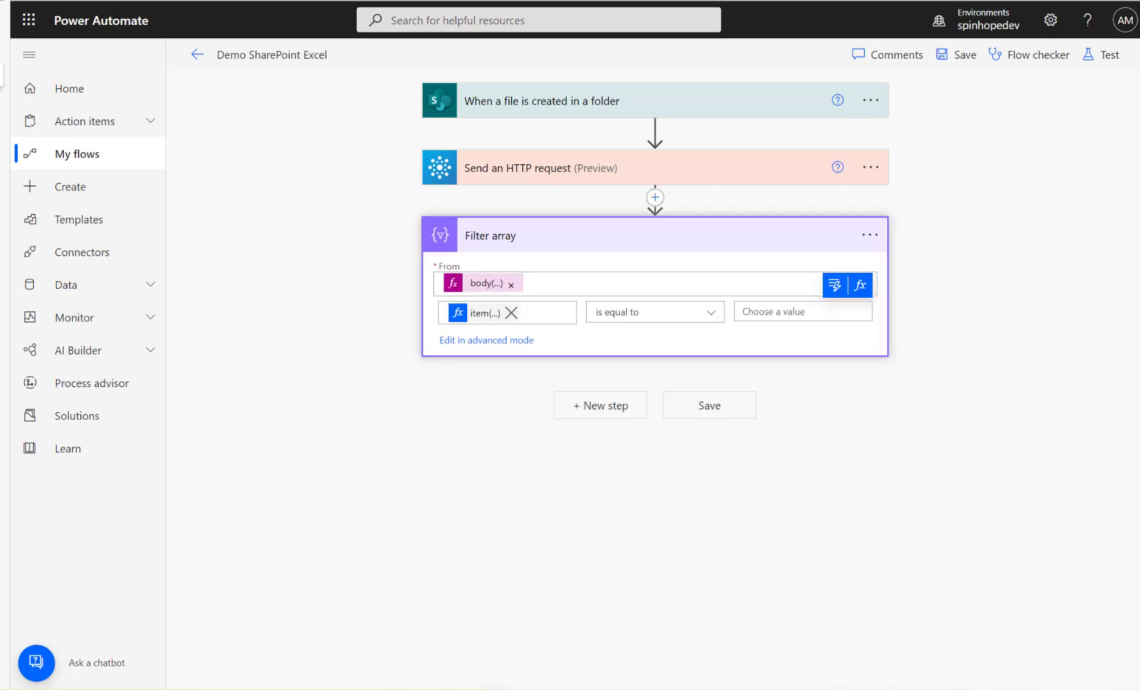
key(alt+Tab)
click(769, 313)
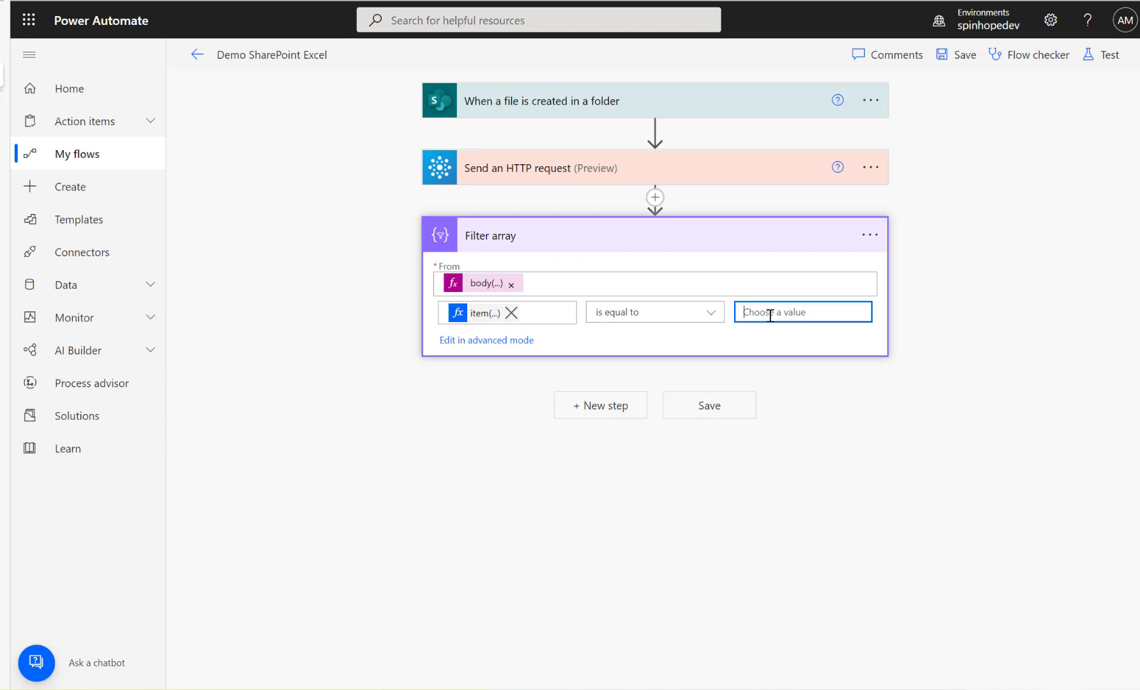
text(TestAjDocLib)
Save and test the flow automatically with the most recently used trigger.
click(1087, 57)
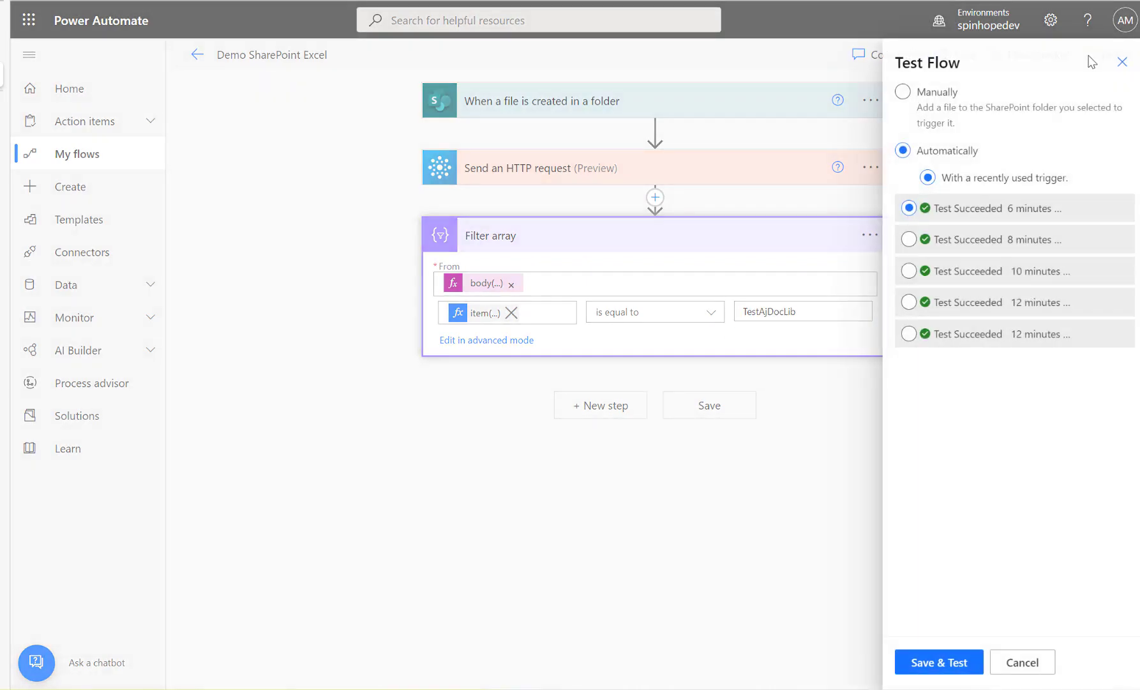
click(910, 209)
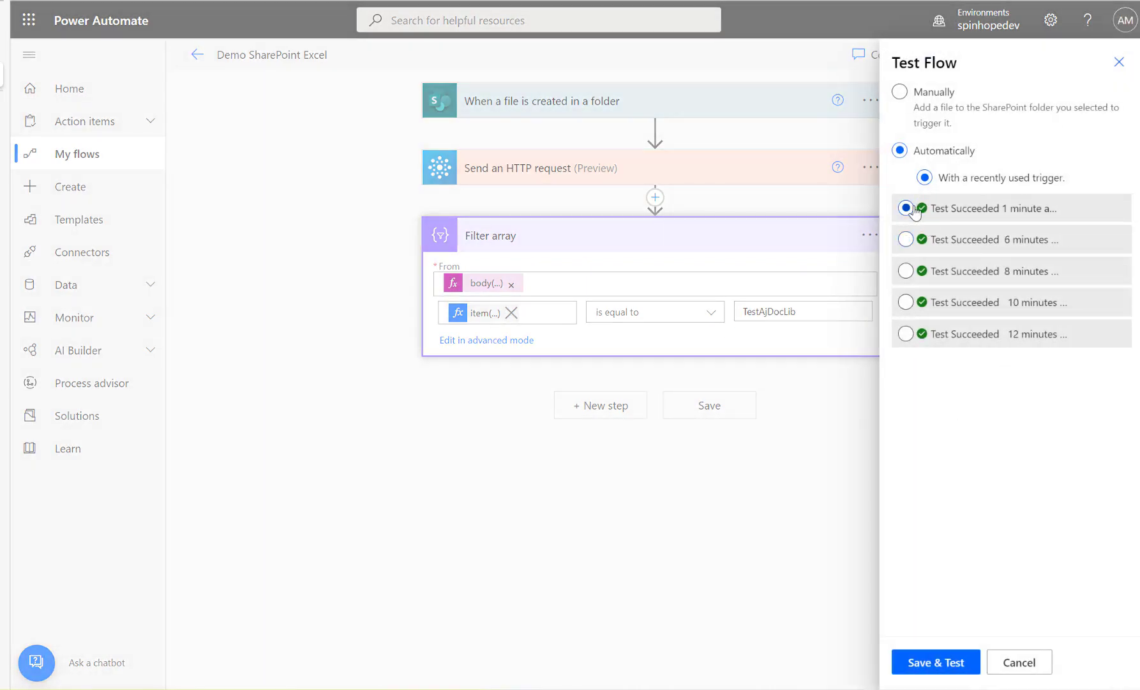
click(943, 664)
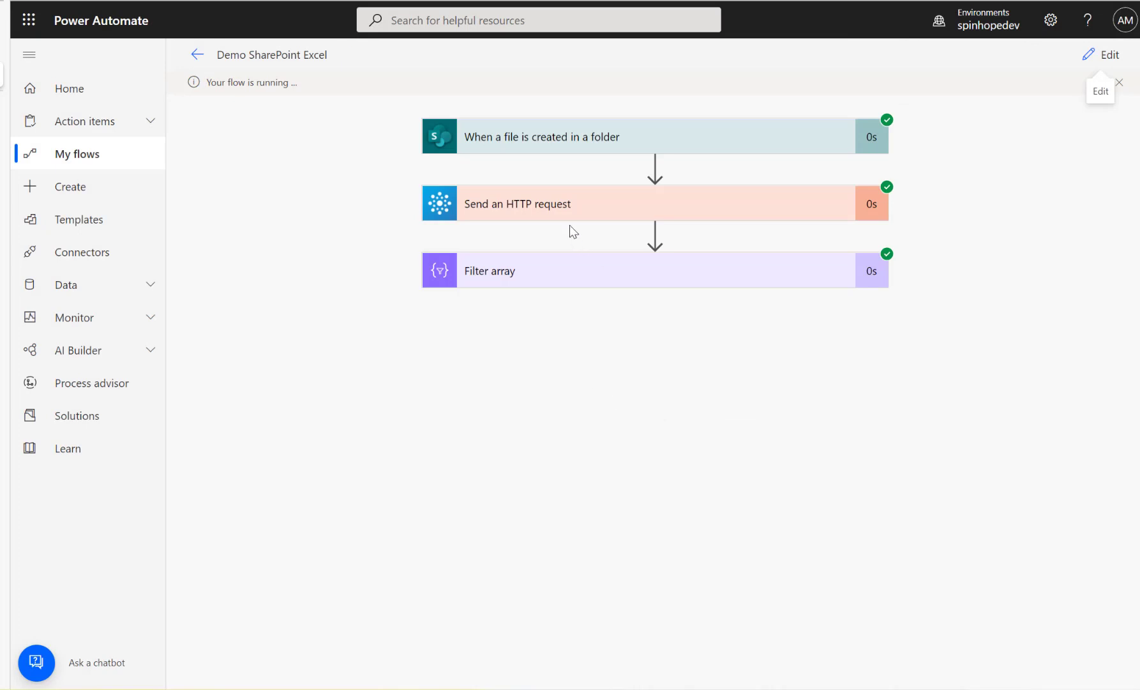
Examine the value array inside the body output of the Send an HTTP request run.
click(563, 211)
scroll(402, 414, down, 2)
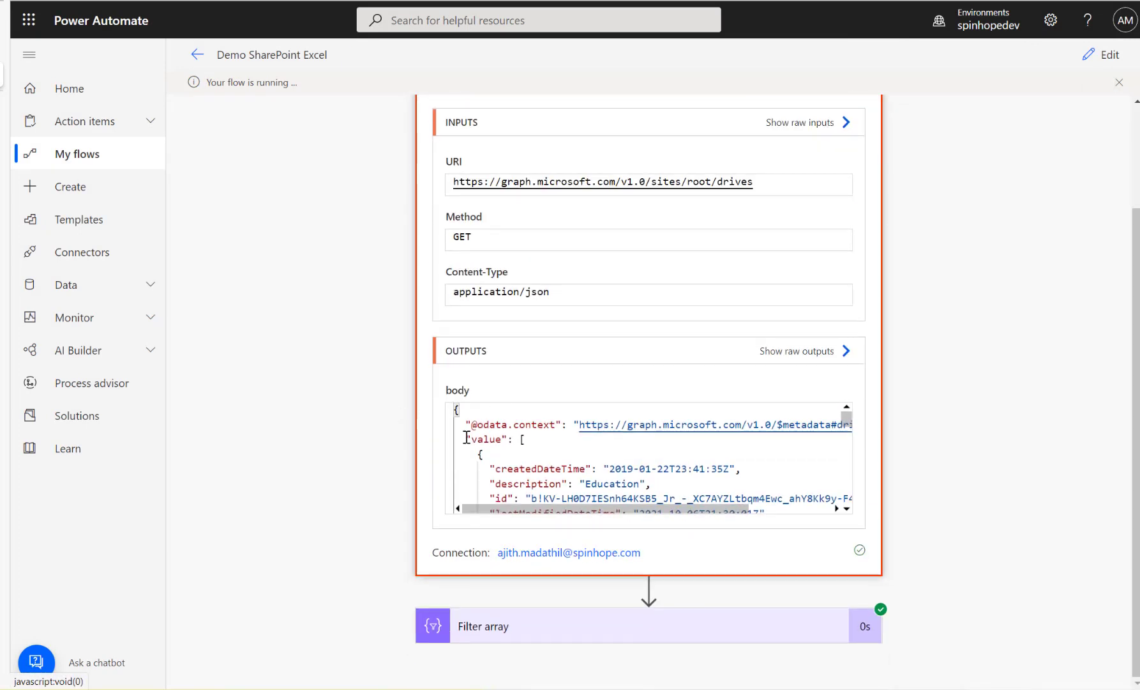
drag(471, 439, 525, 440)
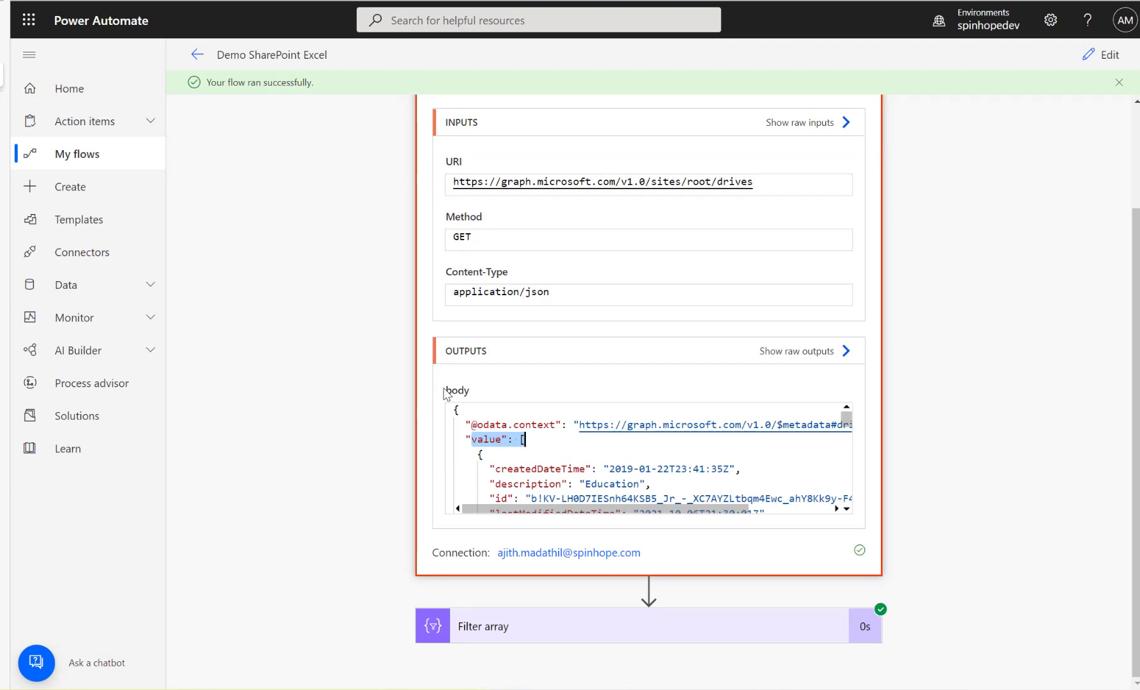
drag(446, 390, 476, 390)
click(472, 438)
drag(472, 438, 521, 438)
Examine the name and id of the drive in the Filter array run's raw outputs.
click(588, 625)
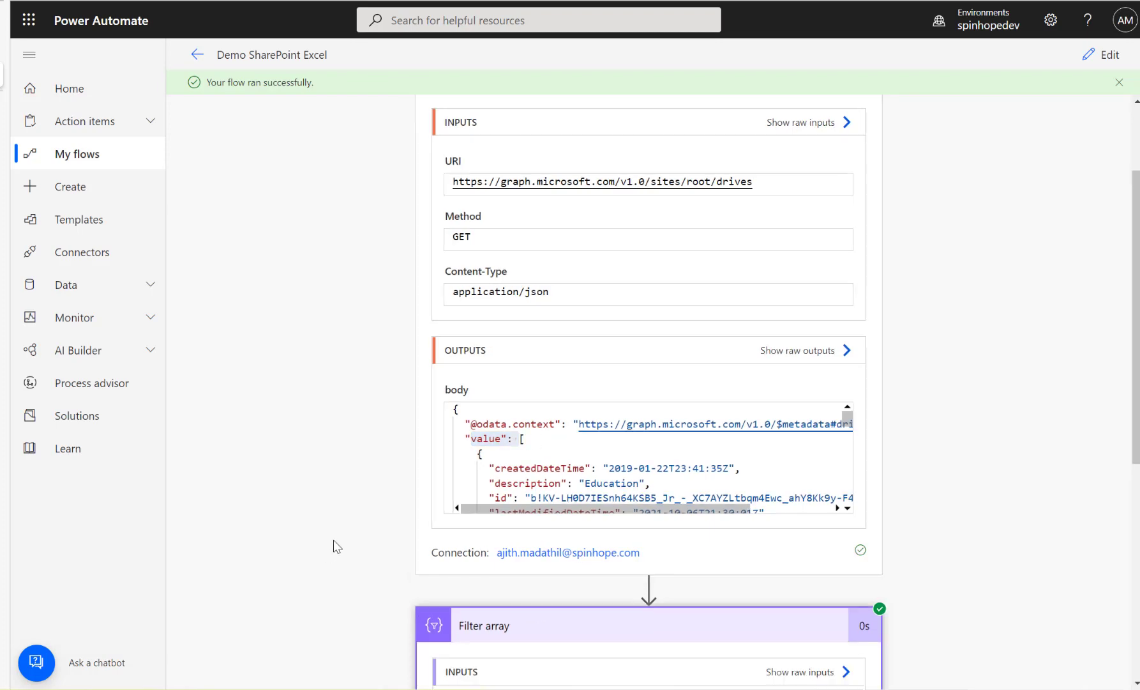
scroll(345, 551, down, 4)
scroll(345, 550, down, 3)
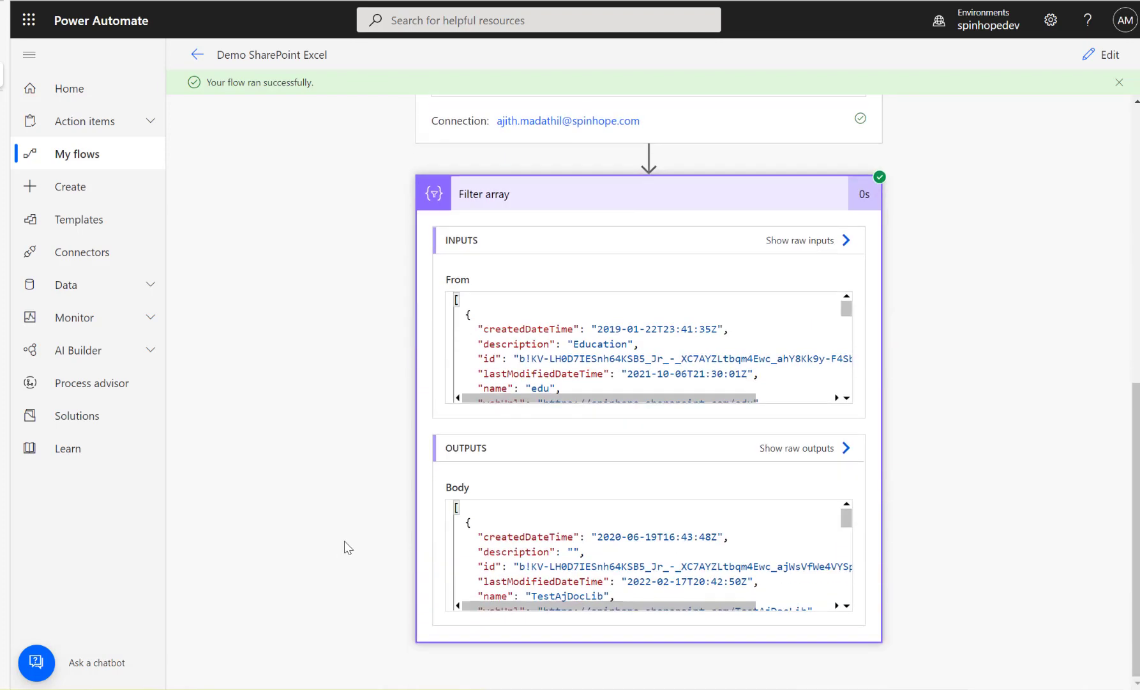
click(816, 450)
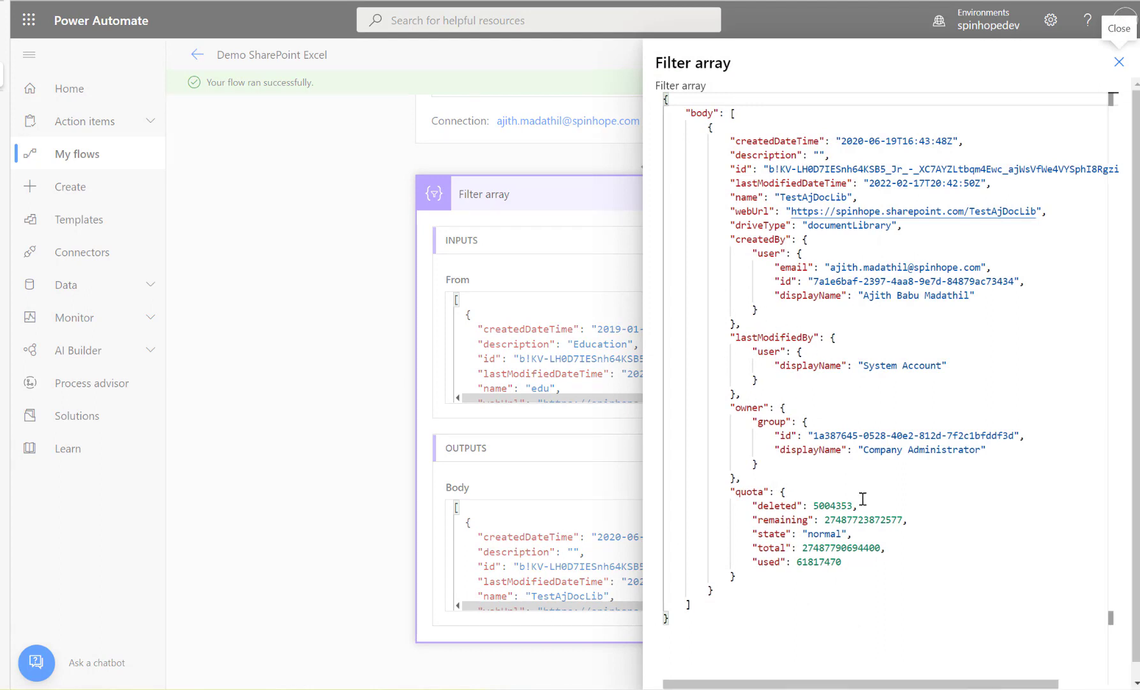
drag(726, 194, 881, 194)
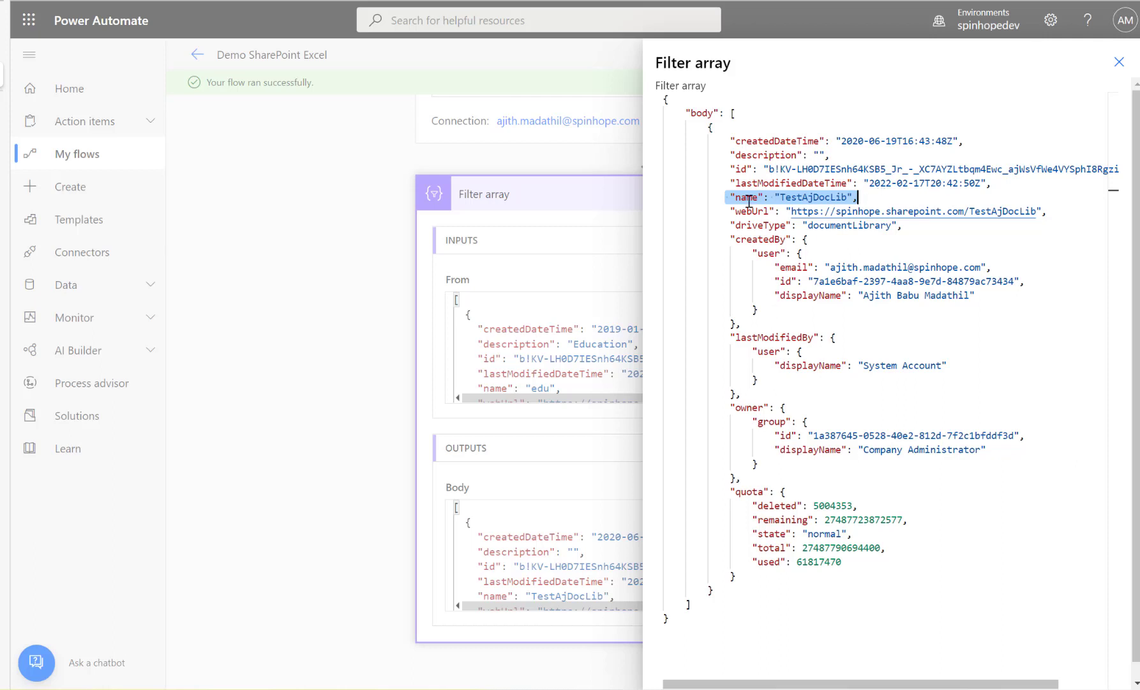
drag(731, 169, 1090, 169)
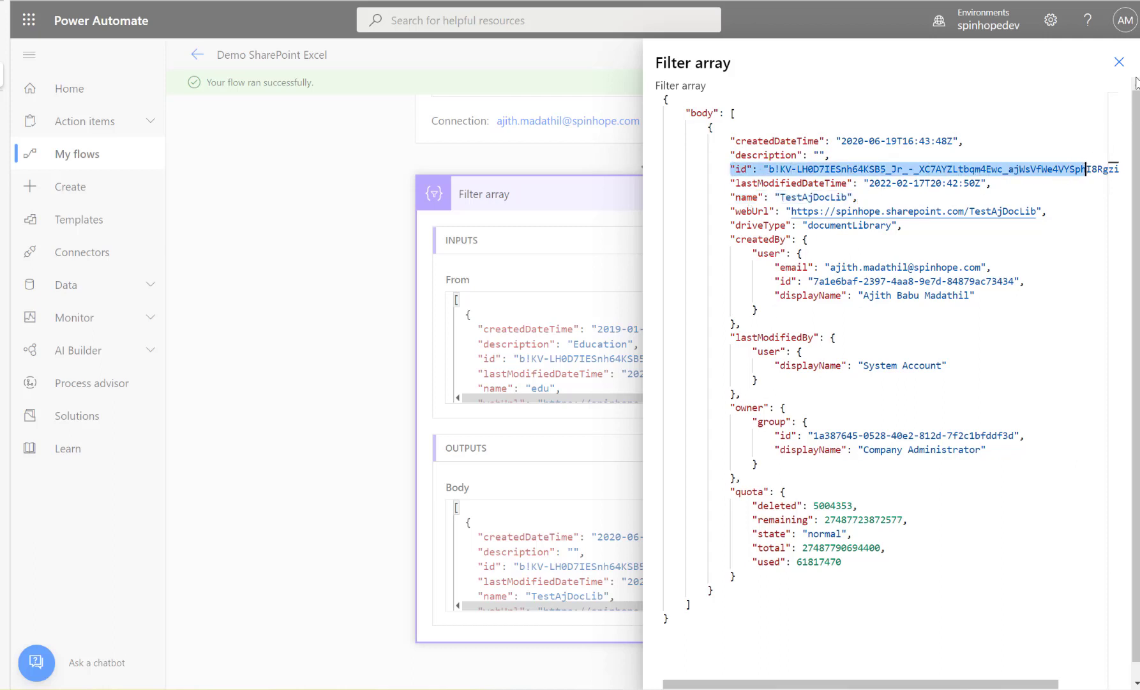
click(1119, 62)
Reopen the flow for editing and add a Compose action after the Filter array.
click(1080, 65)
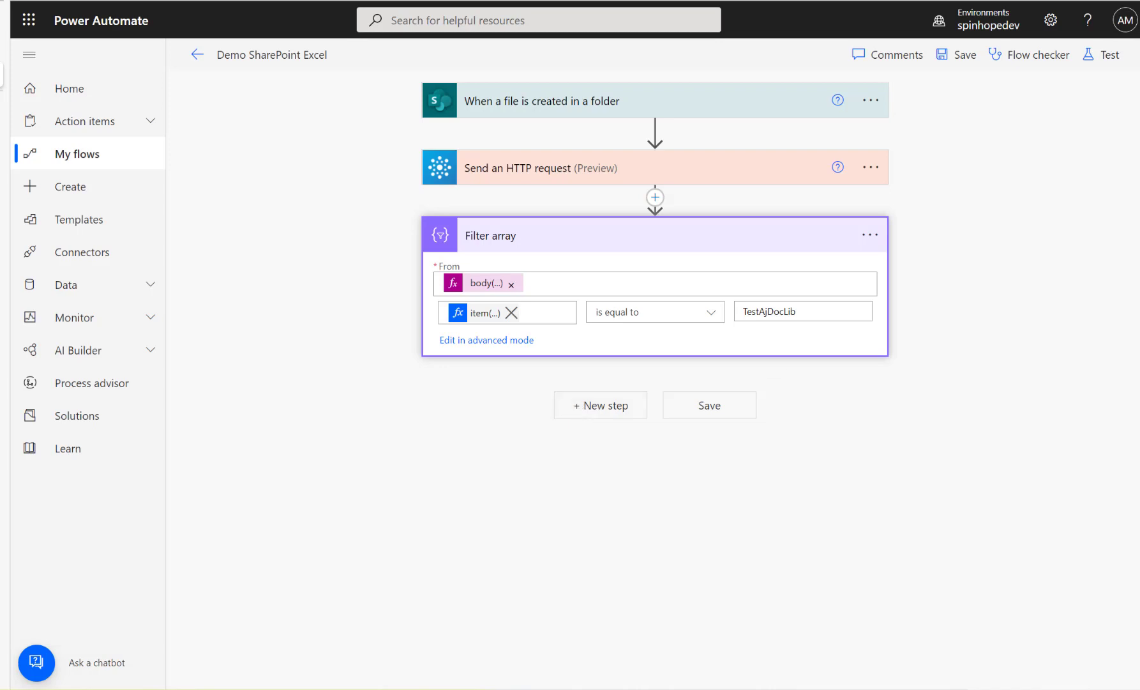
click(583, 406)
text(co,pose)
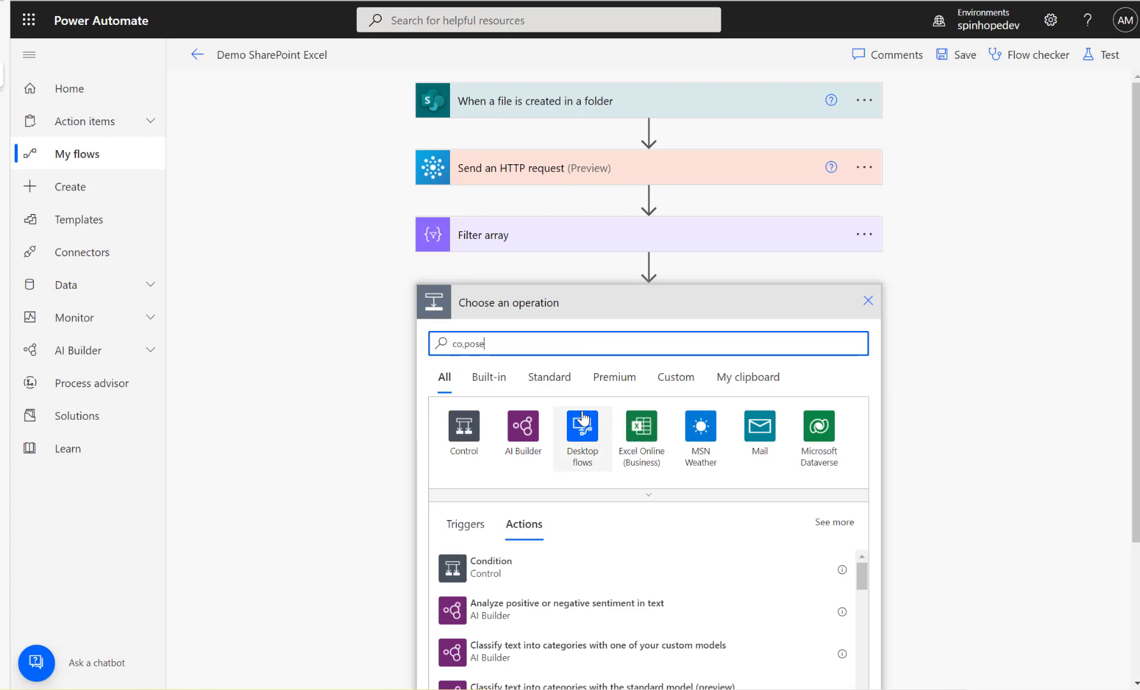
key(BackSpace)
key(BackSpace)
key(BackSpace)
key(BackSpace)
key(BackSpace)
text(mpose)
click(509, 567)
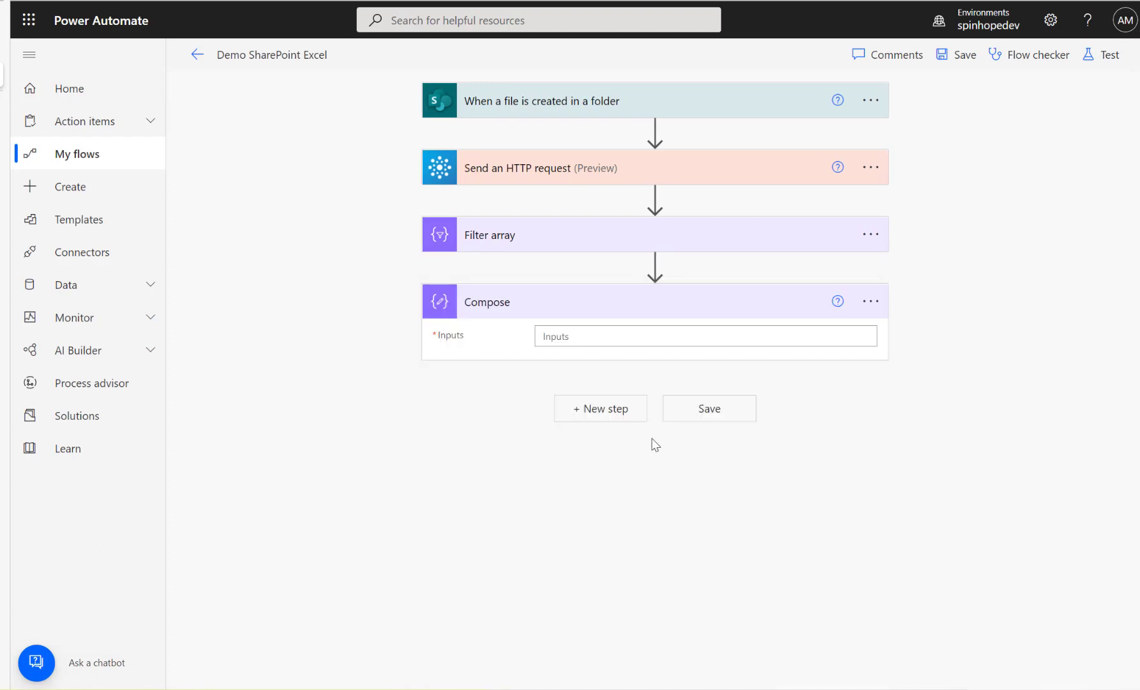
Rename the Compose action as "SharePoint document library id".
click(870, 301)
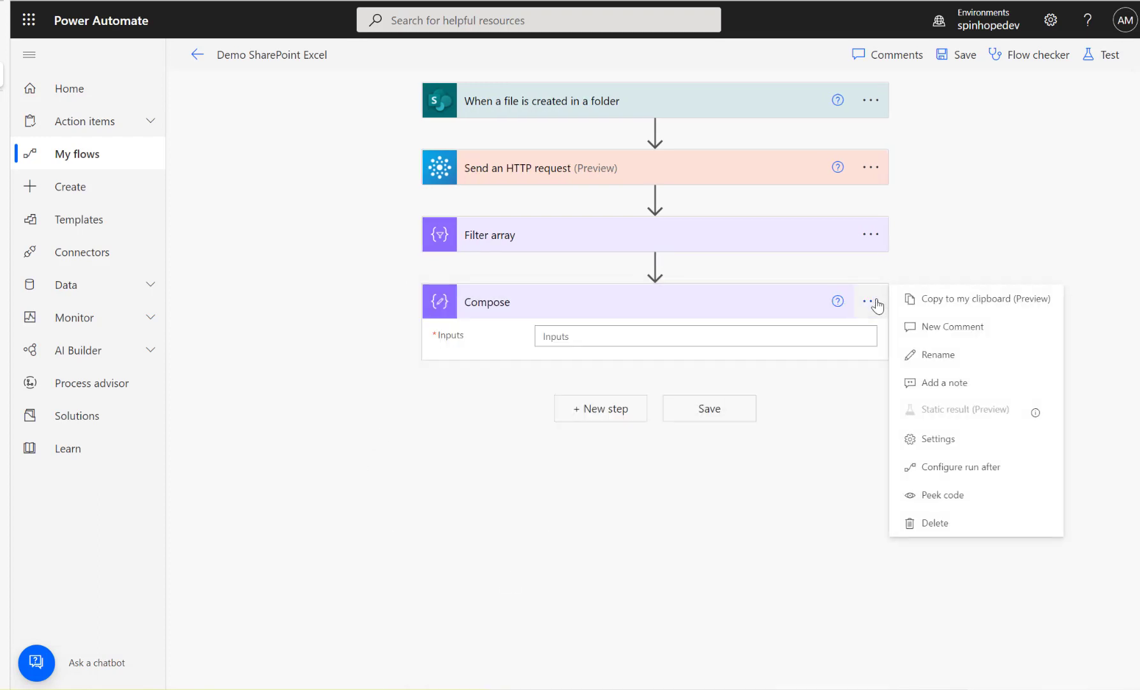
click(949, 360)
text(SharePoint Docu)
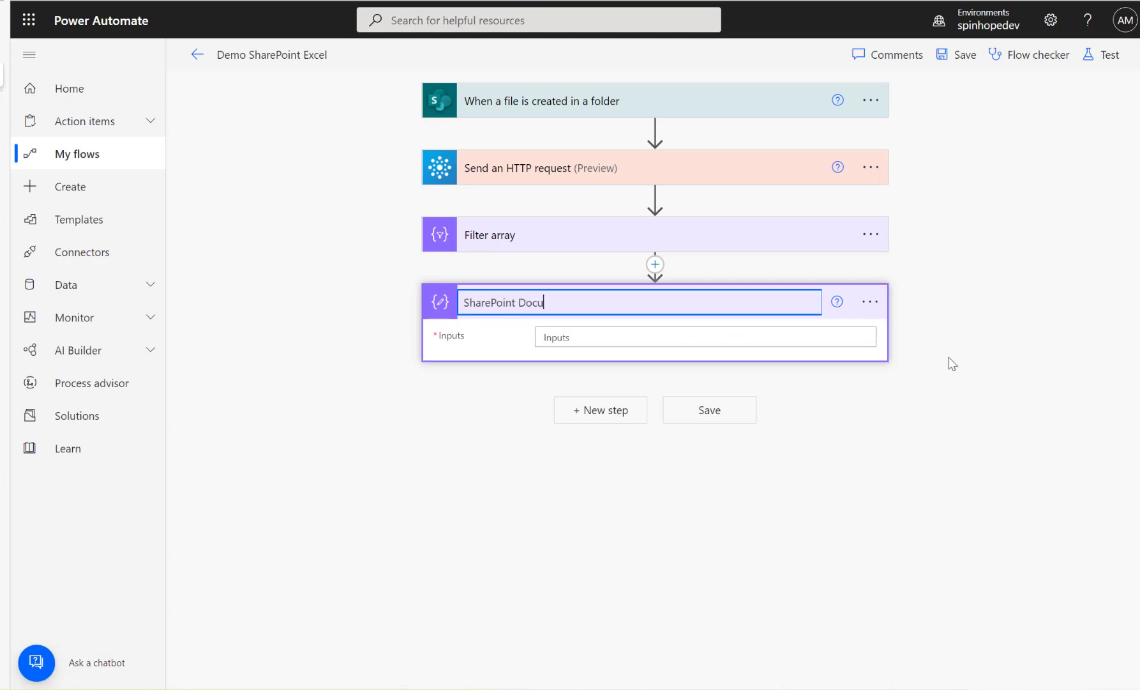
key(BackSpace)
key(BackSpace)
key(BackSpace)
key(BackSpace)
key(BackSpace)
key(BackSpace)
key(Return)
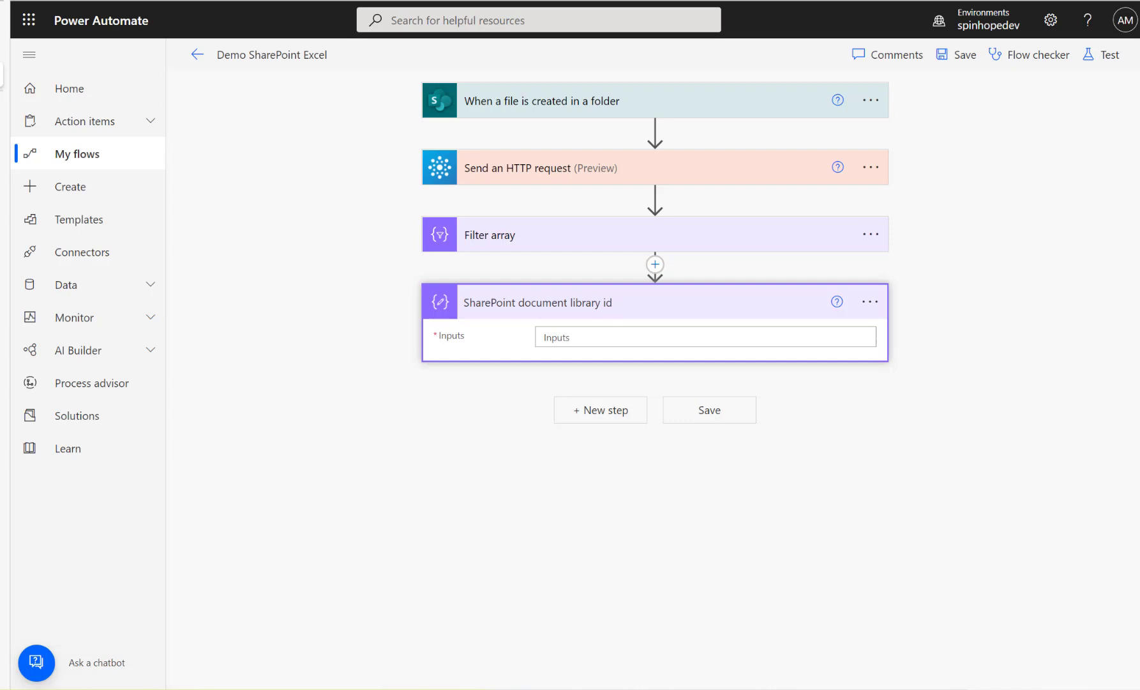
Set the Inputs of the SharePoint document library id action to the expression first(body('Filter_array'))?['id'].
click(527, 245)
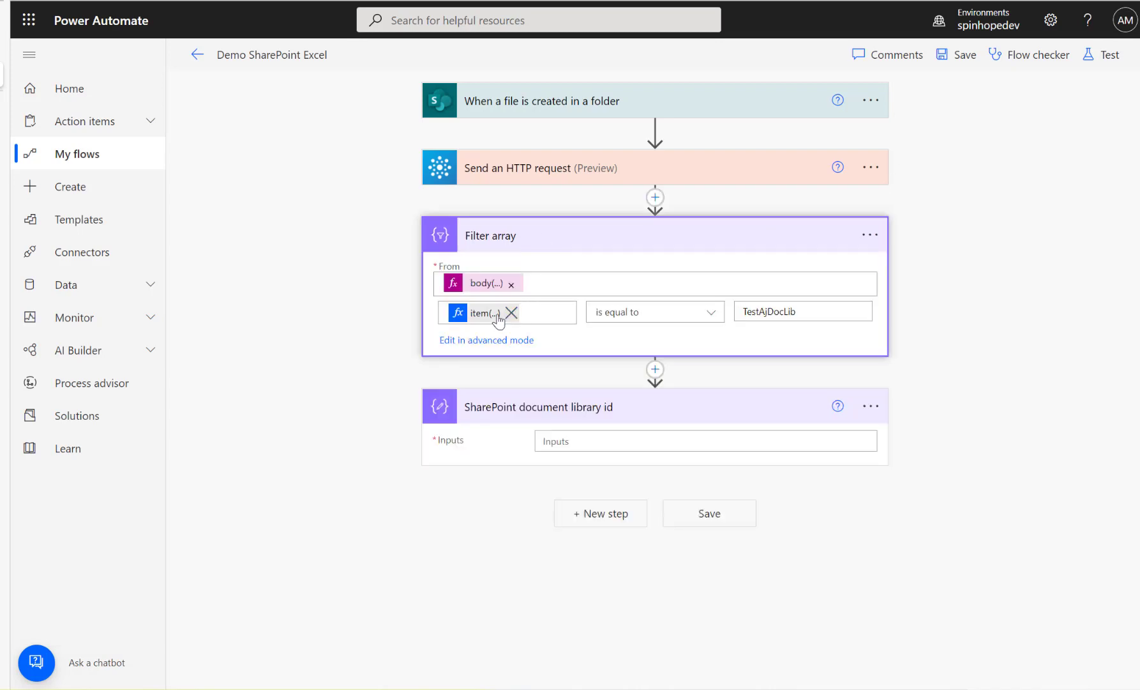
click(628, 446)
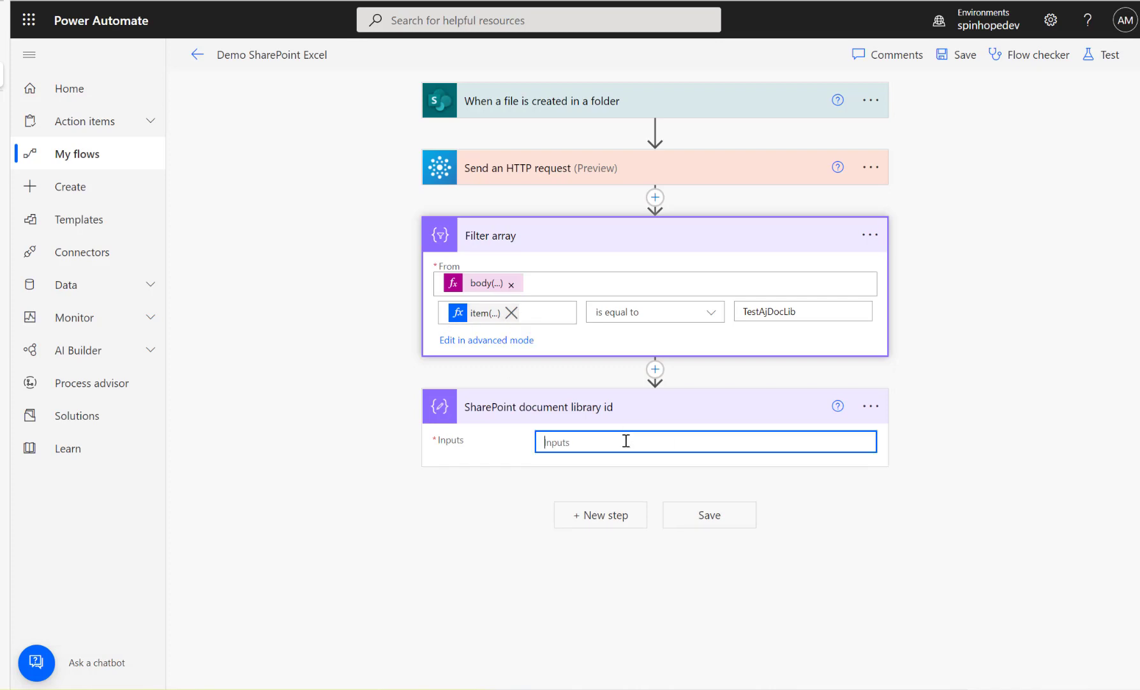
click(865, 417)
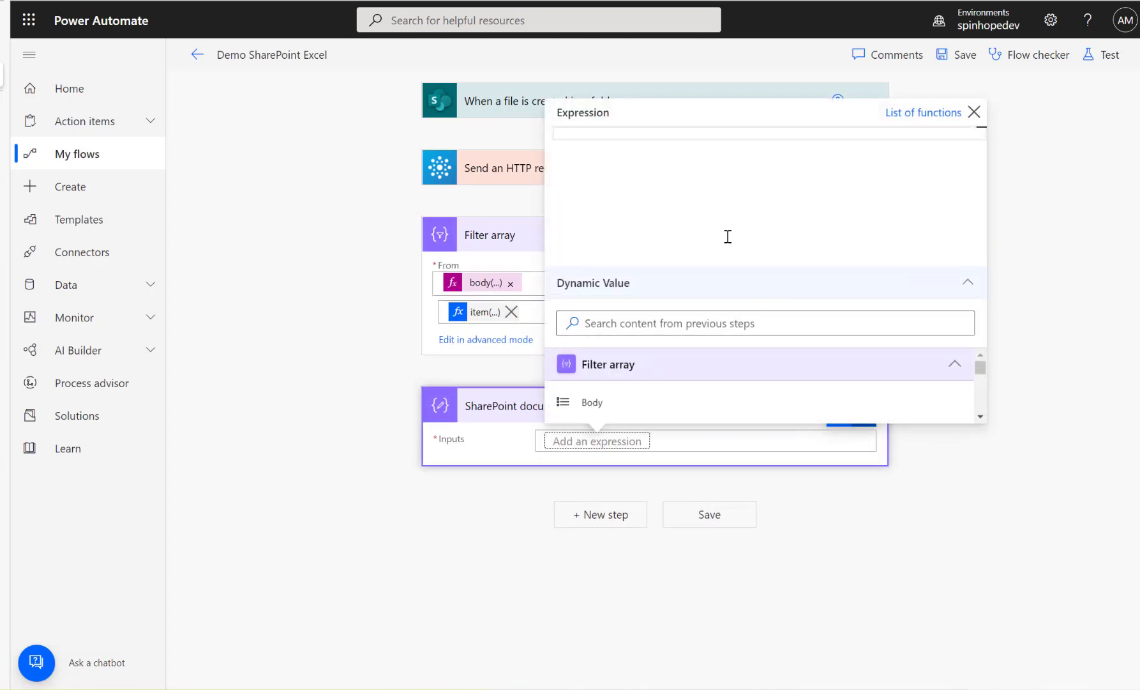
text(first(body('Filter_array'))?['id'])
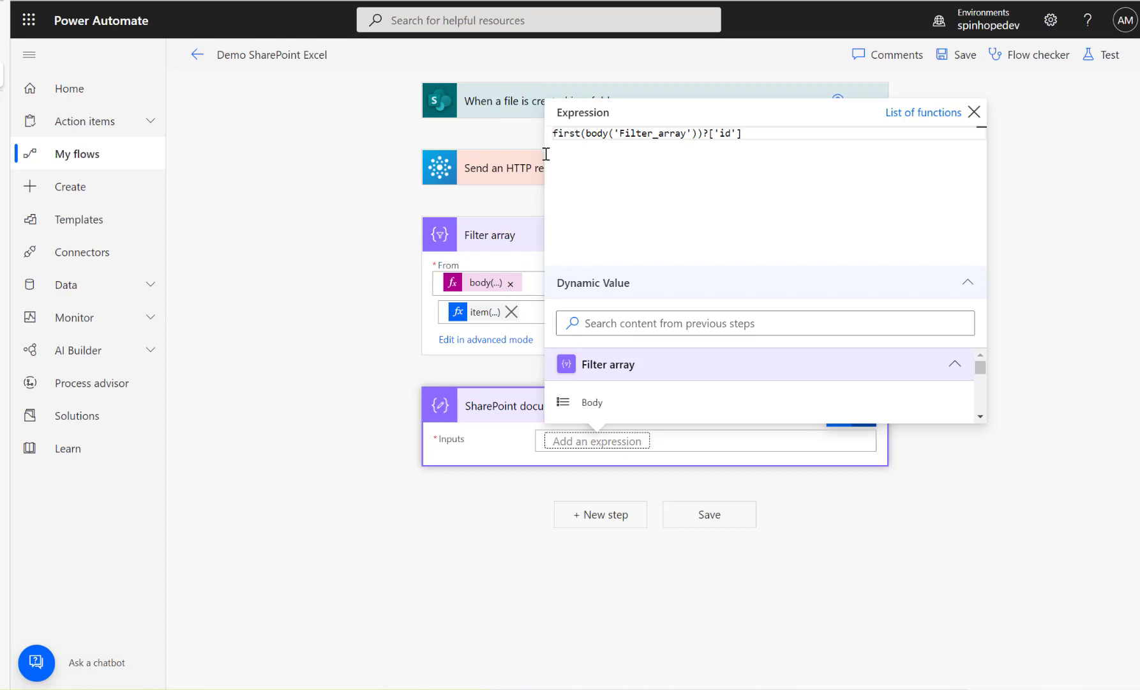
key(Return)
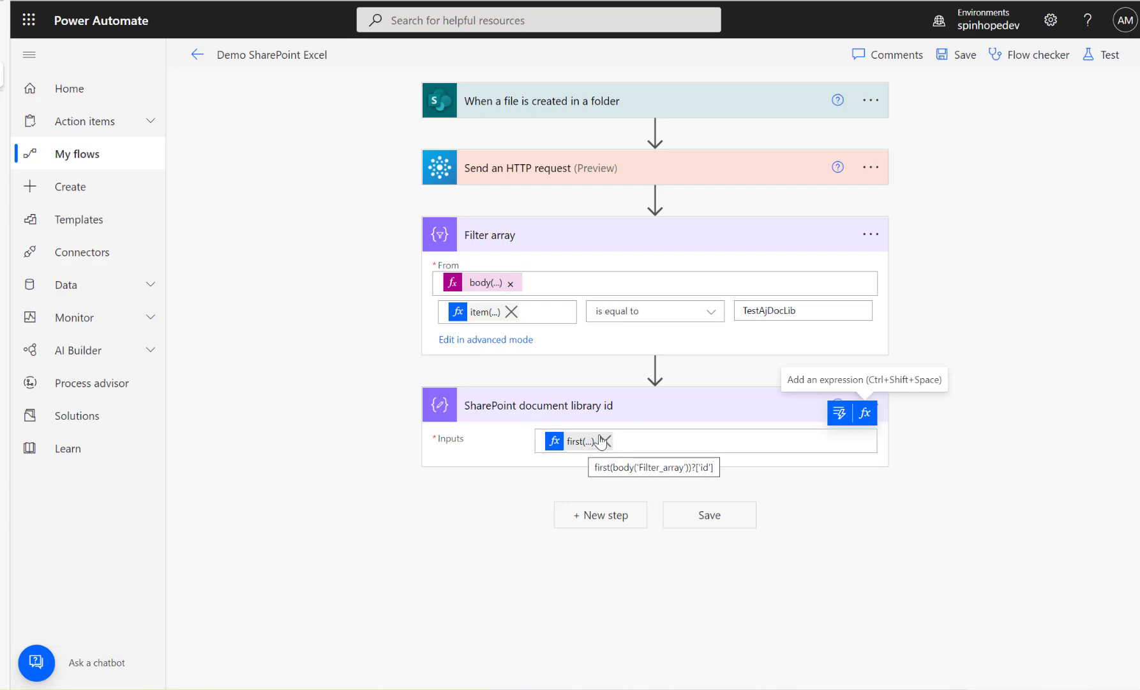
Save and test the flow with a recently used trigger, and examine the body array in the Filter array's raw outputs.
click(1100, 57)
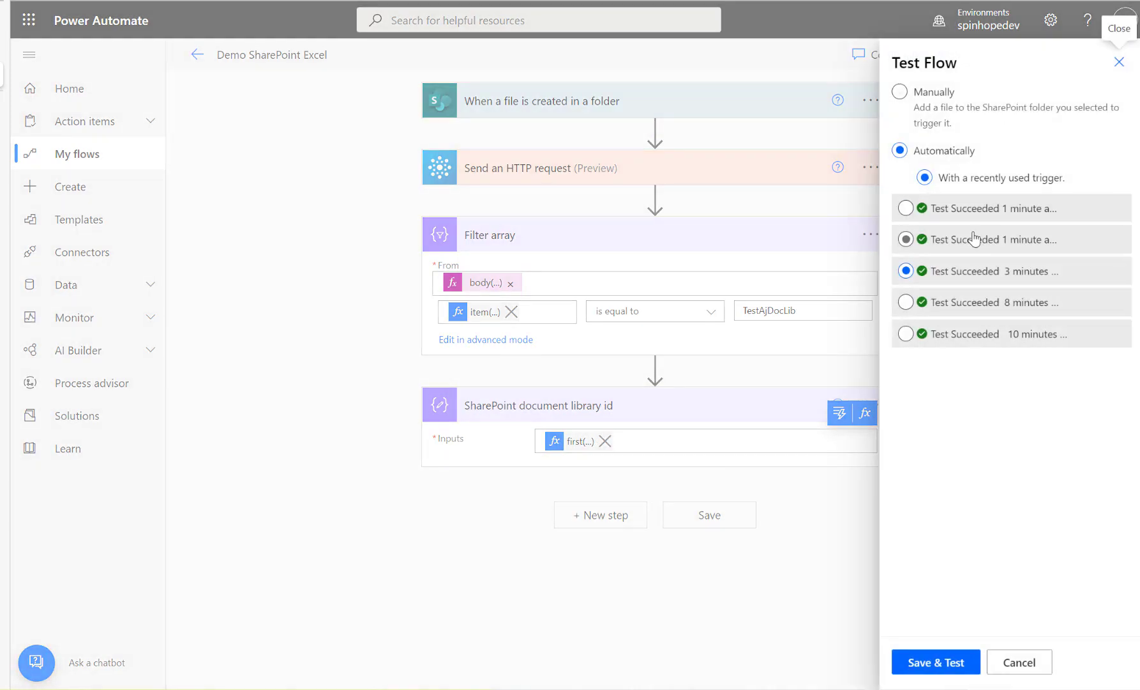
click(938, 662)
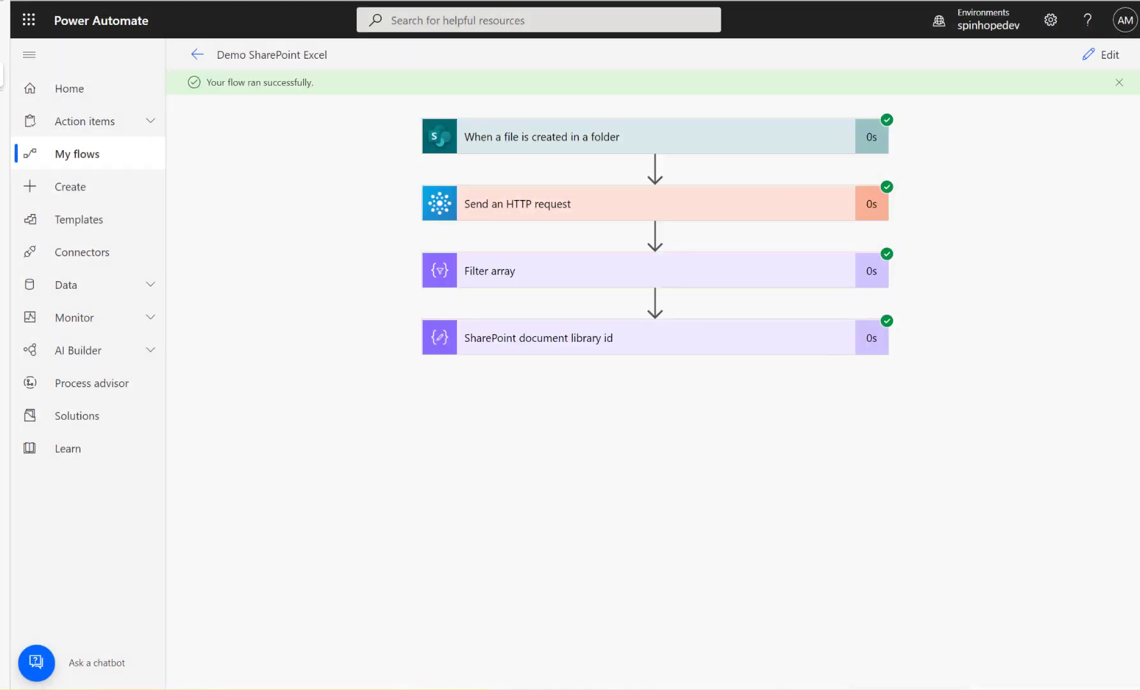
click(524, 275)
scroll(871, 379, down, 2)
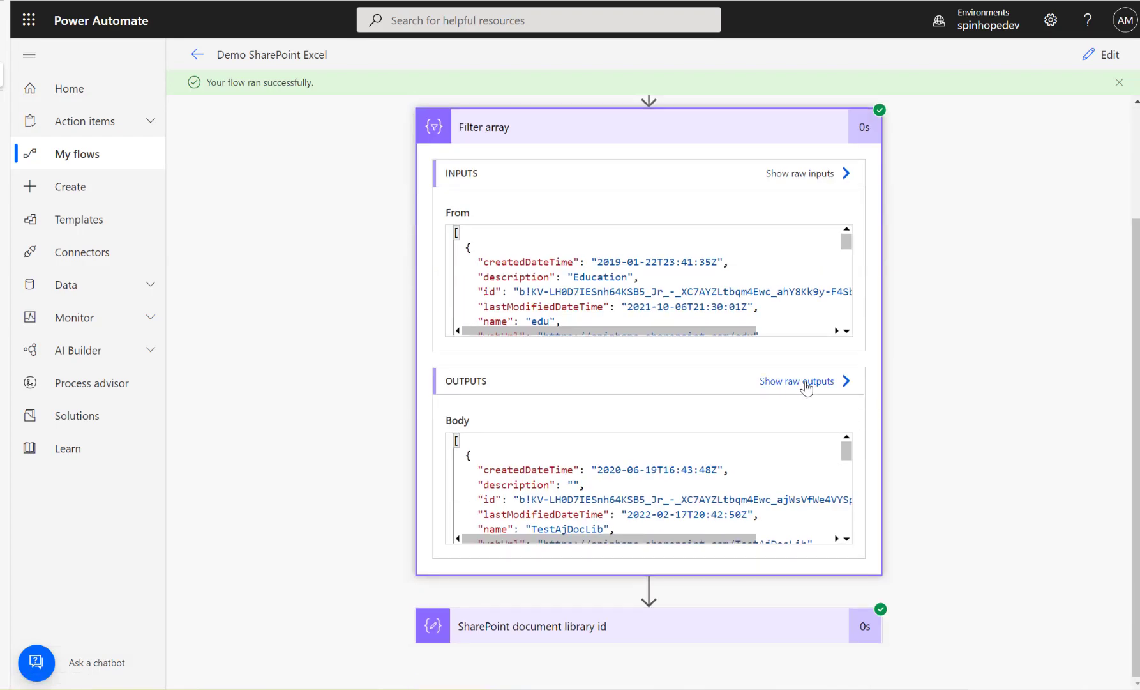
click(807, 381)
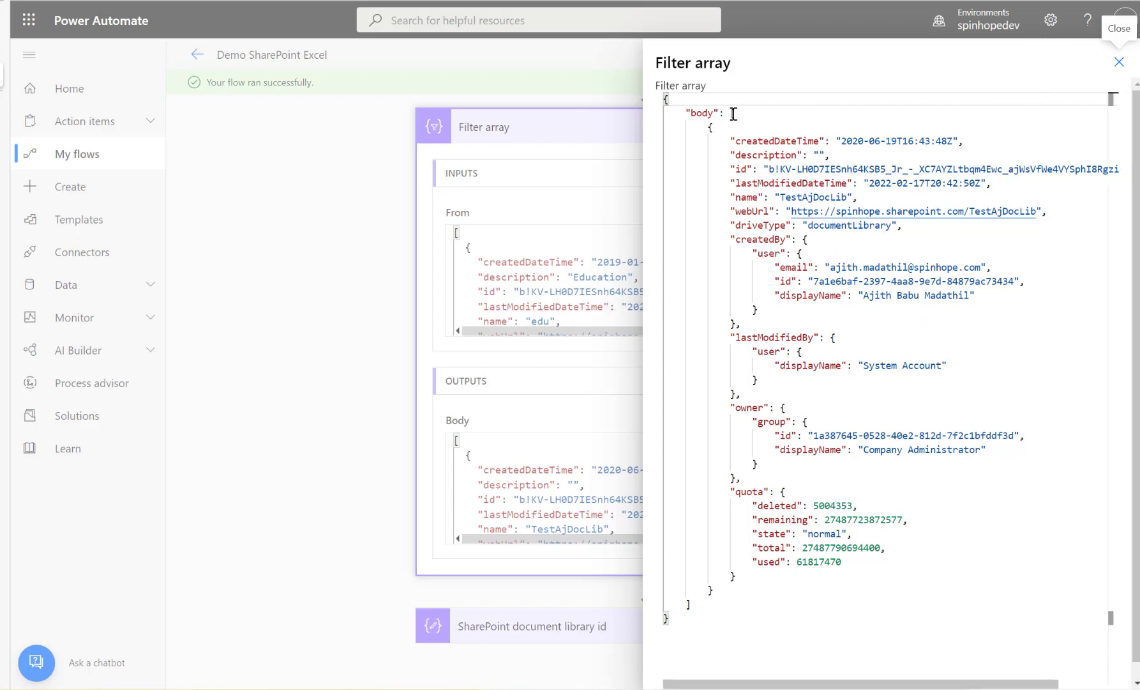
drag(733, 113, 719, 604)
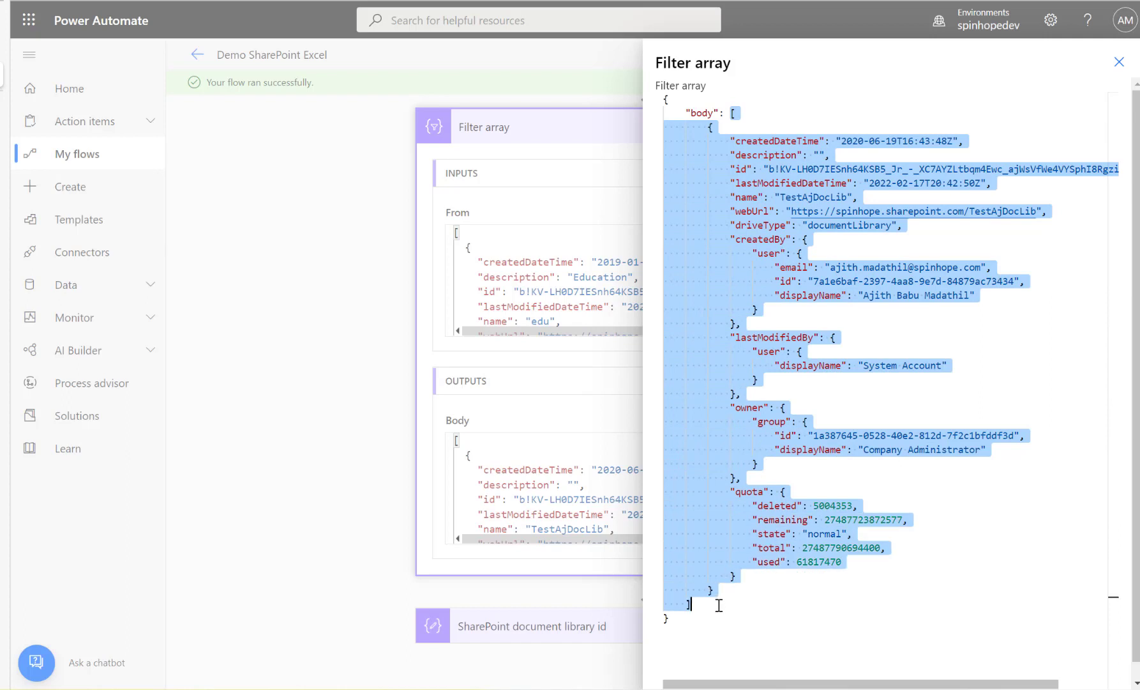
Compare the id in the Filter array's body with the input and output of the SharePoint document library id action.
click(785, 298)
drag(734, 168, 965, 169)
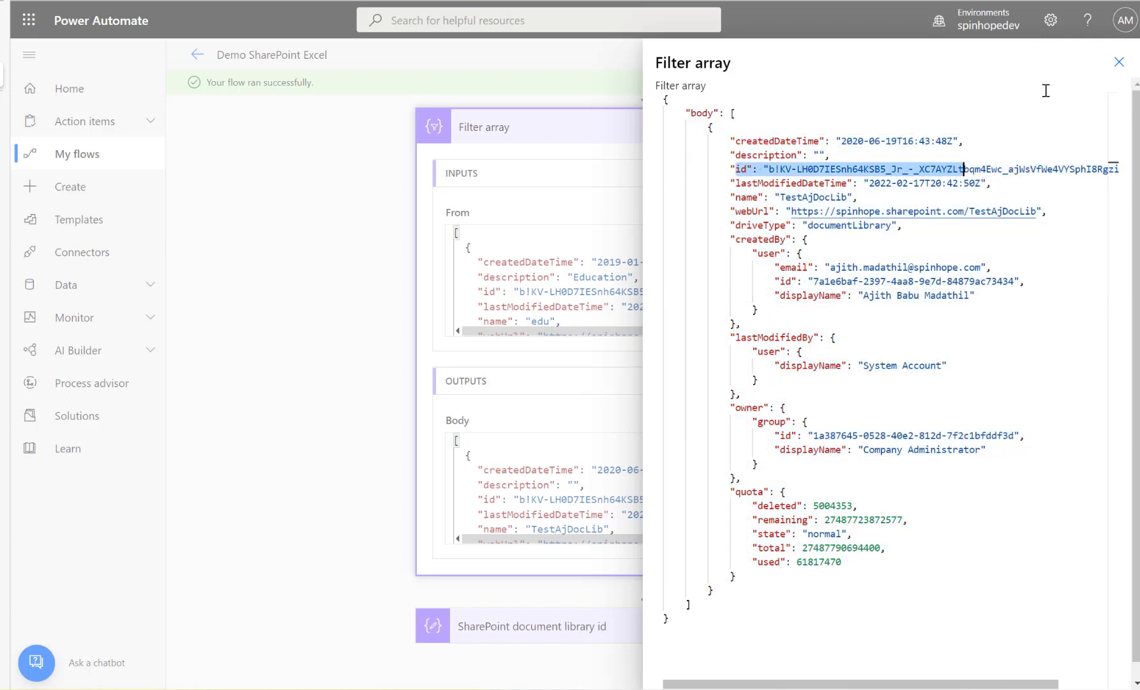
click(1113, 64)
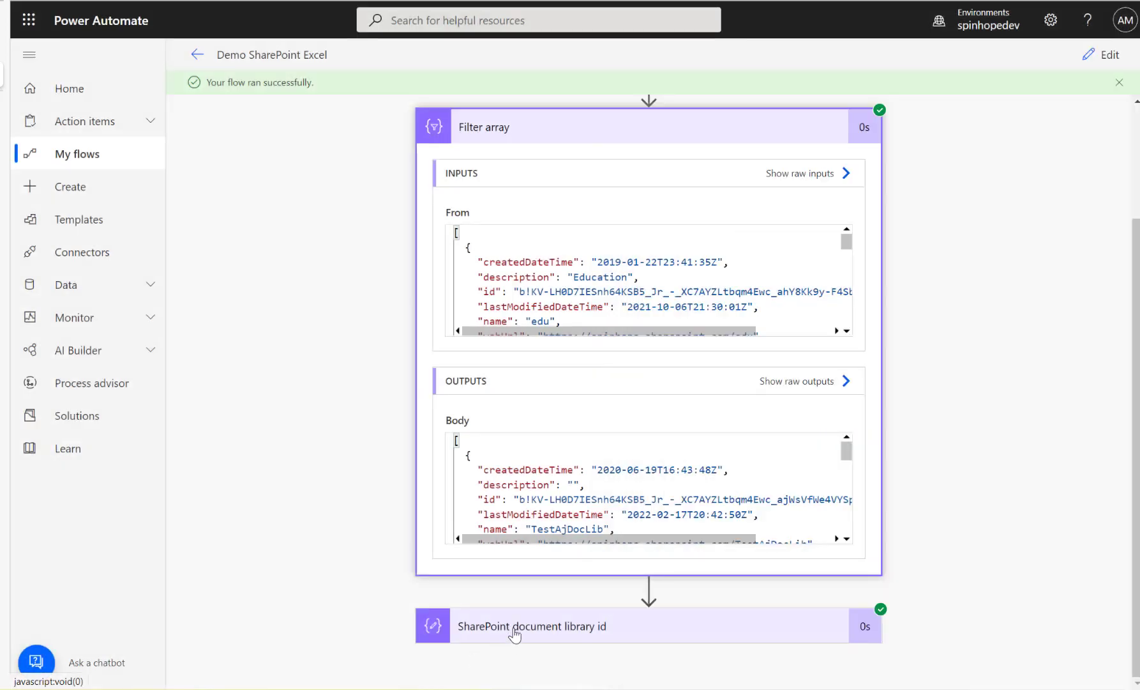
click(511, 633)
scroll(344, 594, down, 4)
mouse_move(558, 511)
mouse_down()
mouse_move(602, 513)
mouse_move(551, 509)
mouse_up()
drag(510, 268, 741, 269)
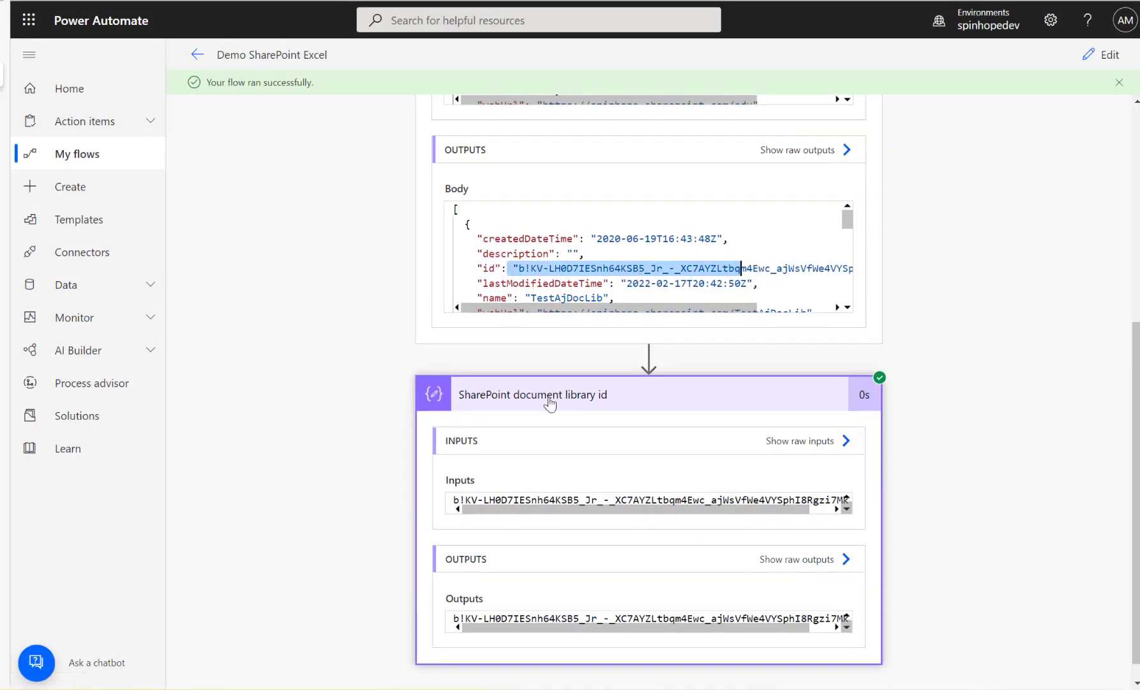
drag(567, 500, 747, 500)
Reopen the flow for editing and add a copy of the Send an HTTP request action after SharePoint document library id.
click(1086, 56)
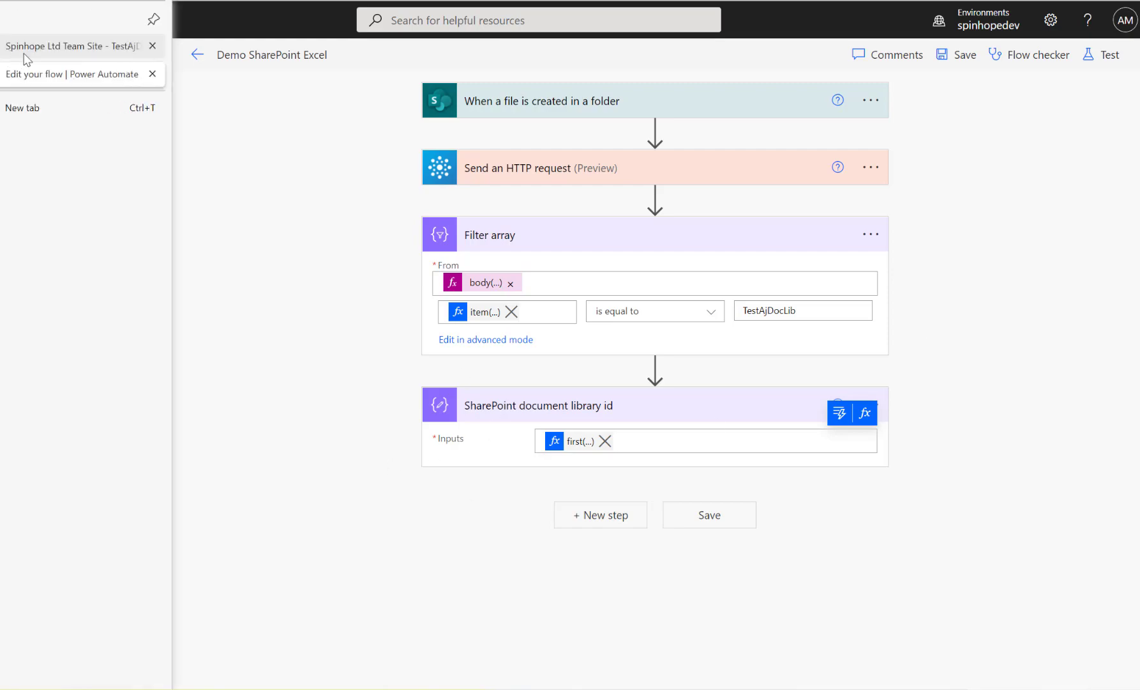
click(39, 58)
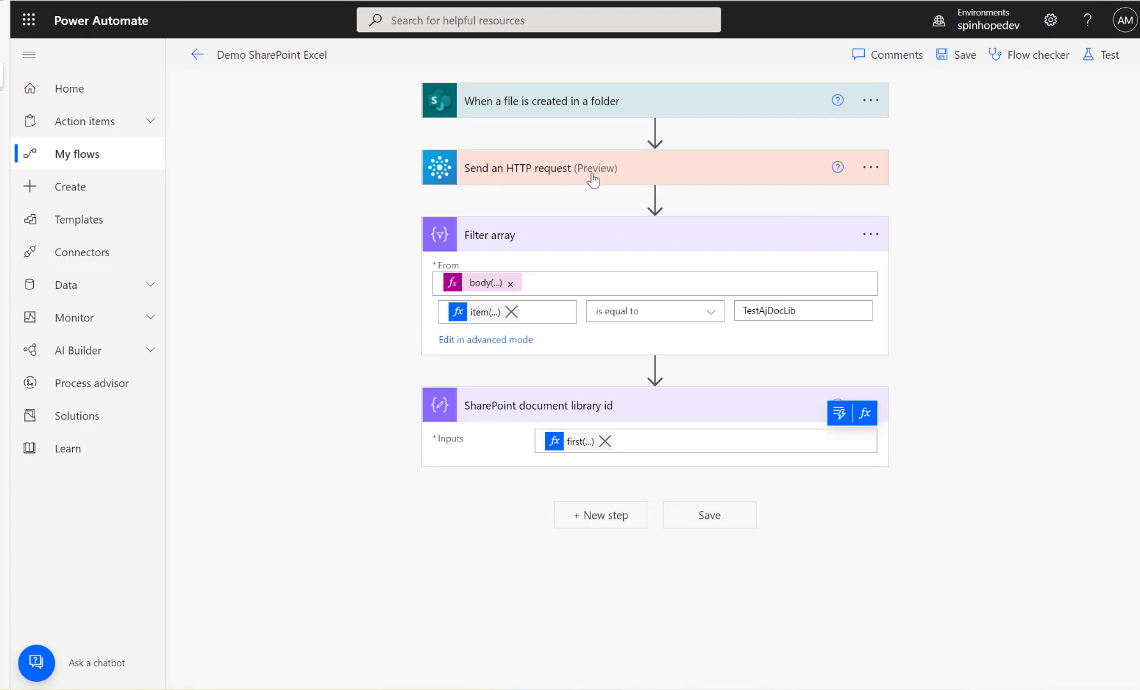
click(871, 171)
click(950, 168)
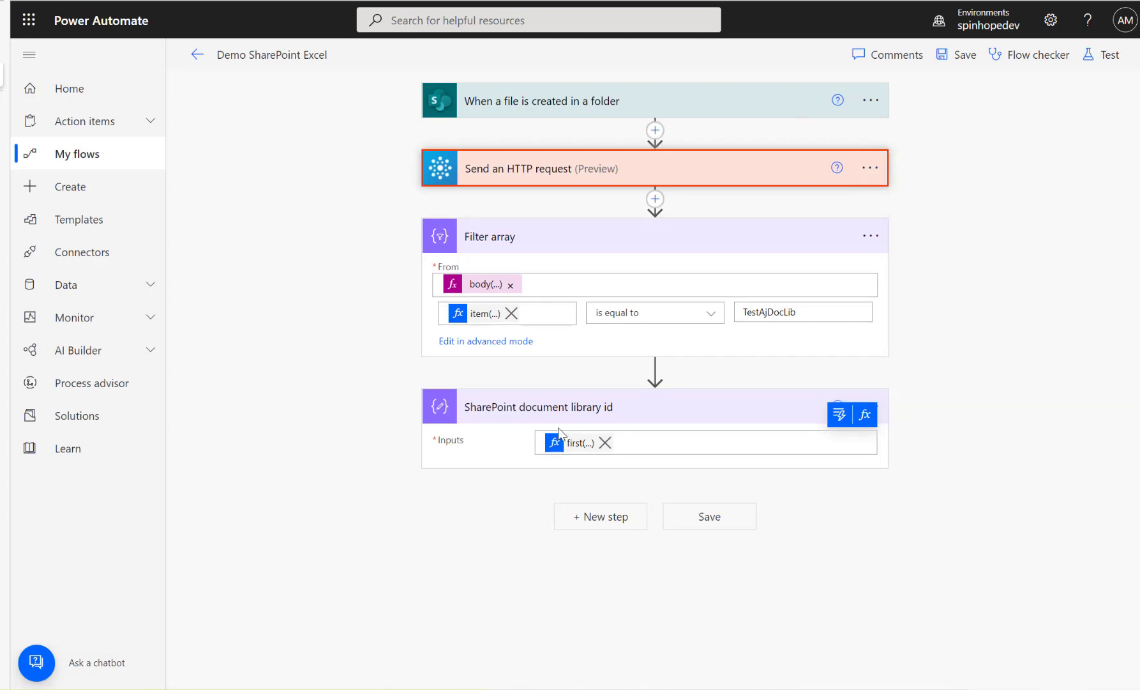
click(618, 521)
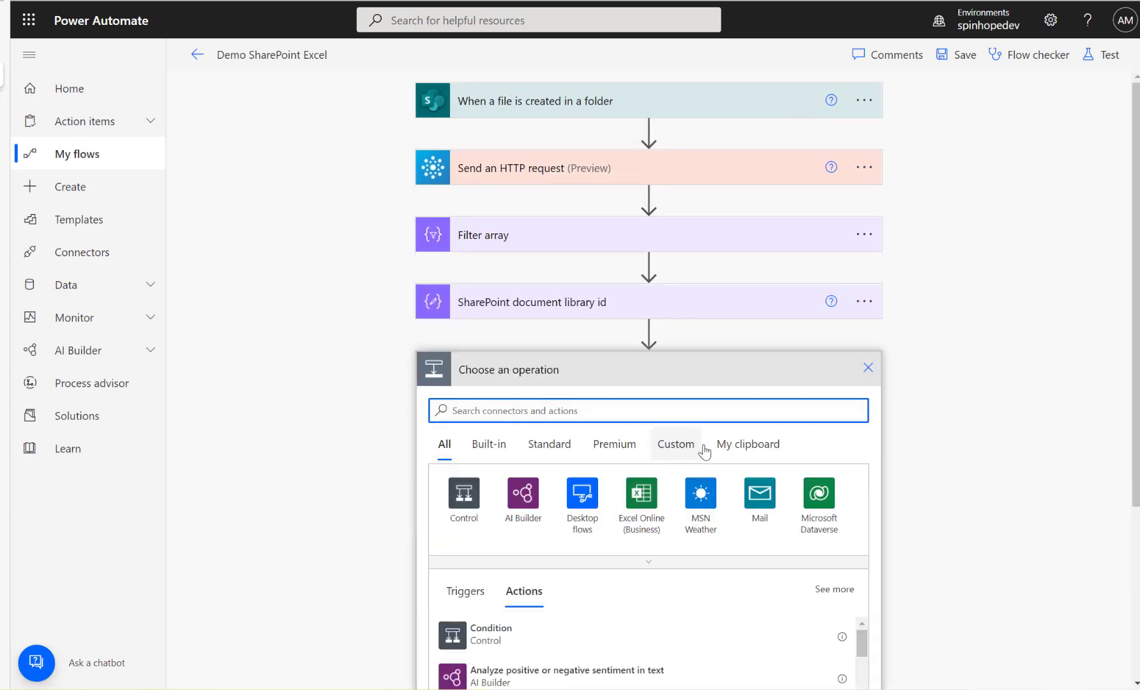
click(734, 449)
click(539, 459)
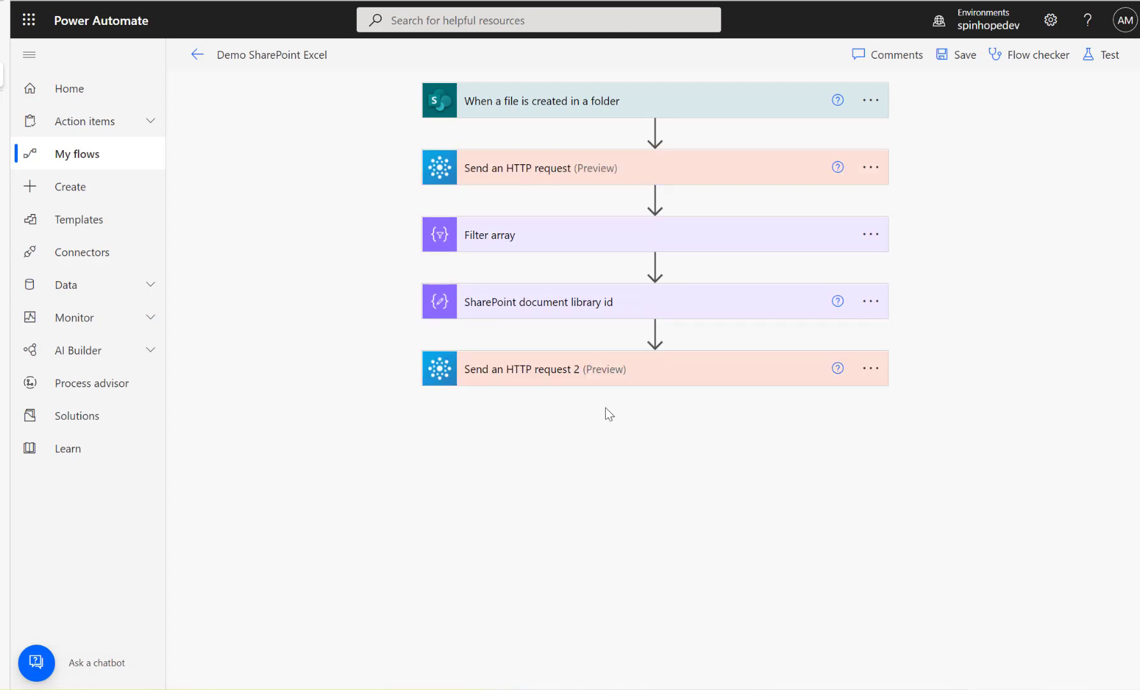
Change the note of the Send an HTTP request 2 action to "Get Excel Id".
click(581, 377)
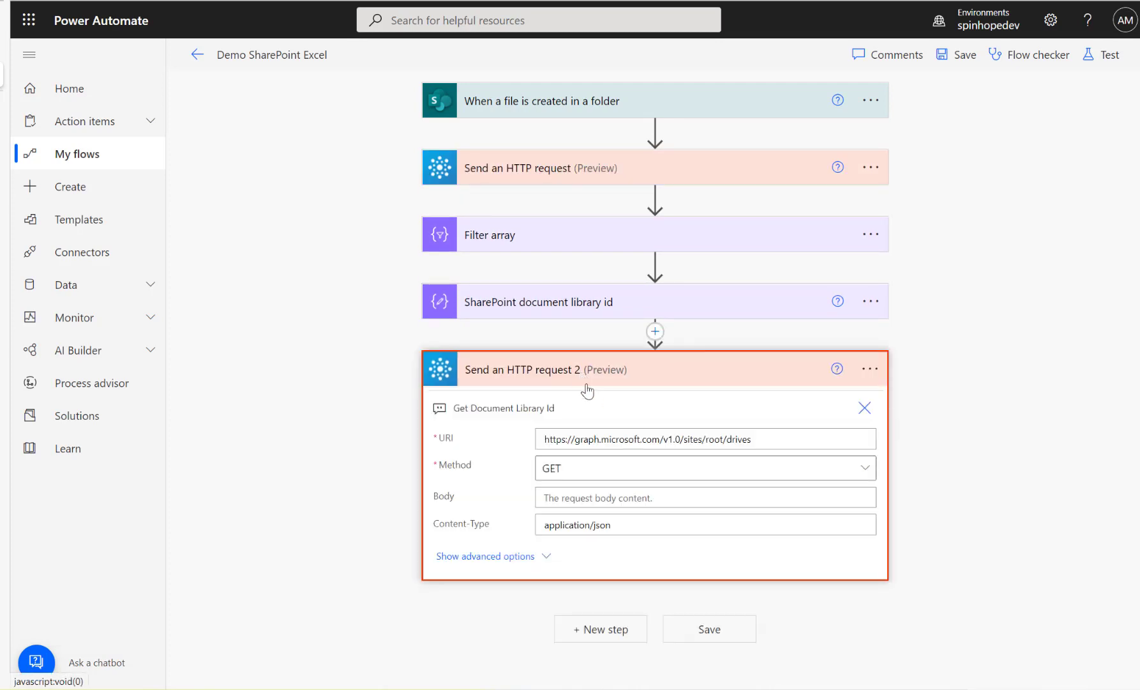
click(866, 409)
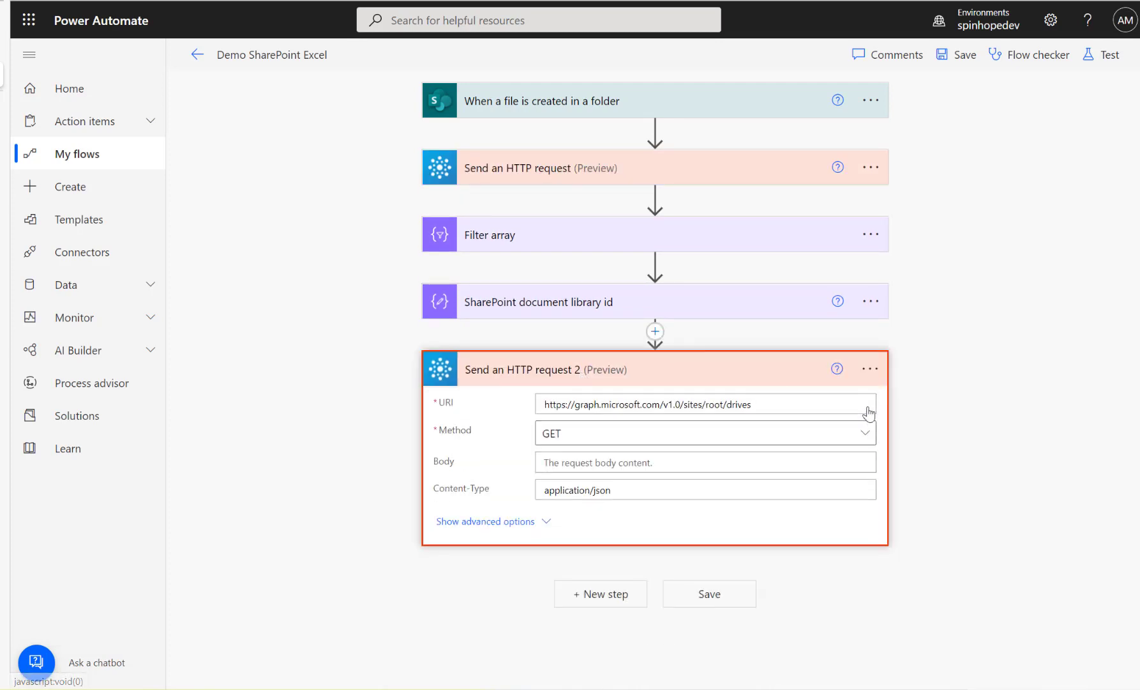
click(871, 371)
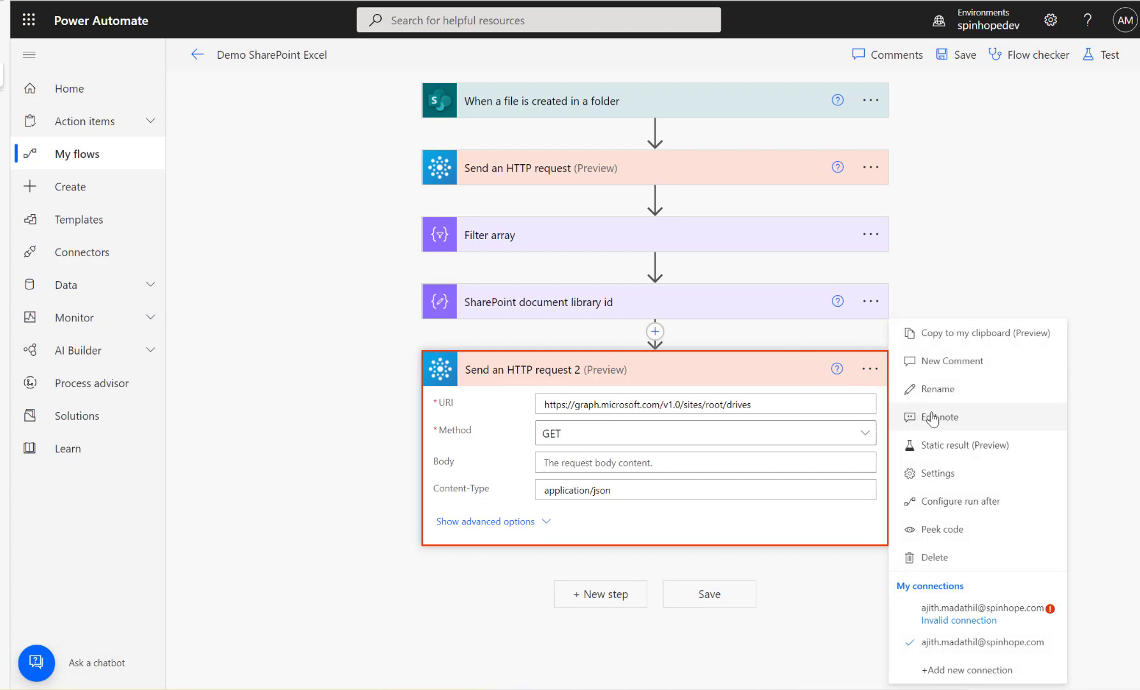
click(940, 416)
drag(579, 427, 101, 427)
text(Ge)
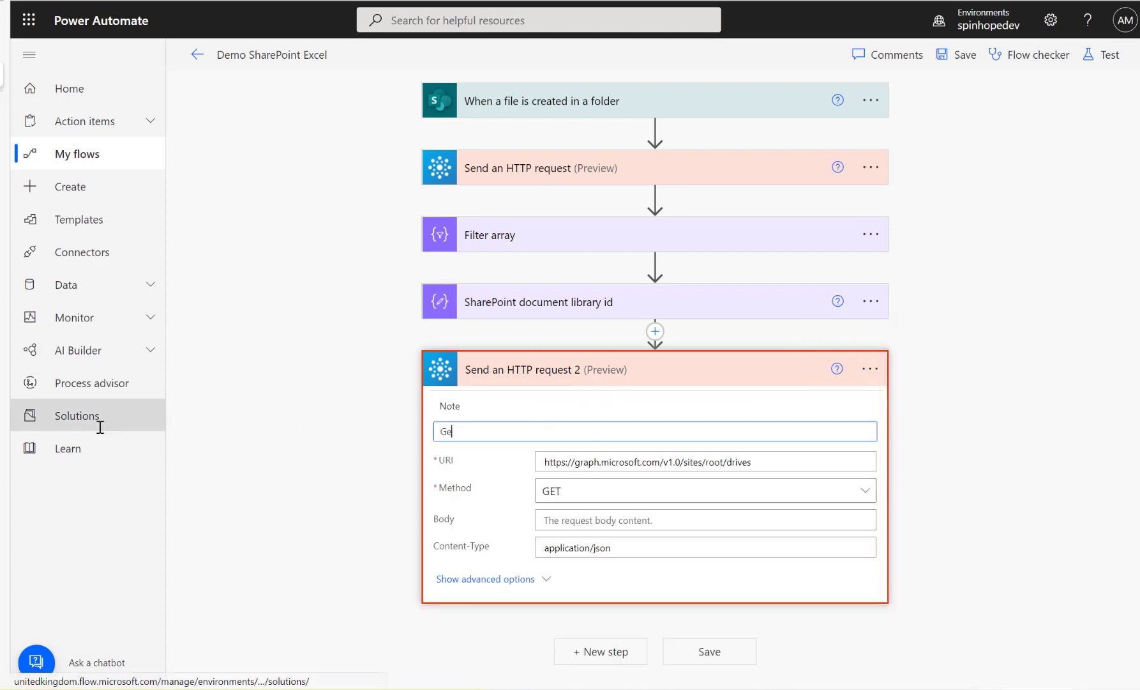
text(t )
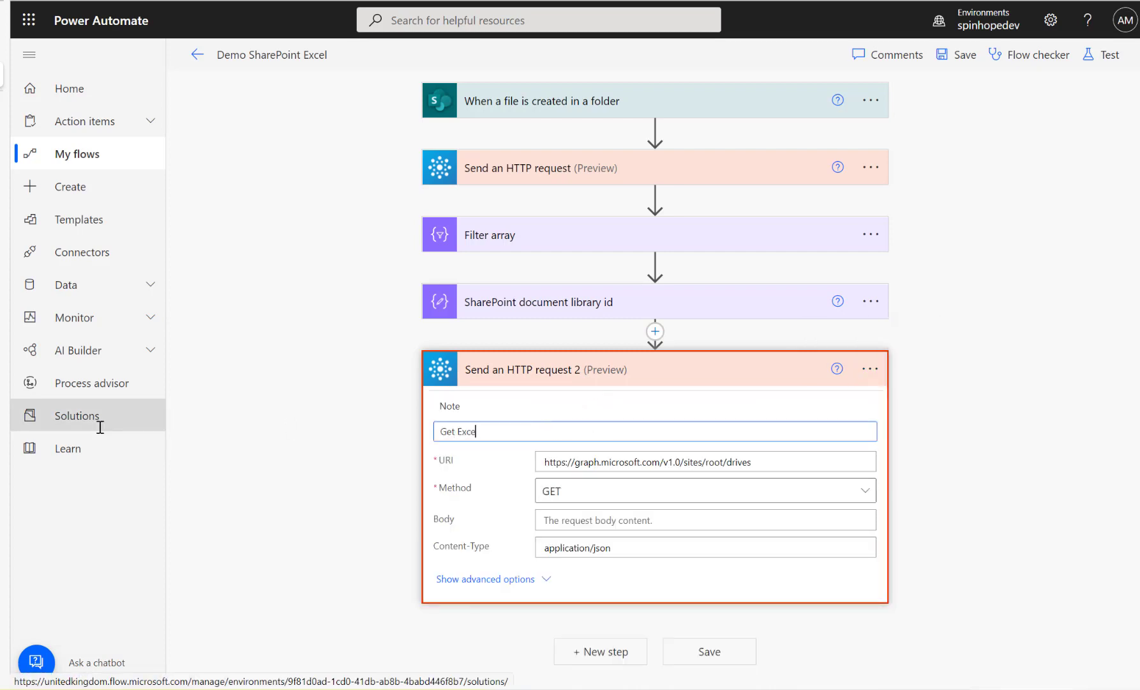
text(Excel Id)
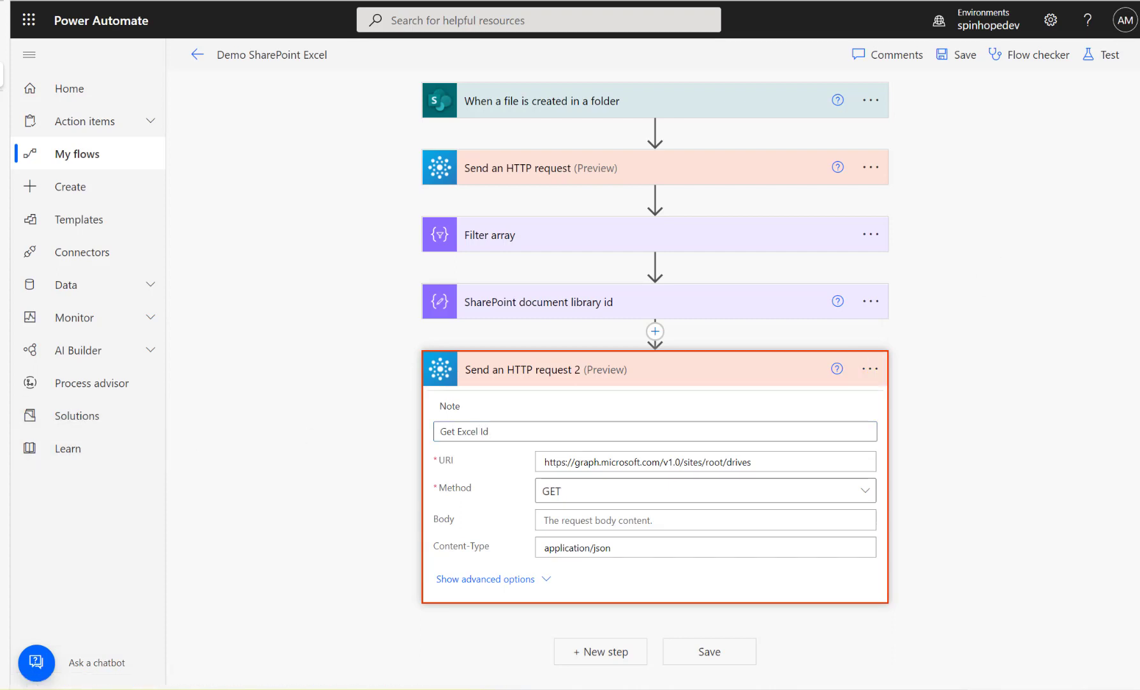
drag(775, 463, 157, 450)
key(ctrl+v)
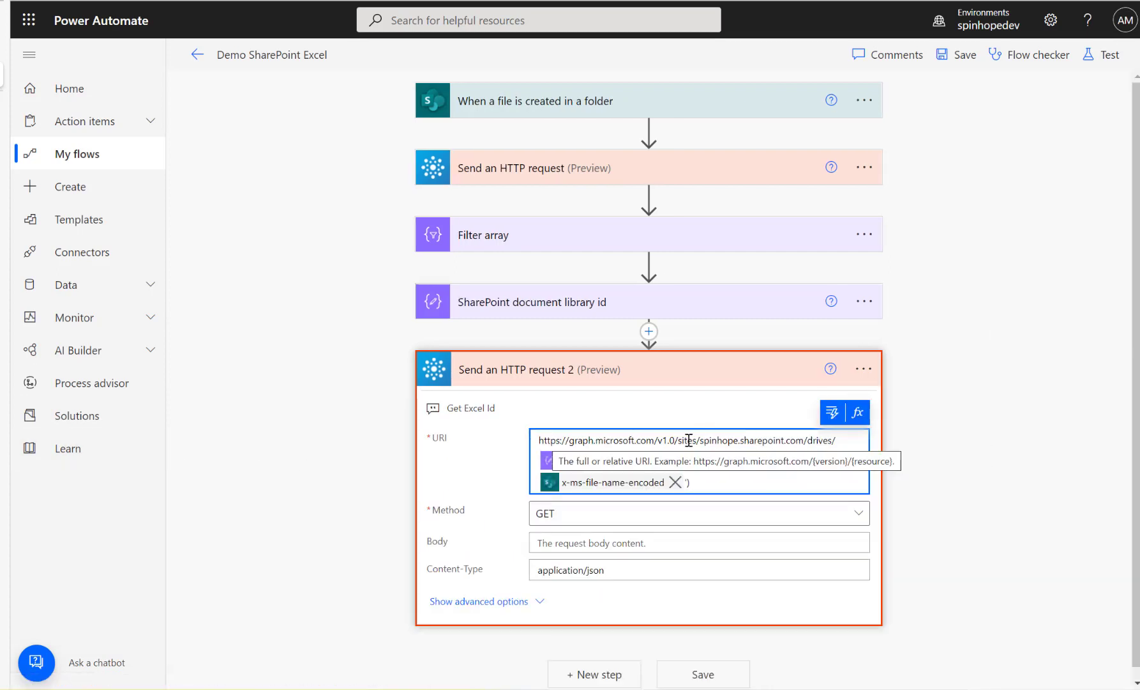
drag(705, 442, 499, 440)
click(722, 442)
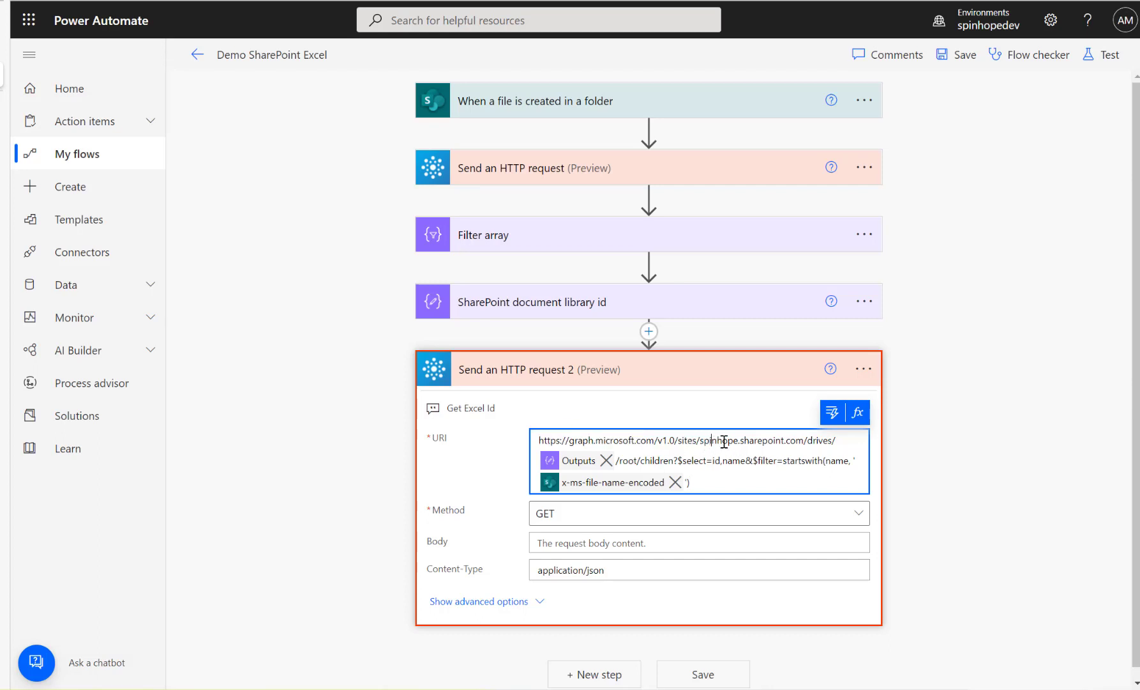
double_click(724, 442)
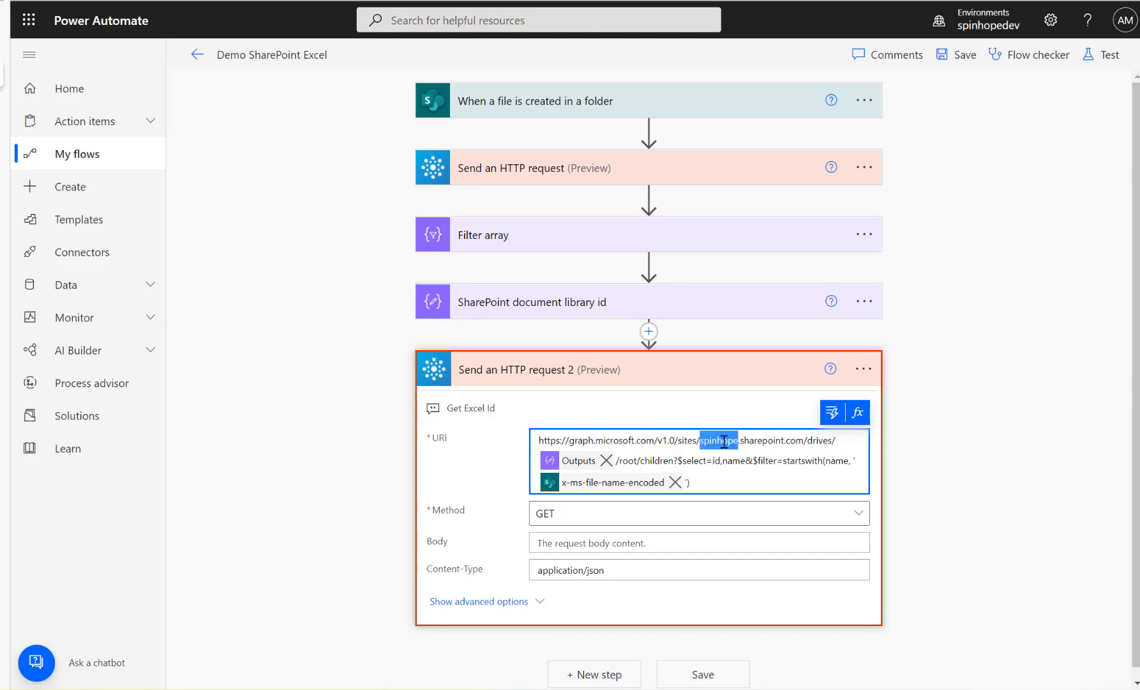
double_click(820, 441)
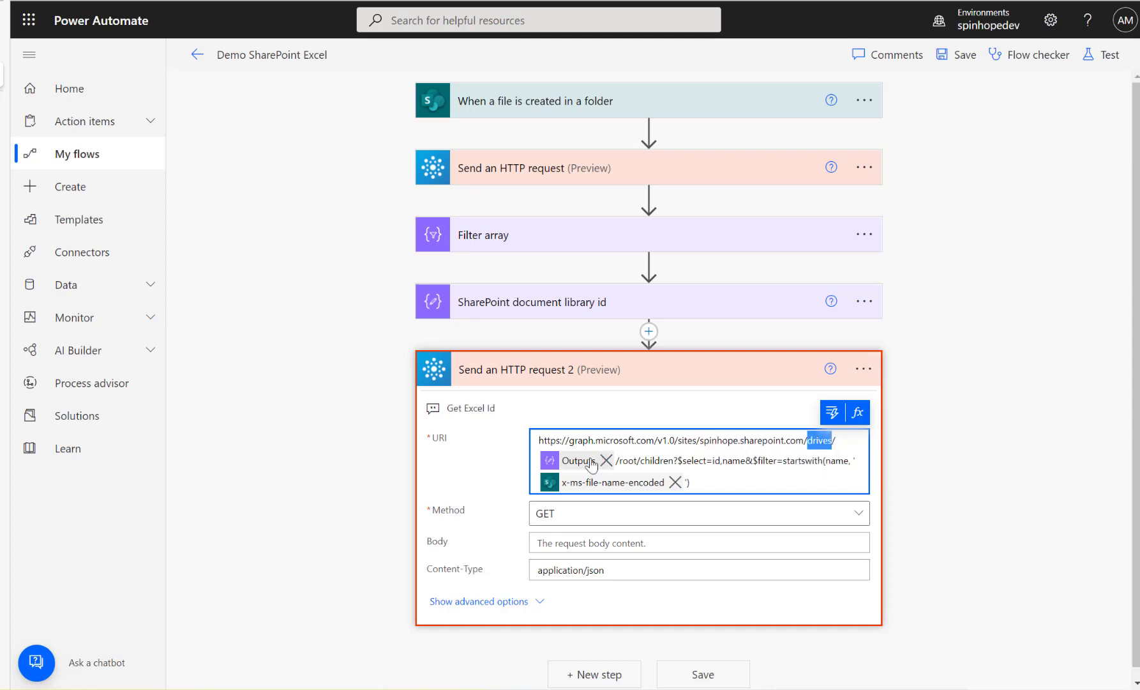
mouse_move(586, 467)
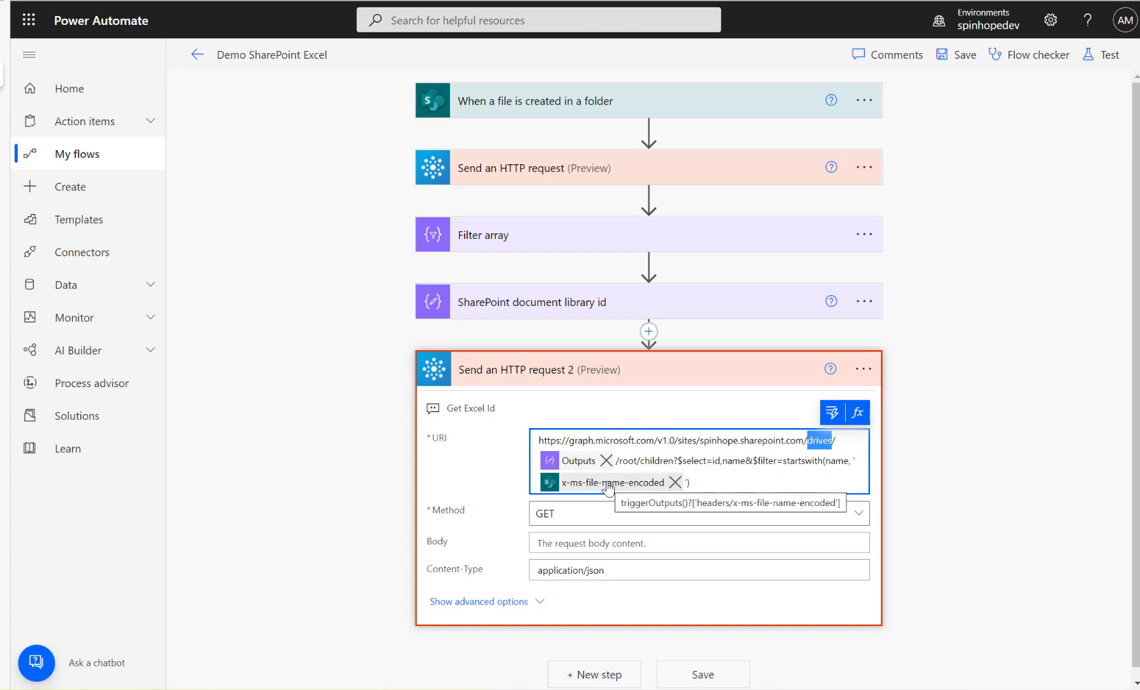
Check the trigger's folder and the Excel file name in the TestAjDocLib library against the file name token in the URI.
click(543, 105)
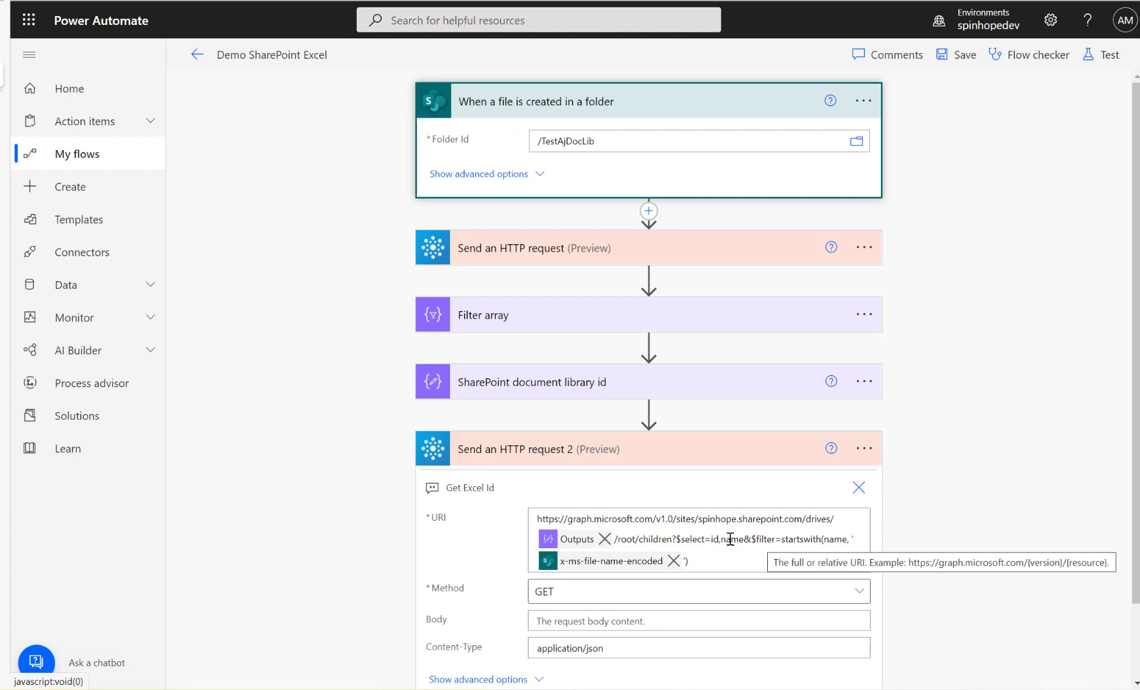
scroll(1022, 438, down, 2)
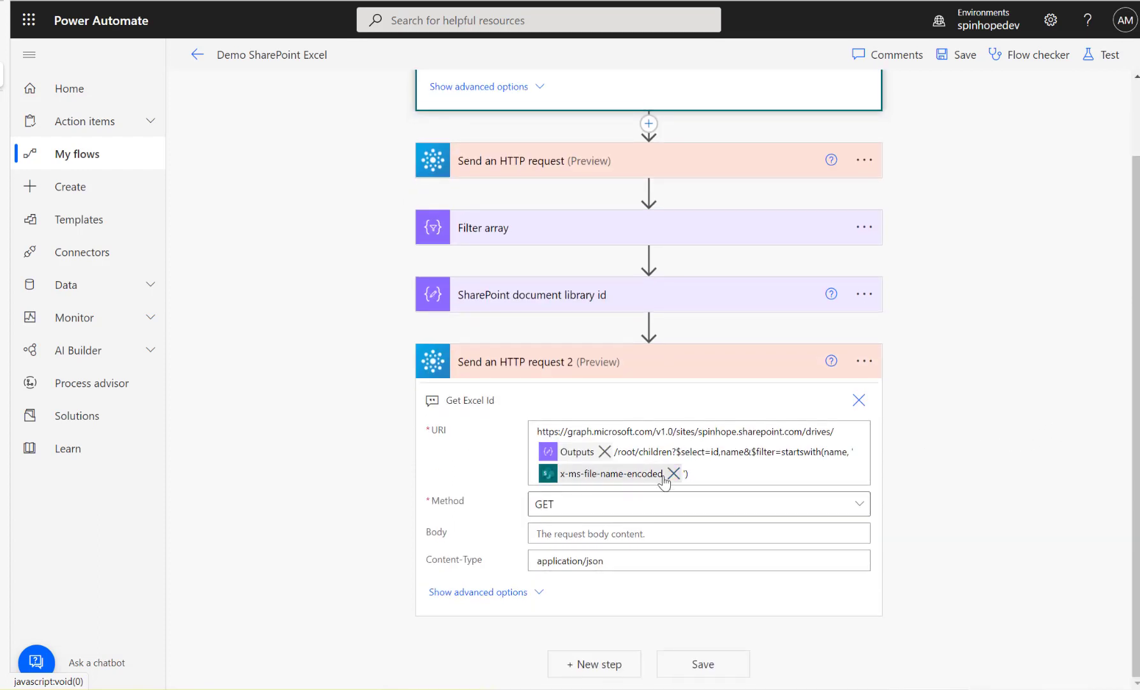
mouse_move(31, 77)
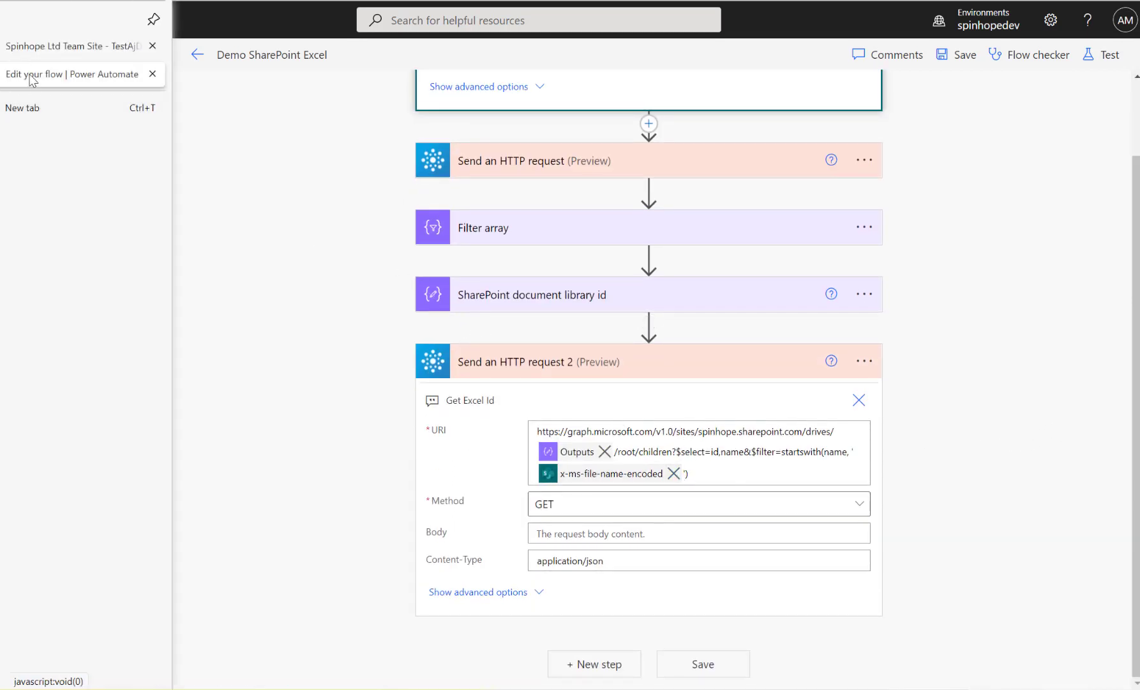
click(32, 46)
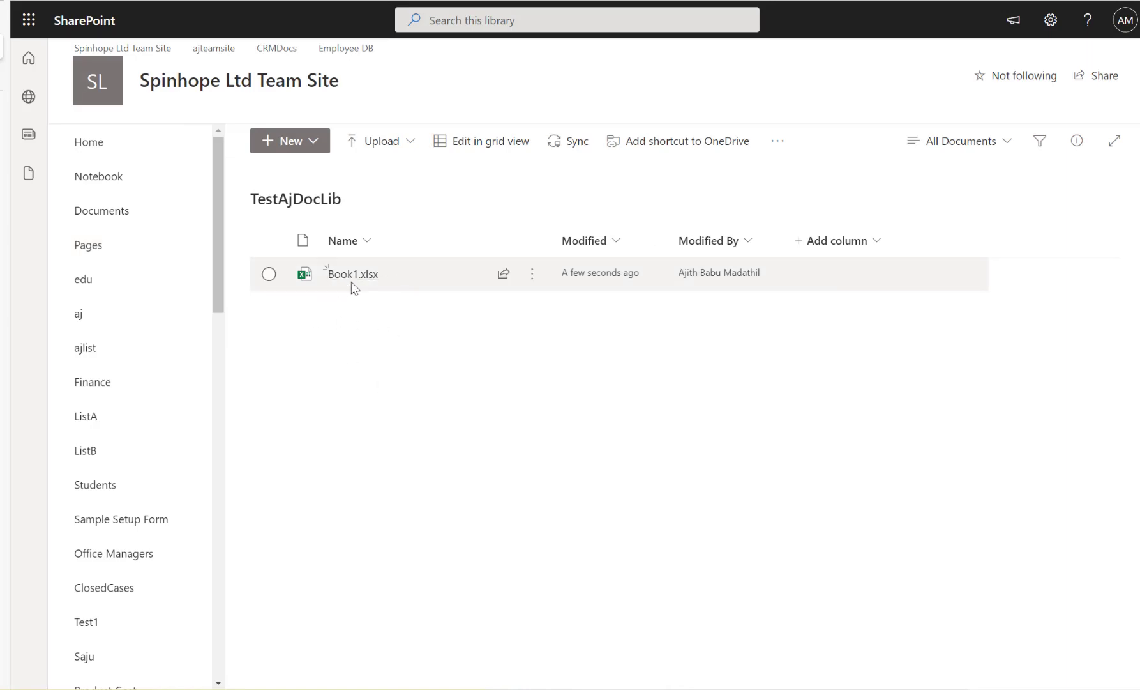
click(11, 89)
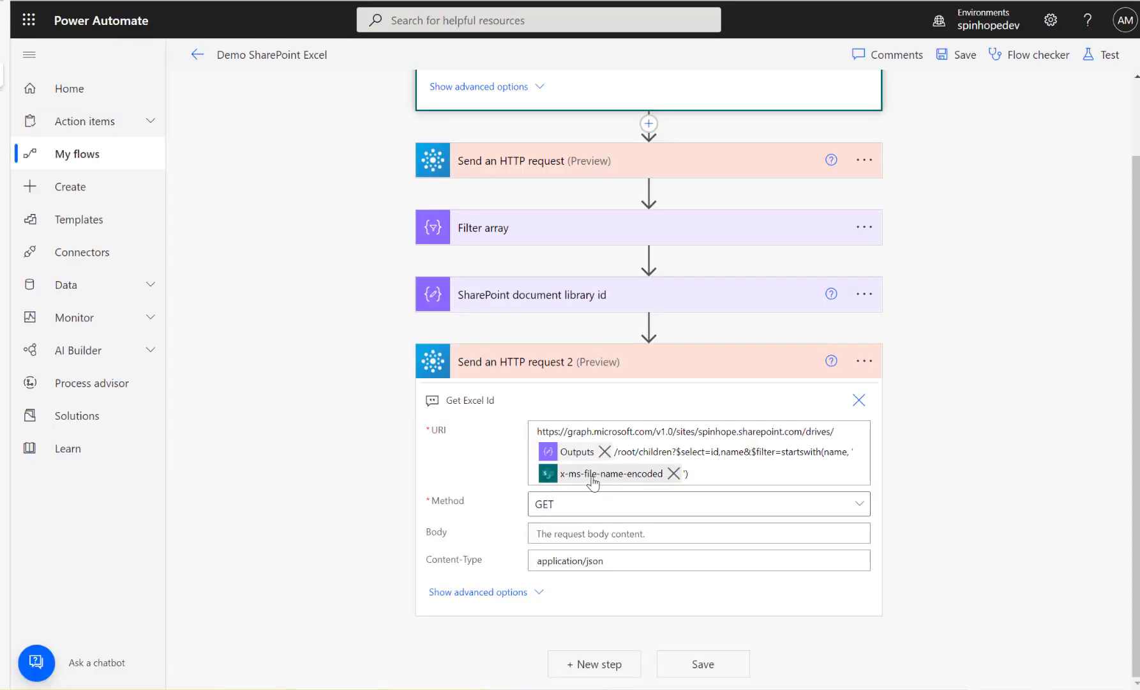
mouse_move(594, 483)
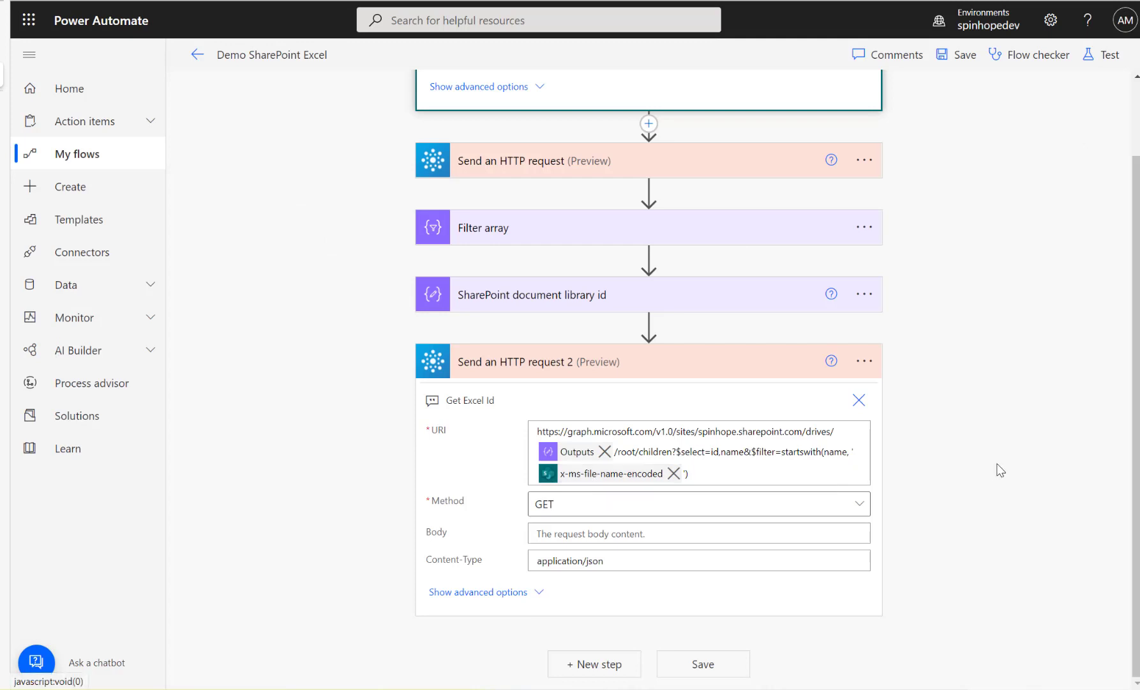
Test the flow and examine the document library id and the file name in the Send an HTTP request 2 URI.
click(1108, 58)
click(944, 665)
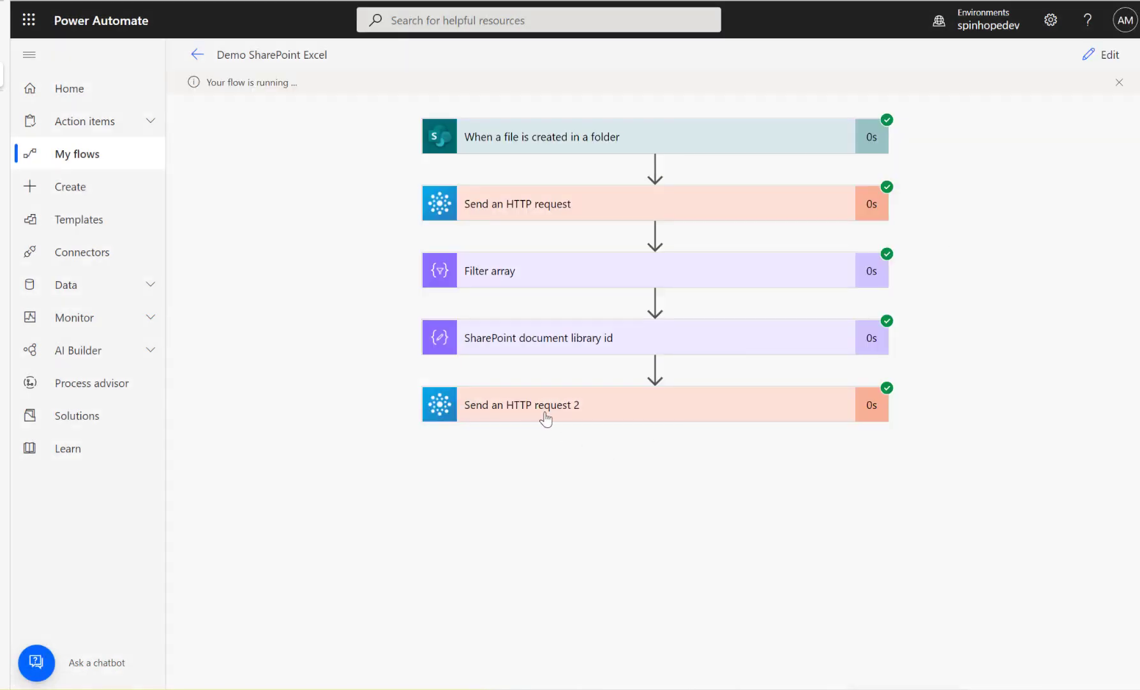
click(561, 343)
scroll(646, 492, down, 1)
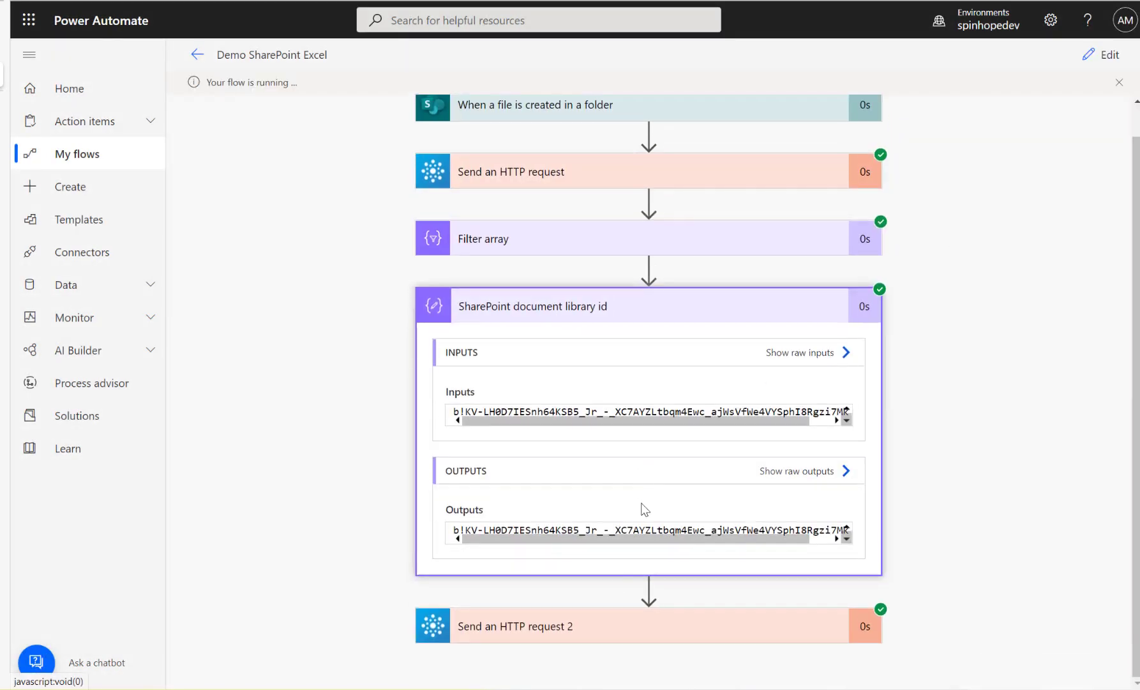
click(570, 622)
scroll(287, 555, down, 5)
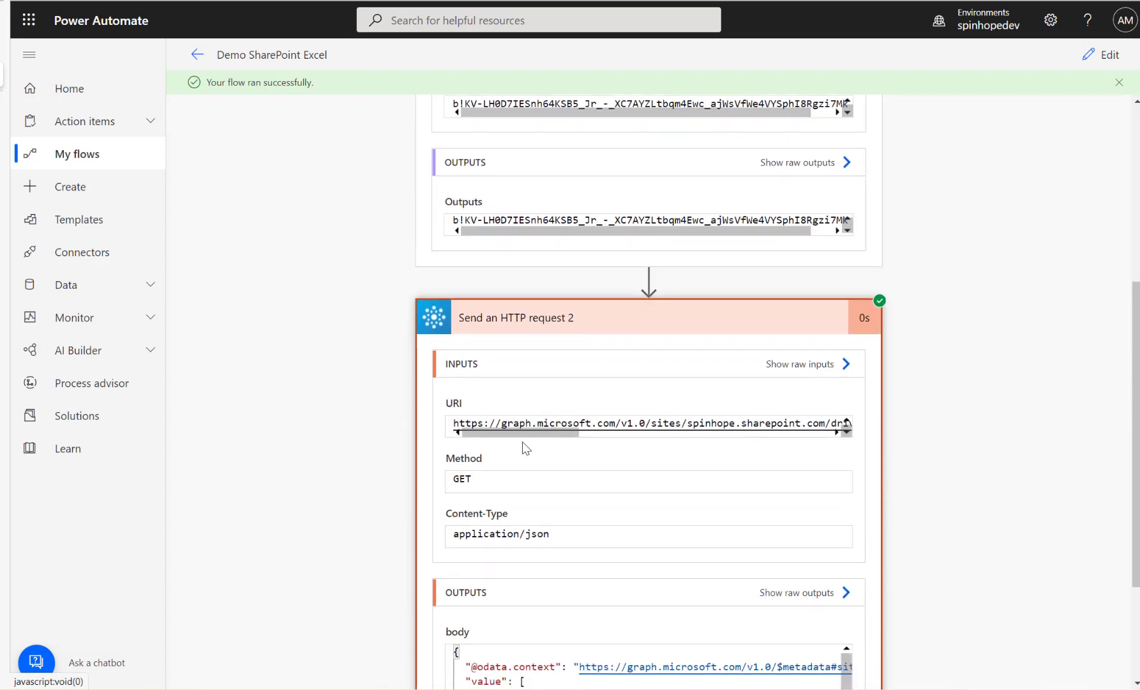
drag(528, 434, 824, 438)
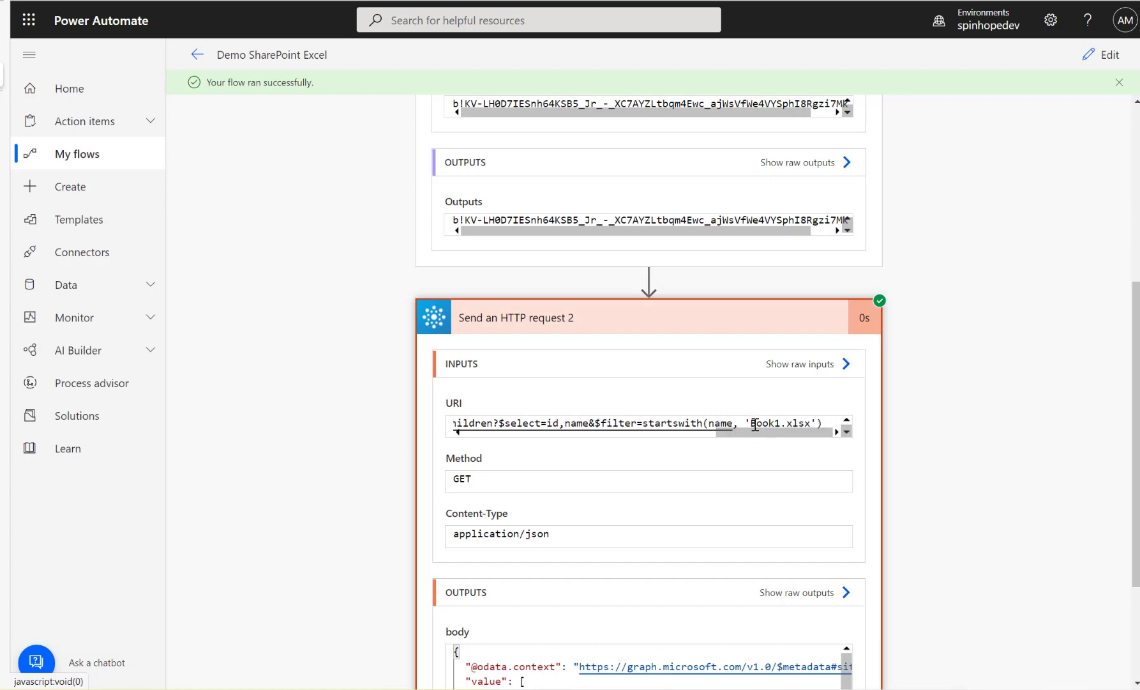
drag(755, 424, 820, 423)
scroll(832, 458, down, 3)
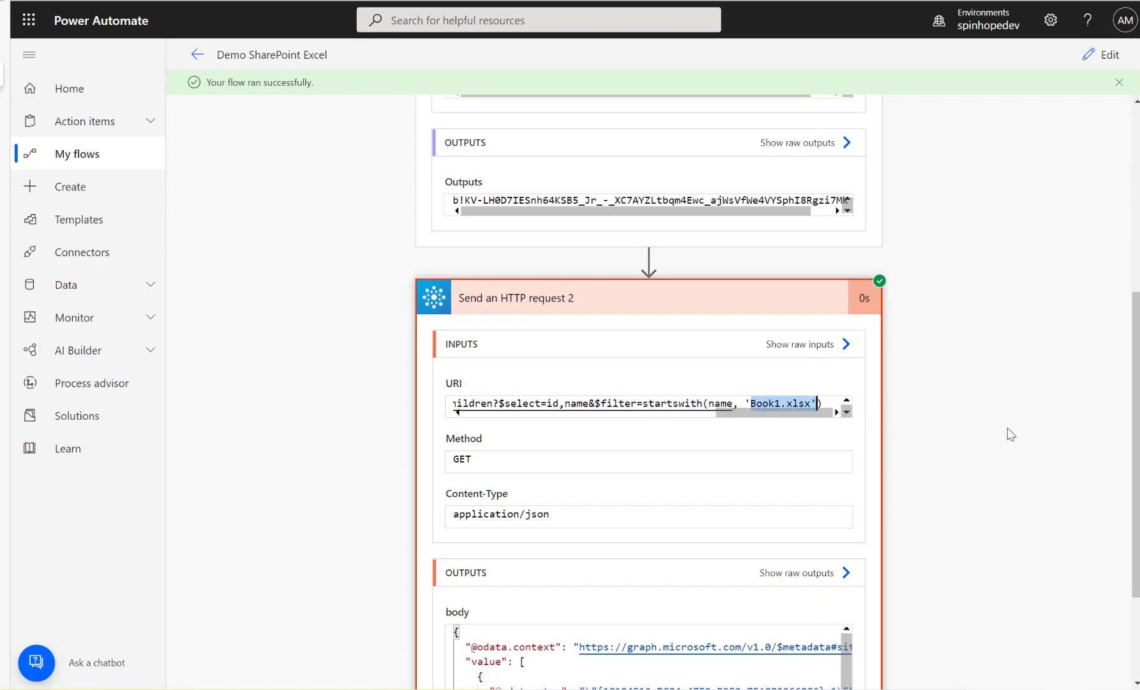
Examine the Excel file's id and name in the raw outputs of Send an HTTP request 2.
click(802, 420)
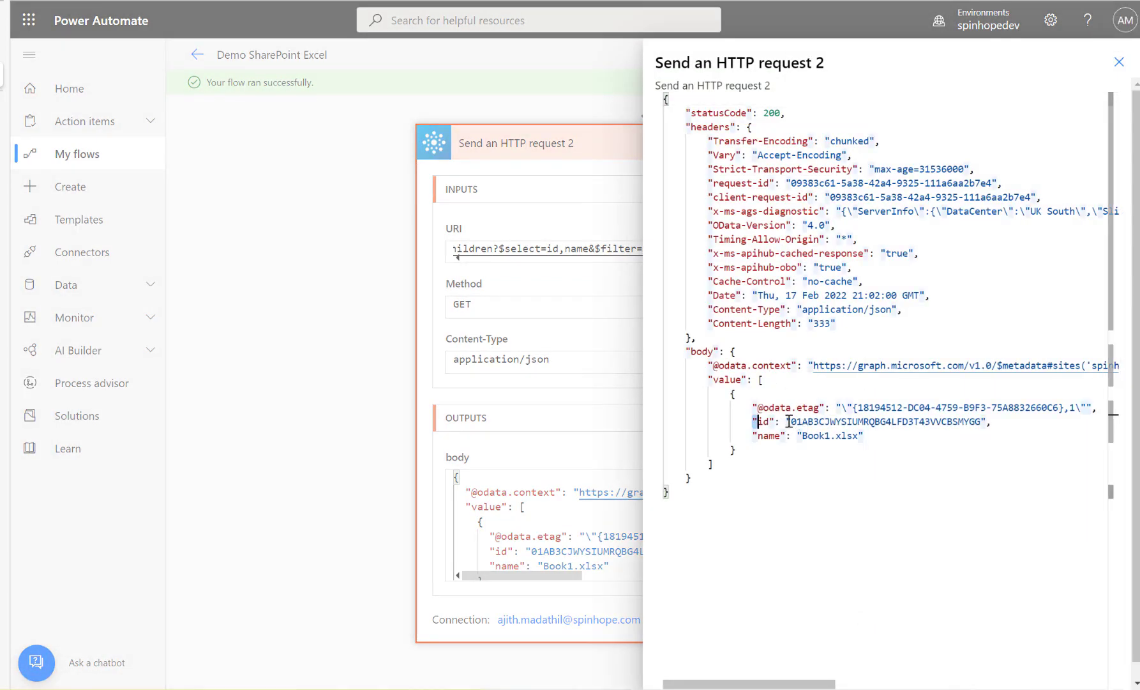
drag(751, 419, 894, 431)
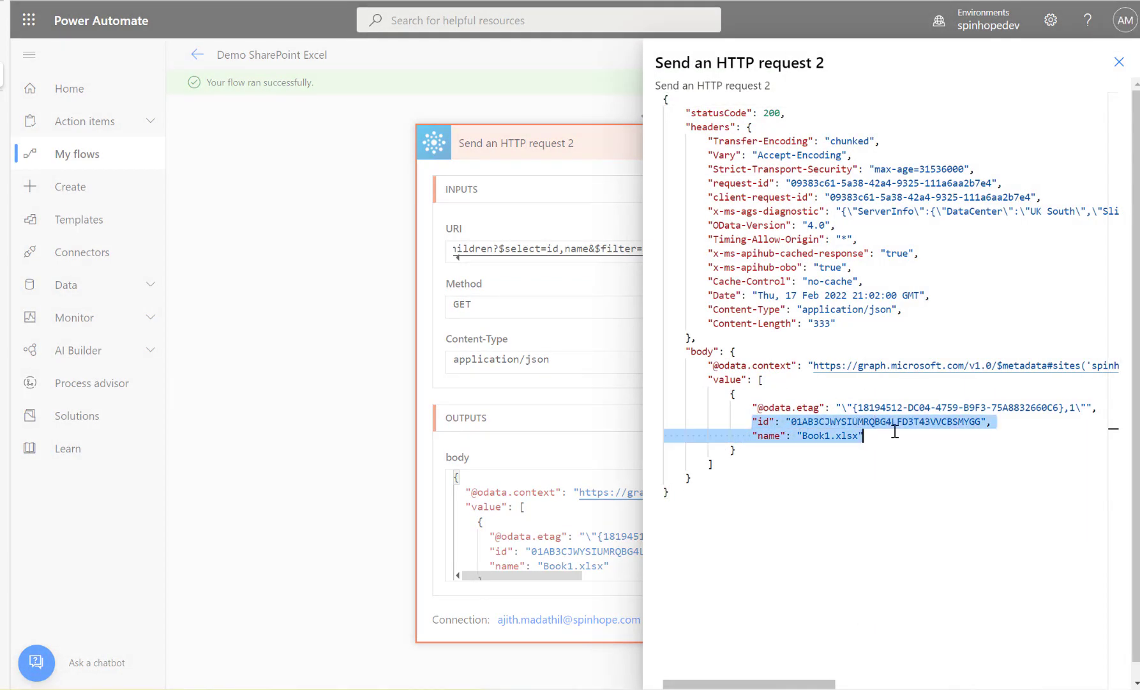
click(858, 420)
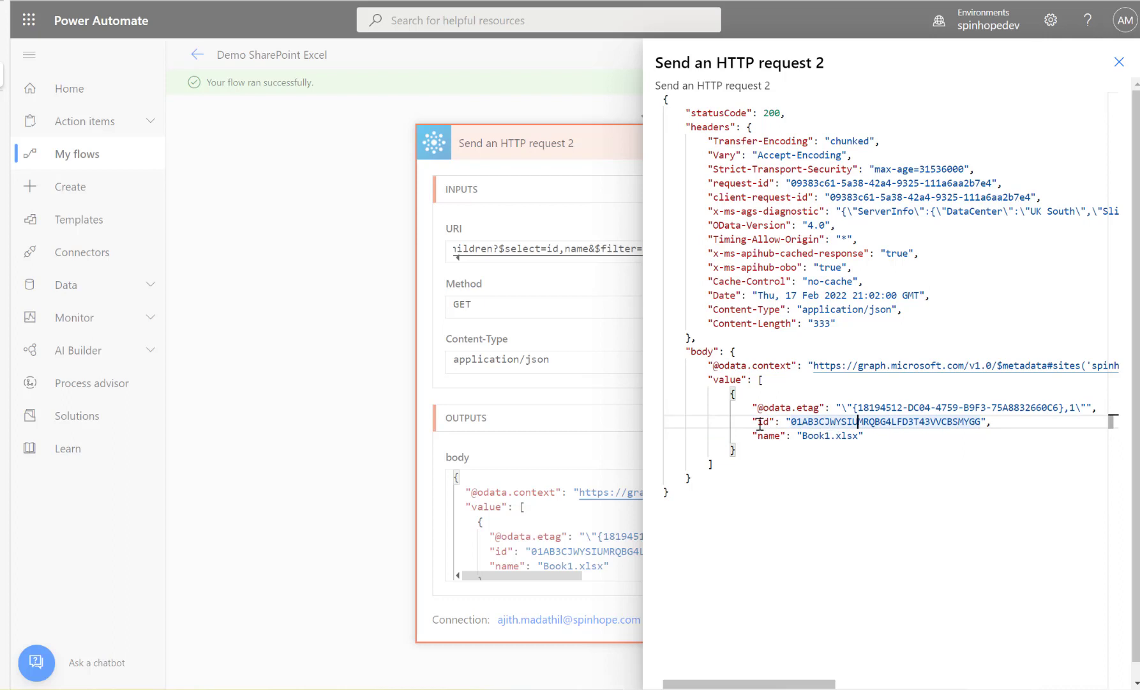
drag(756, 423, 915, 444)
click(807, 435)
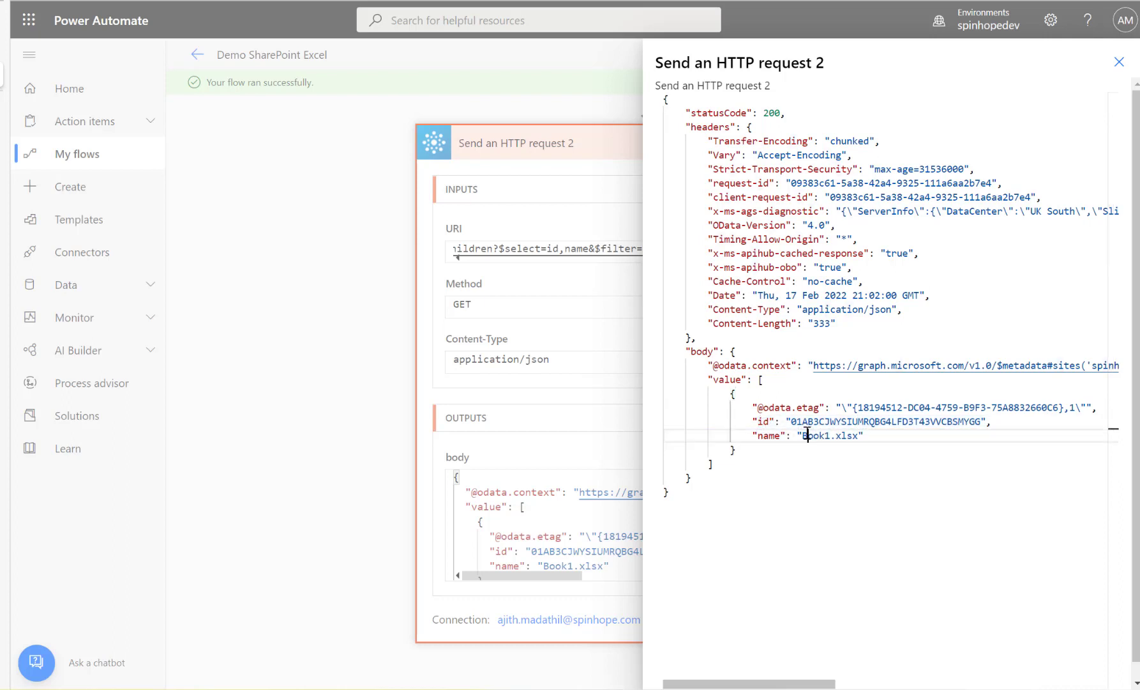
drag(741, 421, 1008, 425)
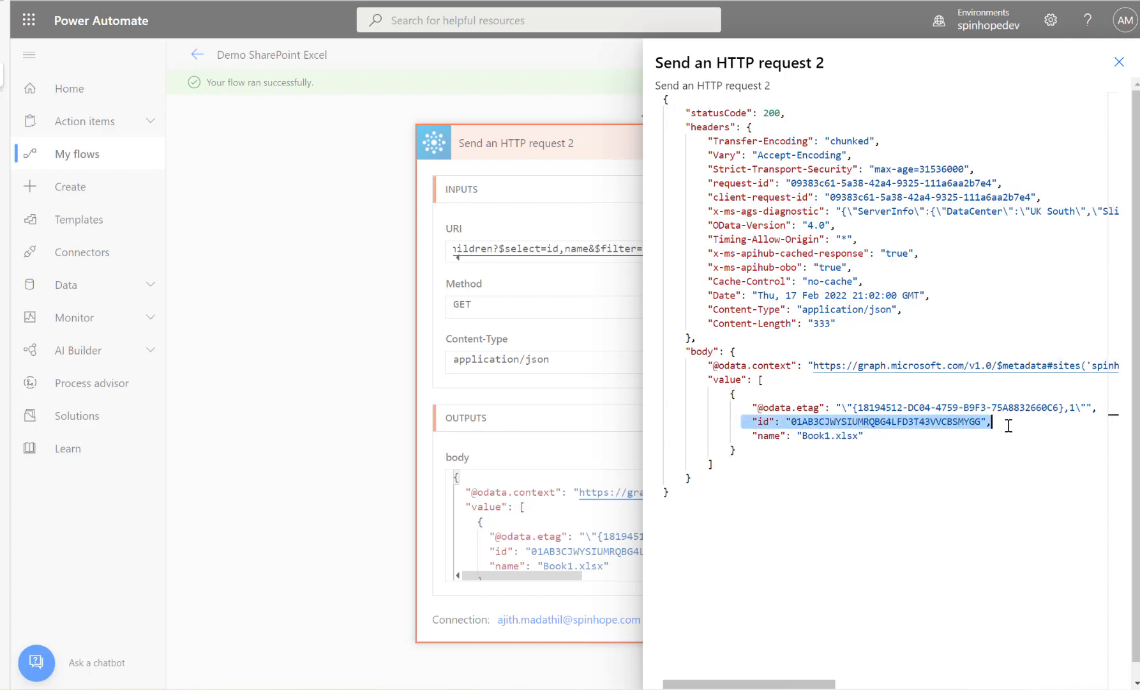
Return the flow to editing and add a Compose action after Send an HTTP request 2.
click(1119, 61)
click(1103, 54)
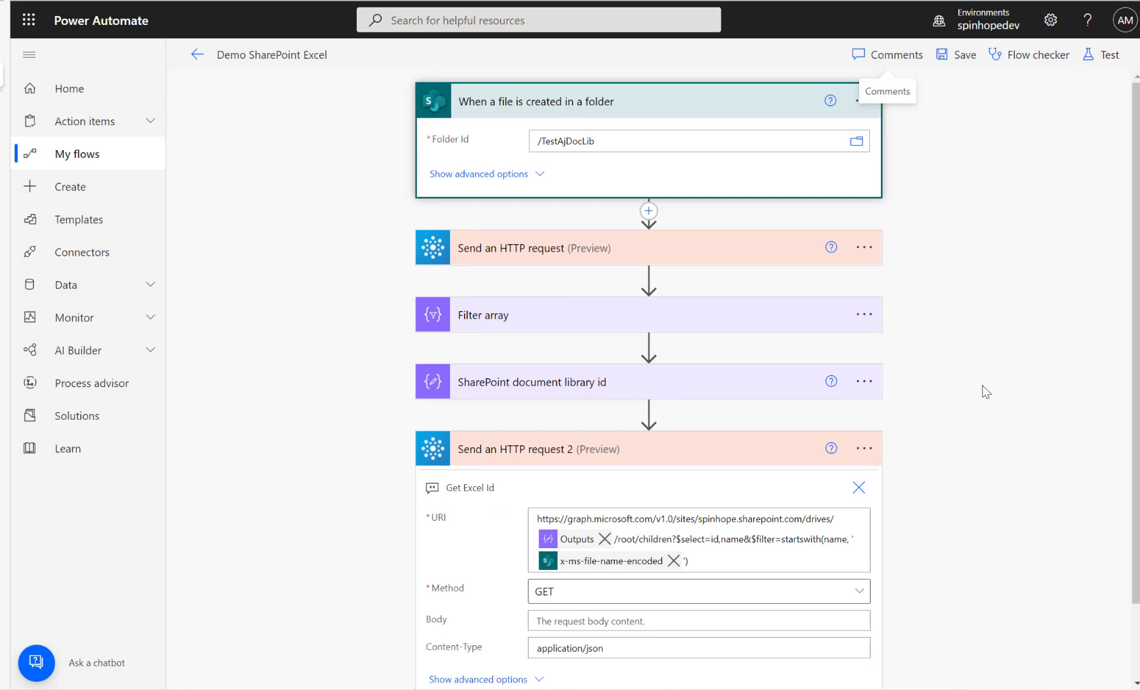
scroll(1012, 391, down, 2)
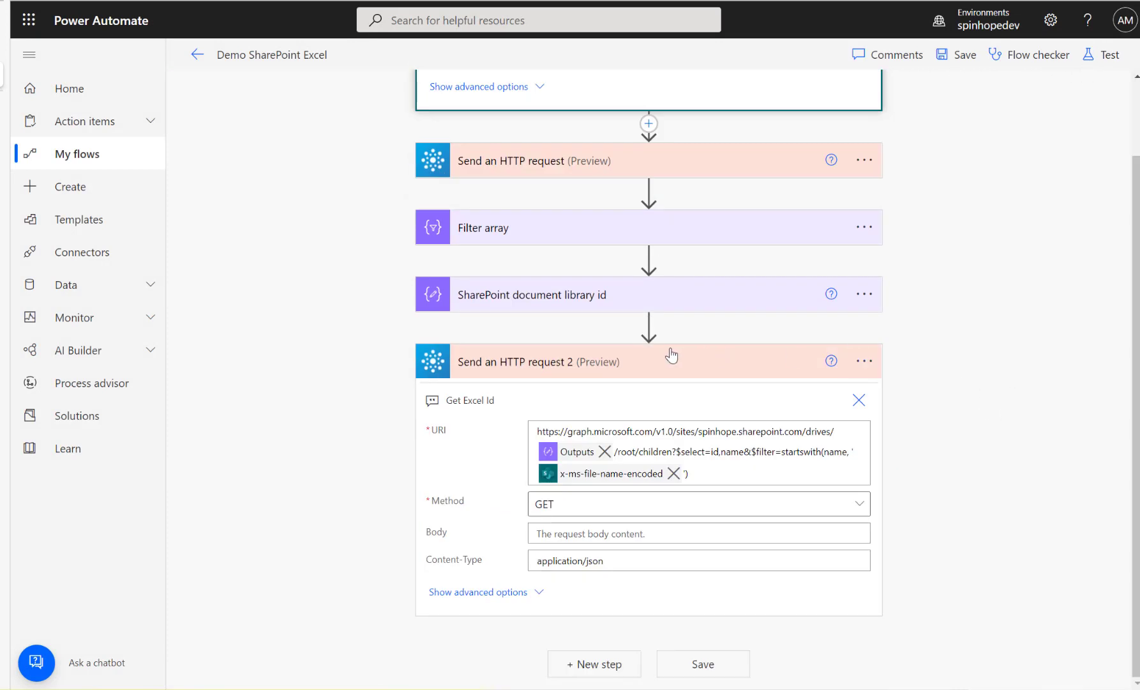
click(630, 358)
click(580, 111)
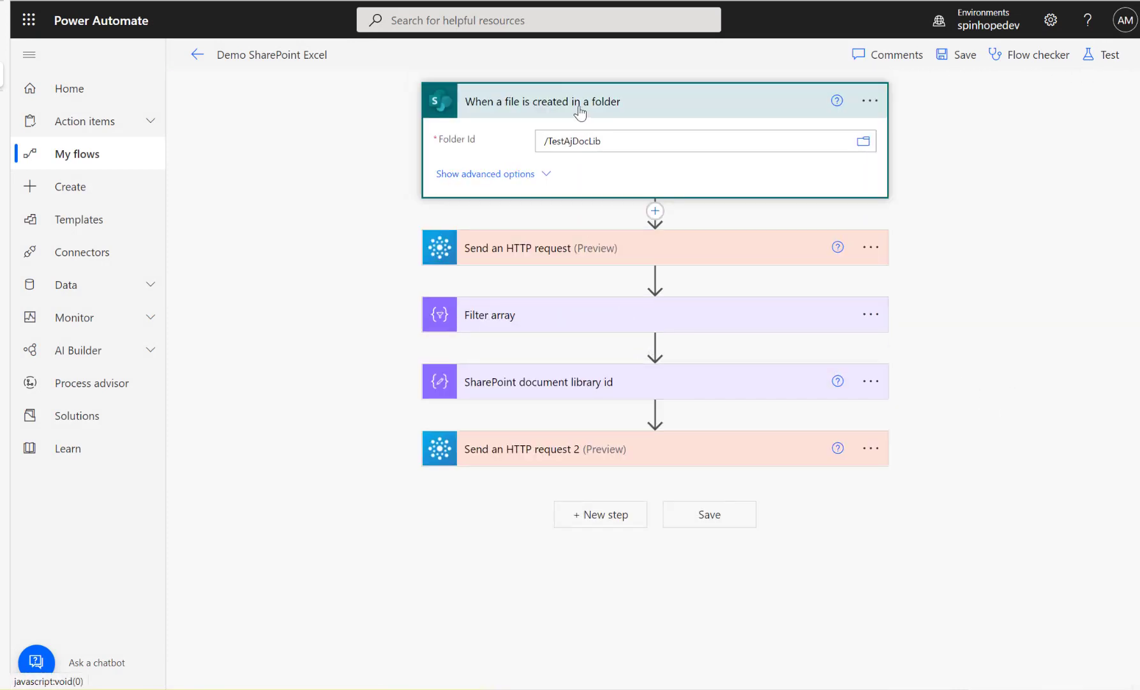
click(603, 440)
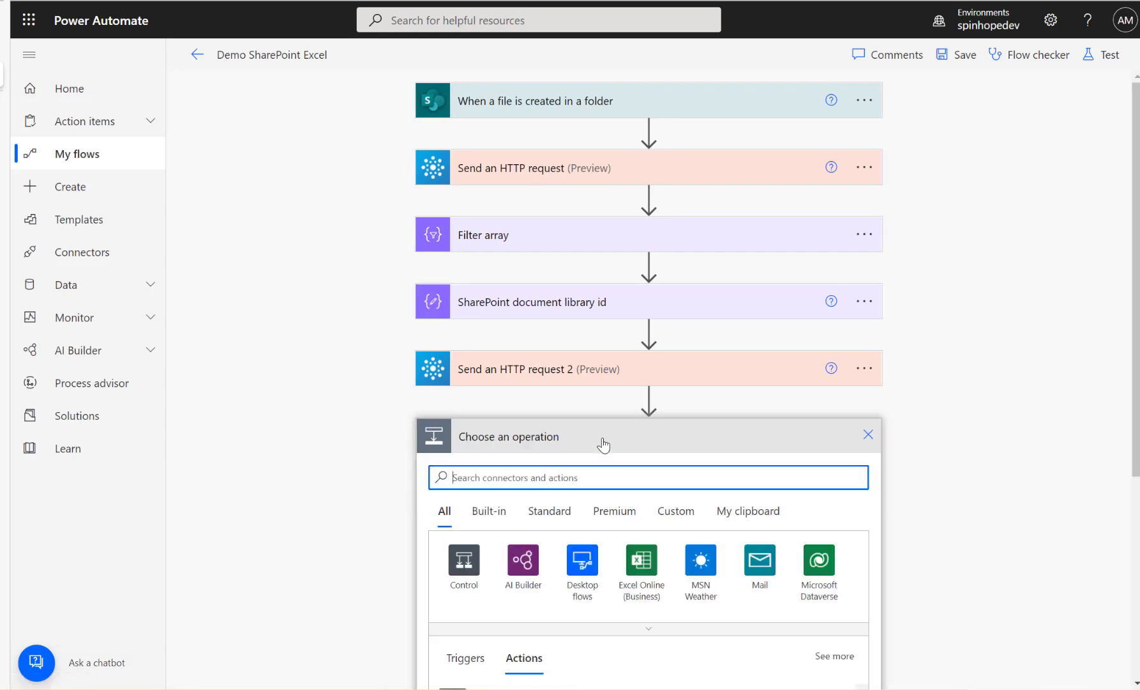
text(compose)
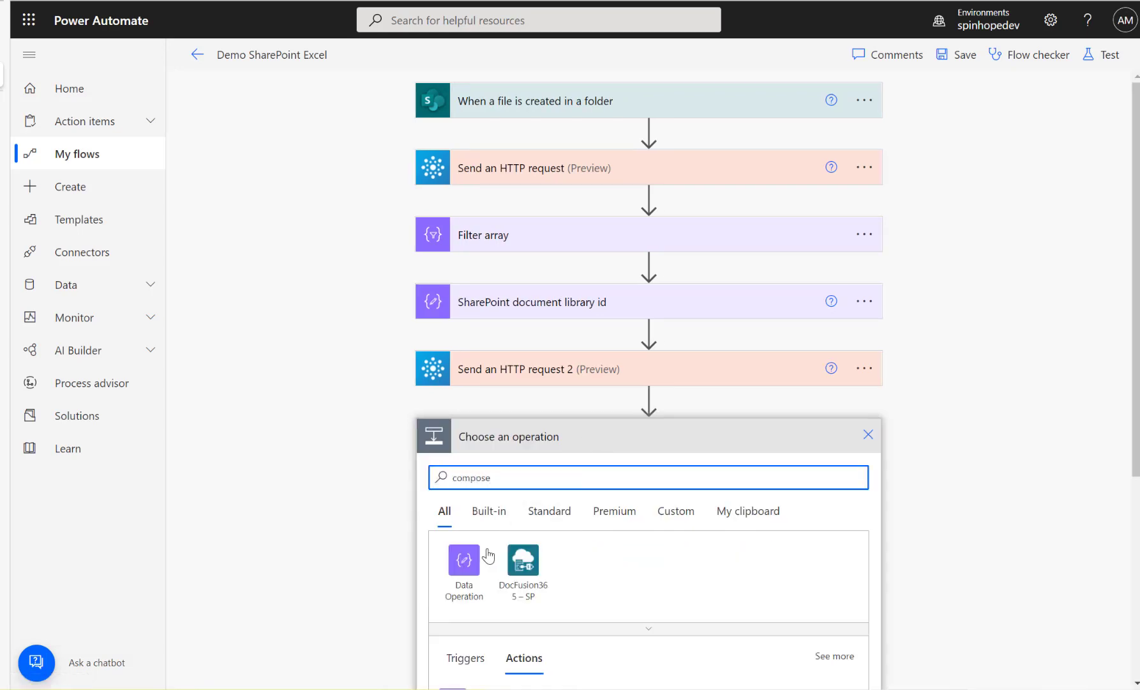
click(463, 557)
click(483, 550)
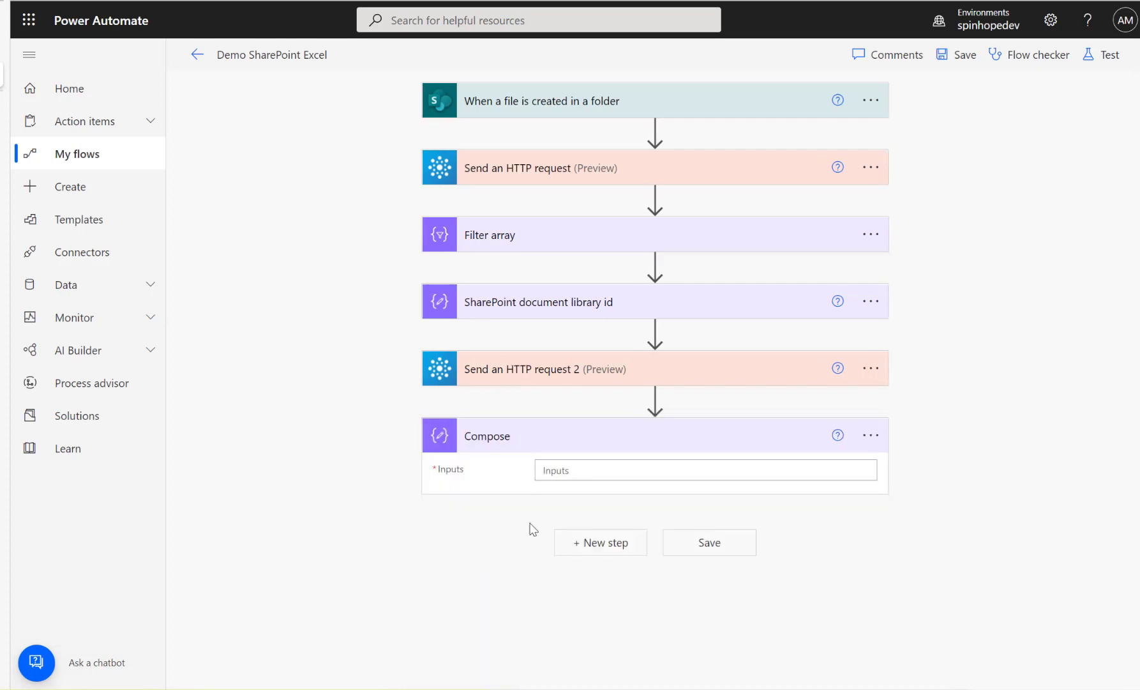
Rename the new Compose action to Excel Id.
click(871, 438)
click(948, 487)
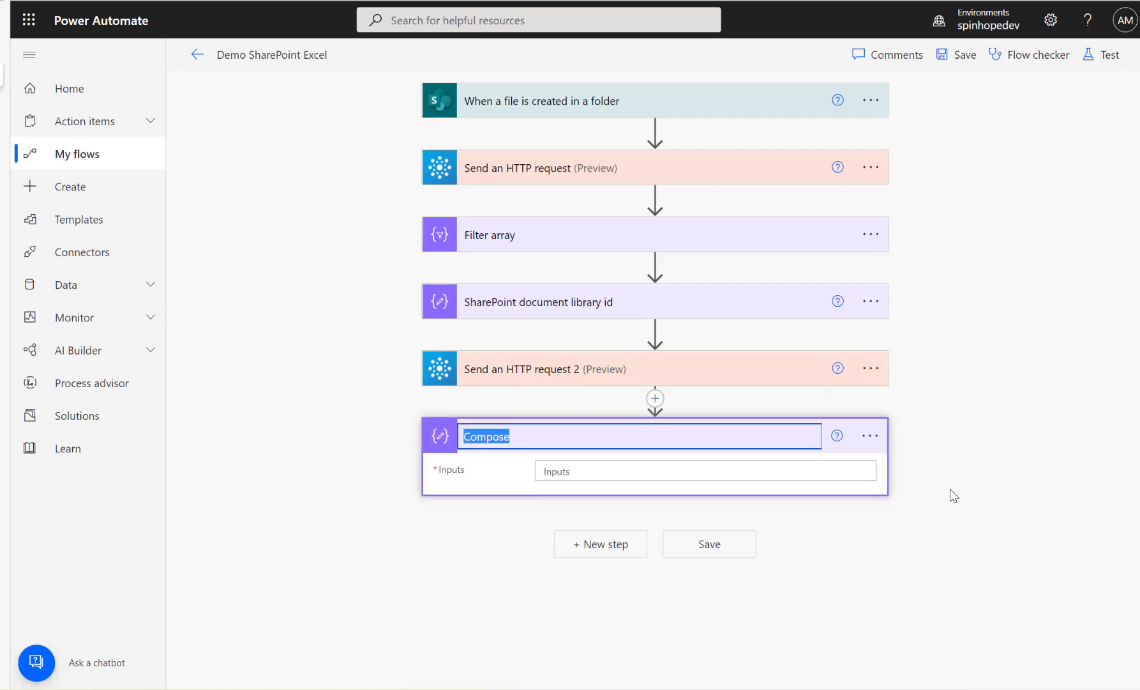
text(Excel Id)
key(Return)
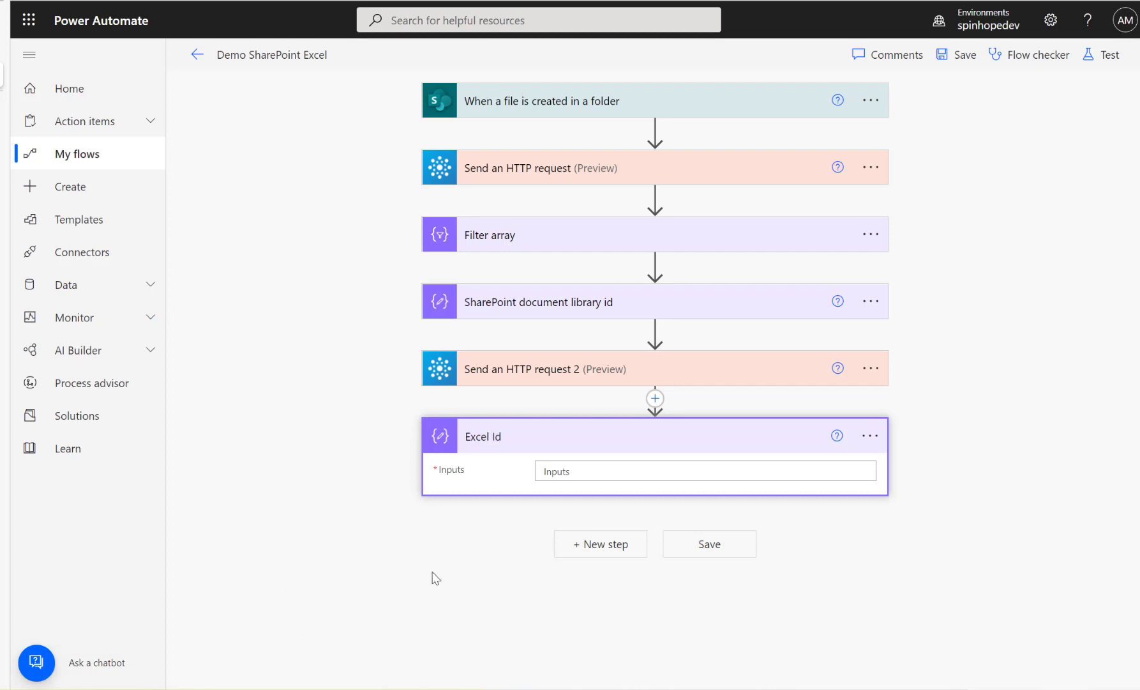
Add another Compose action after Excel Id and rename it Excel Filename.
click(604, 550)
text(com)
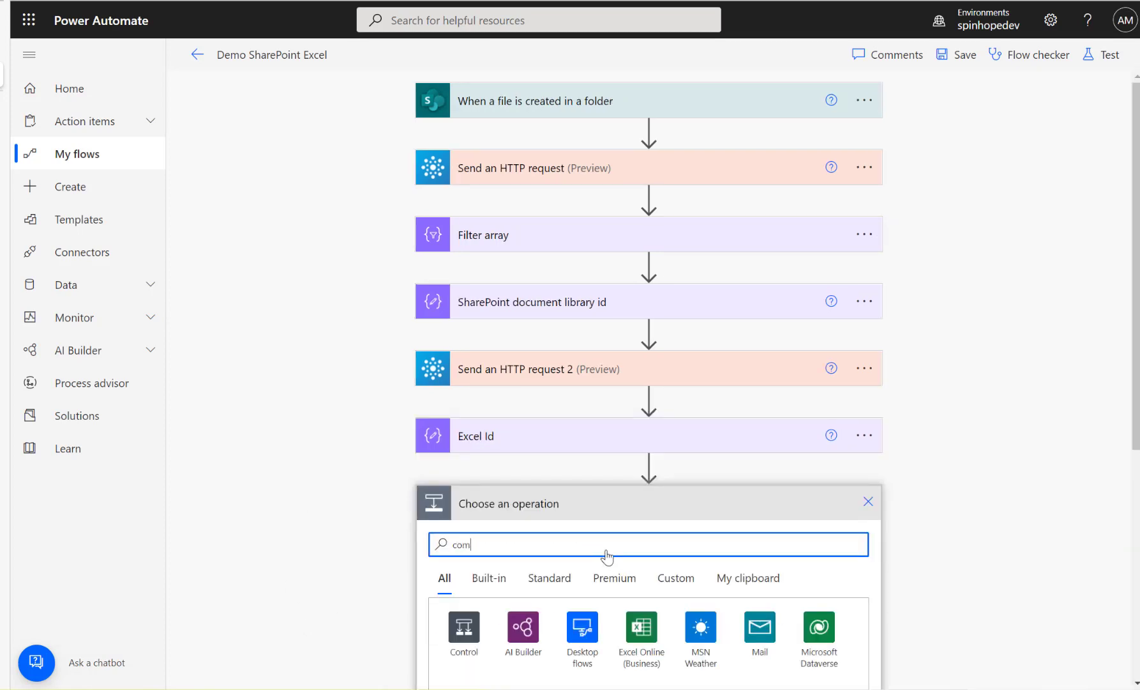
text(pose)
click(461, 623)
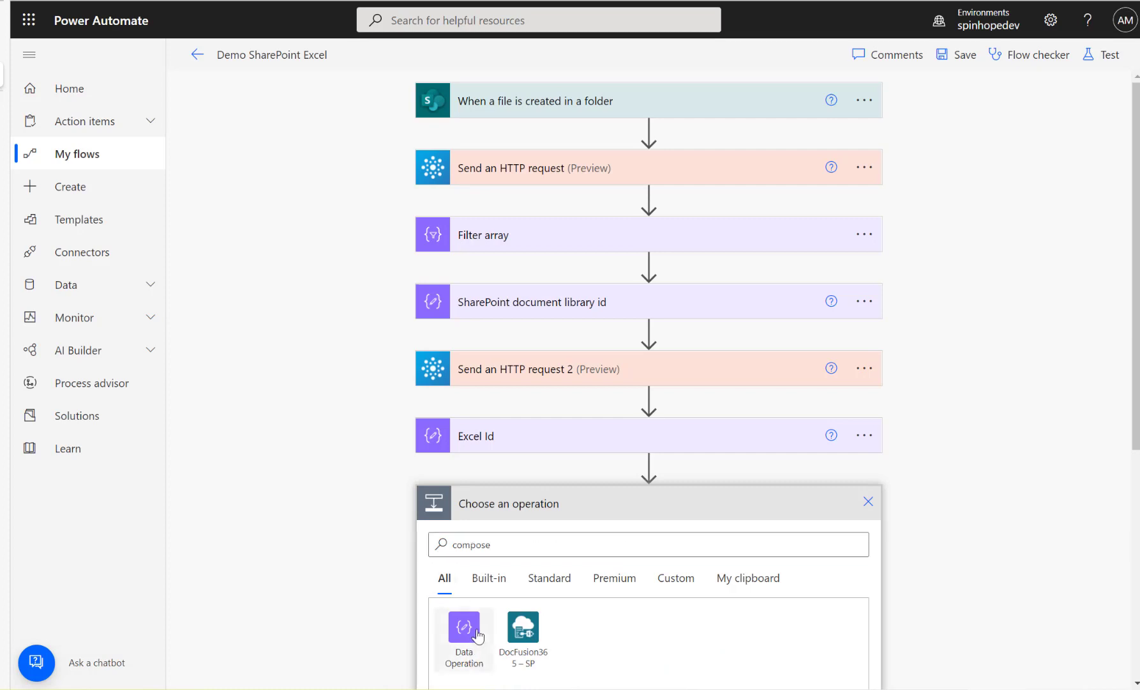
click(440, 620)
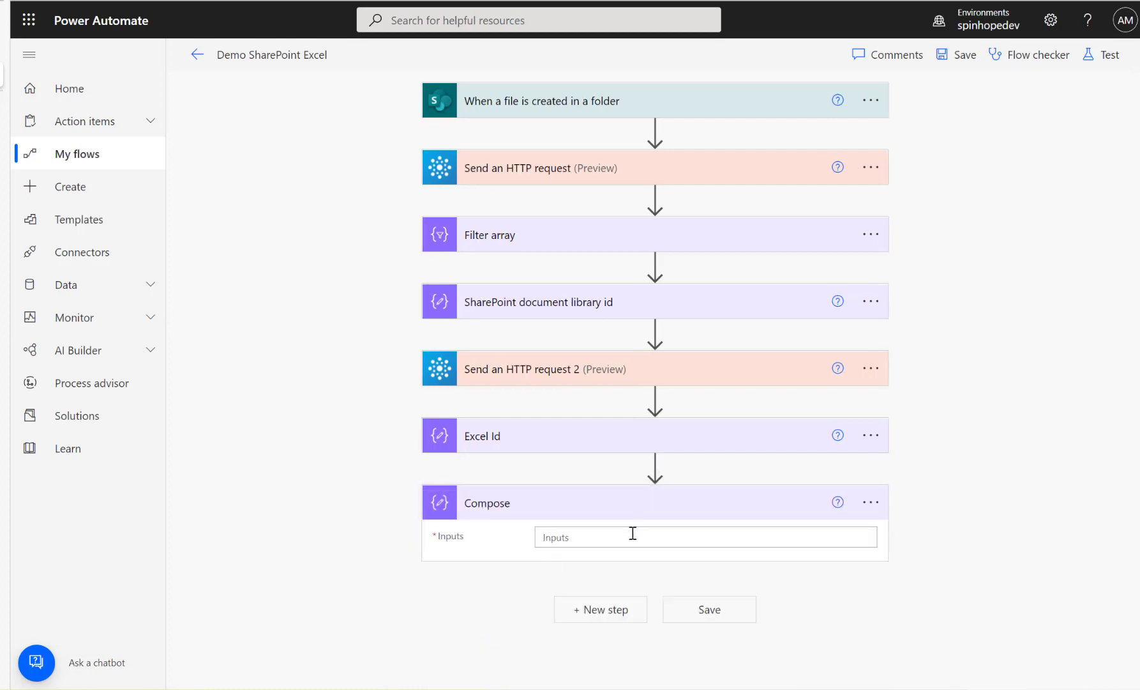
click(871, 502)
click(940, 509)
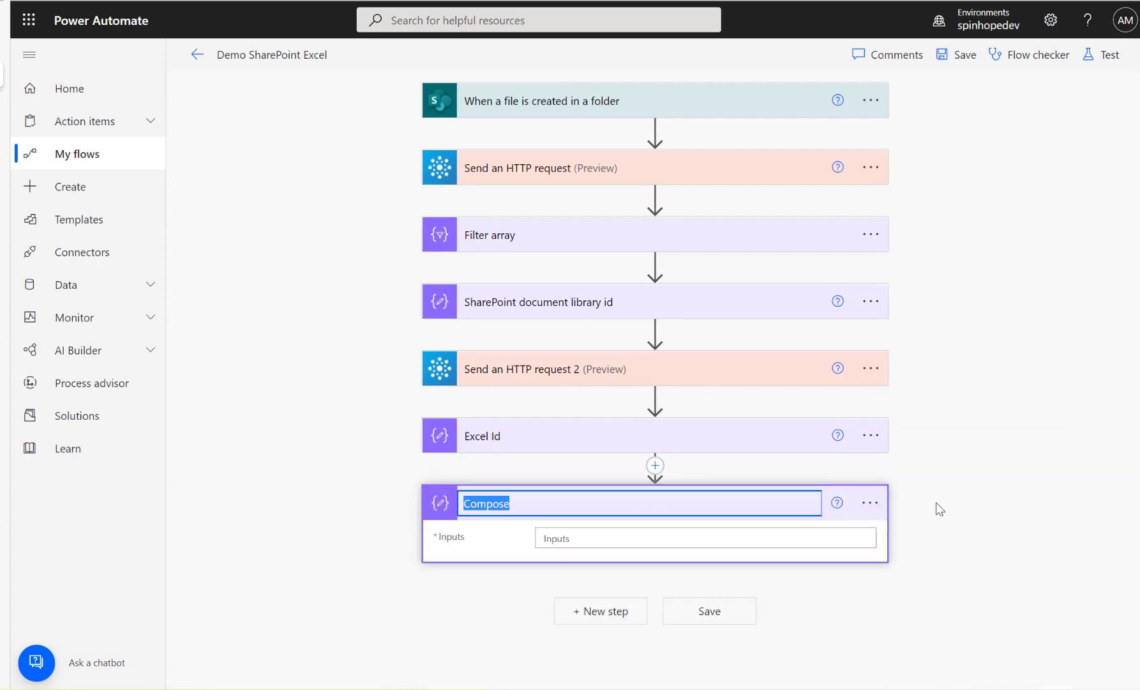
text(Excel Filename)
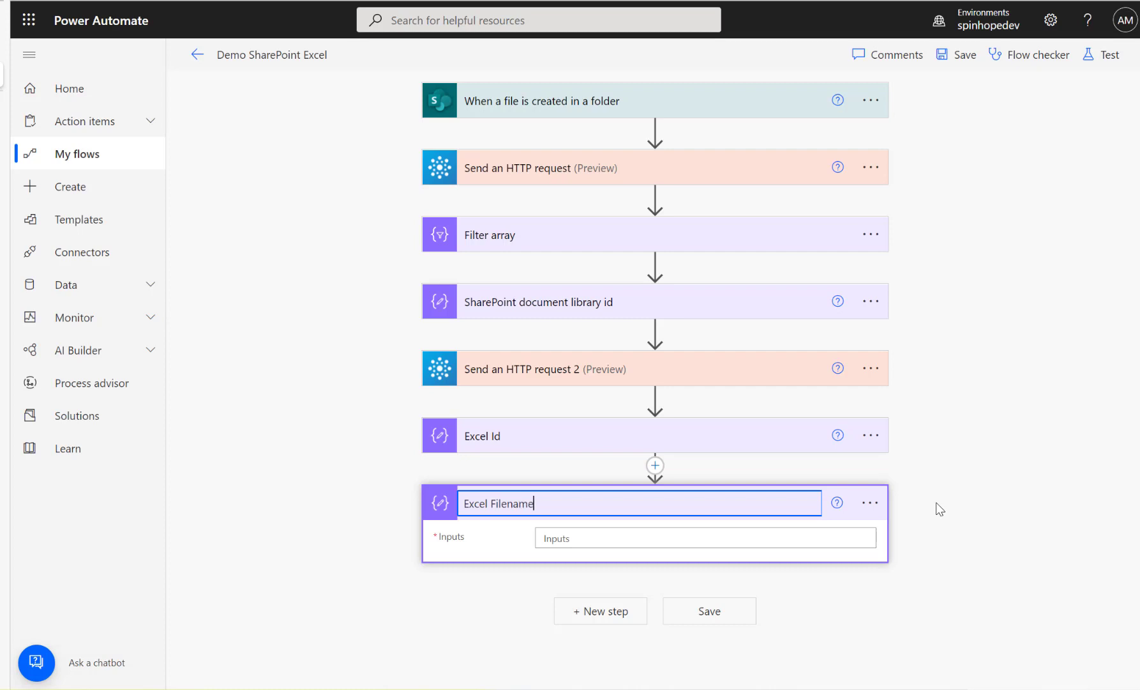
Enter the expression first(body('Send_an_HTTP_request_2')?['value'])?['id'] for the Excel Id action's input.
click(631, 449)
click(632, 471)
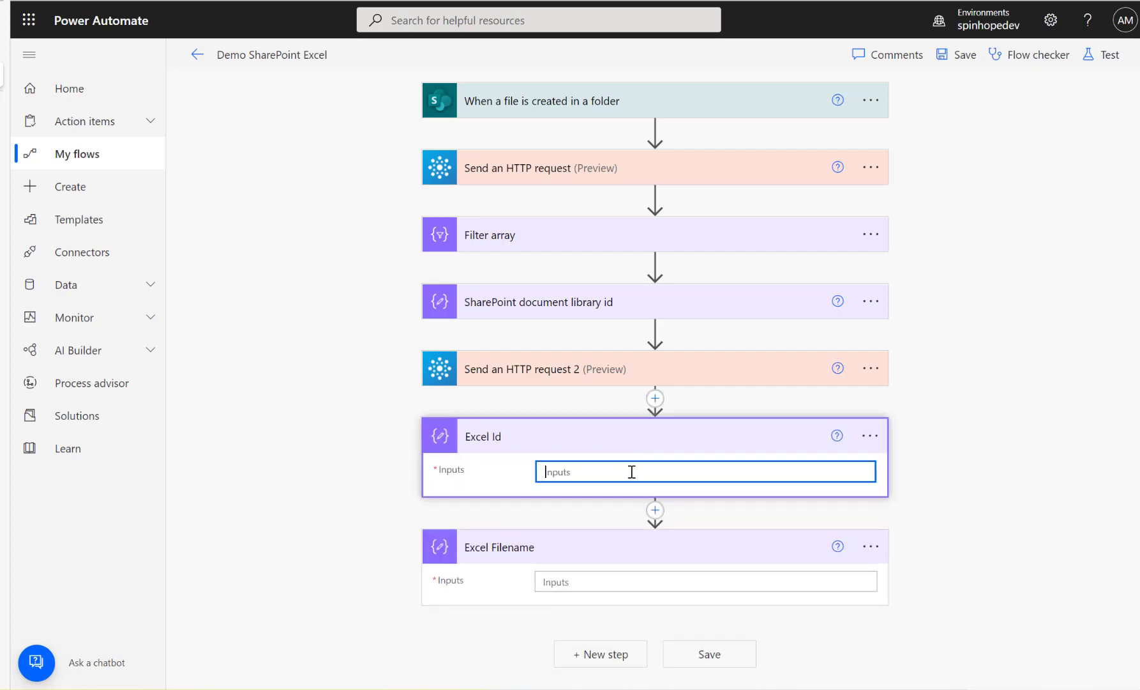
click(864, 445)
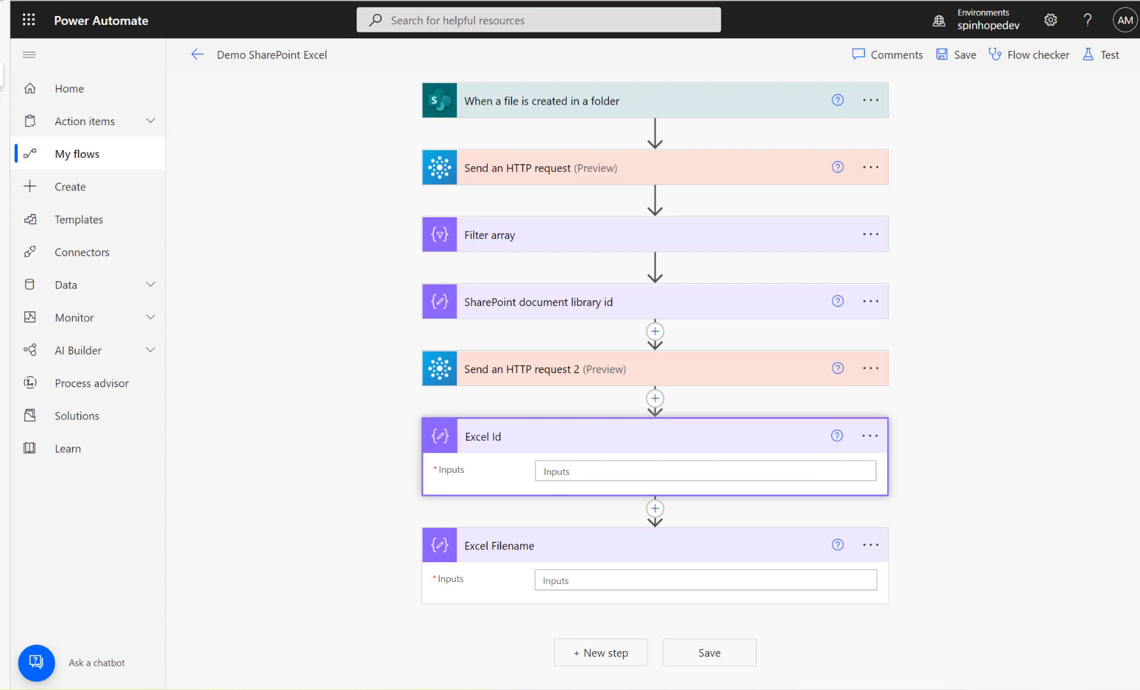
click(591, 470)
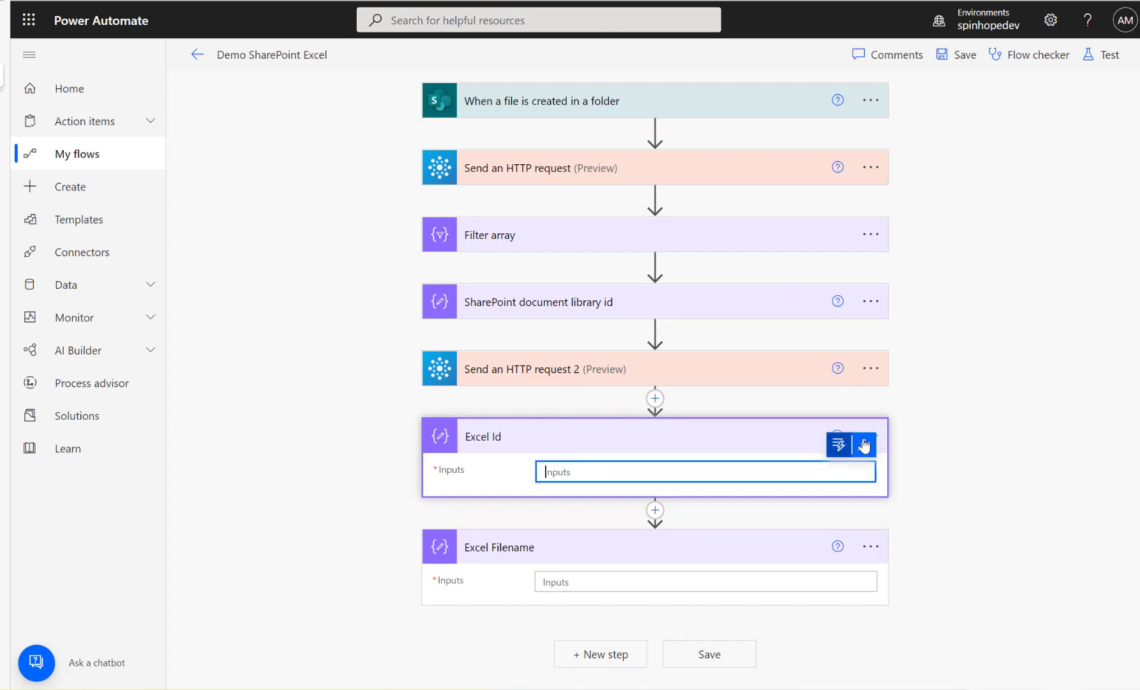
click(865, 442)
text(first(body('Send_an_HTTP_request_5')?['value'])?['id'])
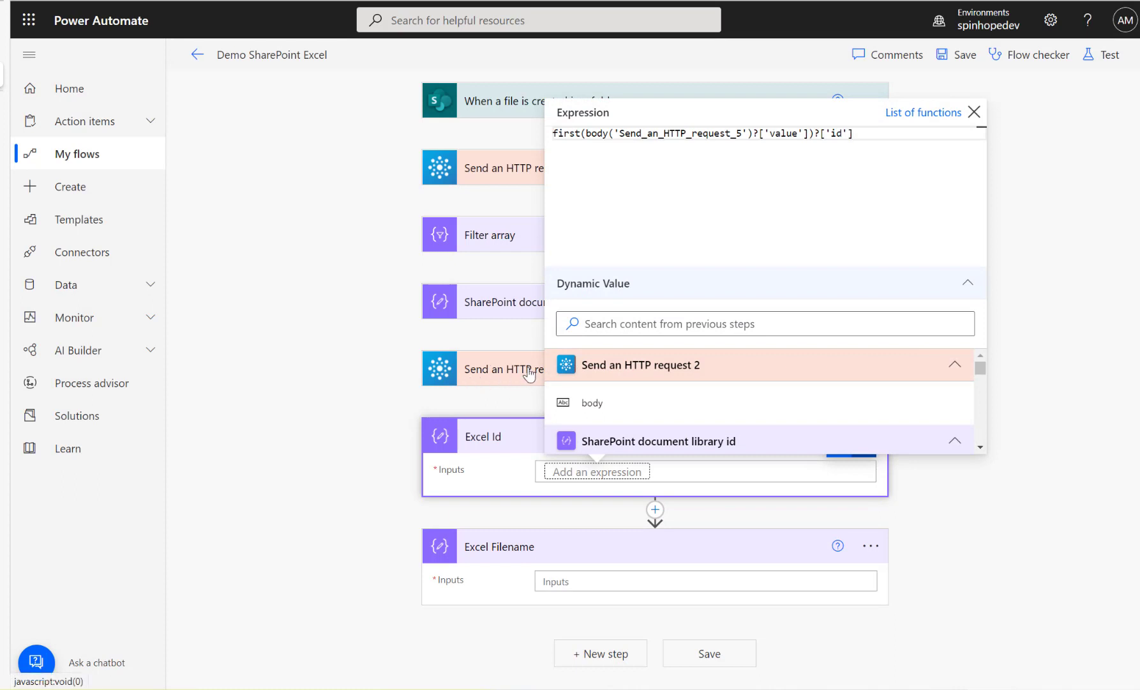
click(743, 132)
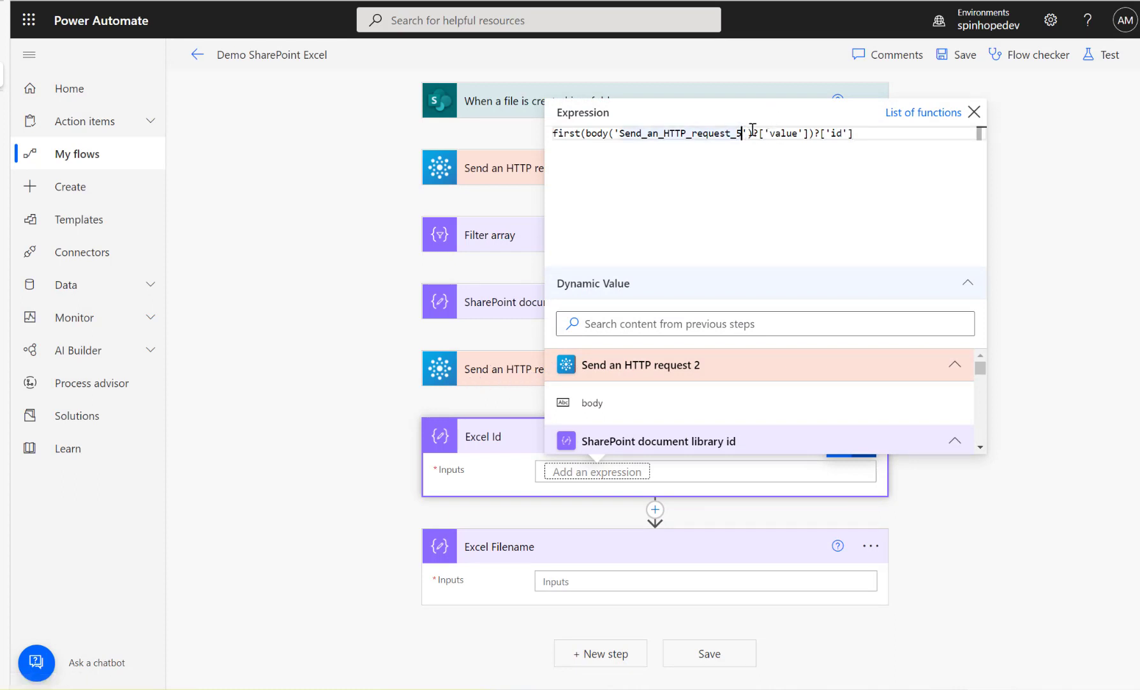
key(BackSpace)
text(2)
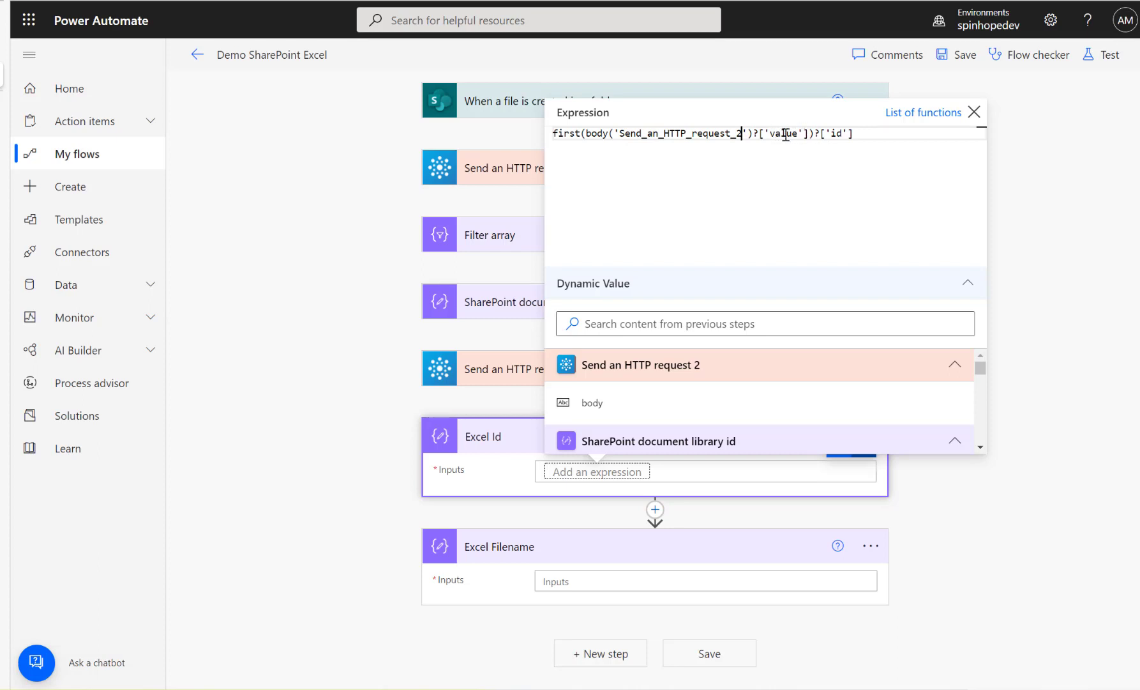
Copy the whole Excel Id expression and apply it to the action's input.
click(864, 132)
key(ctrl+a)
key(ctrl+c)
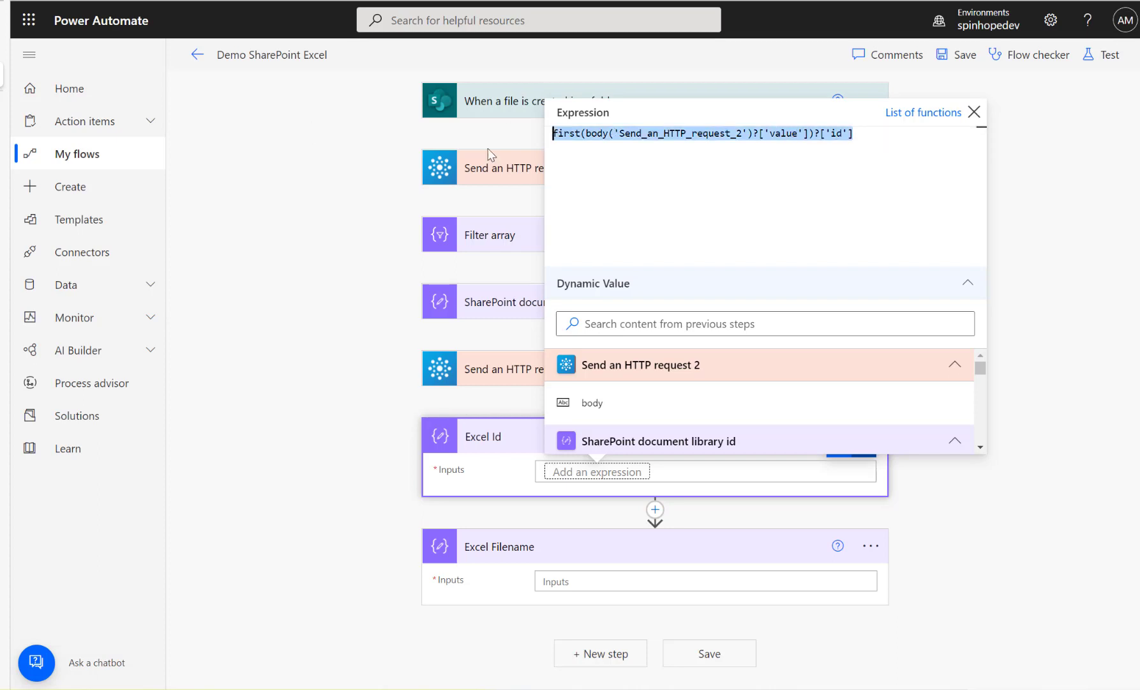
click(302, 494)
click(307, 514)
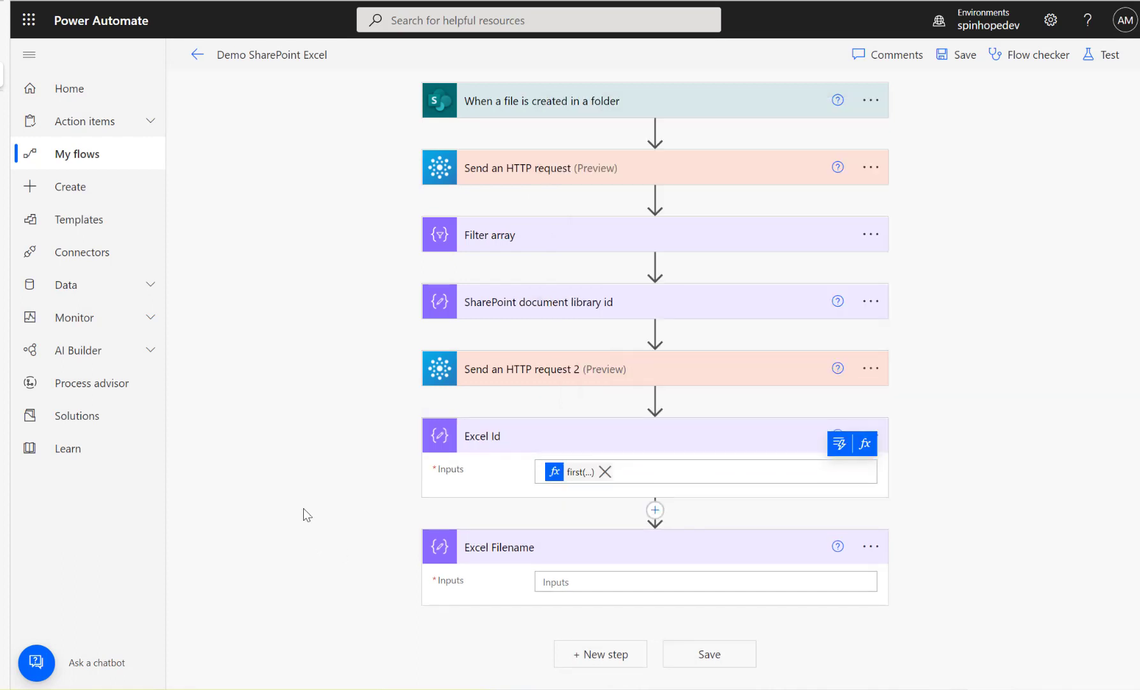
Set the Excel Filename input to the copied expression, with 'name' in place of 'id'.
click(604, 583)
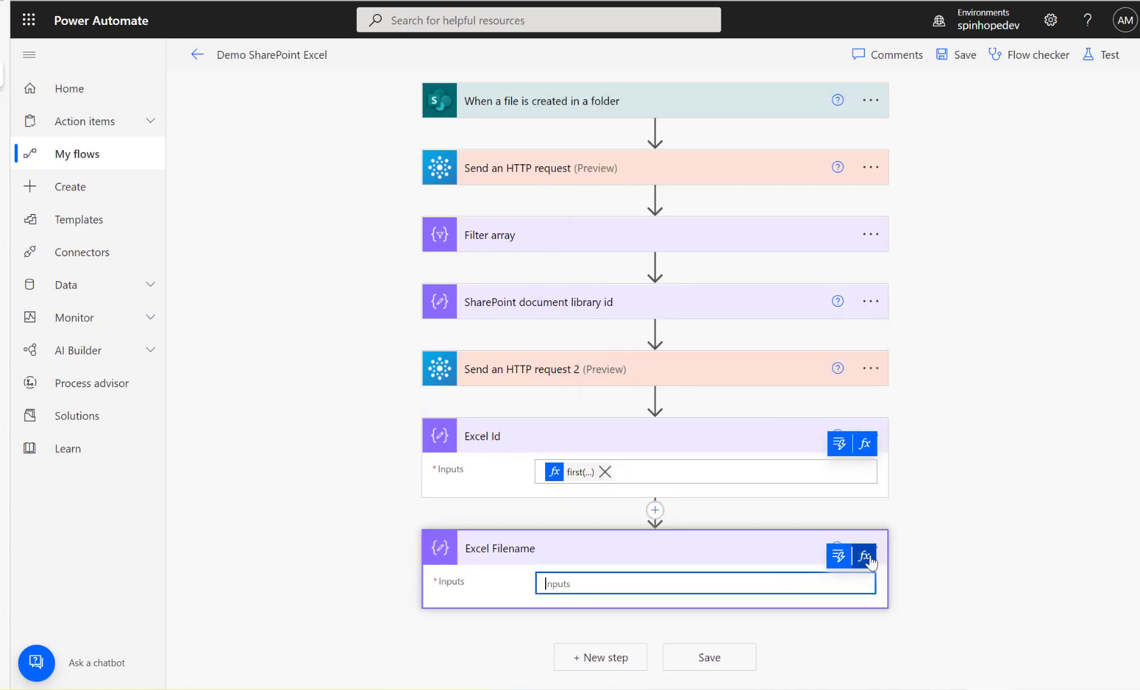
click(865, 554)
key(ctrl+v)
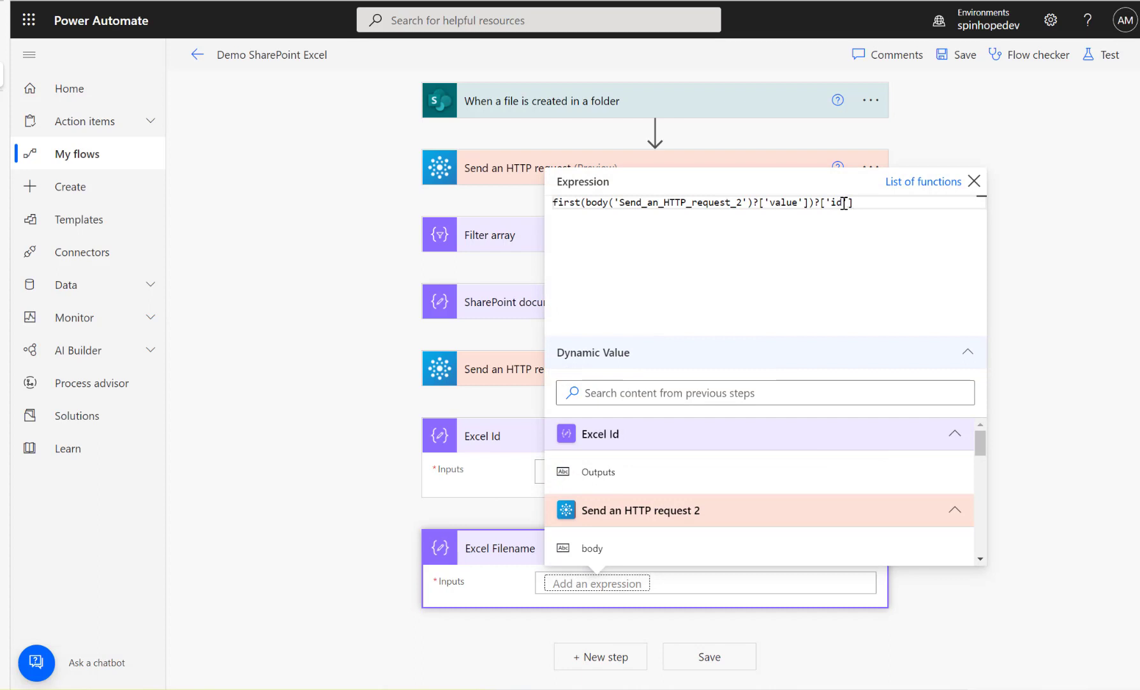
text(name)
key(Return)
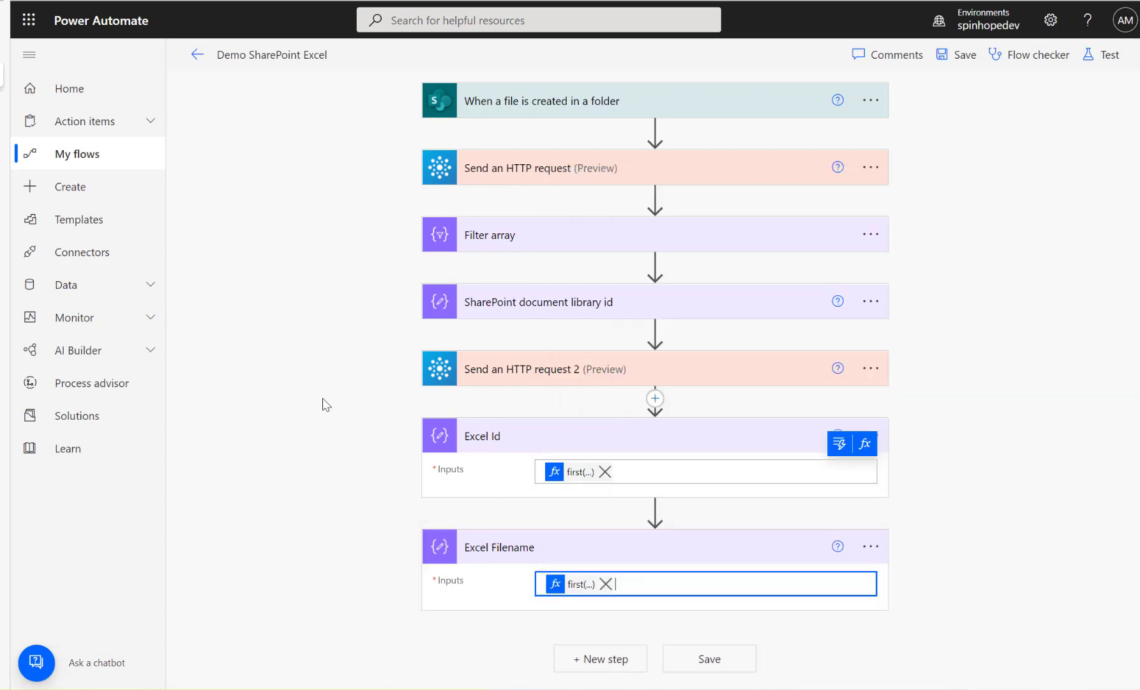
Save and test the flow automatically with the most recent trigger run.
click(1106, 62)
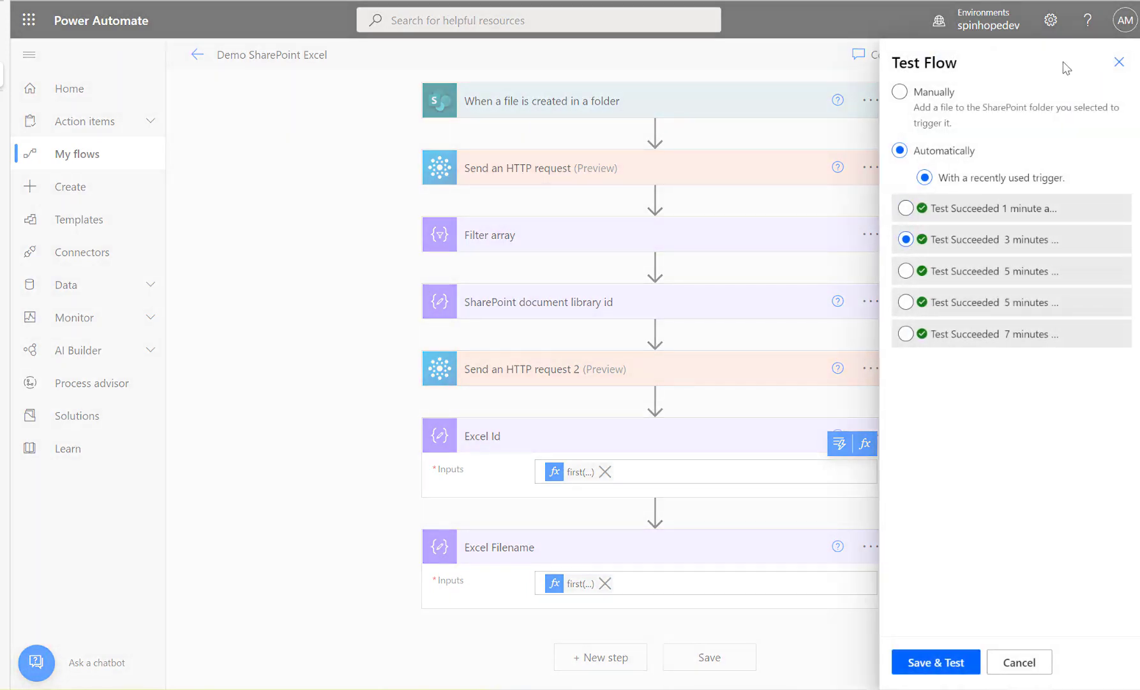
click(954, 203)
click(947, 664)
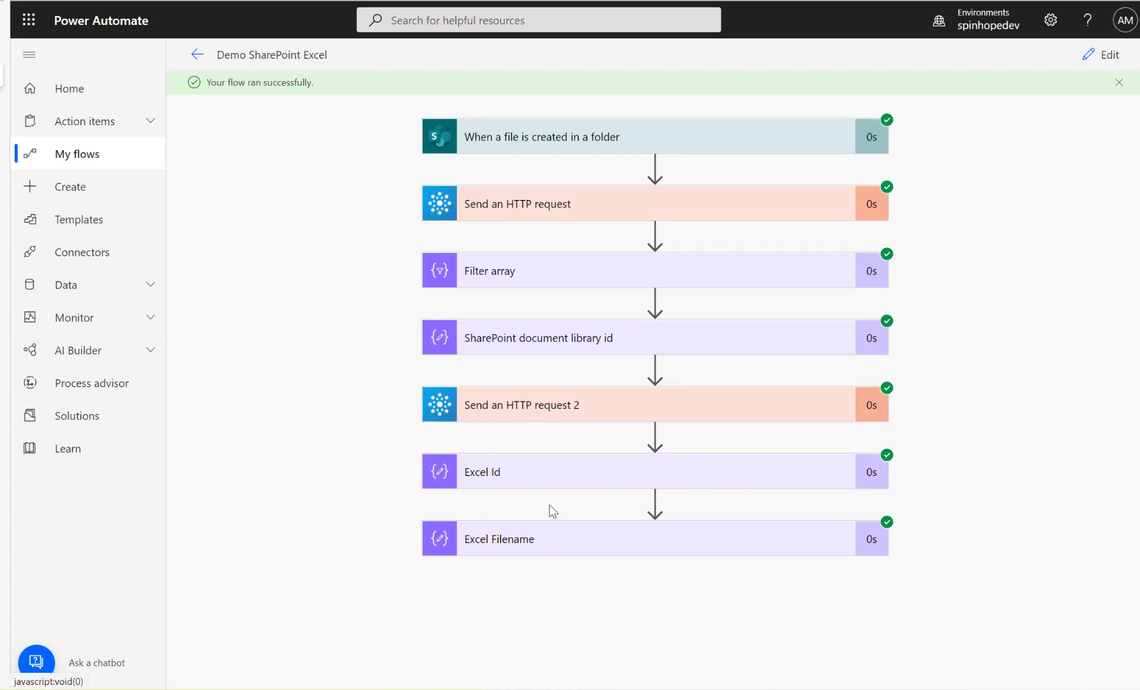
Compare the id and name in the Send an HTTP request 2 response body with the Excel Id action's output.
click(538, 486)
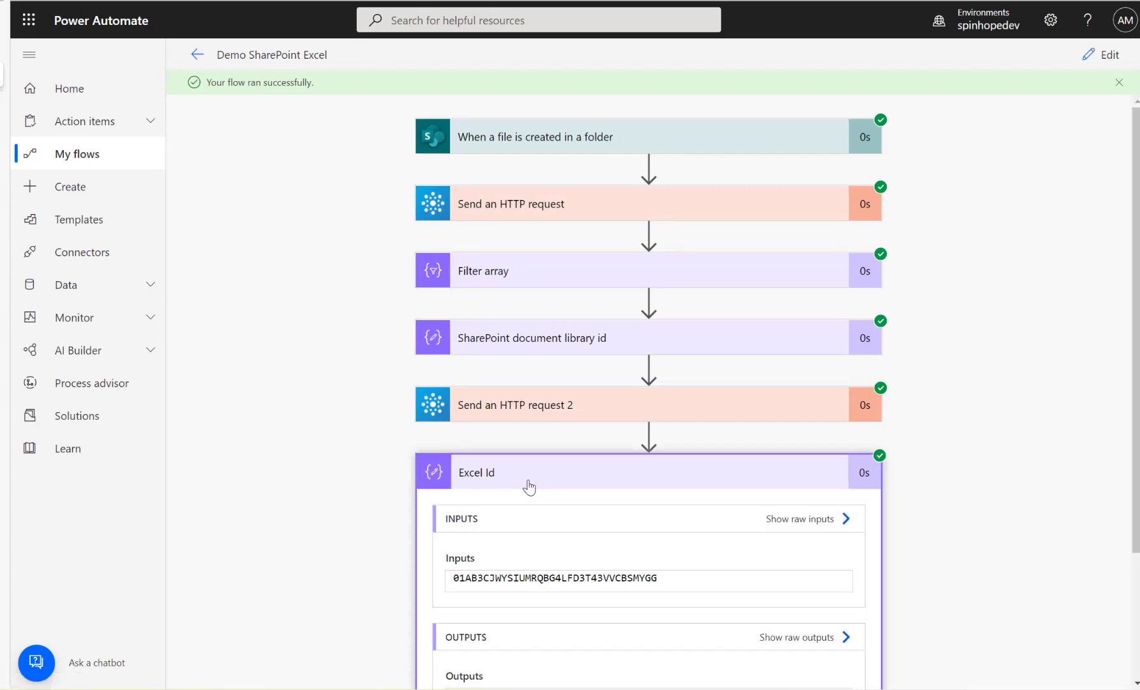
click(560, 408)
scroll(559, 407, down, 6)
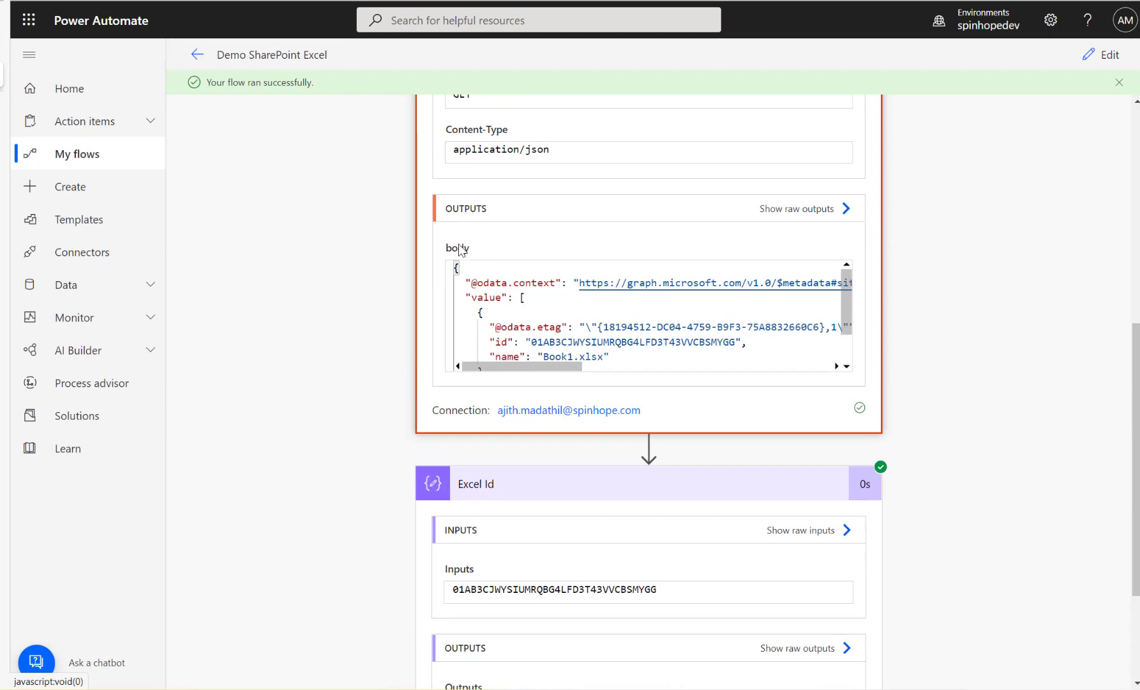
drag(472, 297, 526, 298)
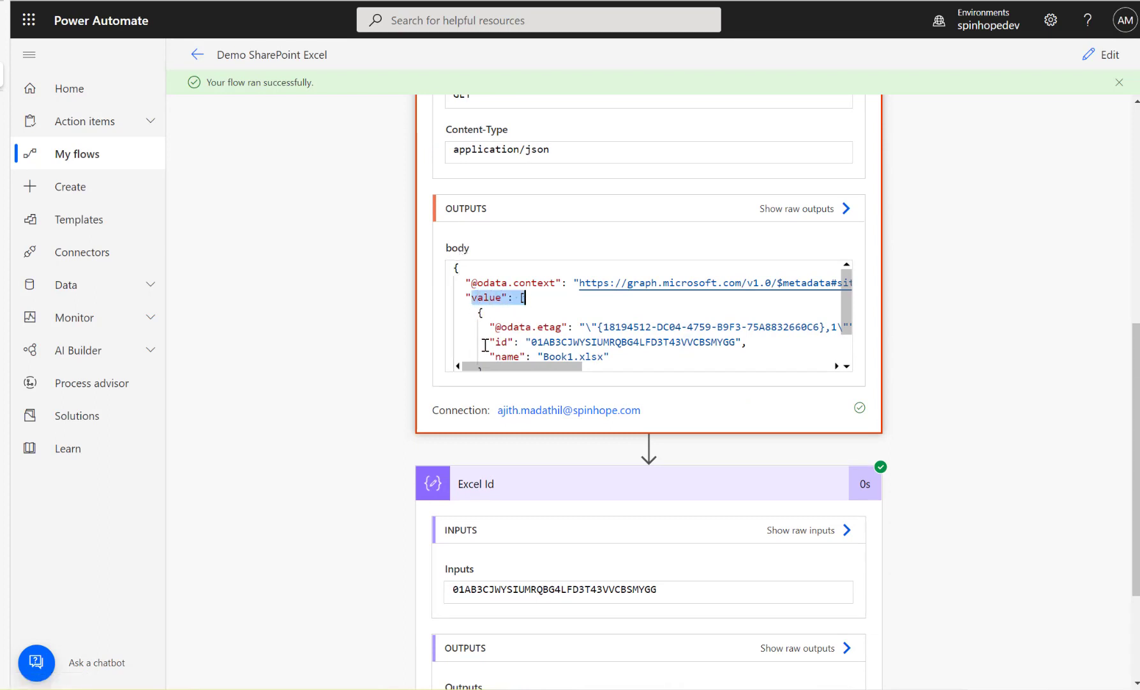
drag(485, 345, 573, 343)
drag(499, 359, 611, 356)
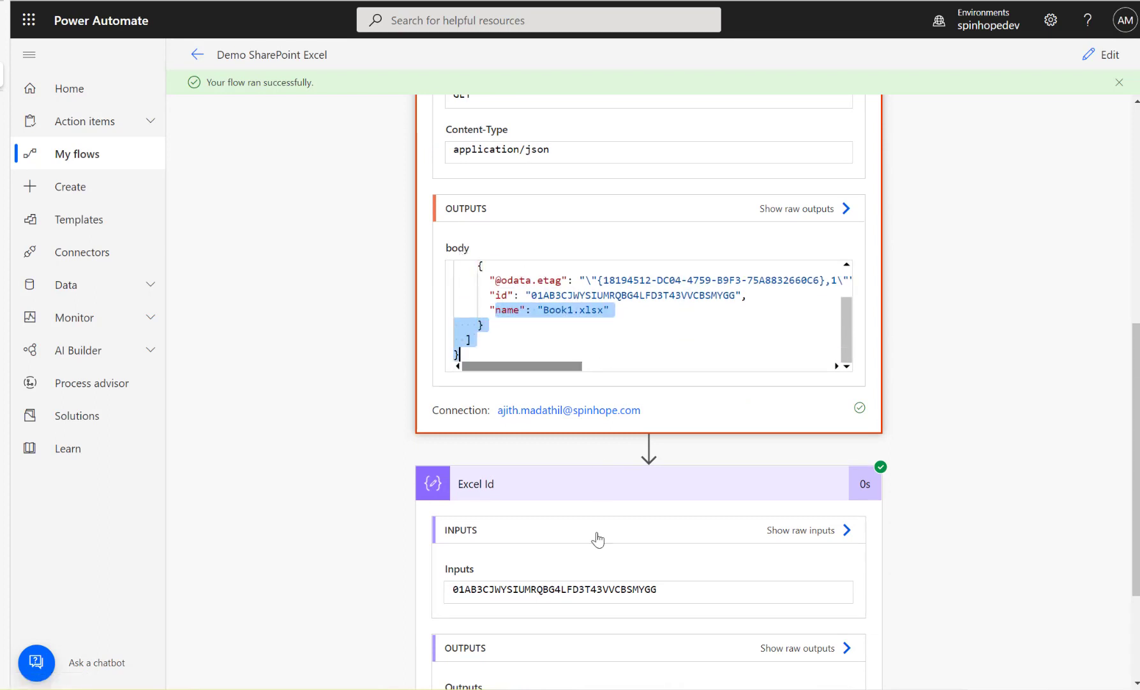
scroll(575, 305, down, 3)
scroll(570, 307, up, 3)
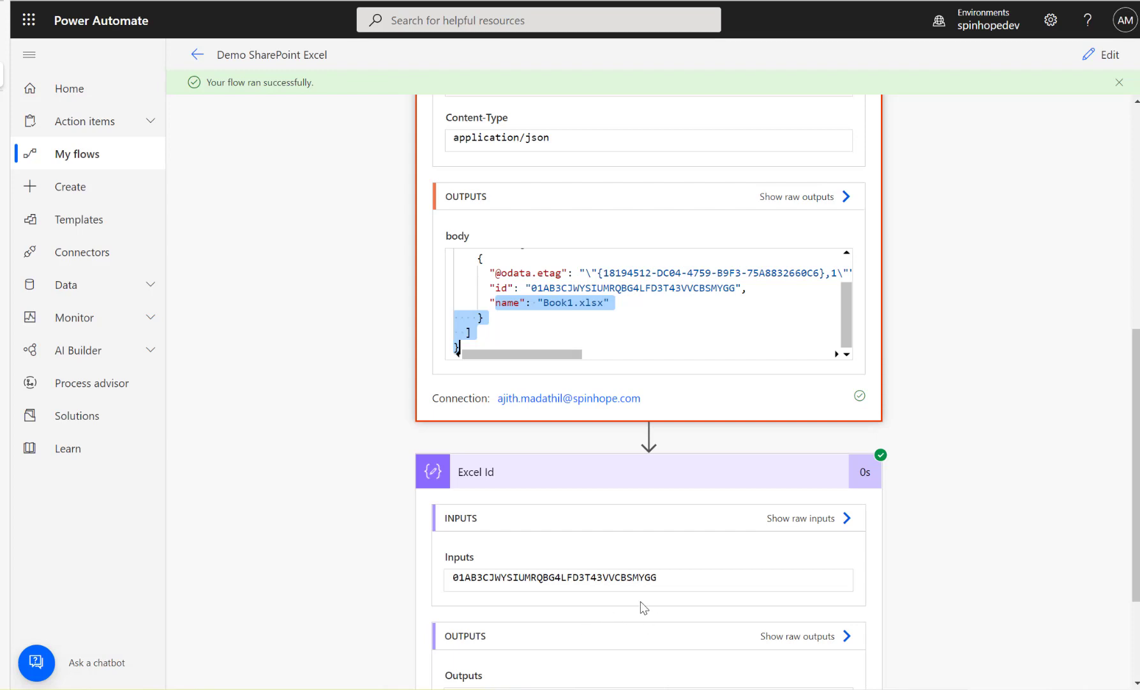
scroll(397, 517, down, 3)
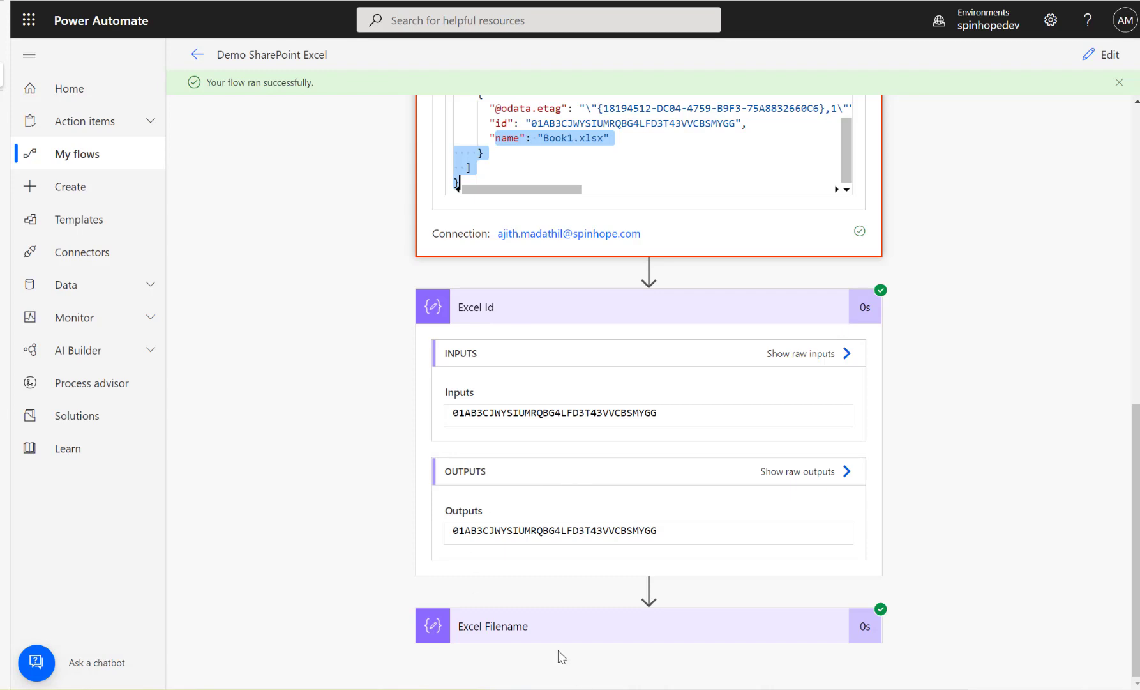
Examine the inputs and outputs of the Excel Filename action in the test run.
click(550, 636)
scroll(524, 546, down, 4)
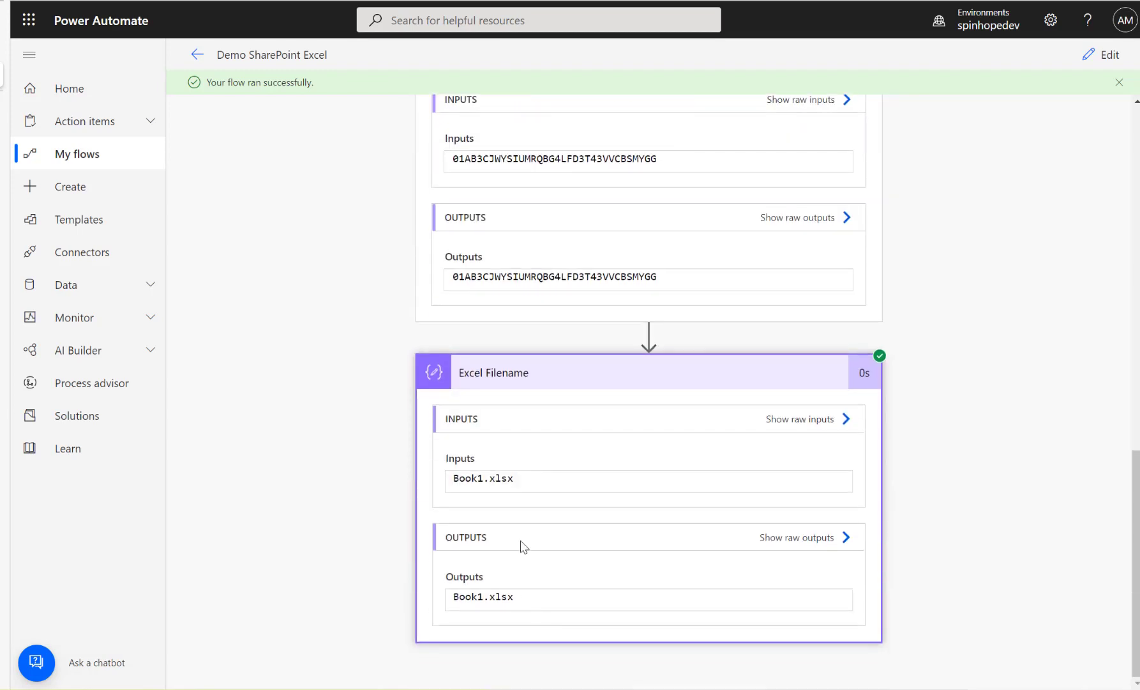
double_click(554, 480)
Return the flow to editing and switch to the Book1 workbook in Excel.
click(1089, 56)
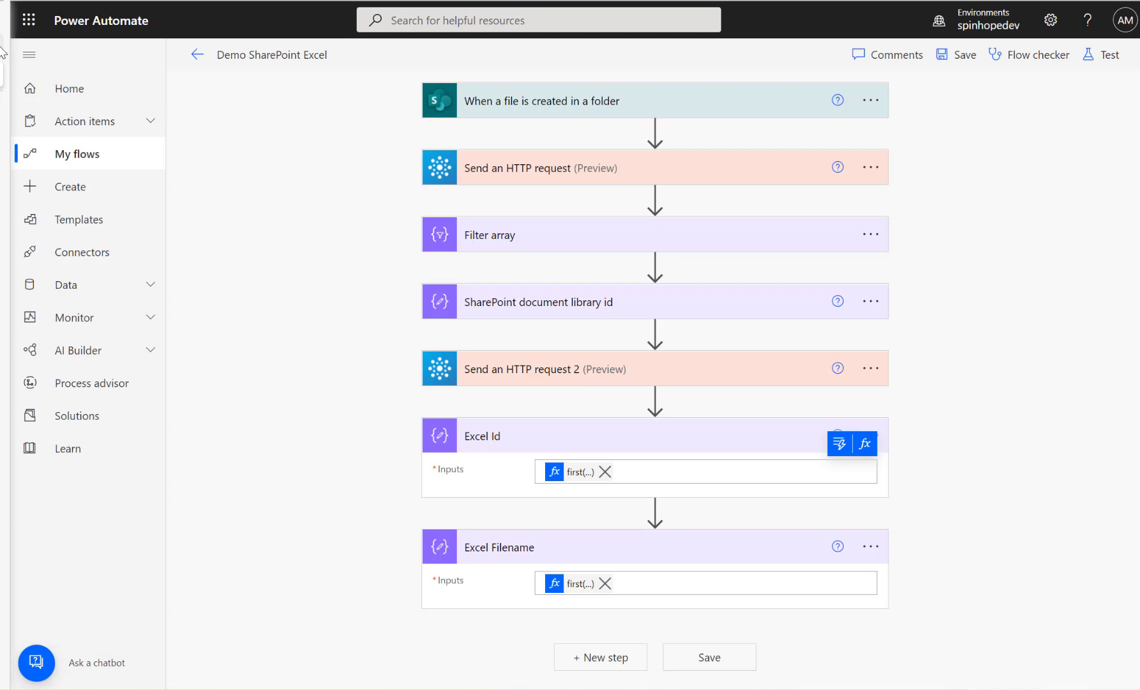
mouse_move(5, 54)
click(41, 49)
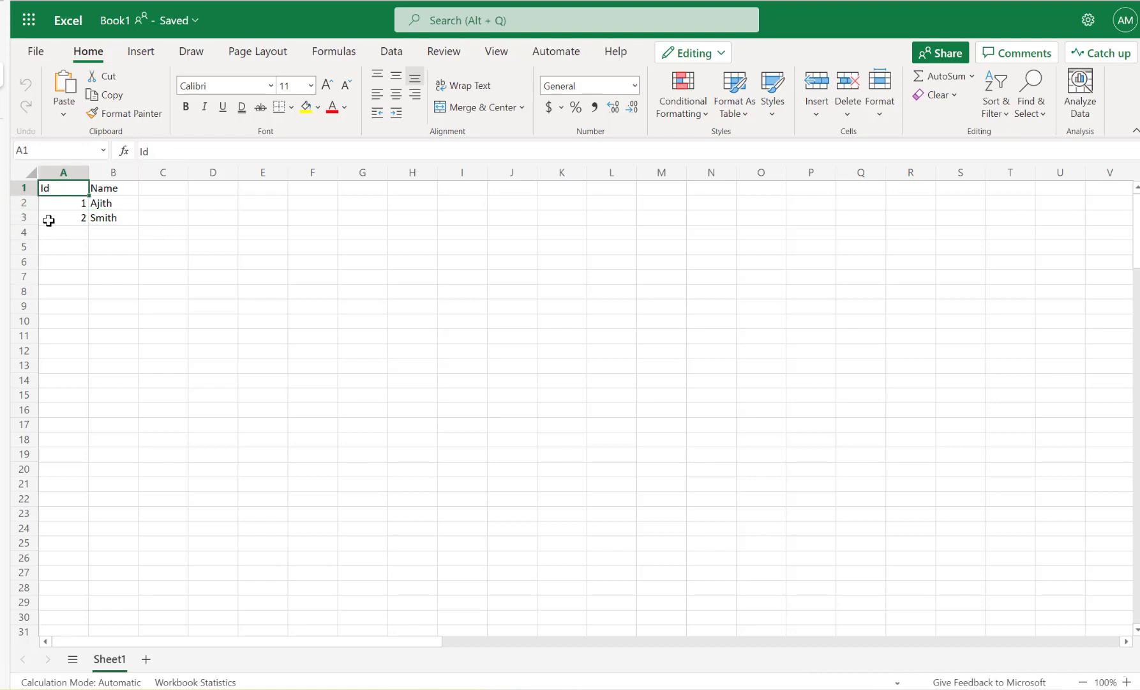
Examine the Id and Name cells in Book1's Sheet1, close the workbook and return to the flow.
click(50, 220)
click(115, 217)
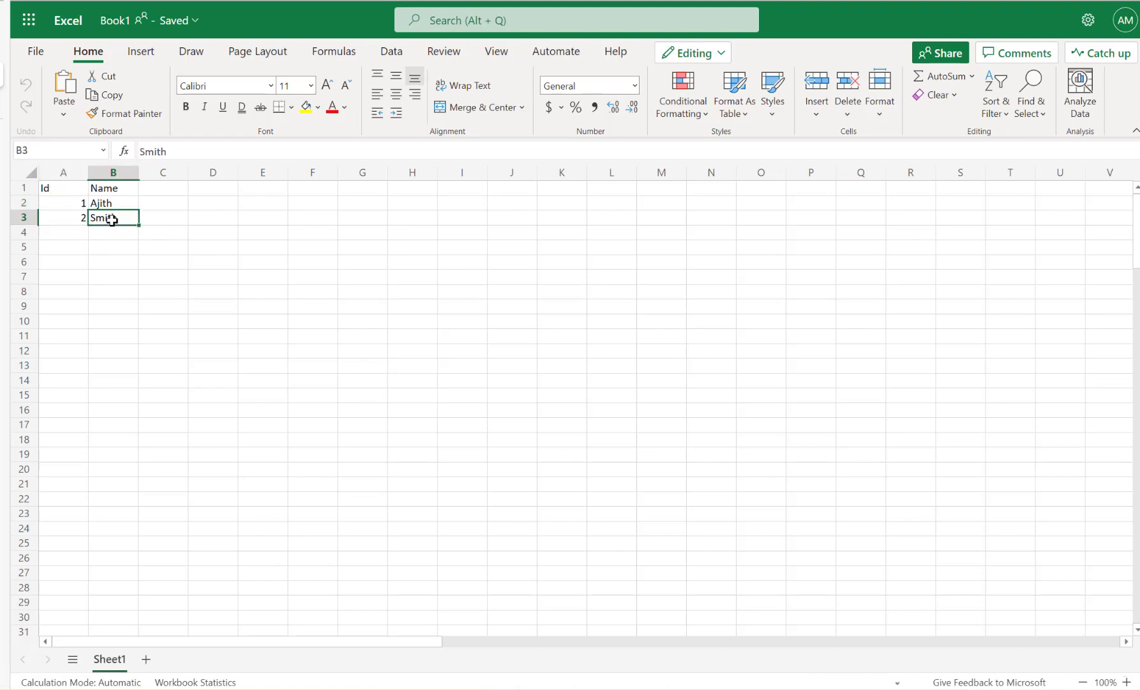
click(46, 188)
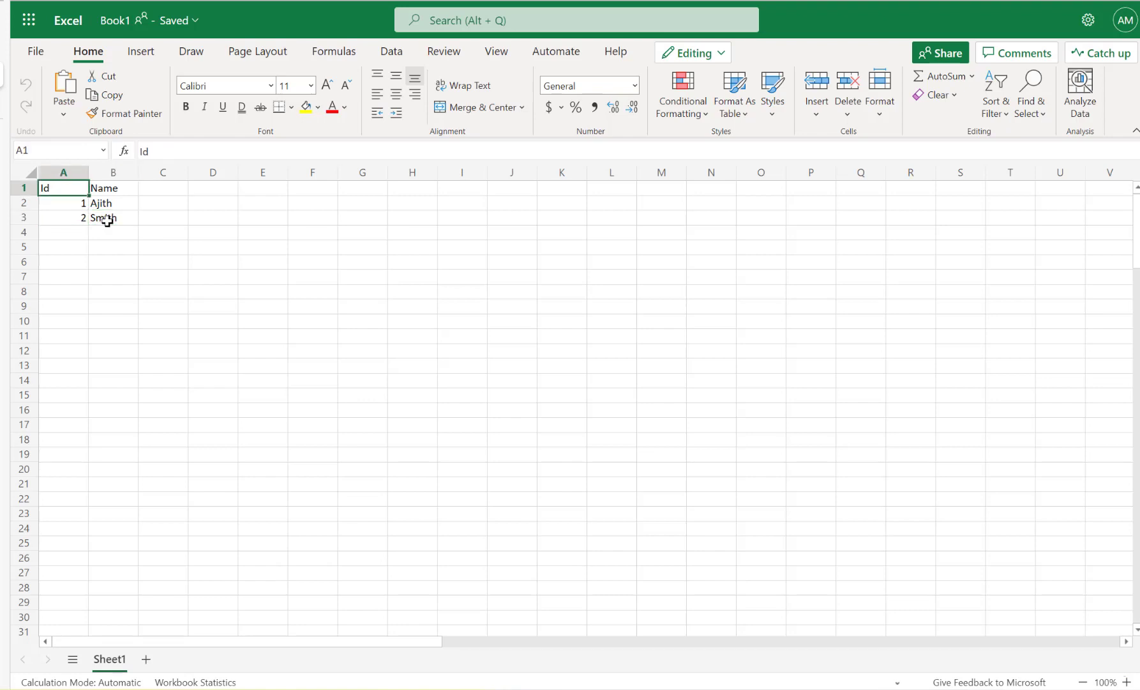
click(106, 221)
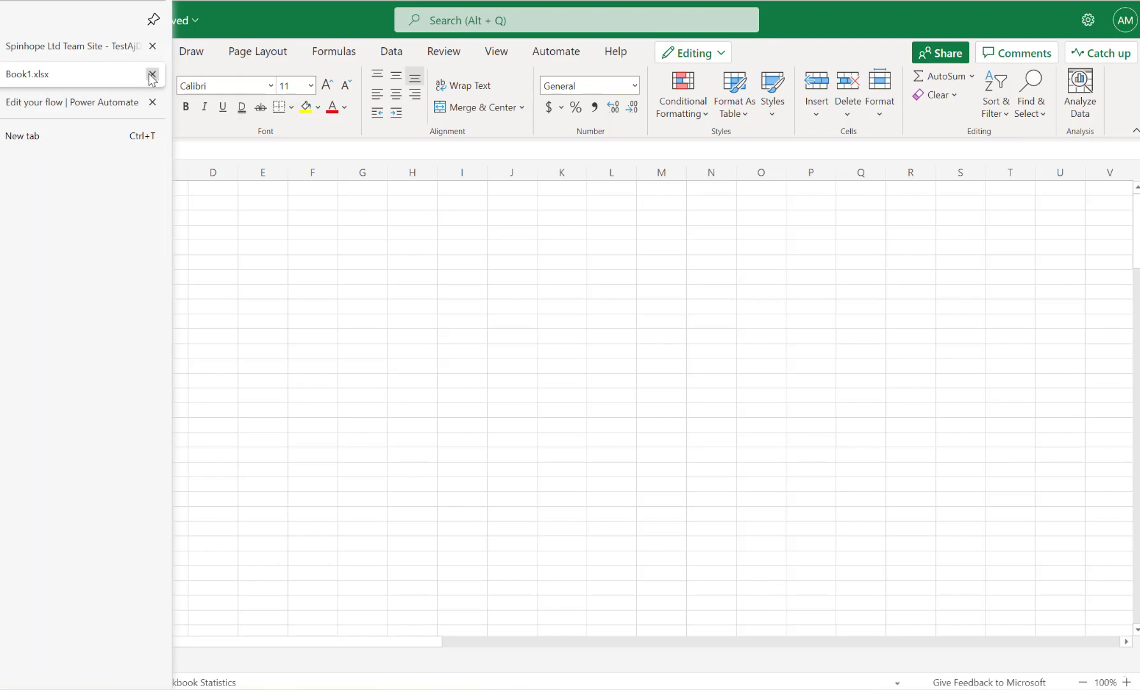
click(152, 75)
key(ctrl+Tab)
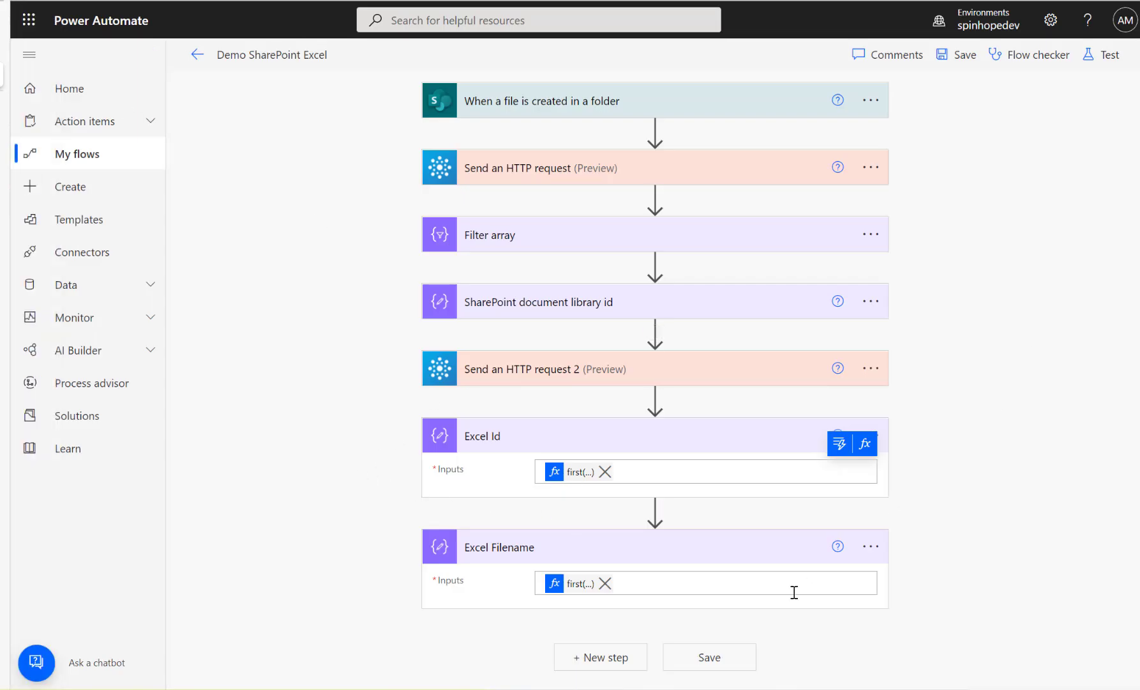
Add the copied Send an HTTP request action from the clipboard after the Excel Filename action.
click(585, 660)
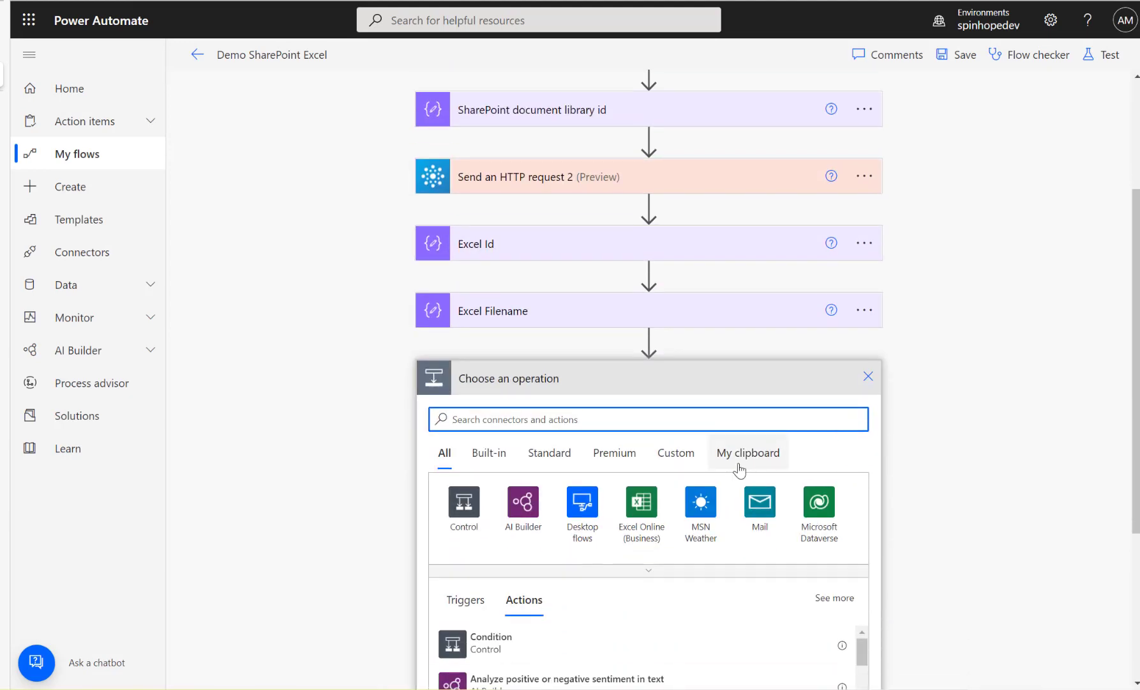
click(739, 470)
click(498, 550)
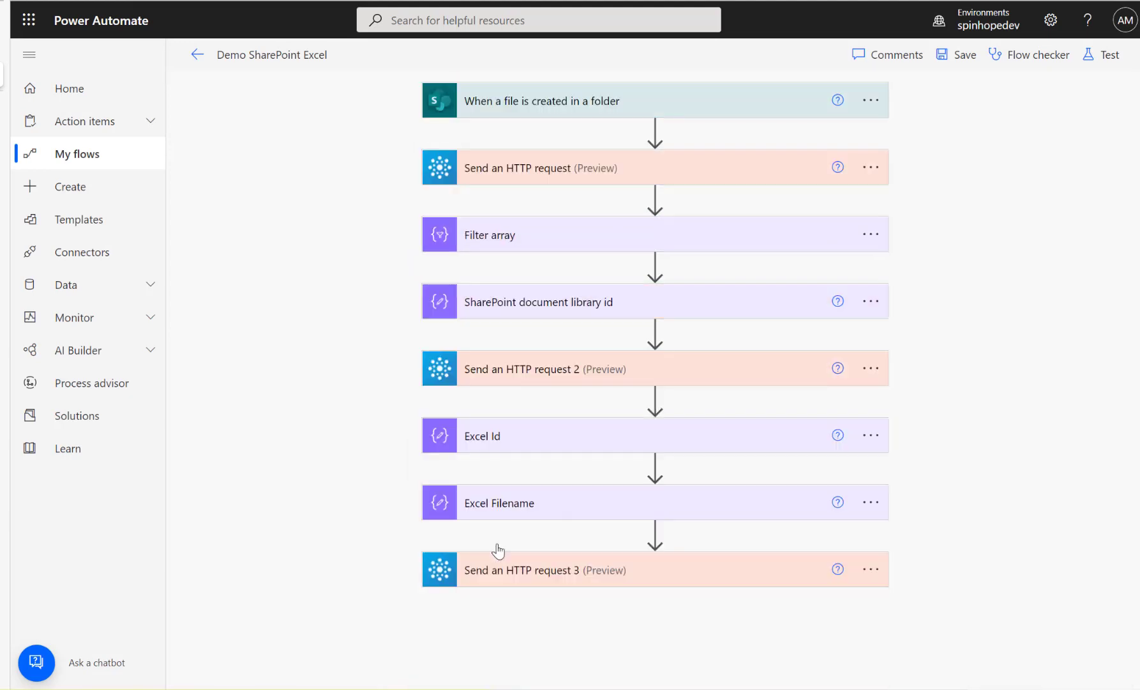
Replace the note of the Send an HTTP request 3 action with "Get Used Range".
click(582, 575)
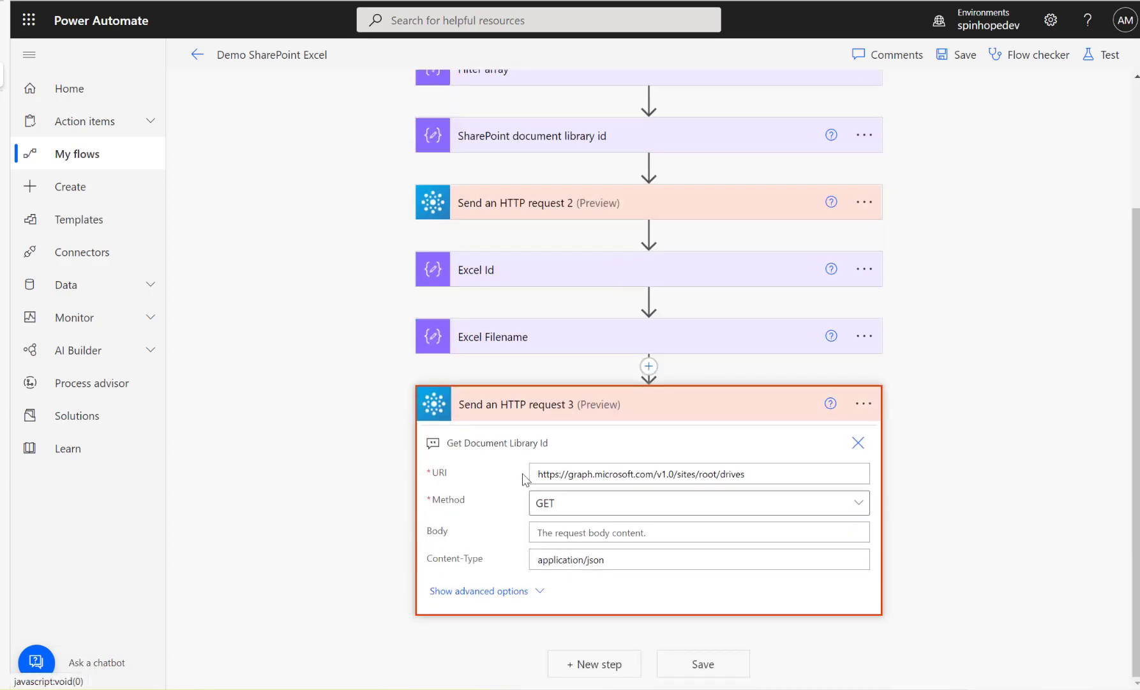
click(858, 442)
click(862, 441)
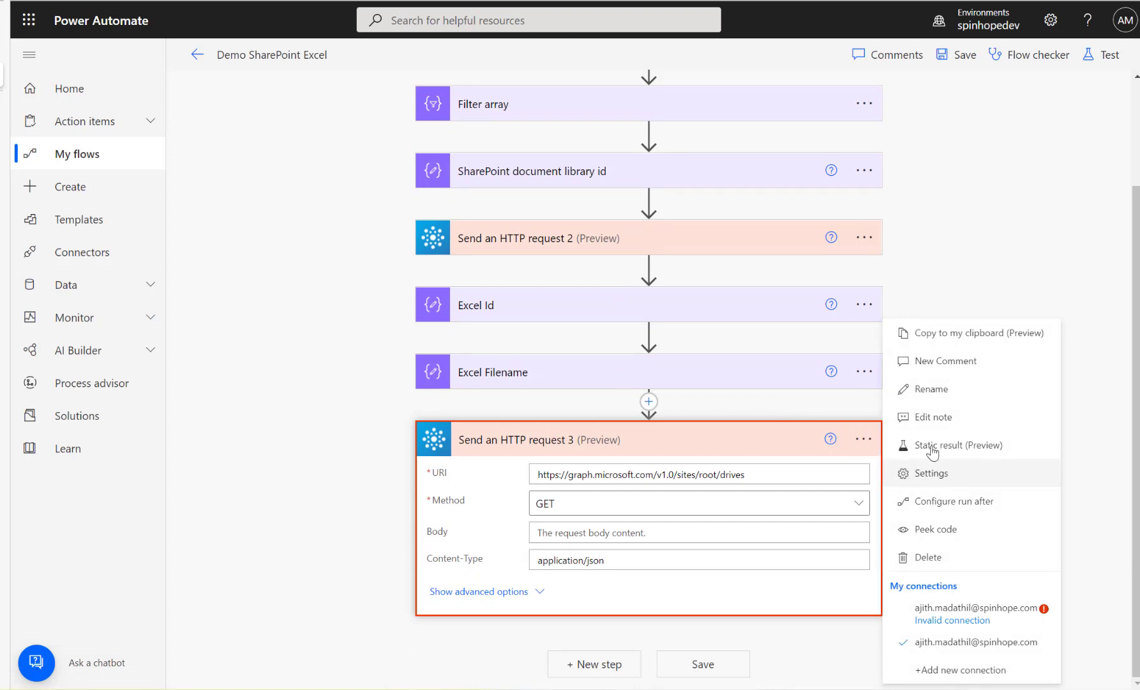
click(937, 419)
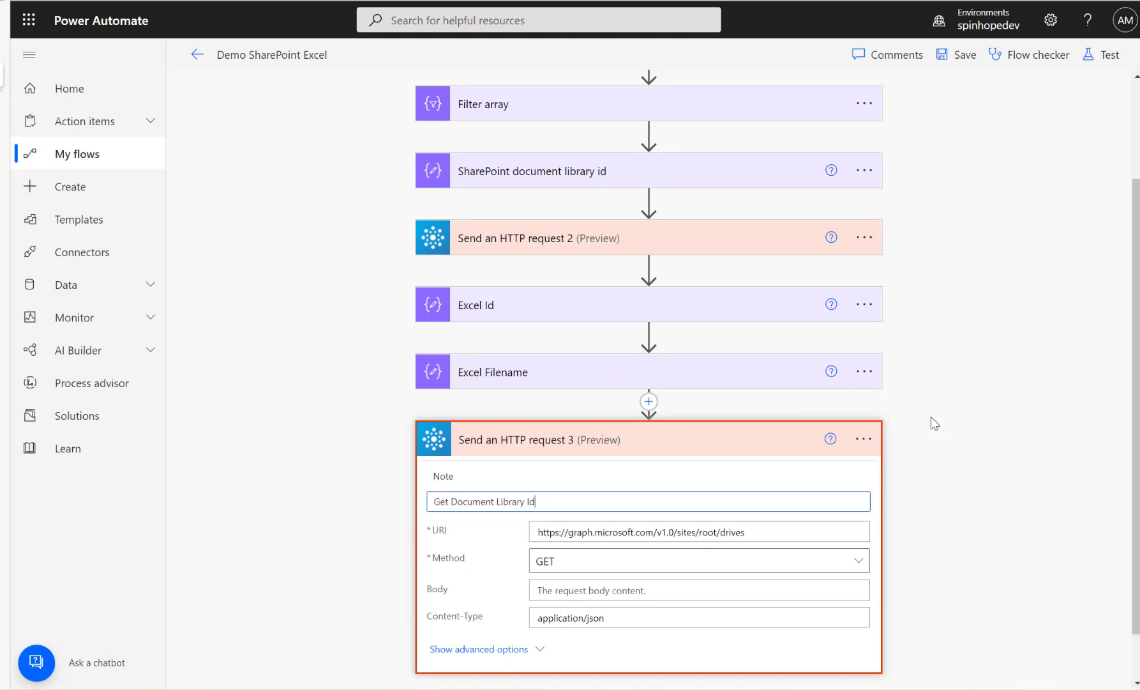
key(ctrl+shift+Left)
key(ctrl+shift+Left)
key(ctrl+shift+Left)
key(ctrl+shift+Left)
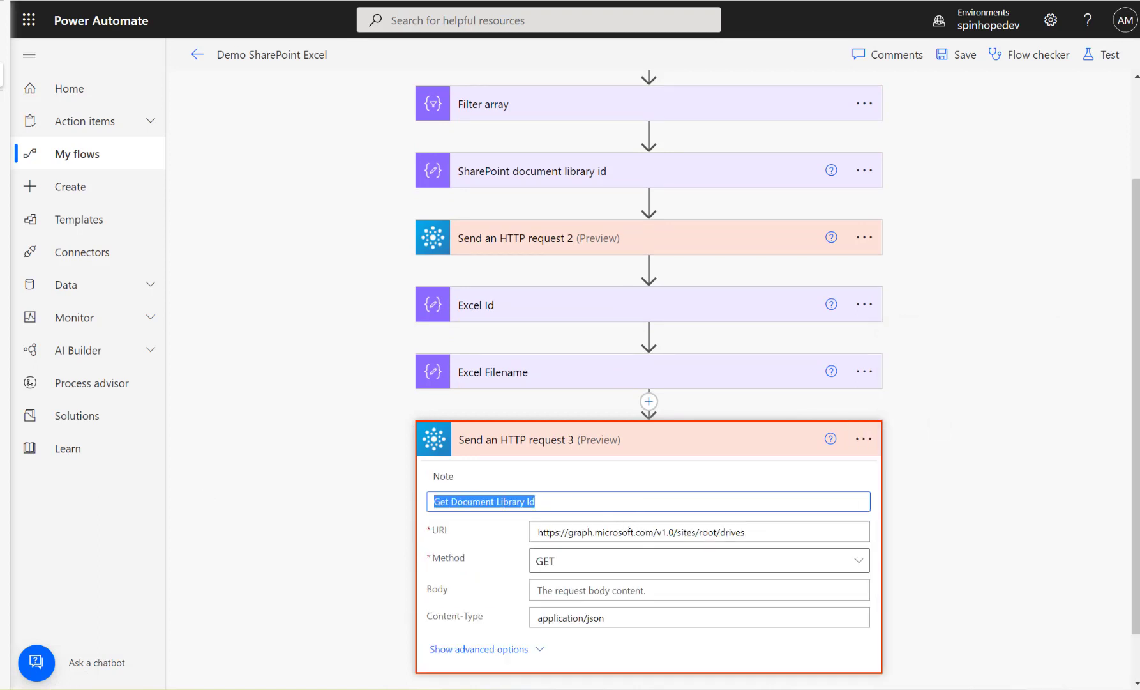
text(Get Used Ra)
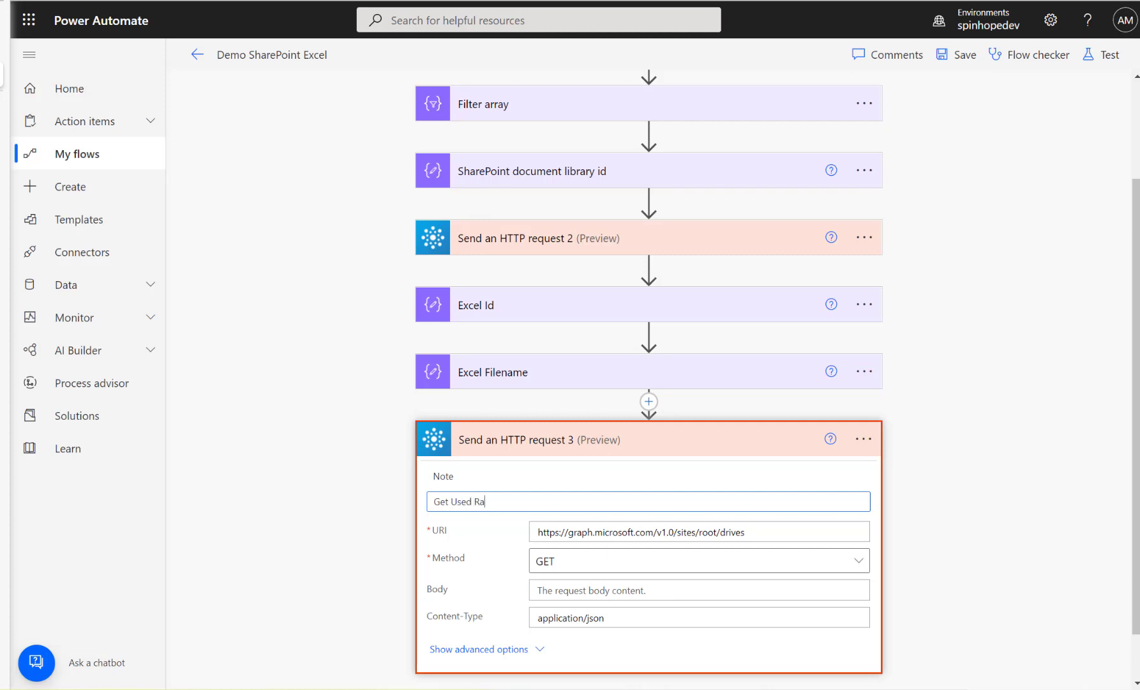
text(nge)
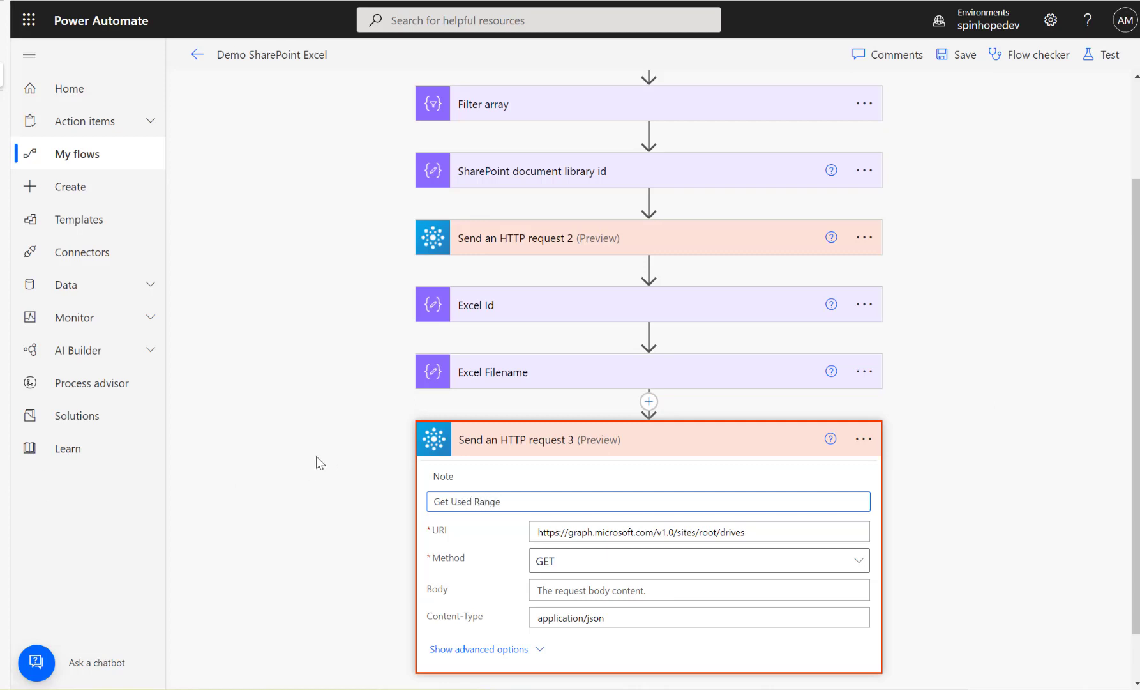
click(317, 456)
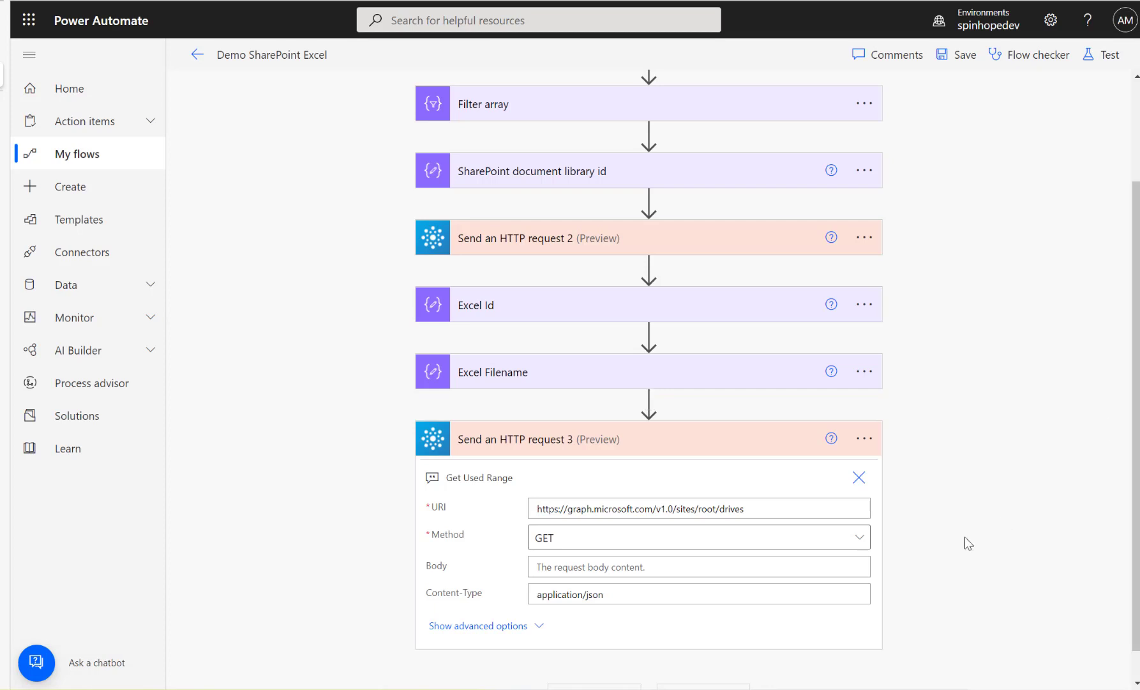
triple_click(756, 510)
text(https://graph.microsoft.com/v1.0/sites/spinhope.sharepoint.com/drives/Outputs/items/Outputs/workbook/worksheets('Sheet1')/usedRange(valuesOnly=true))
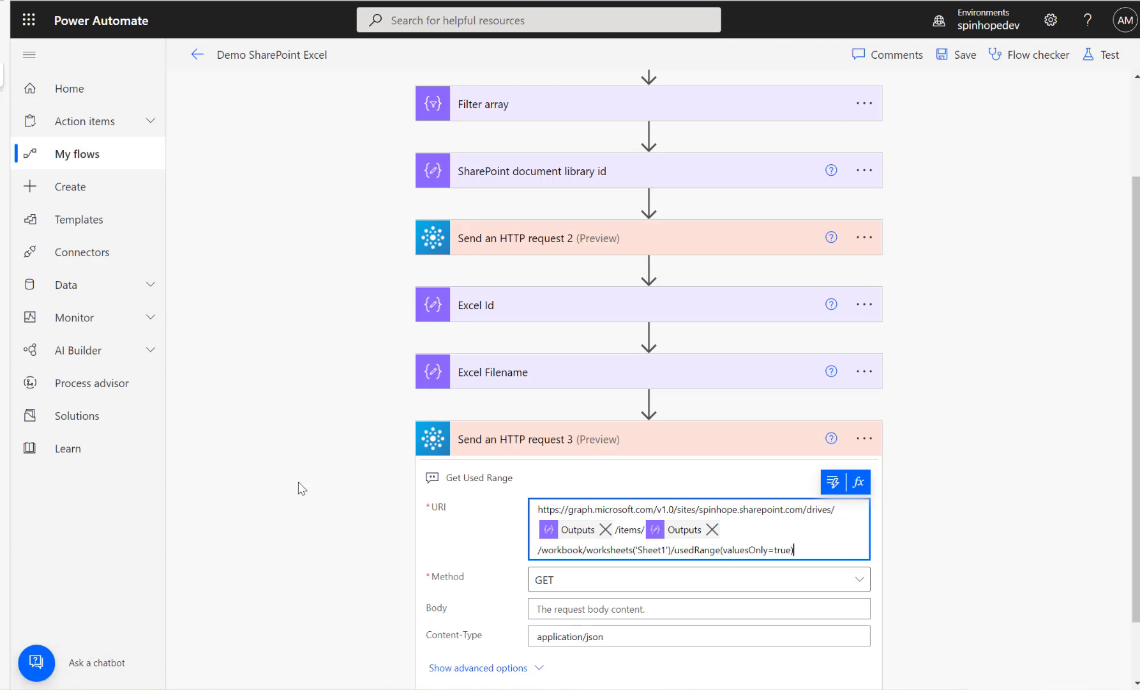
double_click(717, 508)
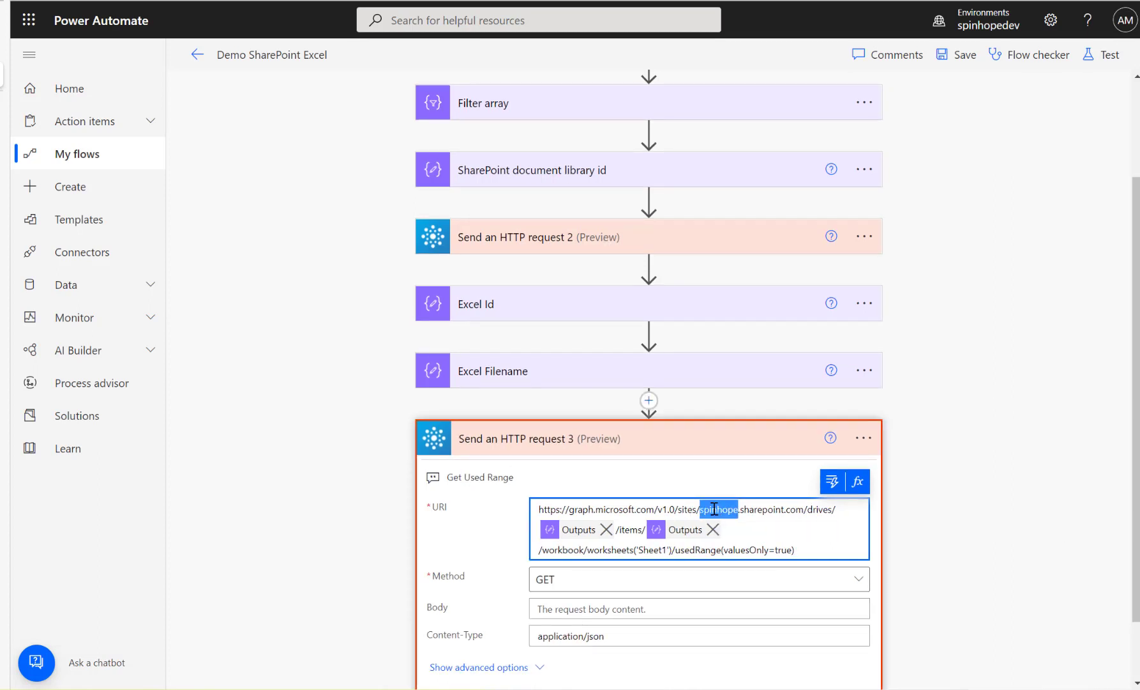
double_click(827, 512)
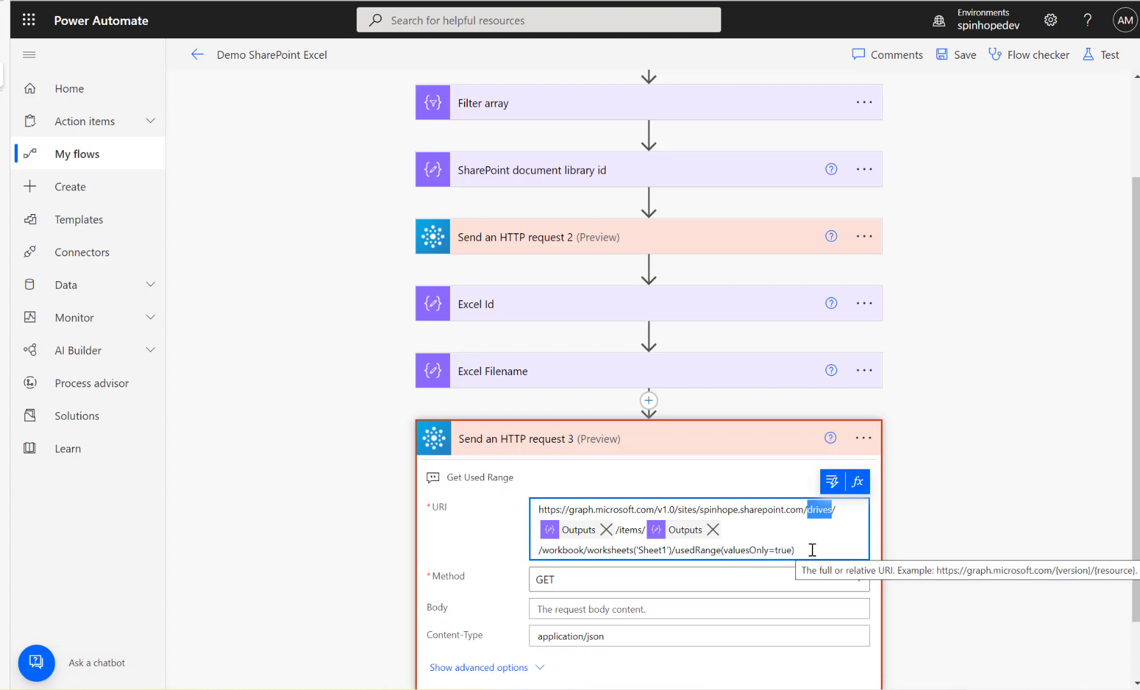
double_click(651, 550)
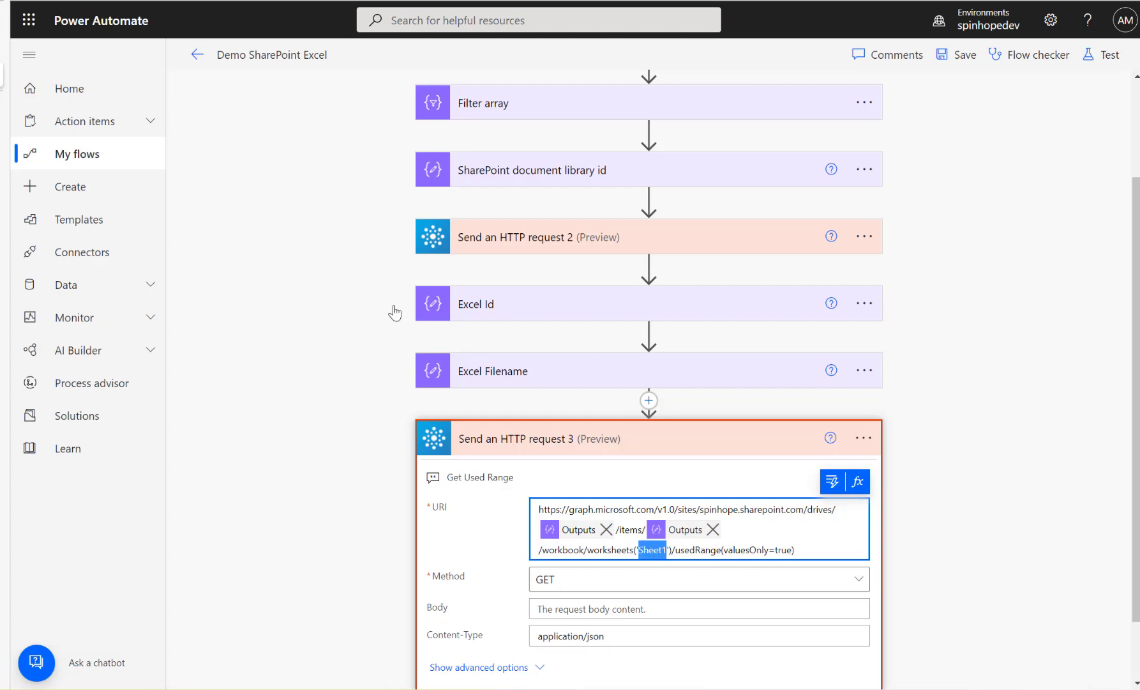
Check the worksheet name in Book1.xlsx against the request URI, and close the workbook.
click(2, 47)
click(342, 277)
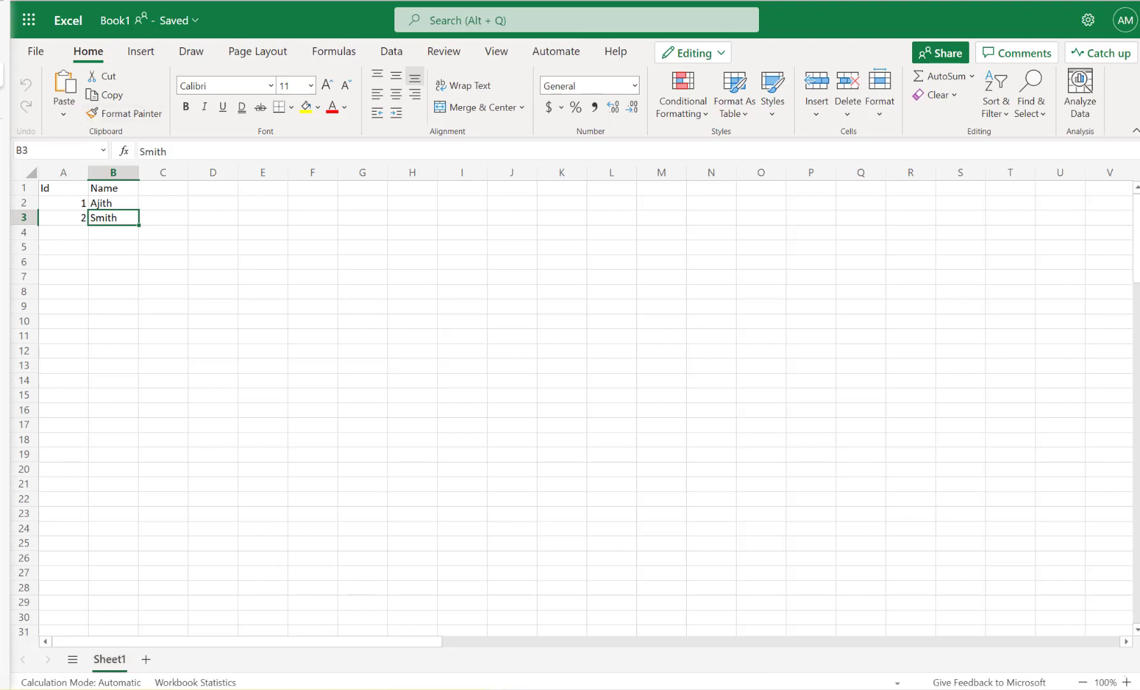
mouse_move(15, 72)
click(151, 74)
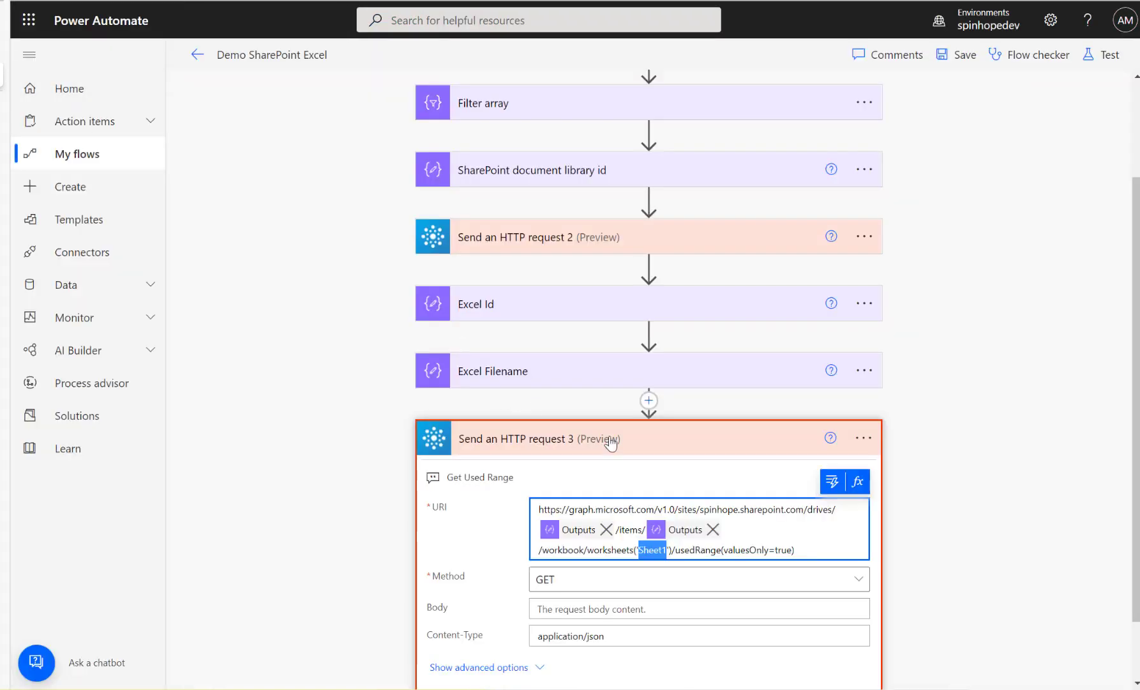
Save and test the flow automatically using the trigger data of the most recent successful run.
click(1106, 57)
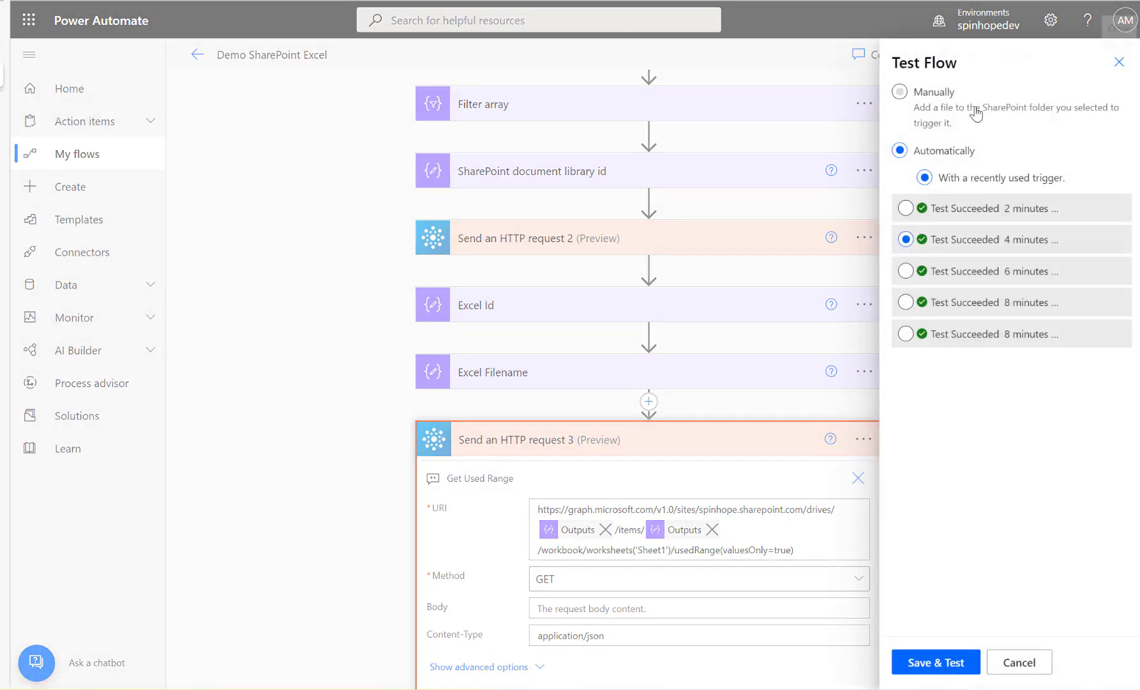
click(950, 209)
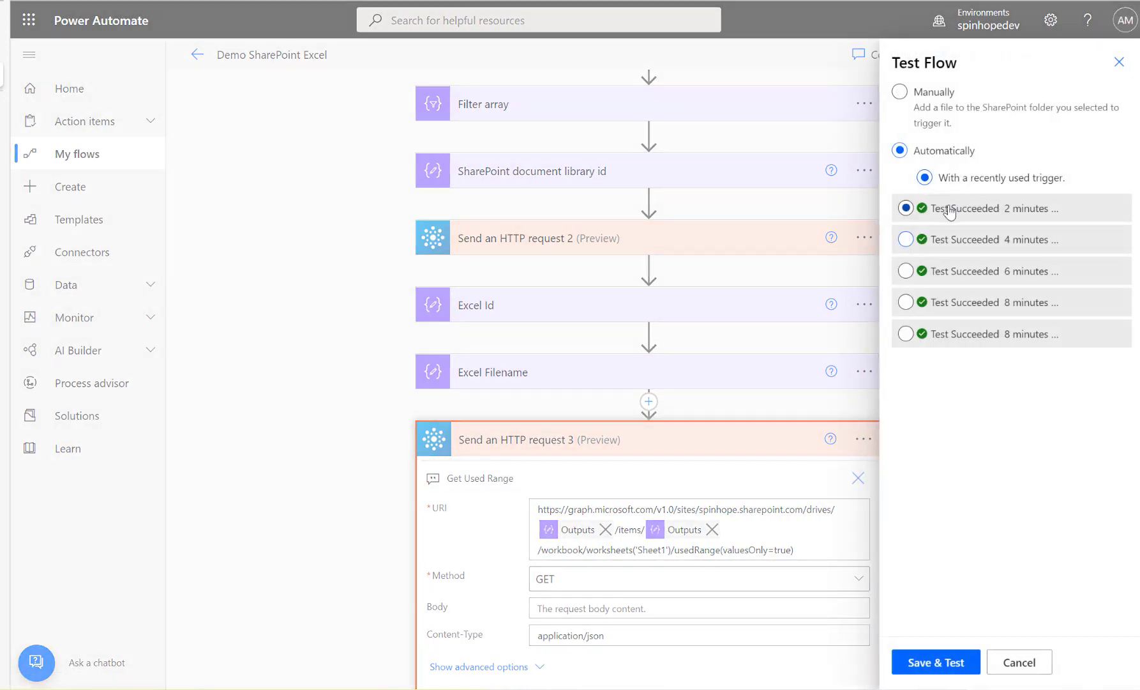
click(935, 664)
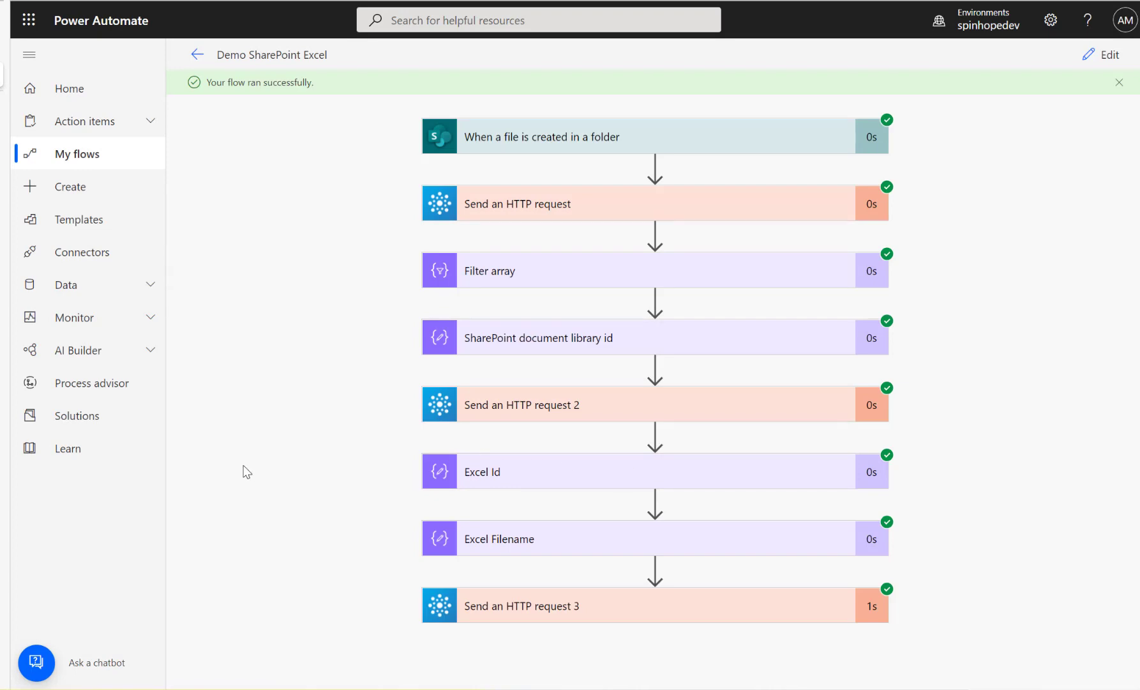
Examine the Send an HTTP request 3 inputs and the used range address in its response body.
click(556, 615)
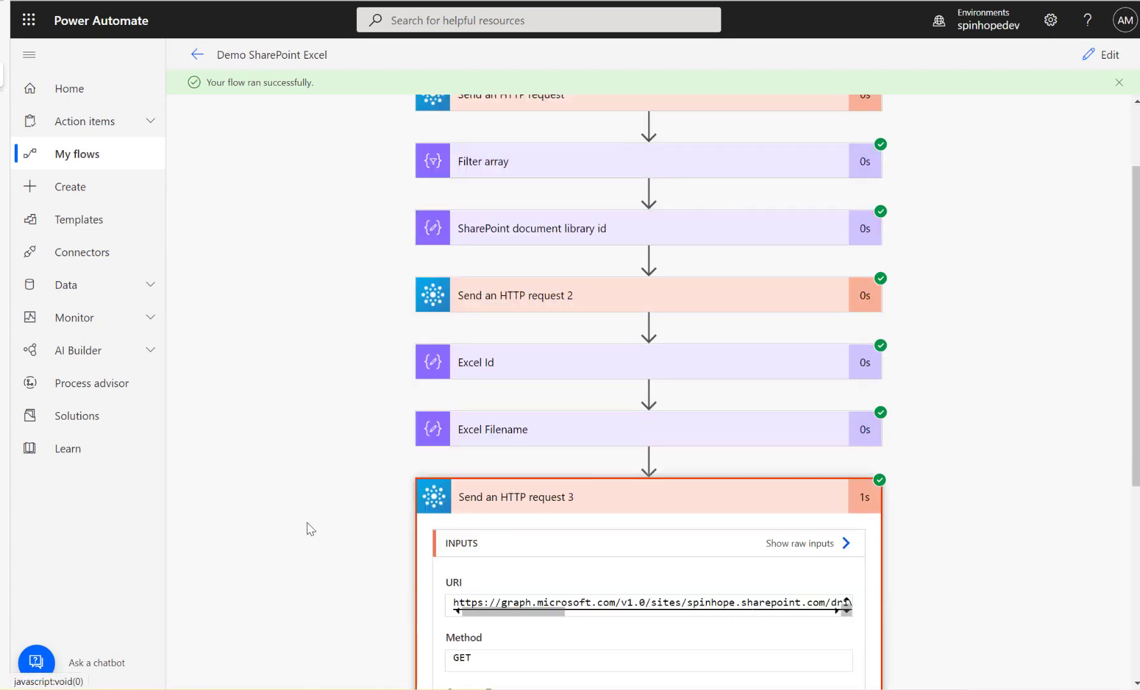
scroll(307, 527, down, 5)
drag(529, 308, 407, 312)
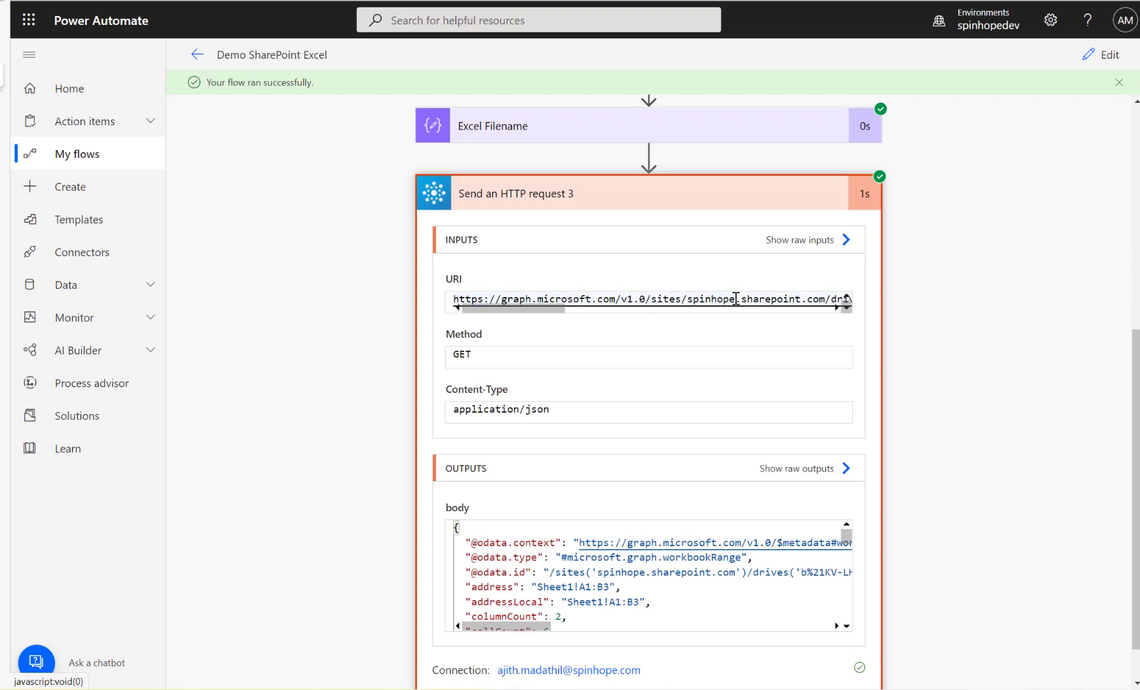
drag(562, 313, 269, 457)
scroll(275, 457, down, 1)
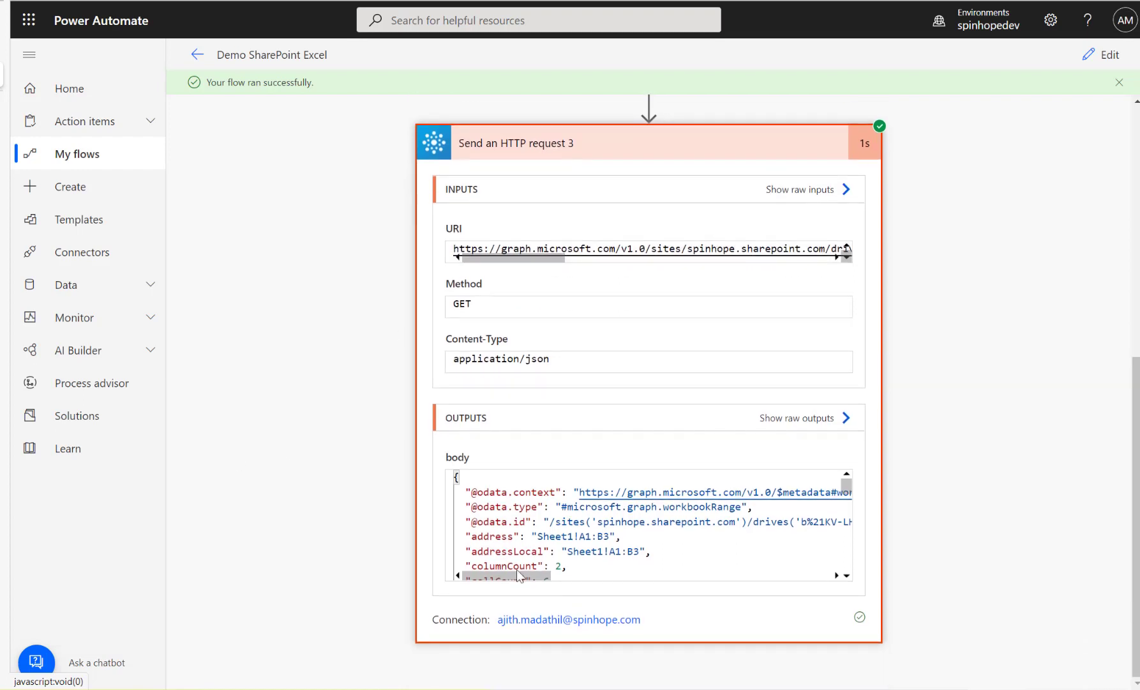
drag(468, 536, 645, 531)
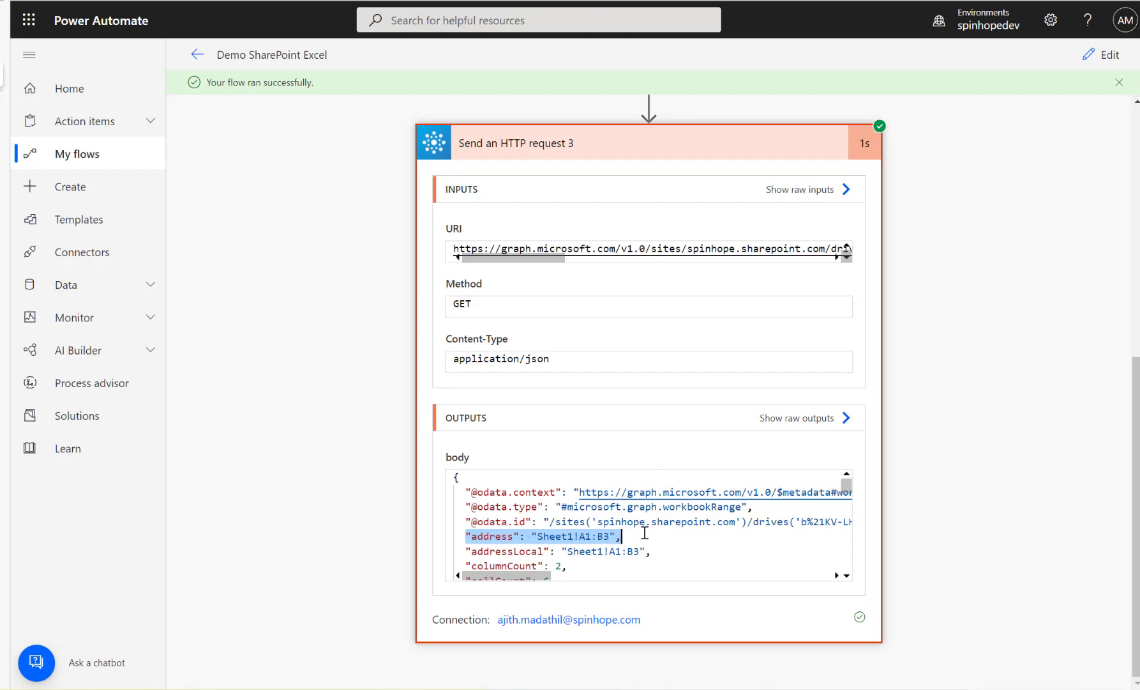
Compare the filled cells of Book1.xlsx in the TestAjDocLib library with the address range in the Send an HTTP request 3 response body.
click(1, 48)
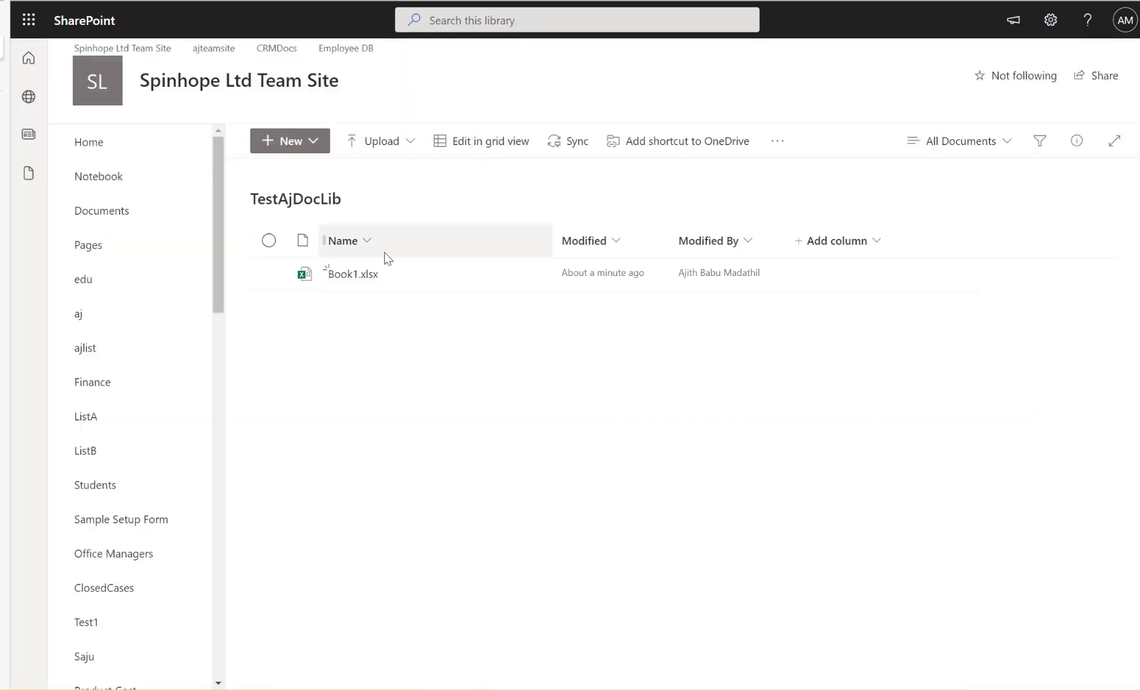
click(350, 275)
click(98, 221)
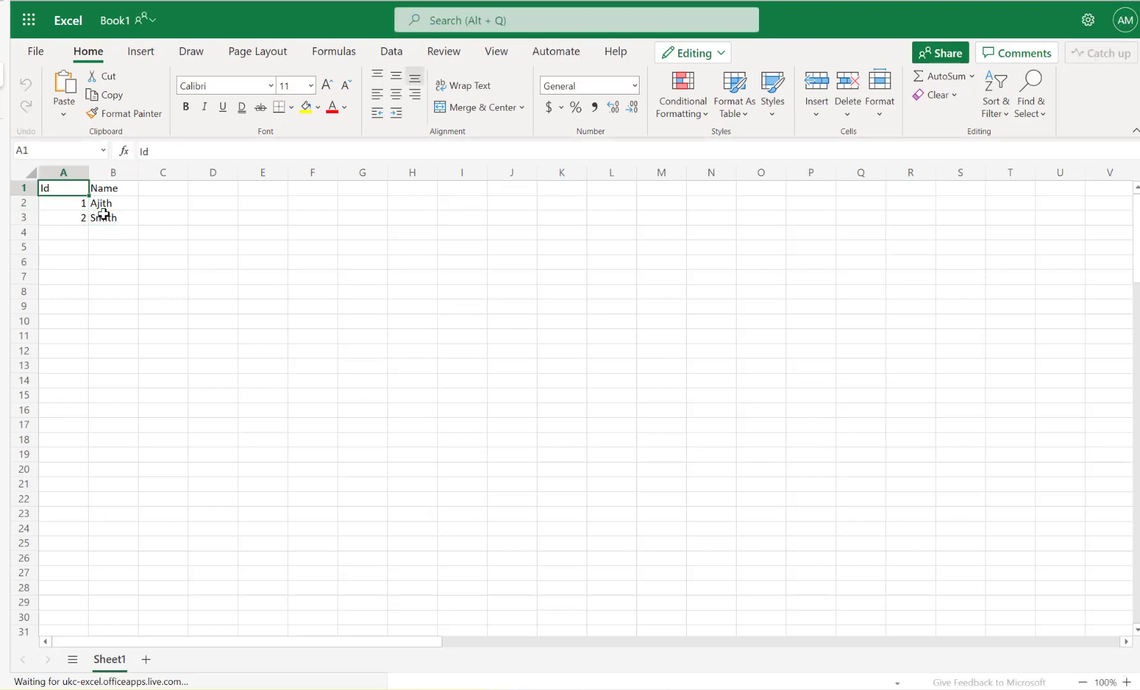
click(109, 217)
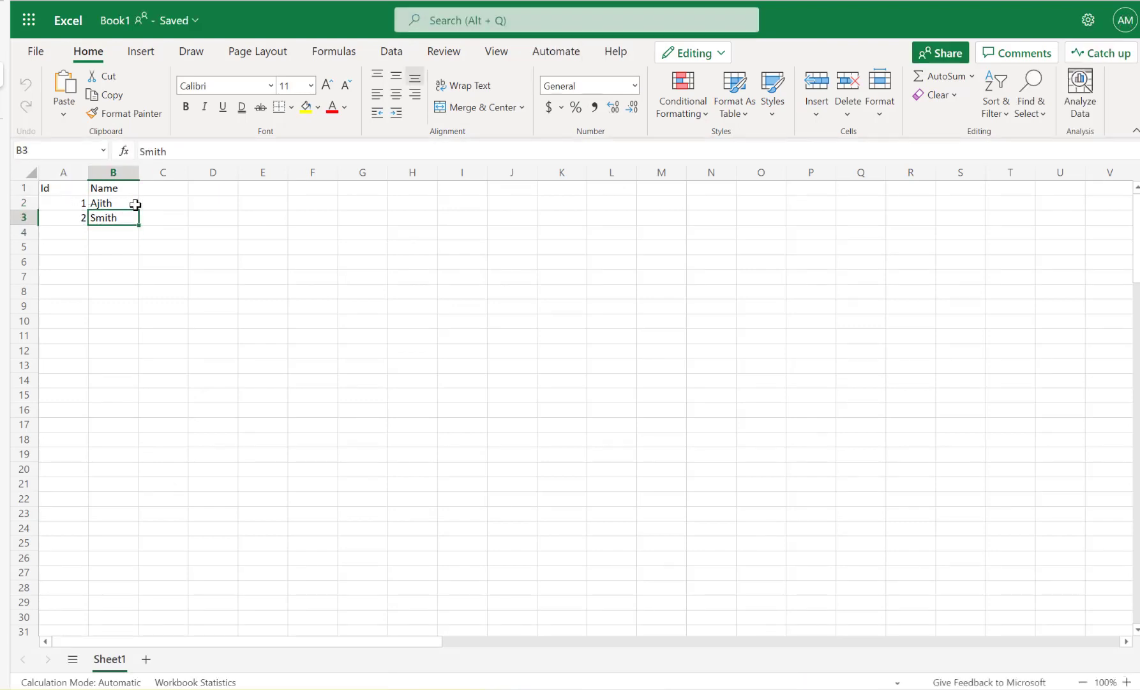
mouse_move(95, 79)
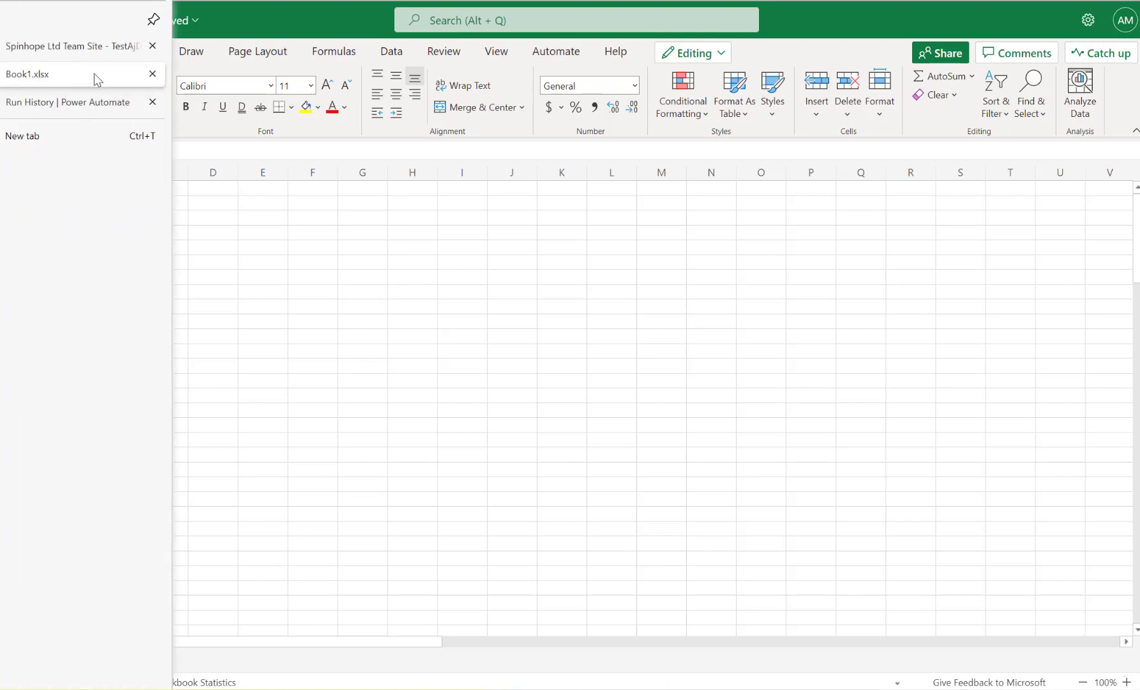
click(152, 74)
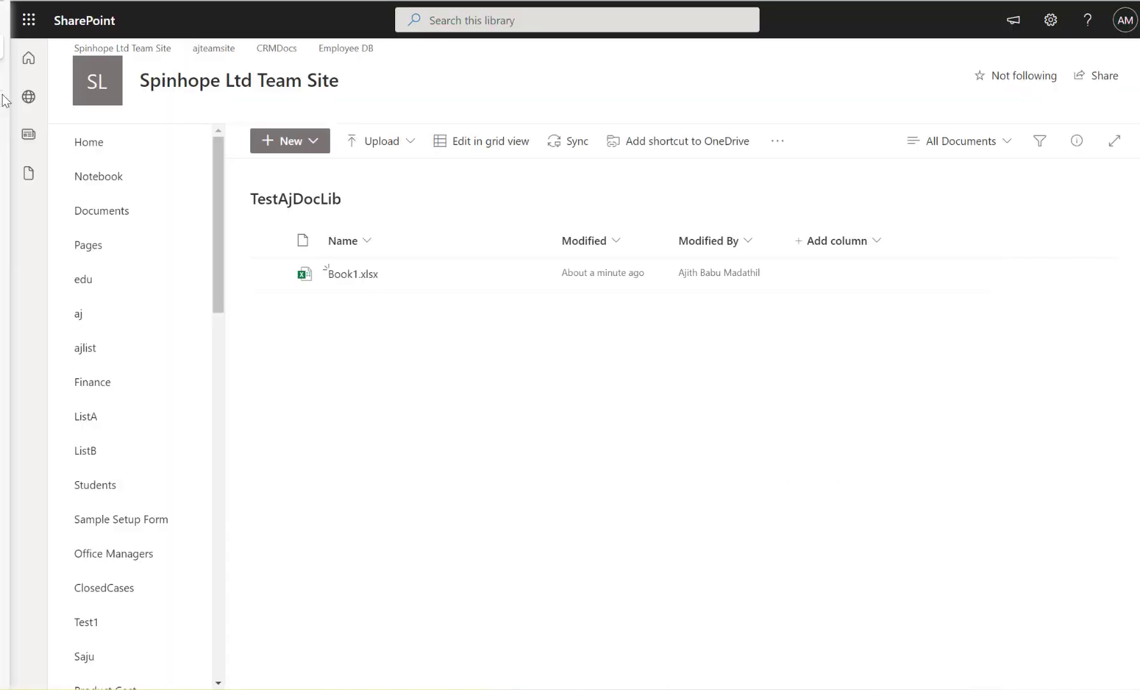
mouse_move(5, 100)
click(64, 75)
click(506, 509)
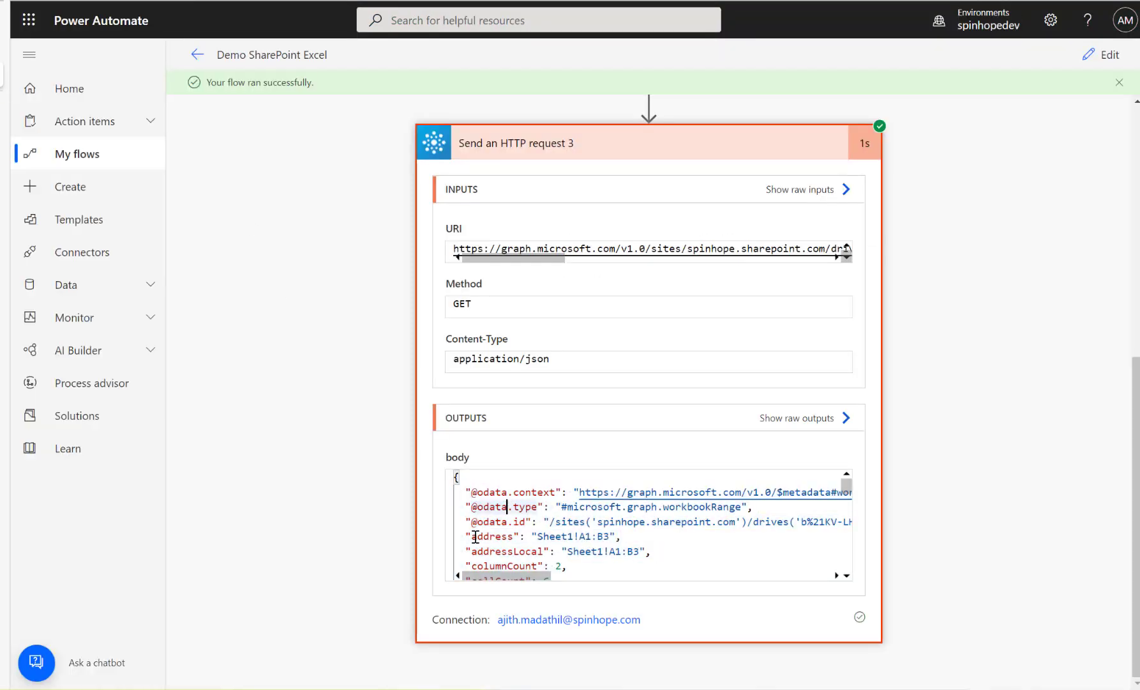
drag(583, 536, 611, 535)
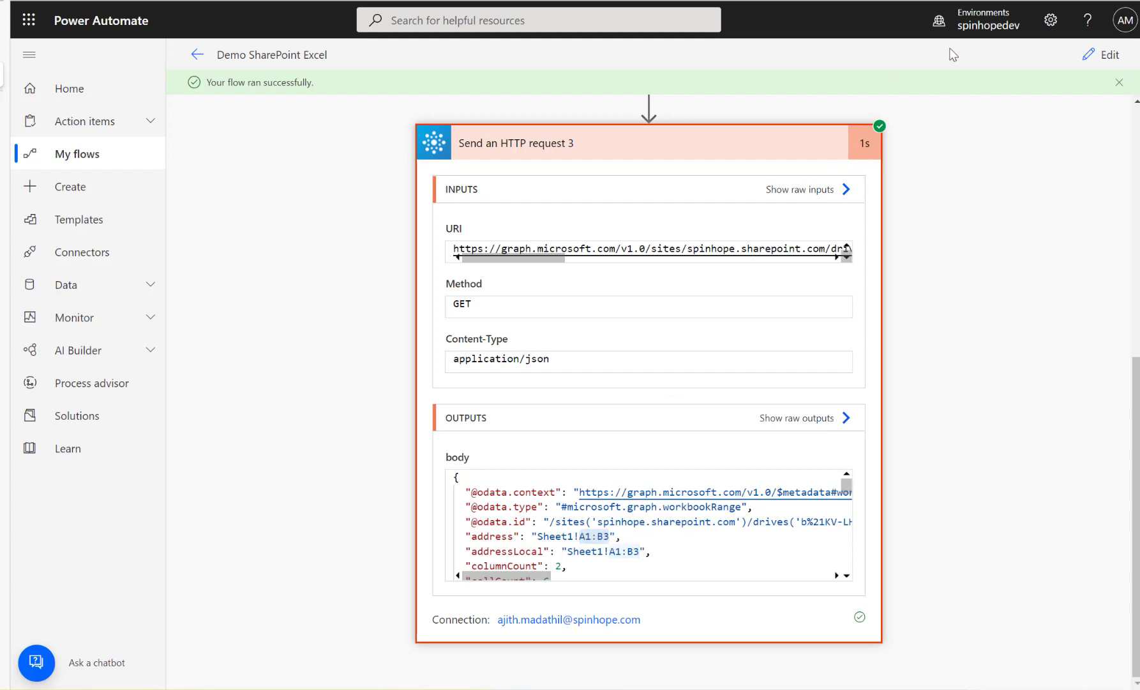
Reopen the flow for editing and add a Compose action after Send an HTTP request 3.
click(1108, 64)
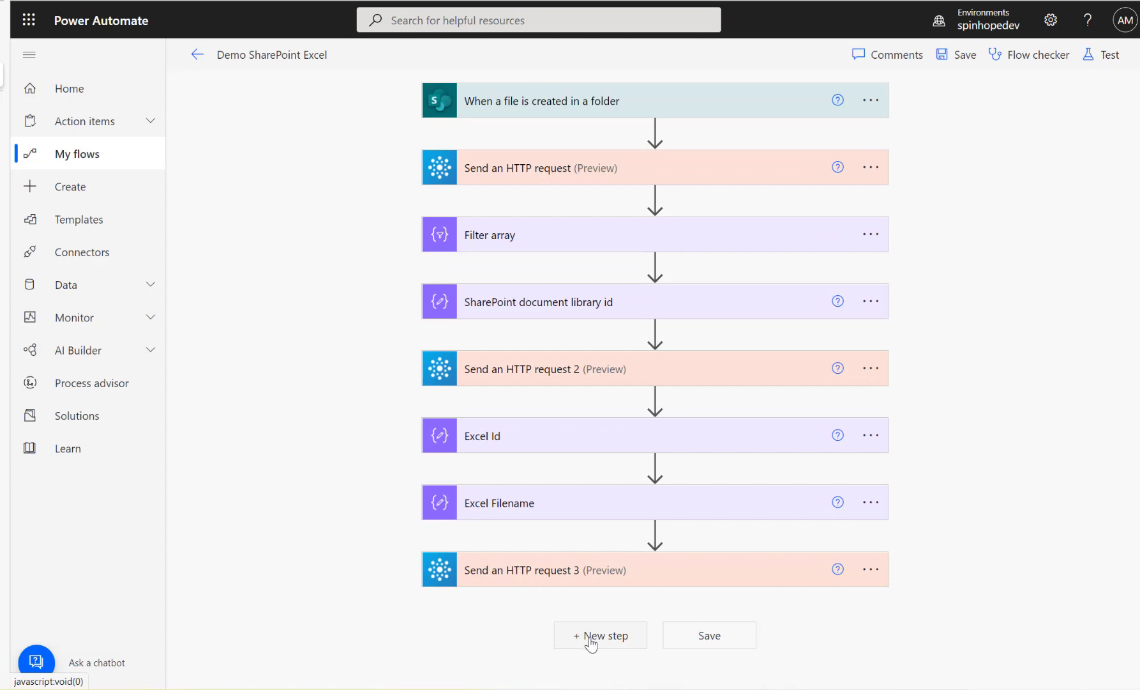
click(589, 636)
text(compose)
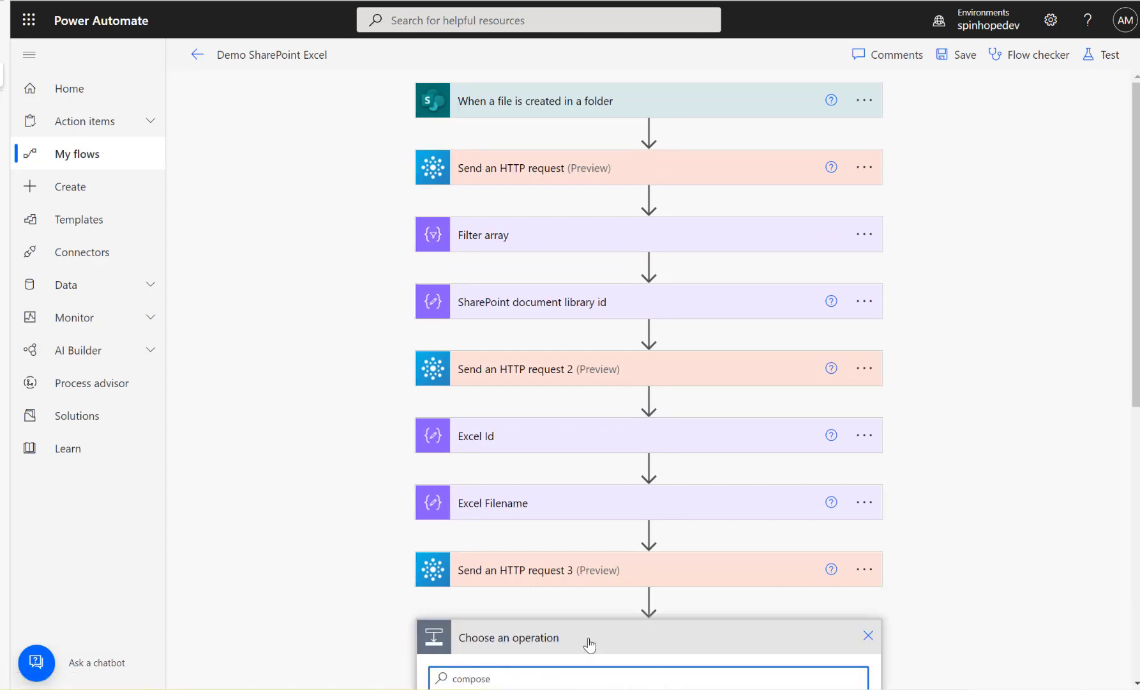
scroll(567, 532, down, 3)
click(467, 593)
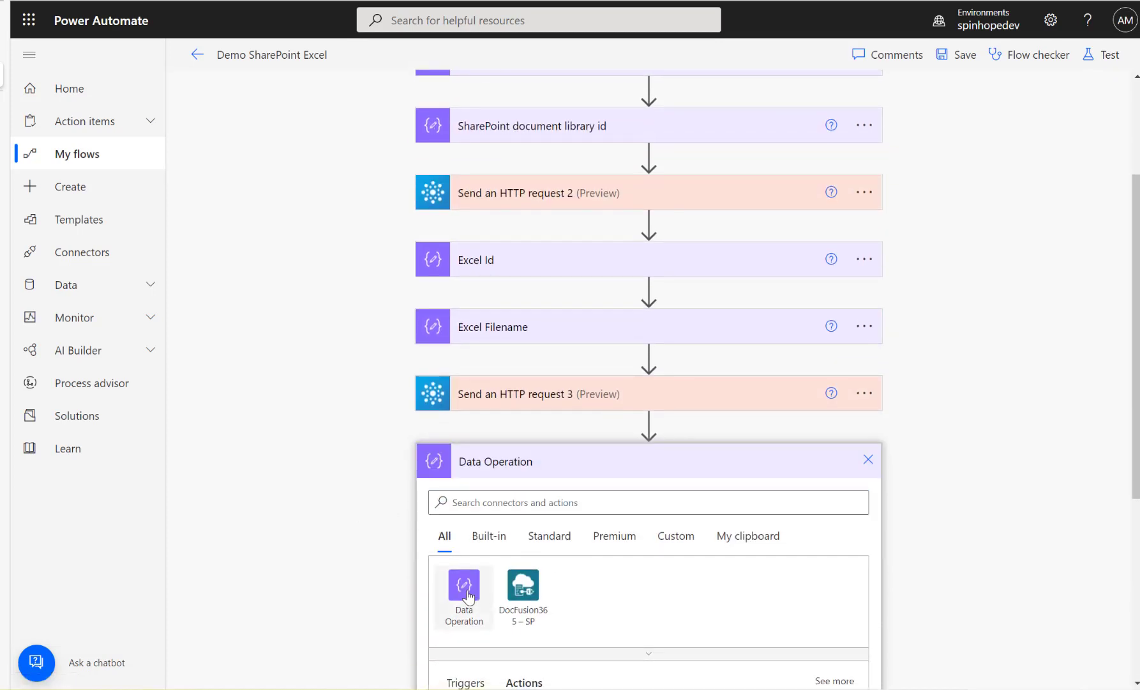
click(489, 577)
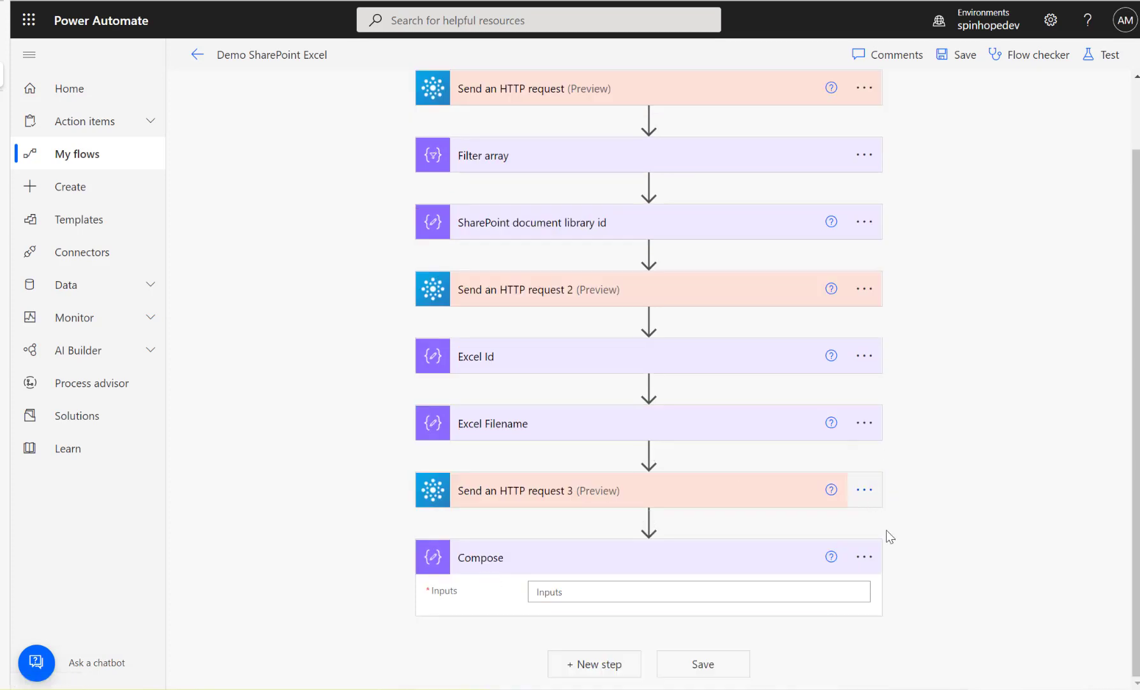
Rename the new Compose action to Excel Value Range.
click(865, 556)
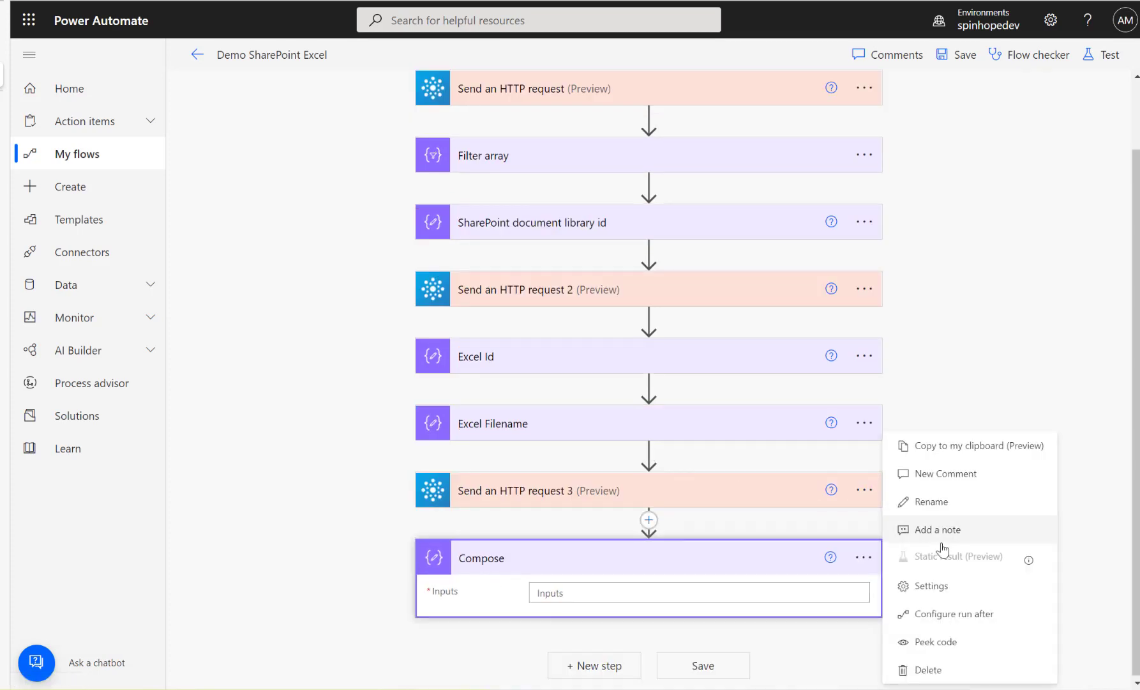
click(932, 502)
text(Excel)
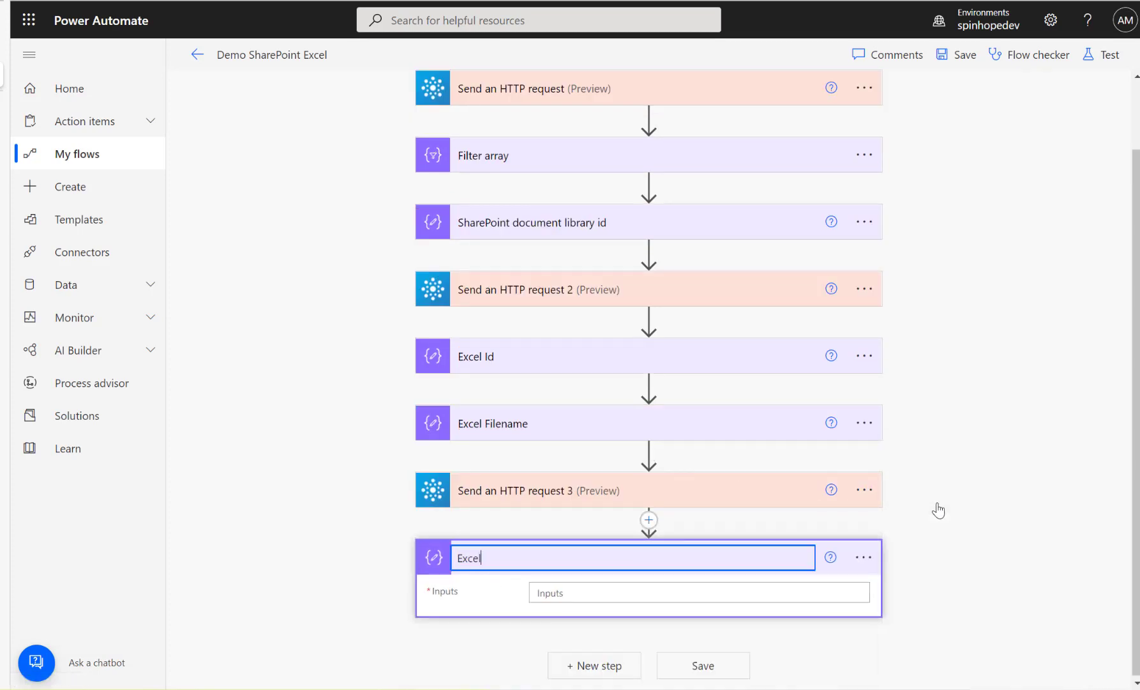
text( Value Range)
key(Return)
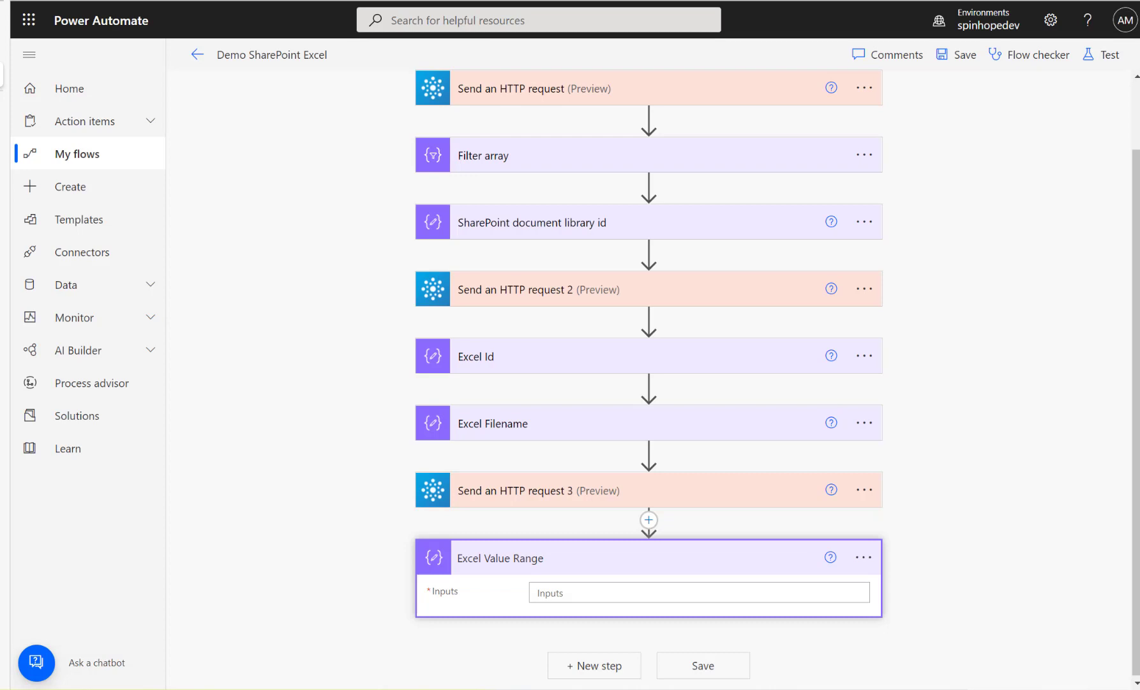
Set the Excel Value Range input to the expression last(split(body('Send_an_HTTP_request_3')?['address'],'!')).
click(628, 595)
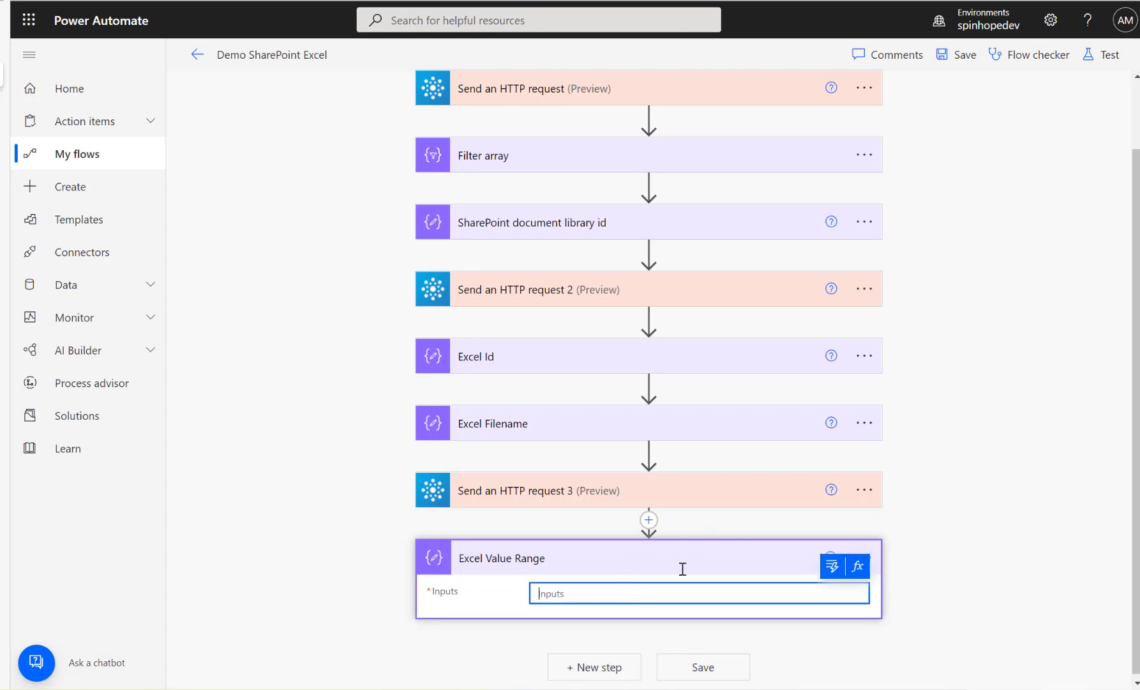
click(859, 565)
text(last(split(body('Send_an_HTTP_request_6')?['address'],'!')))
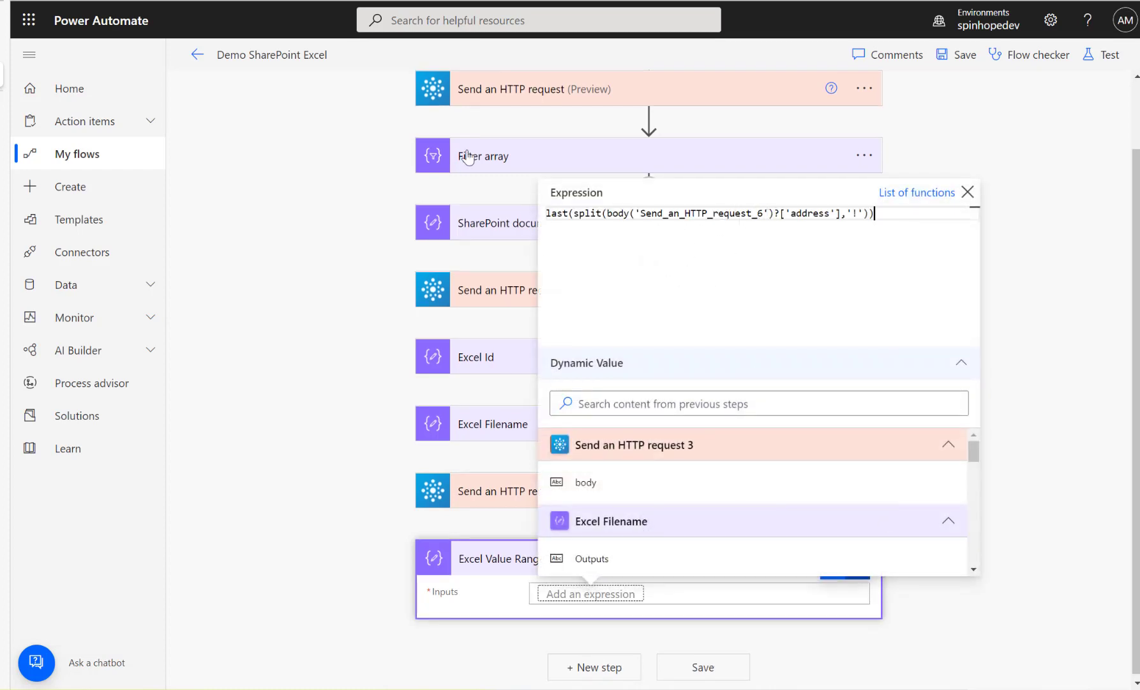
click(770, 209)
key(BackSpace)
text(3)
double_click(818, 214)
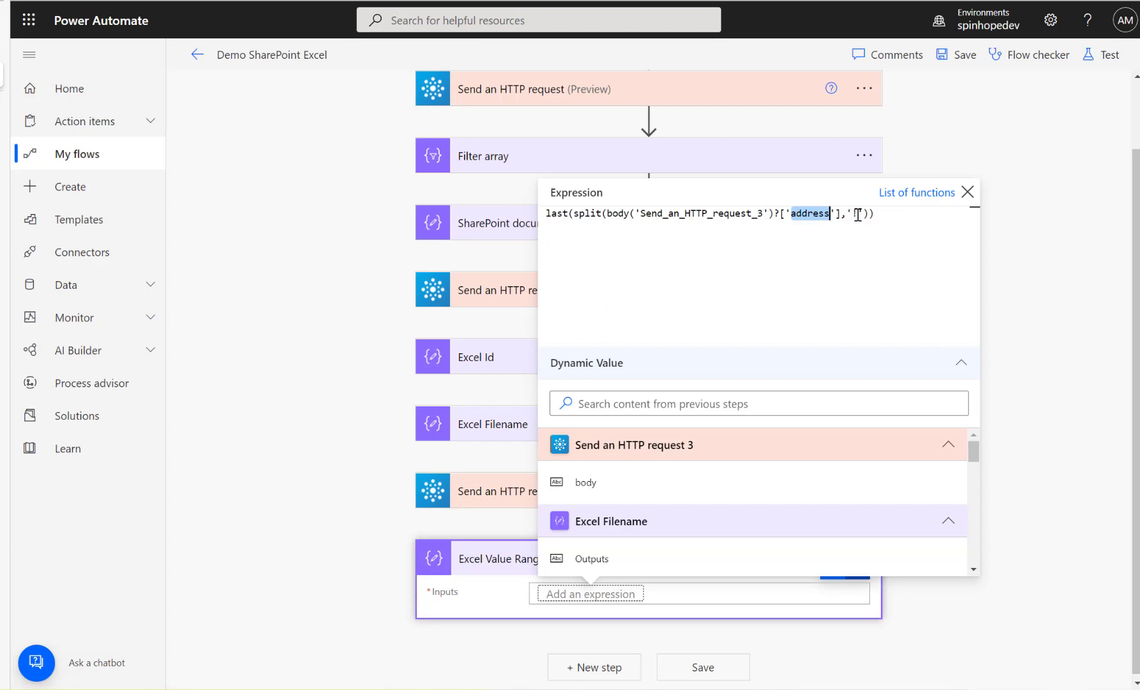
click(1069, 284)
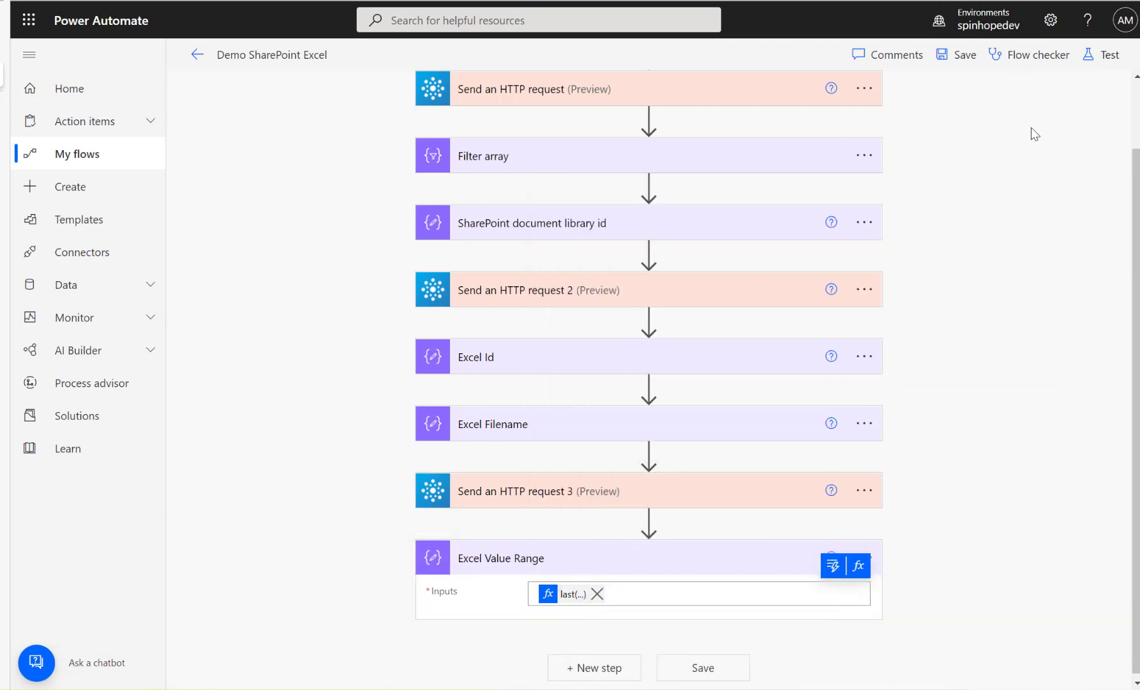
Save and test the flow automatically with the trigger of the latest successful test.
click(1087, 59)
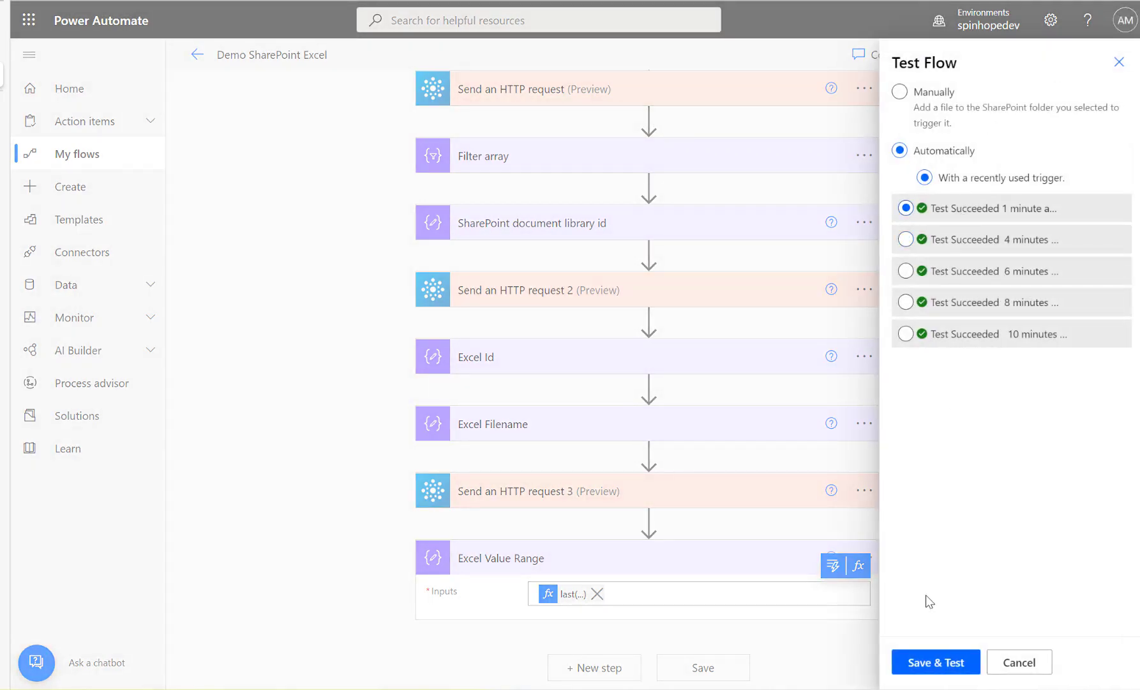
click(911, 663)
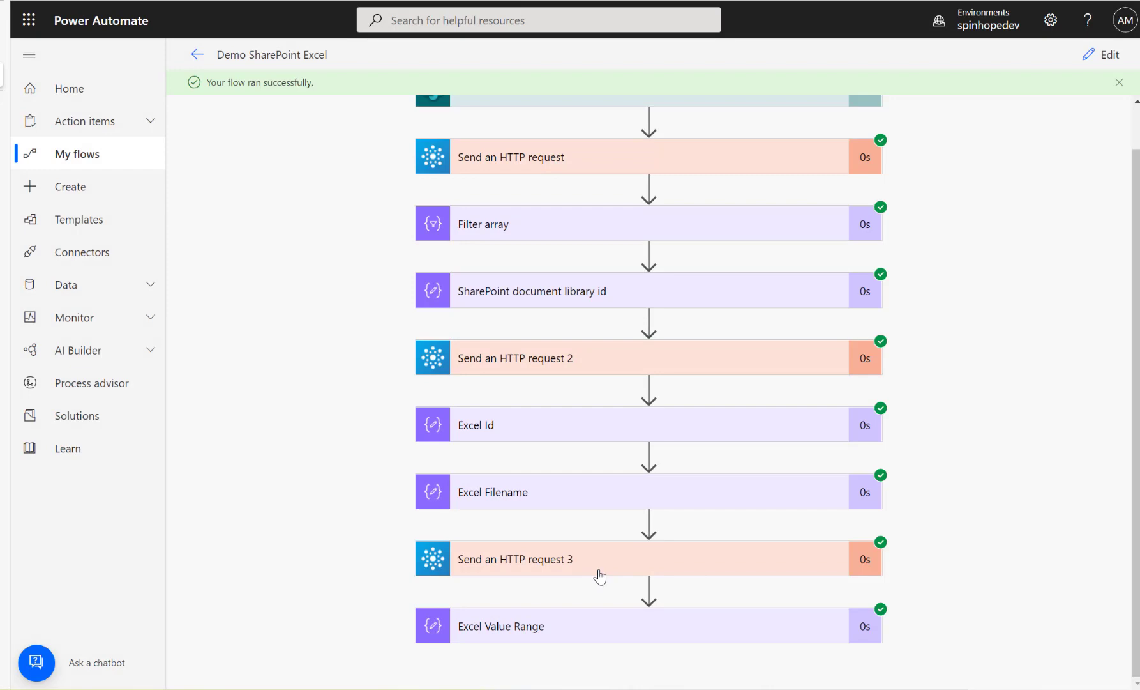
Compare the address in the Send an HTTP request 3 response body with the value produced by Excel Value Range.
click(597, 567)
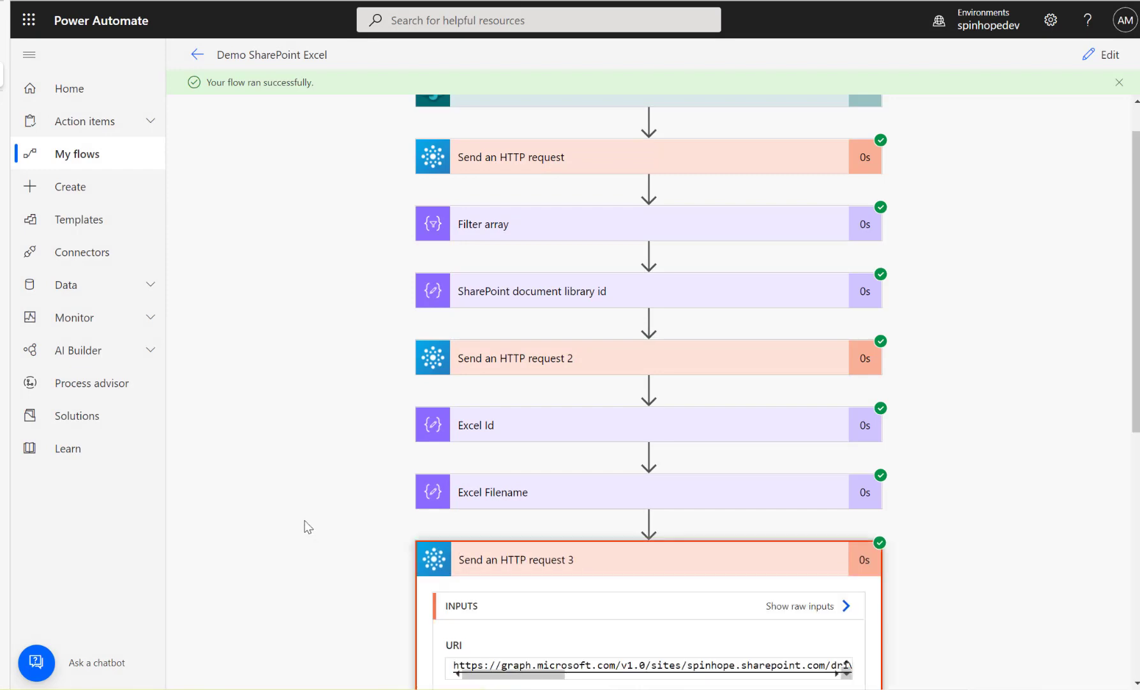
scroll(307, 526, down, 7)
click(467, 468)
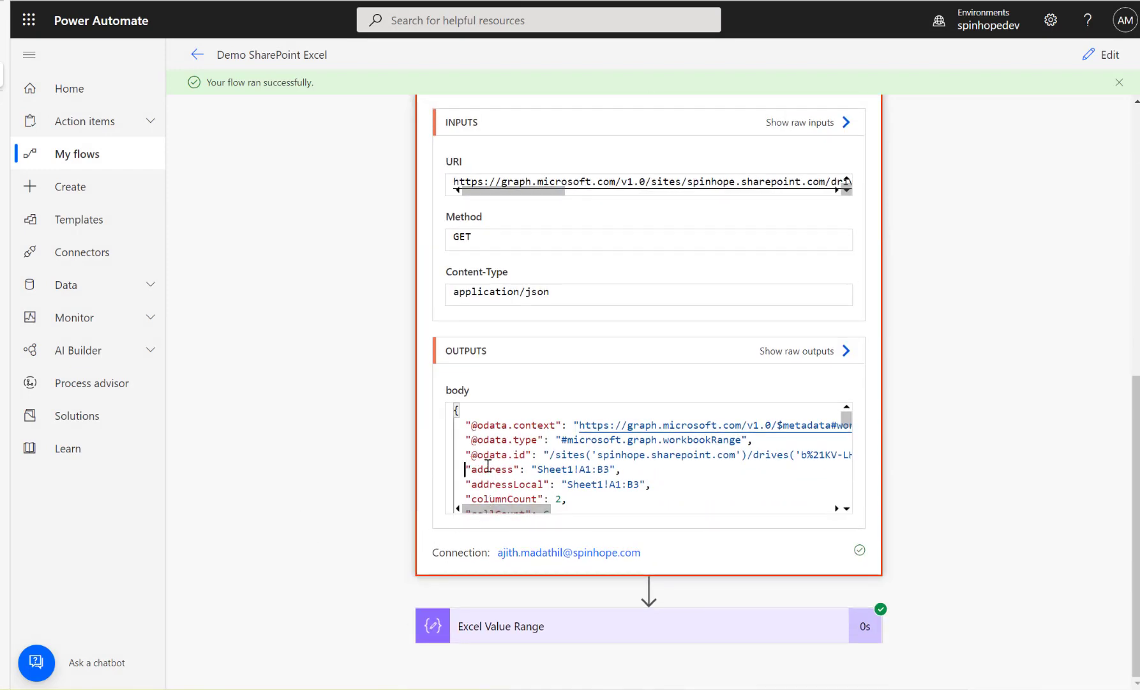
drag(488, 466, 624, 468)
click(573, 470)
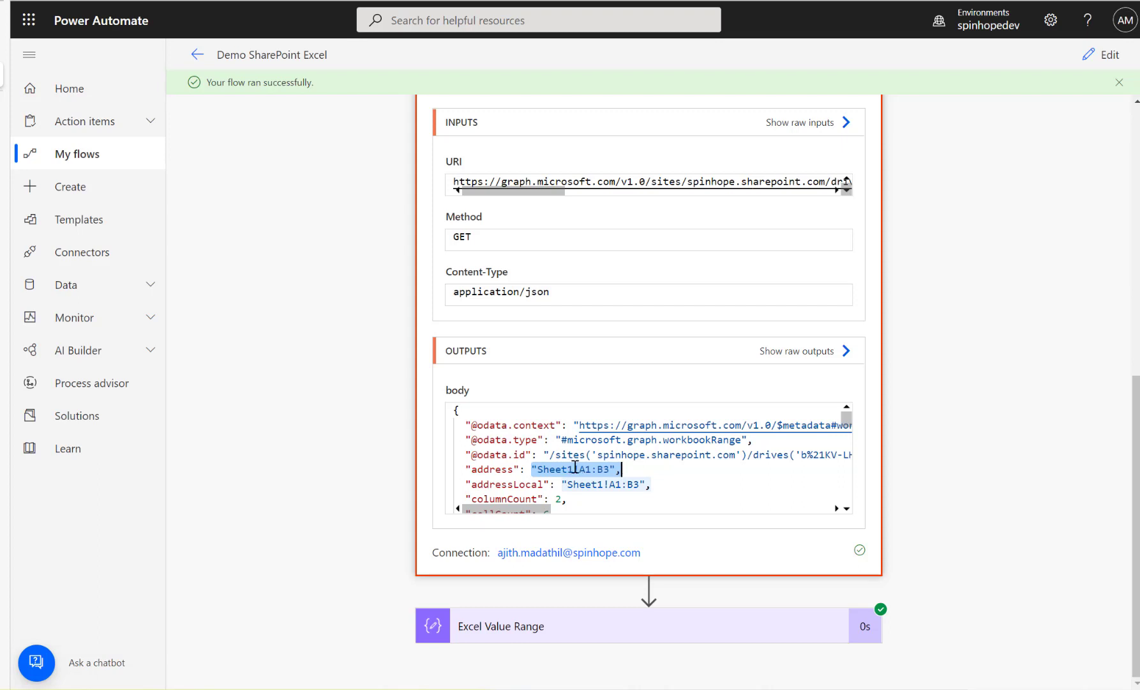
drag(574, 470, 579, 468)
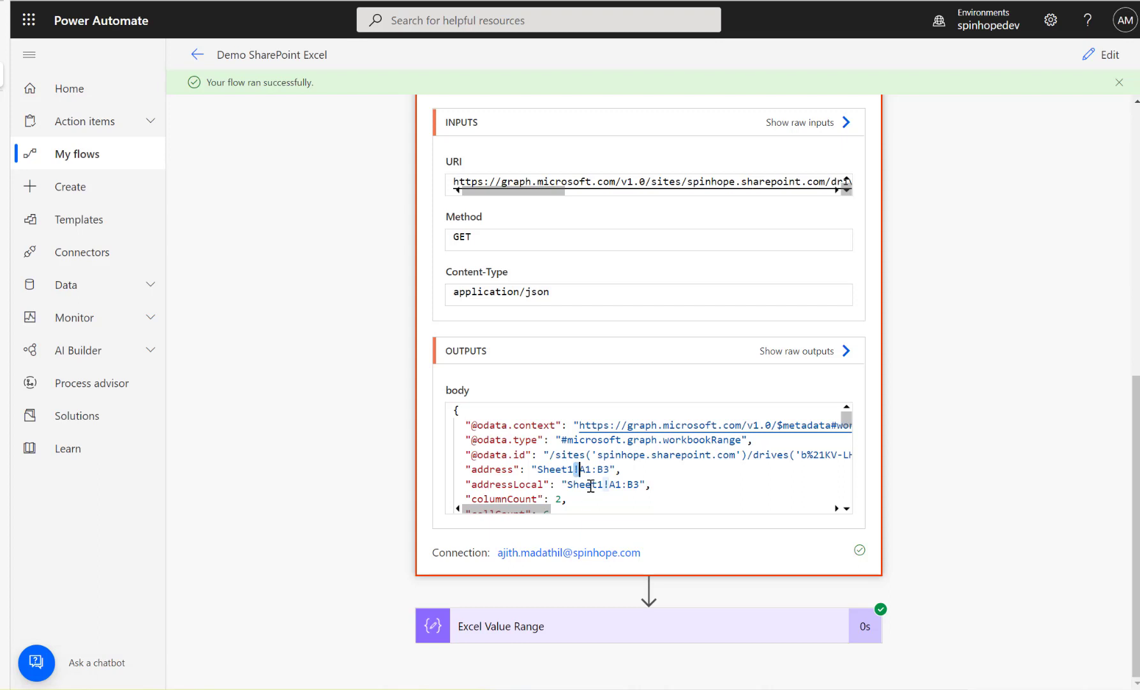
click(624, 614)
scroll(645, 533, down, 2)
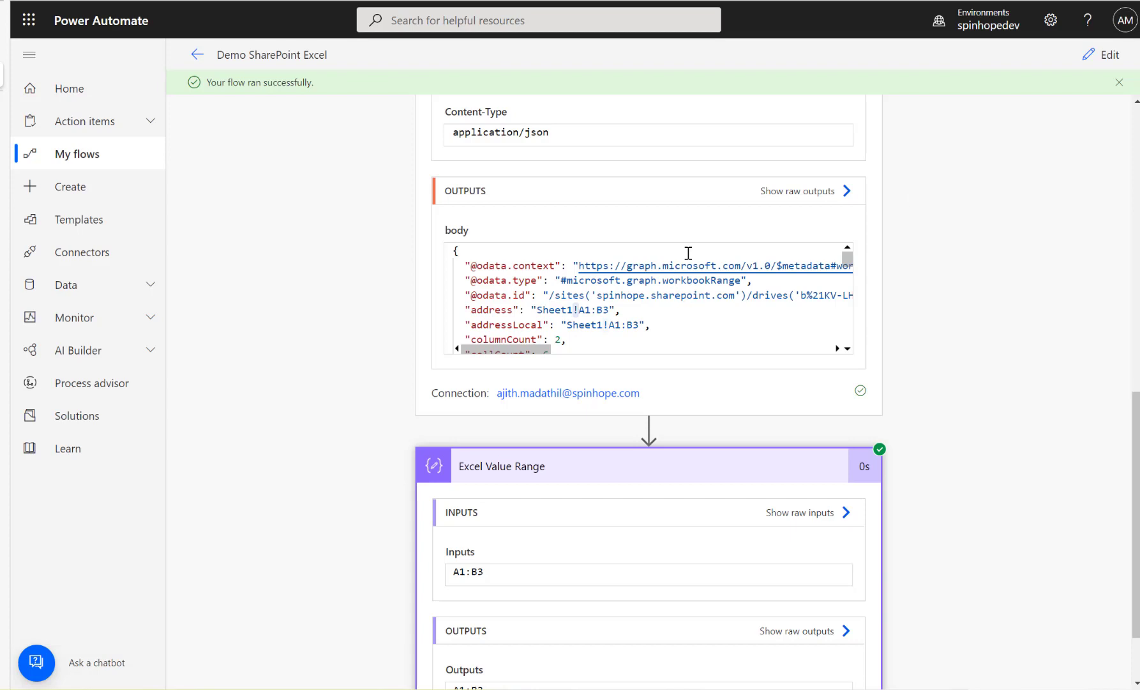
Return to editing the flow and insert the first copied Send an HTTP request action from the clipboard after Excel Value Range.
click(1102, 55)
scroll(739, 431, down, 2)
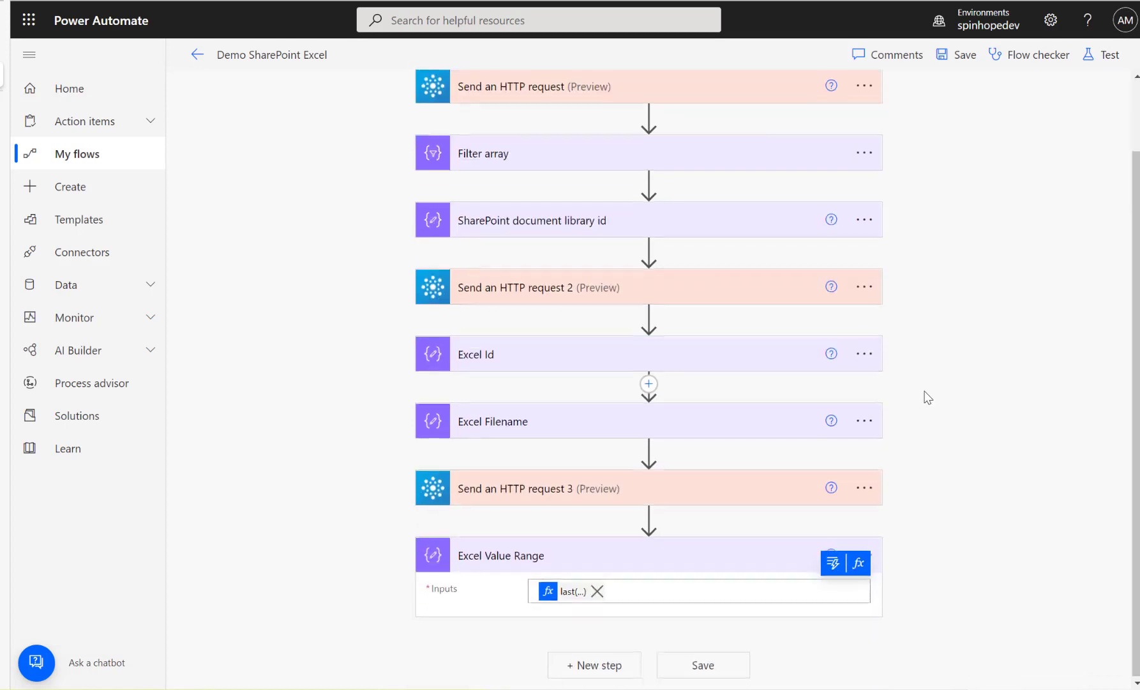
click(594, 662)
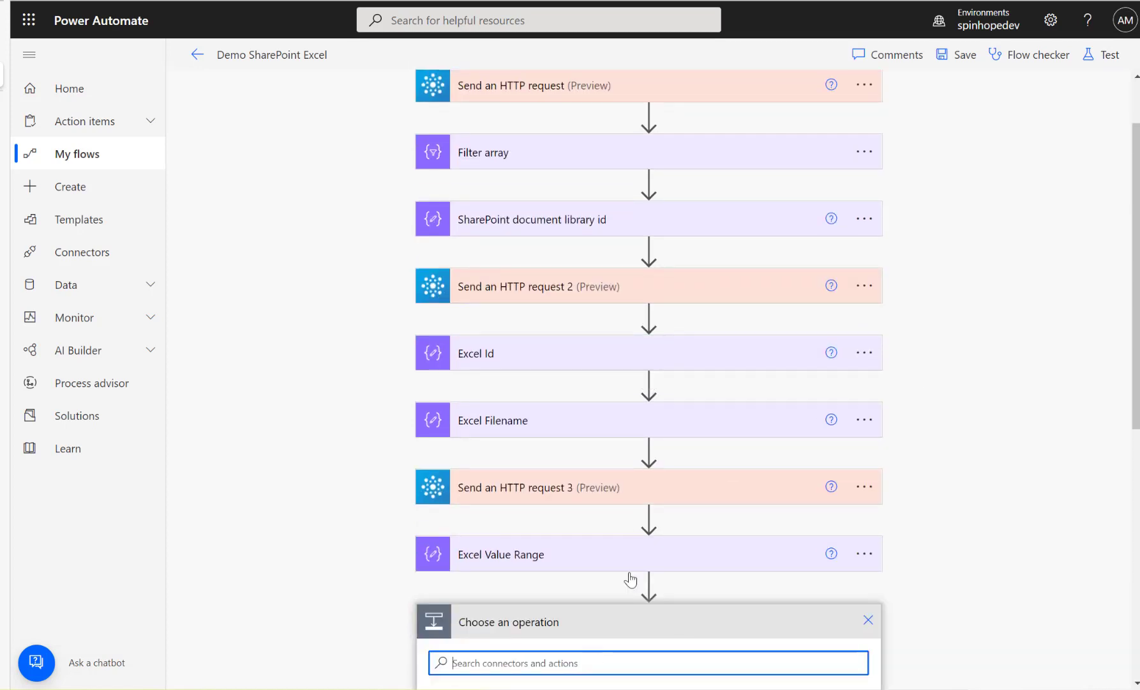
click(575, 496)
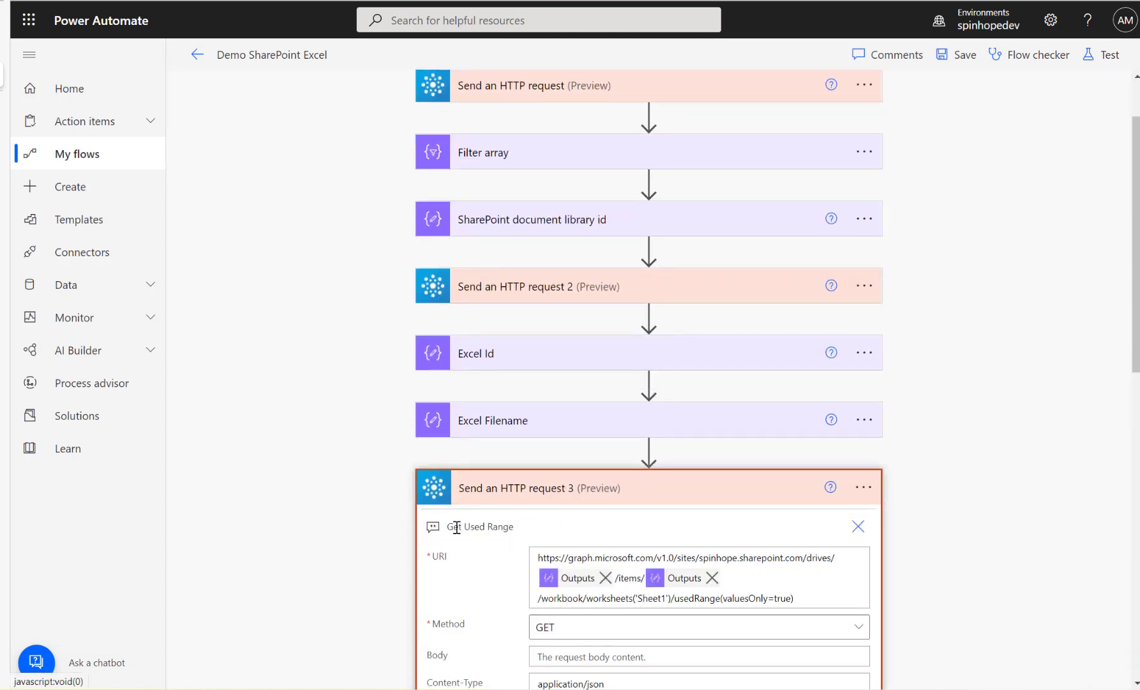
scroll(293, 509, down, 5)
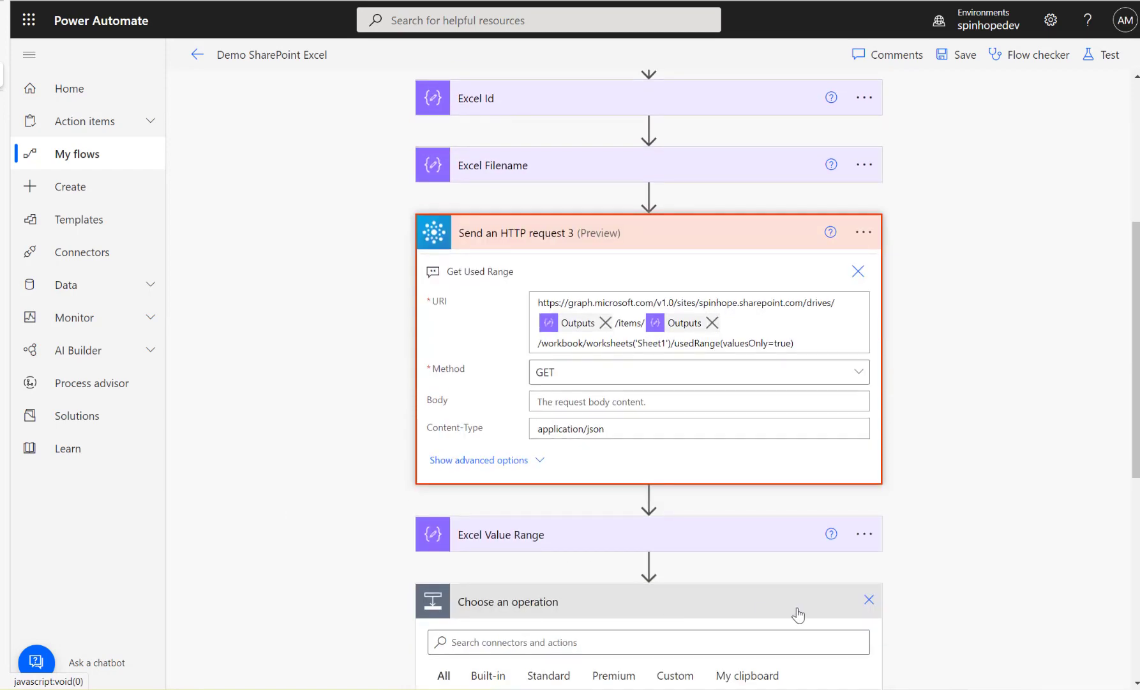
scroll(990, 534, down, 5)
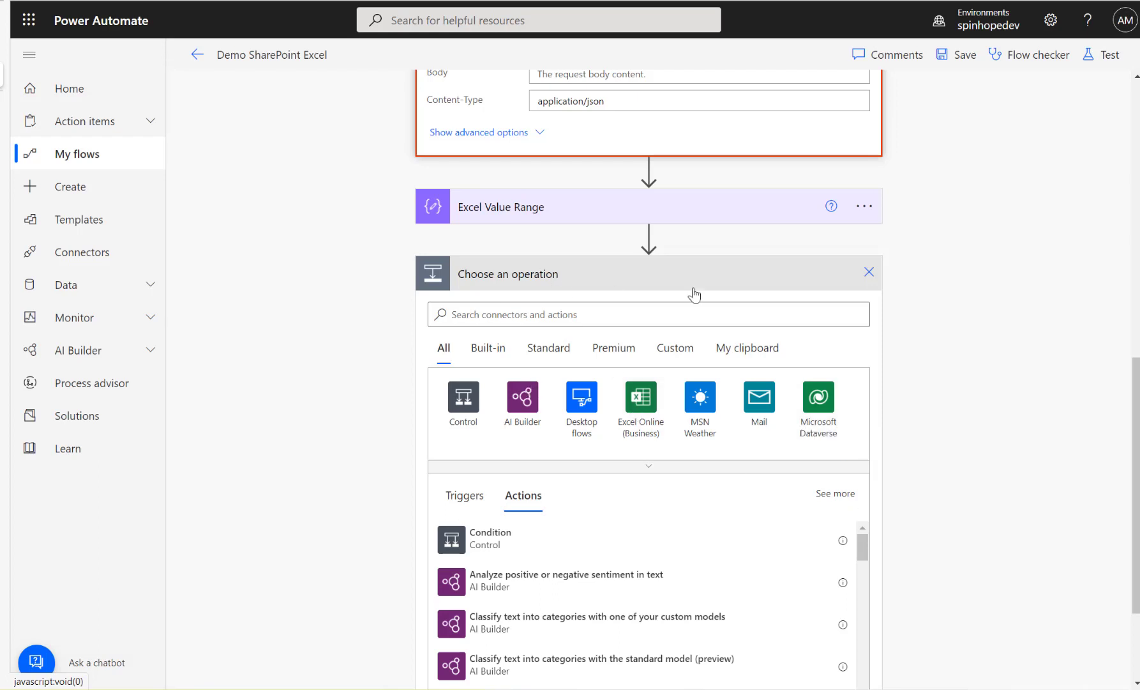
click(752, 347)
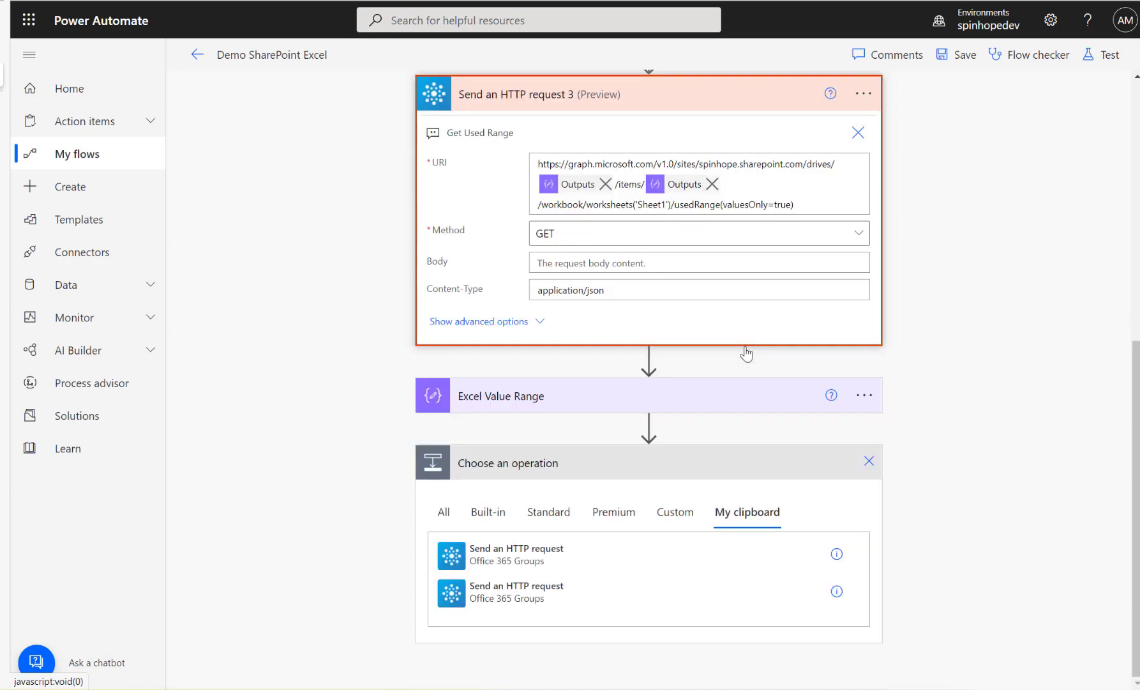
click(509, 565)
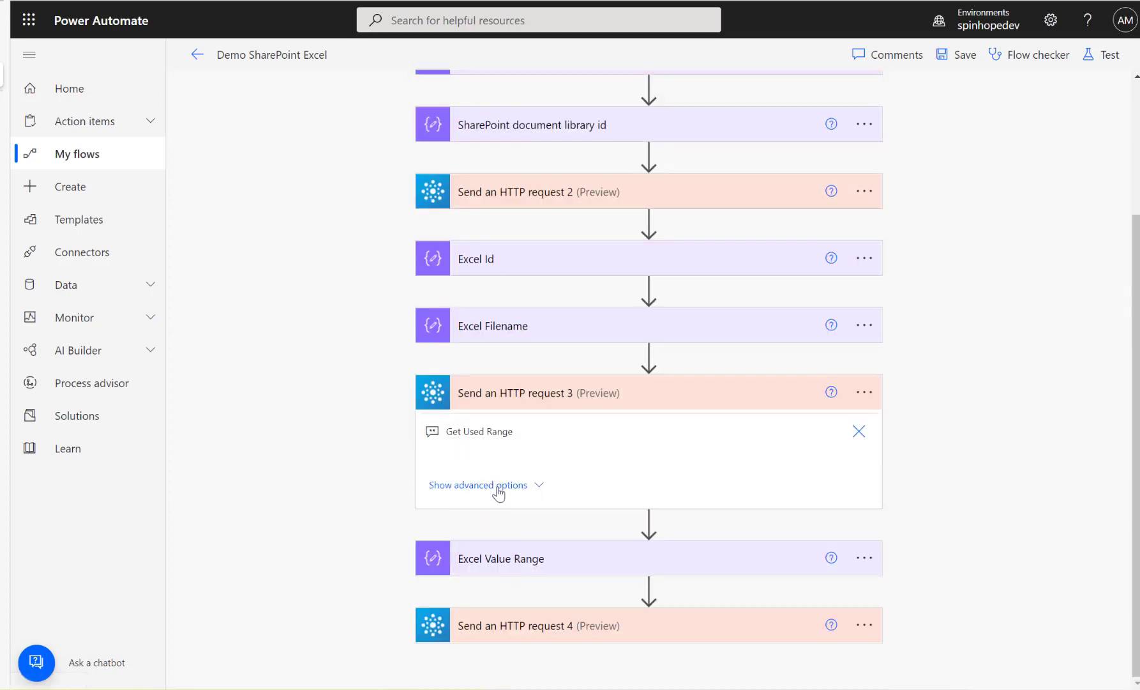
Expand Send an HTTP request 4 and remove its Get Document Library Id note.
click(531, 629)
scroll(353, 576, down, 3)
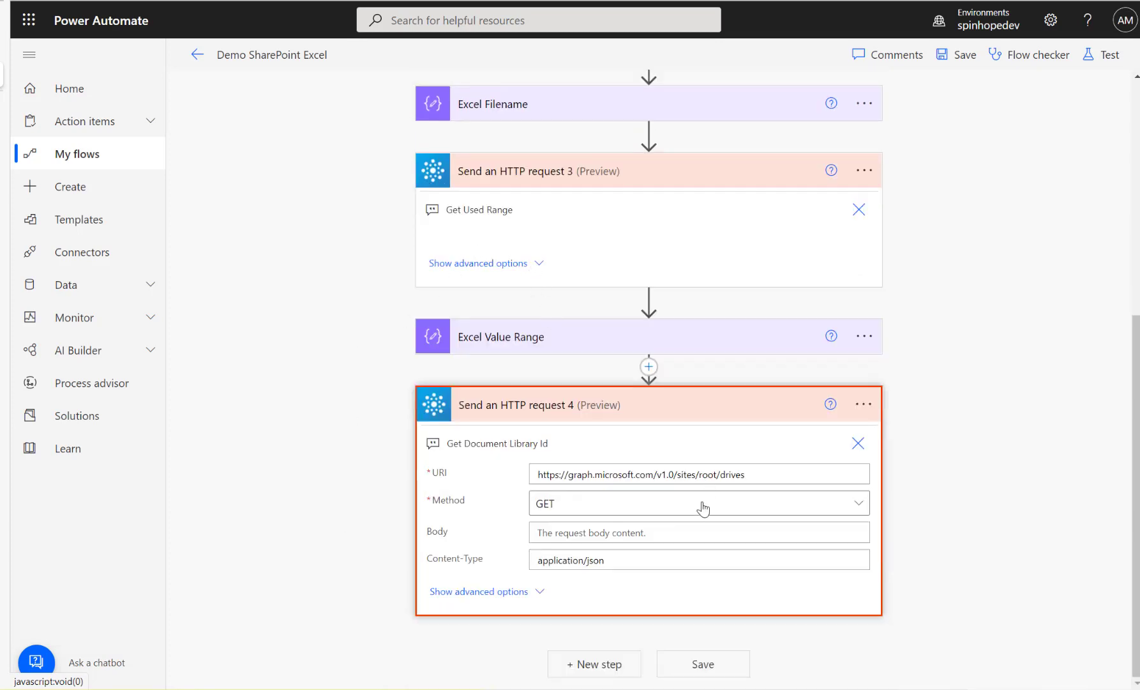
click(780, 476)
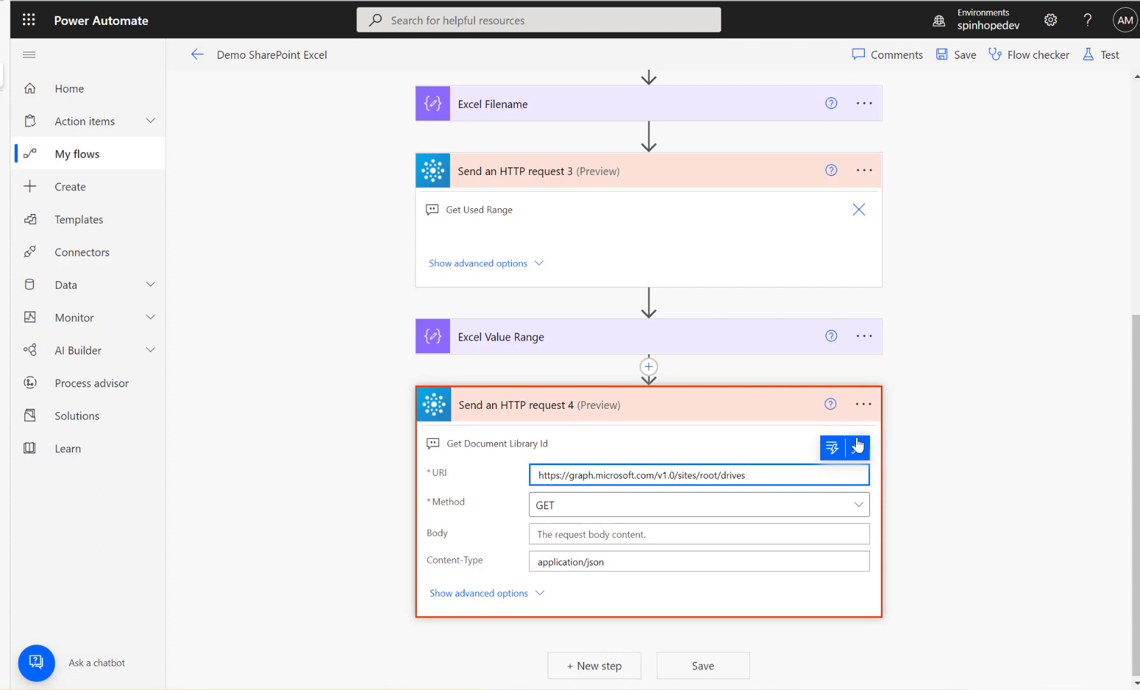
click(1005, 447)
click(858, 445)
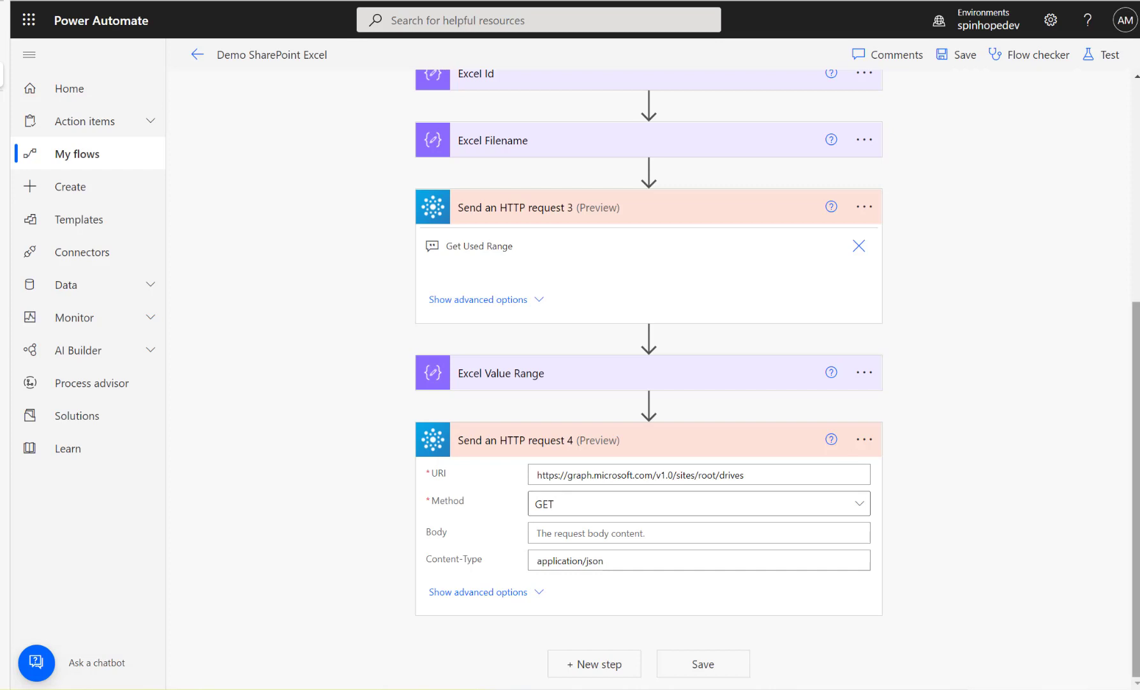
drag(769, 474, 398, 480)
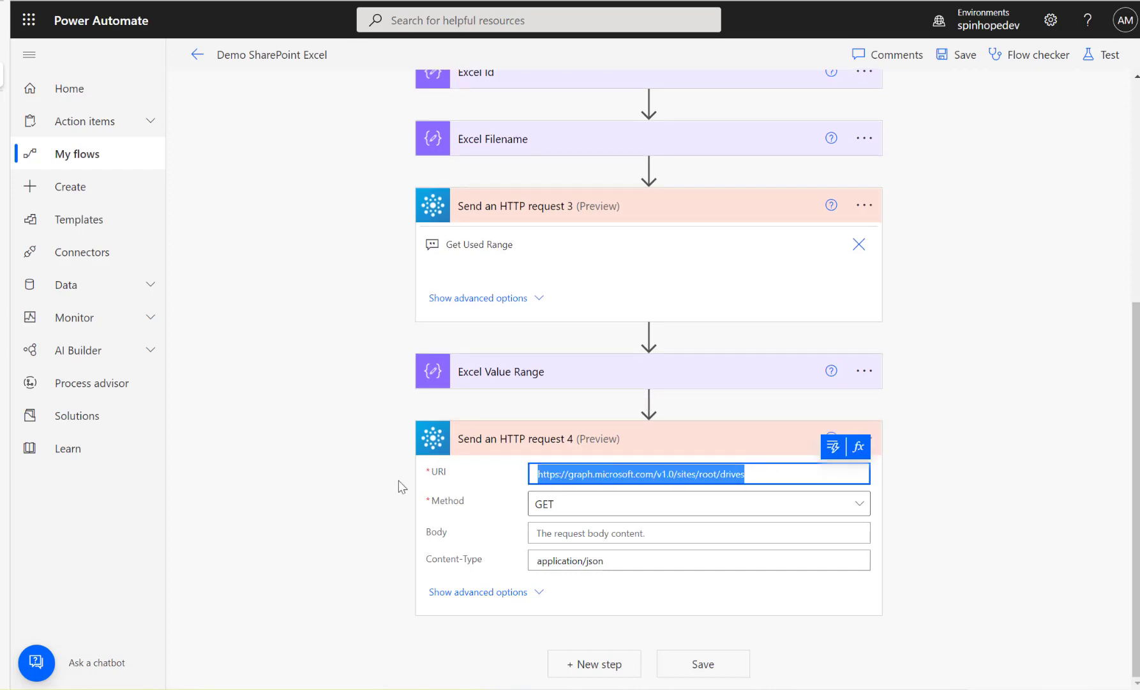
text(https://graph.microsoft.com/v1.0/sites/spinhope.sharepoint.com/drives/Outputs/items/Outputs/workbook/worksheets('Sheet1')/tables/add)
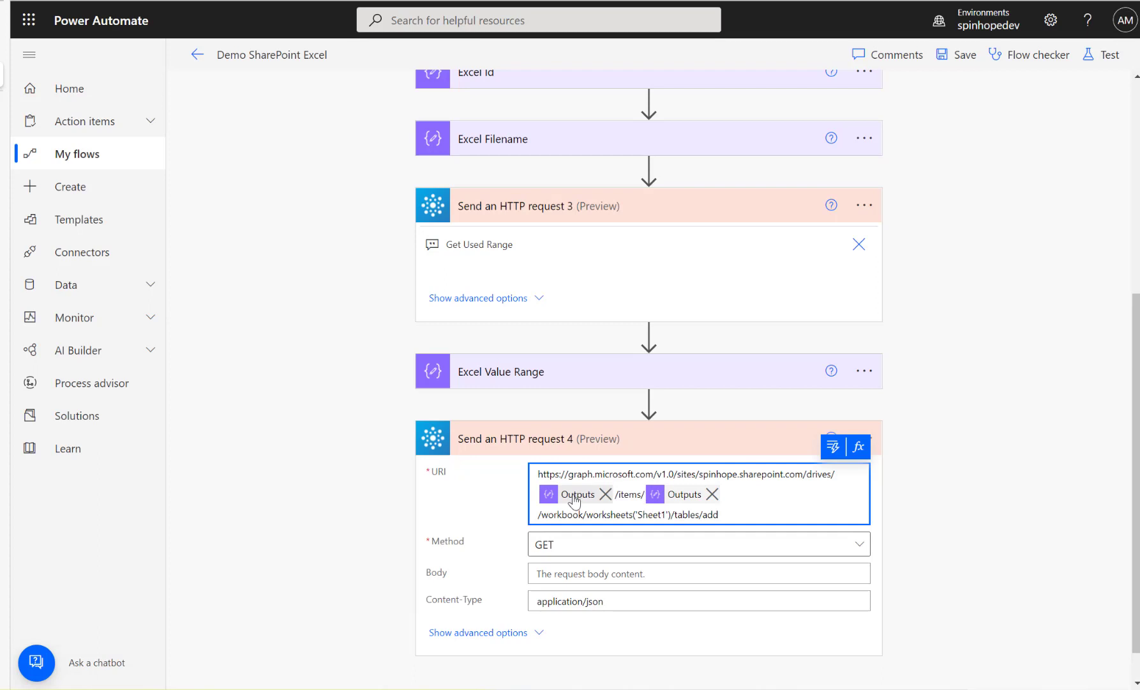
double_click(712, 472)
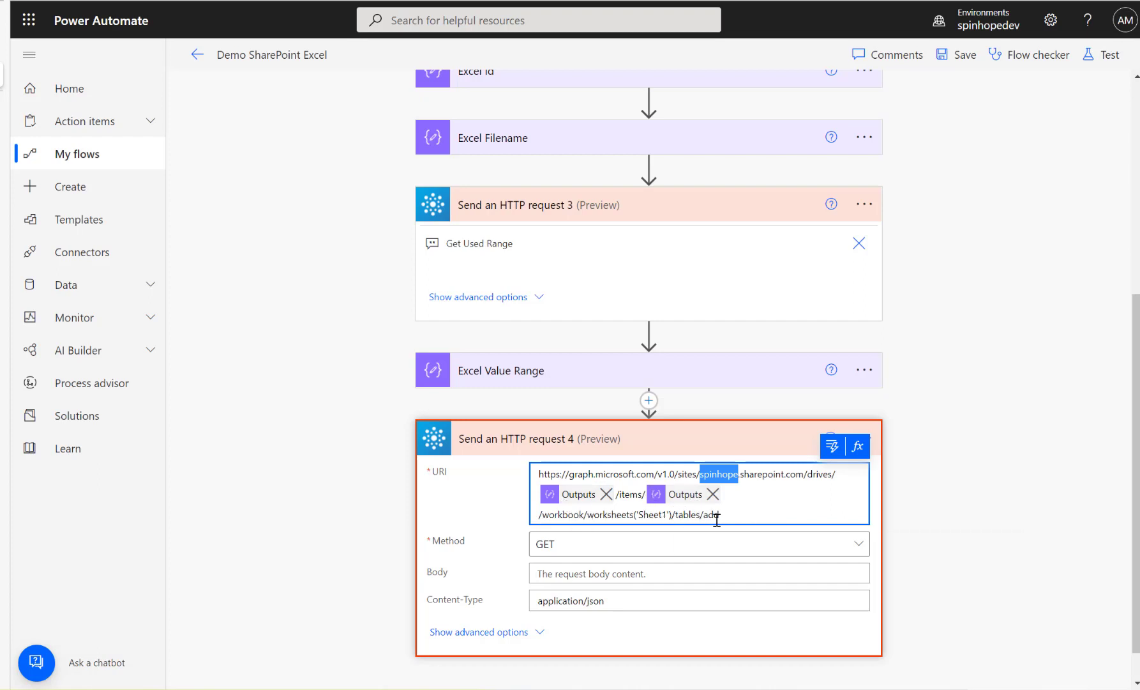
click(738, 516)
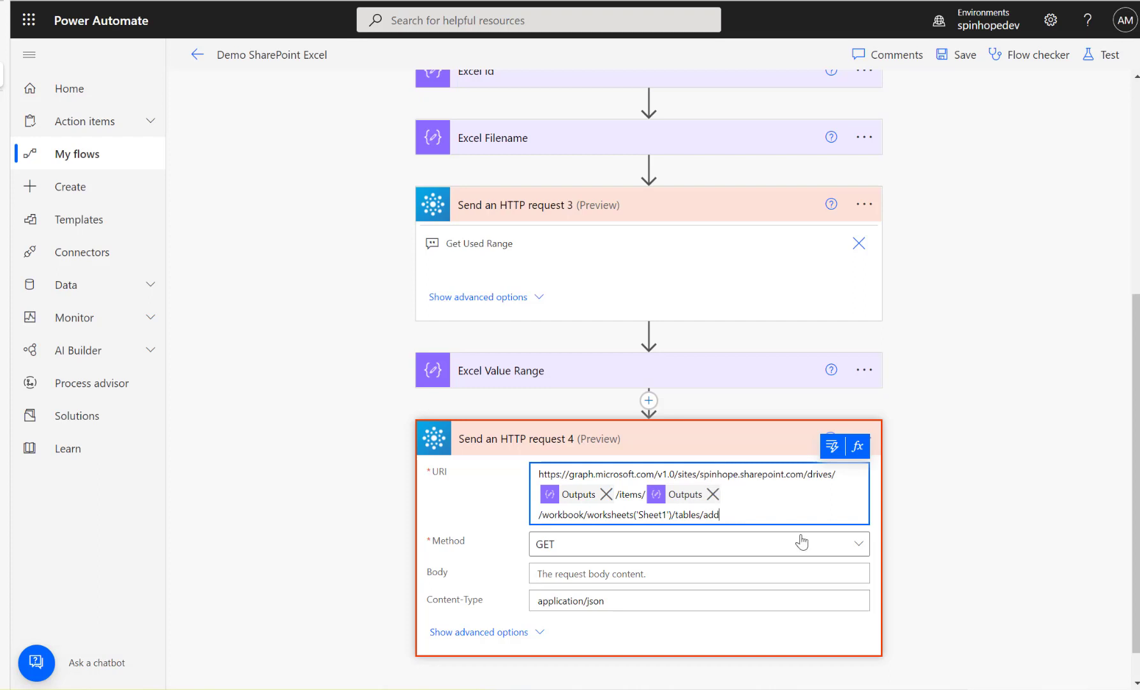
click(856, 544)
click(687, 389)
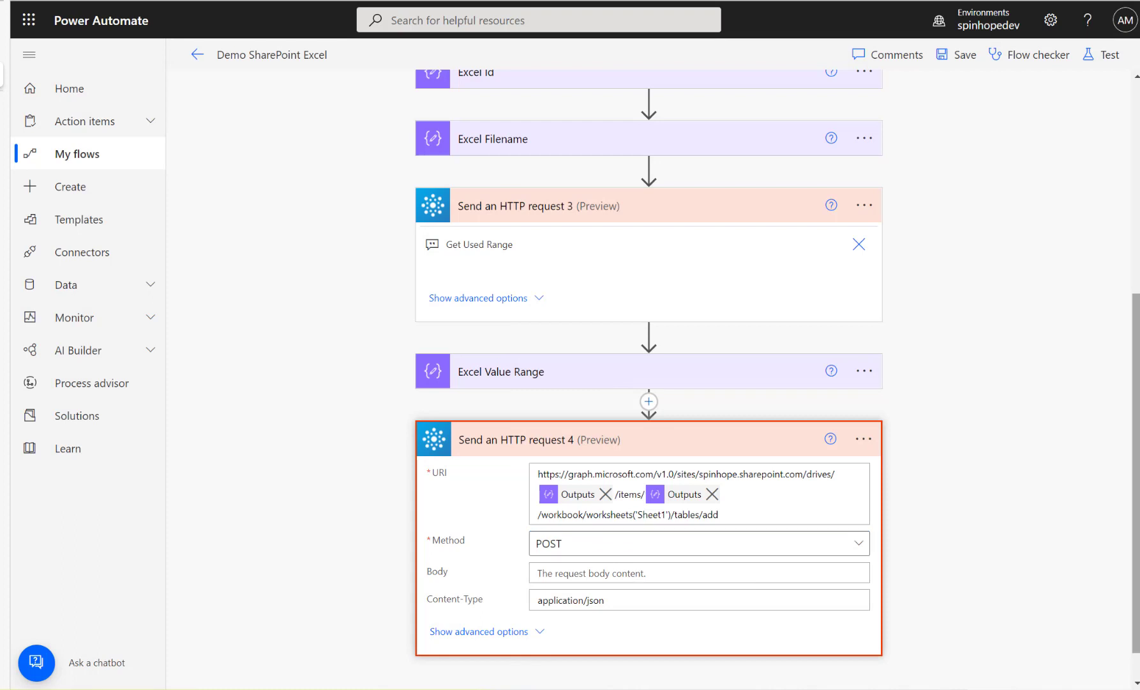
Fill the body of Send an HTTP request 4 with JSON setting "address" to a dynamic Outputs value and "hasHeaders" to true.
click(570, 571)
text({   "address": "Outputs",   "hasHeaders": true })
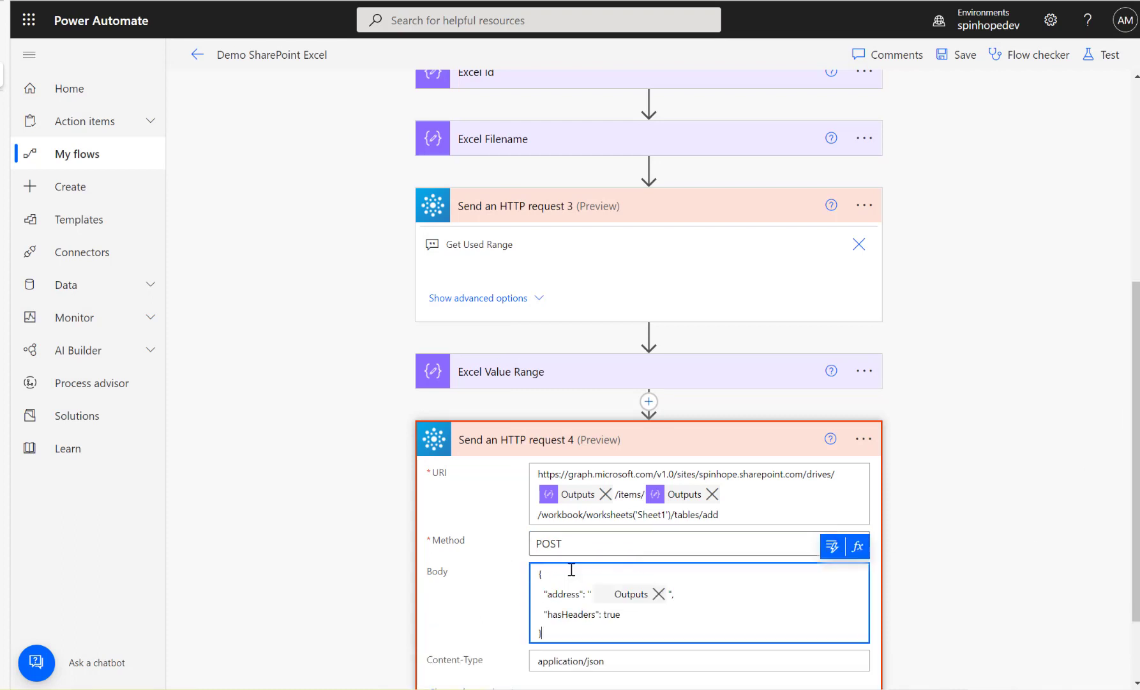
scroll(395, 555, down, 2)
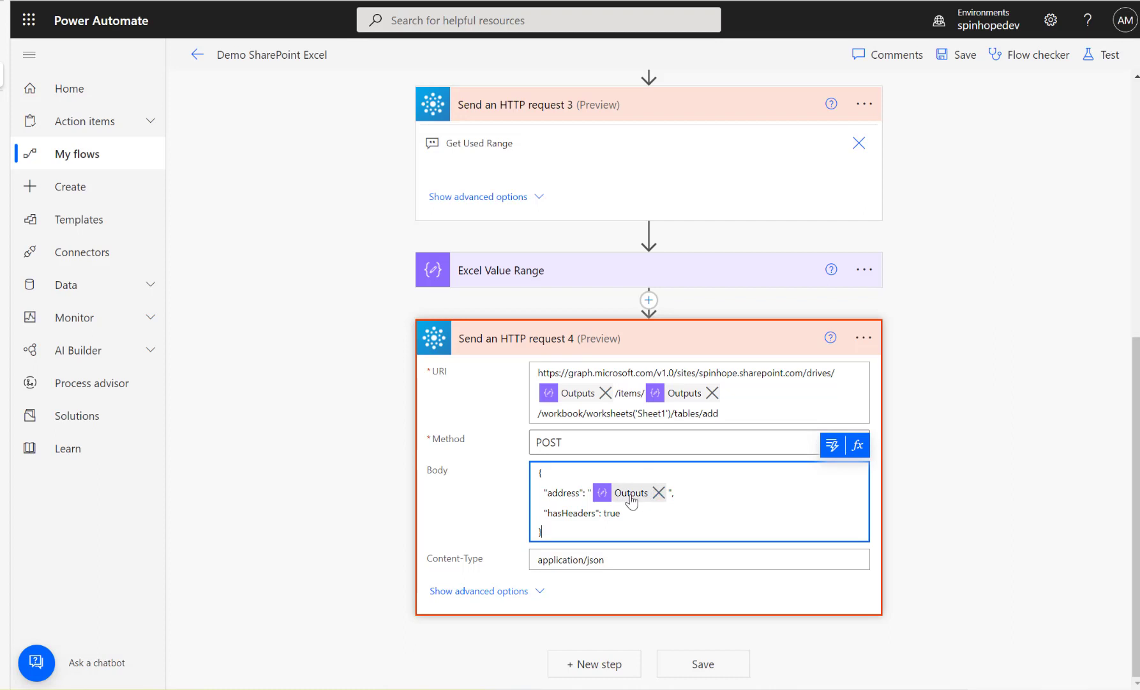
Change the note on Send an HTTP request 4 to "Create Table".
mouse_move(630, 501)
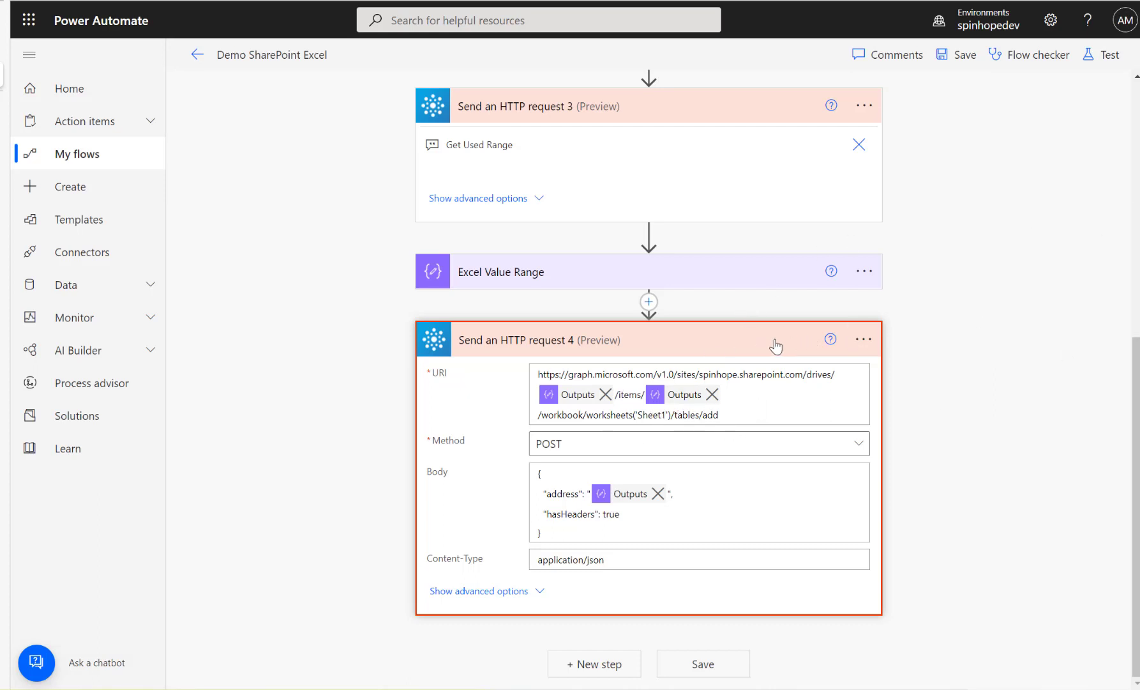
click(864, 339)
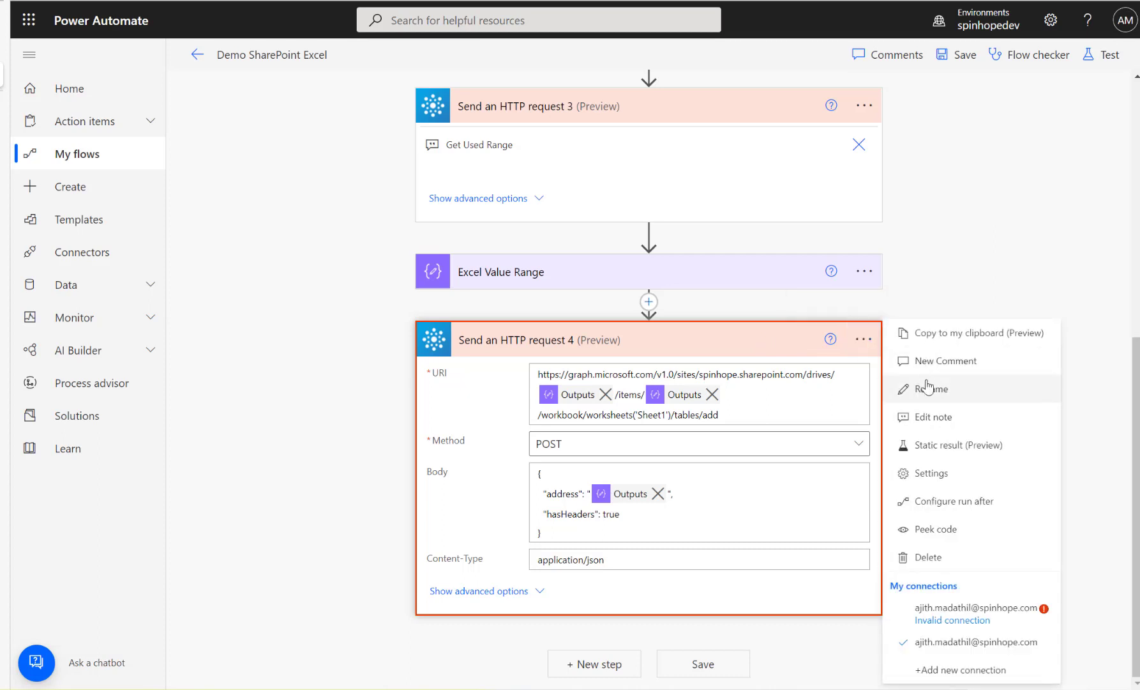
click(936, 417)
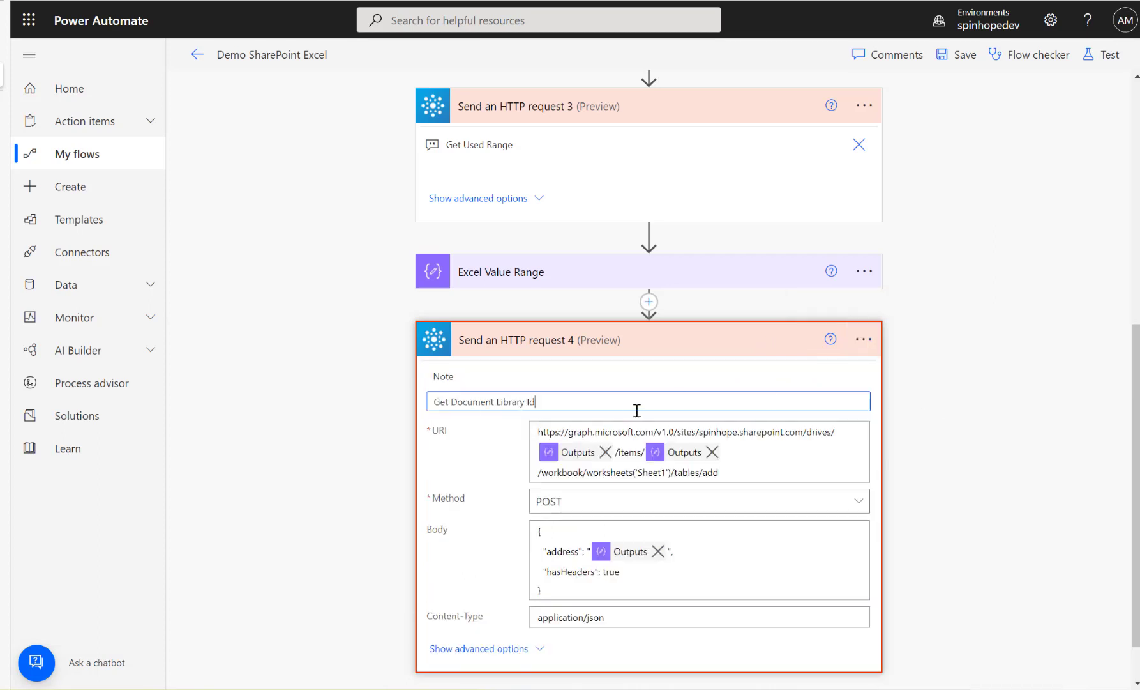
drag(576, 401, 87, 392)
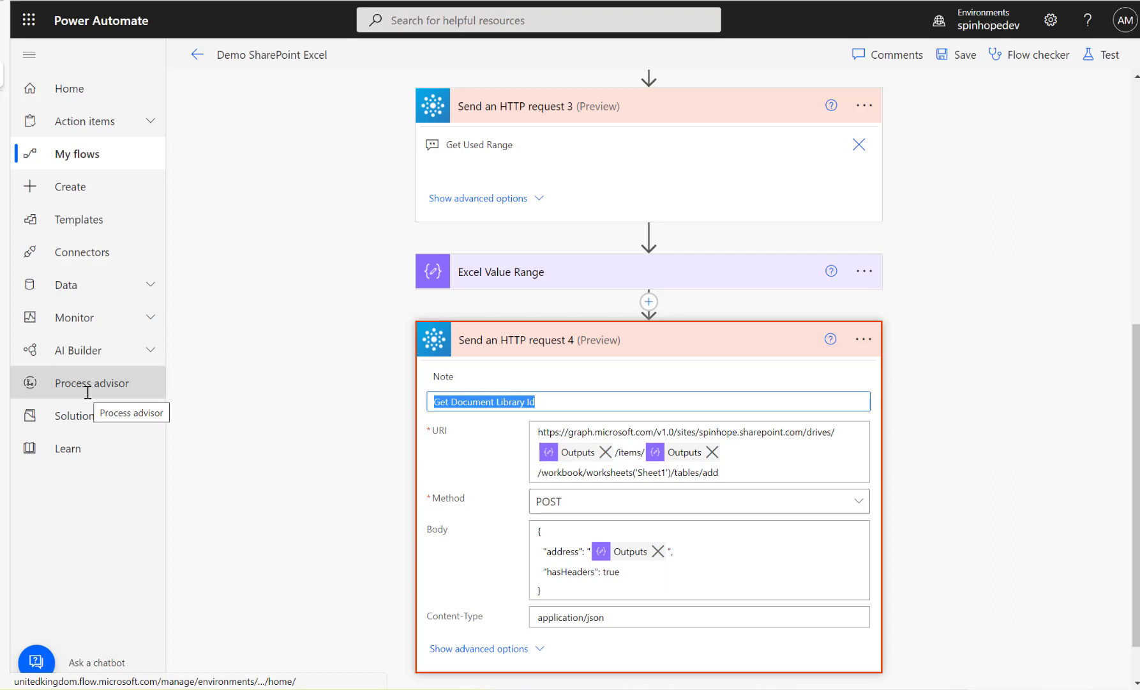
text(Crate)
key(BackSpace)
key(BackSpace)
text(eate )
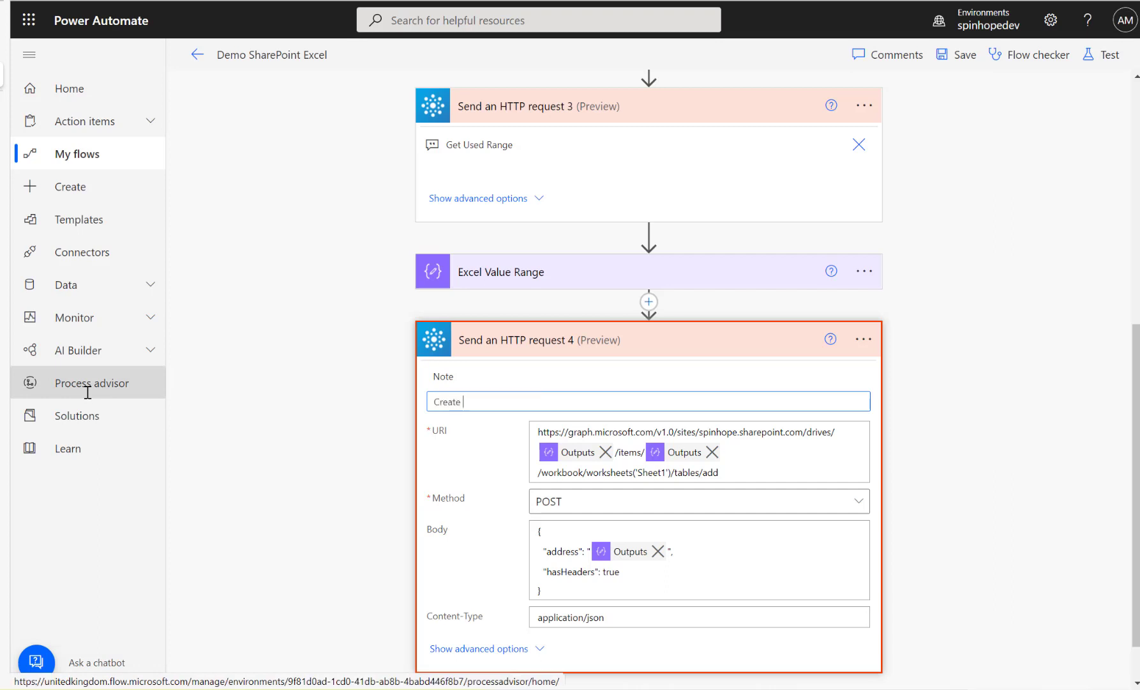
text(Table)
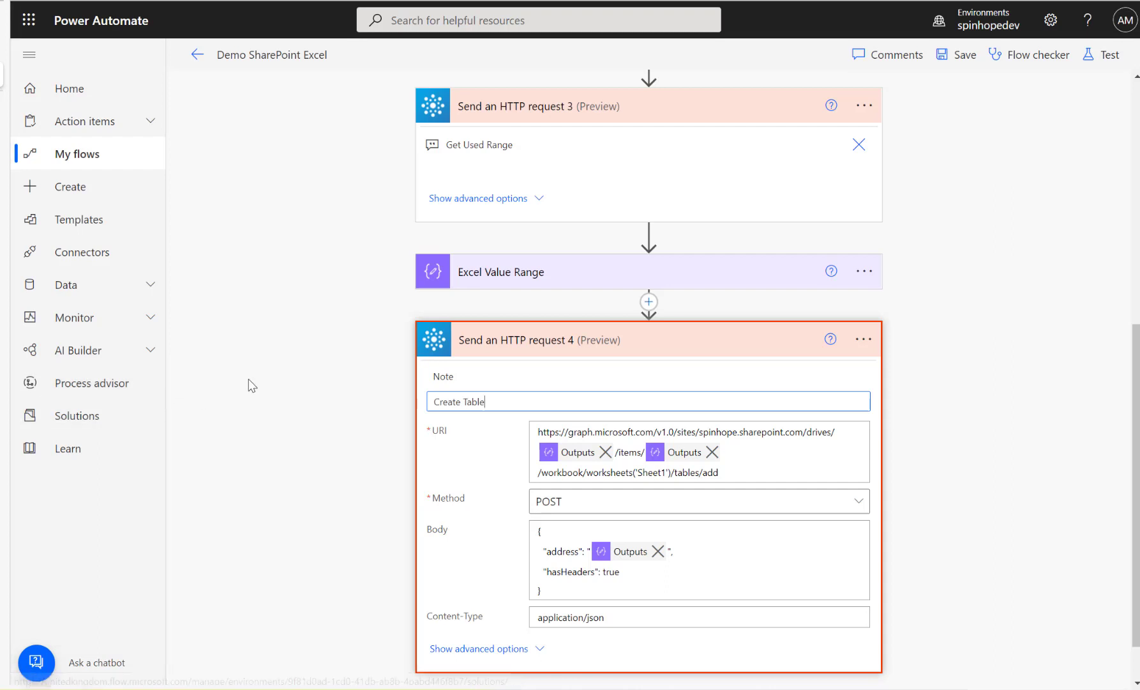
click(303, 390)
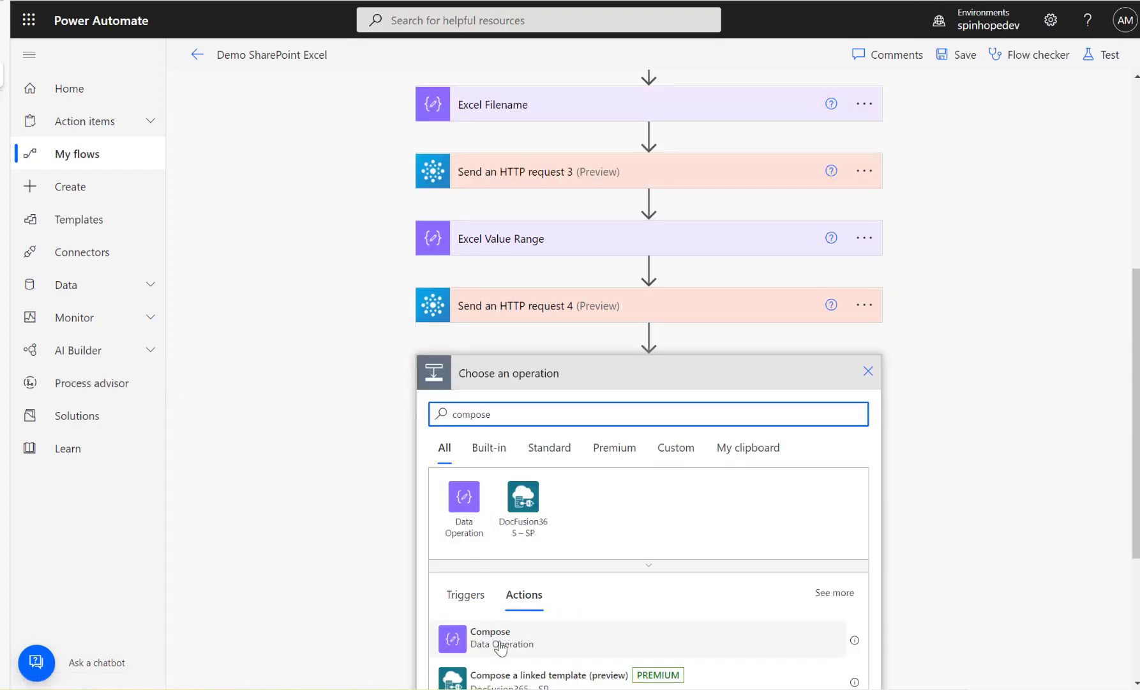
Add a Data Operation Compose action after Send an HTTP request 4 and rename it Excel Table Id.
click(501, 646)
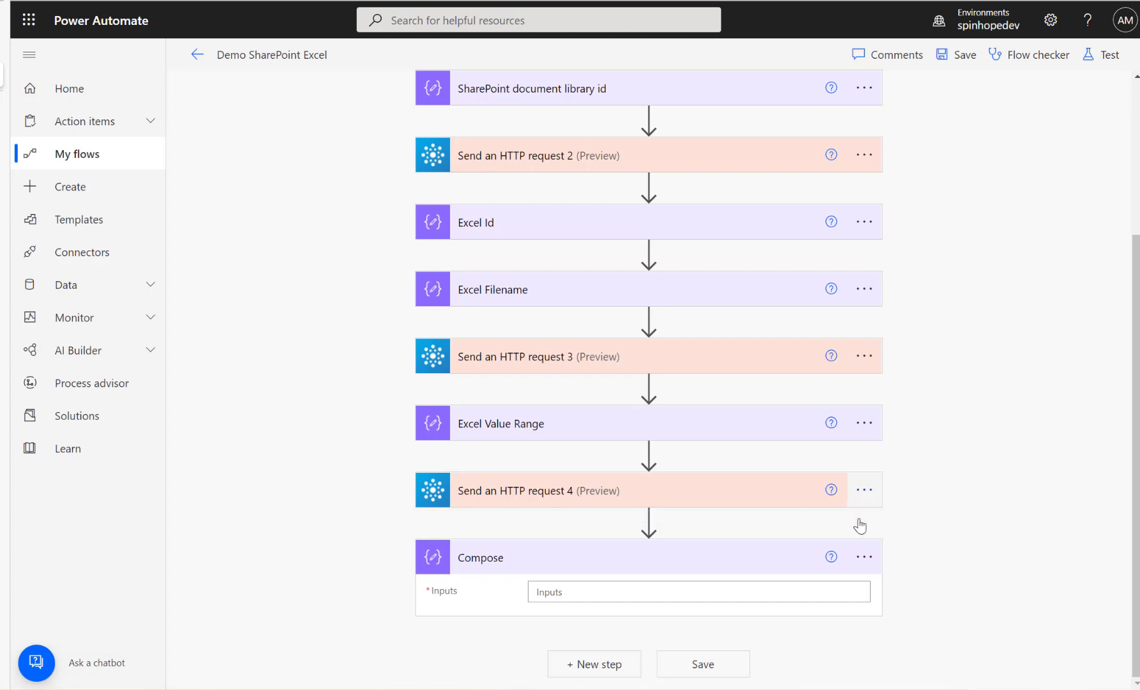
click(865, 556)
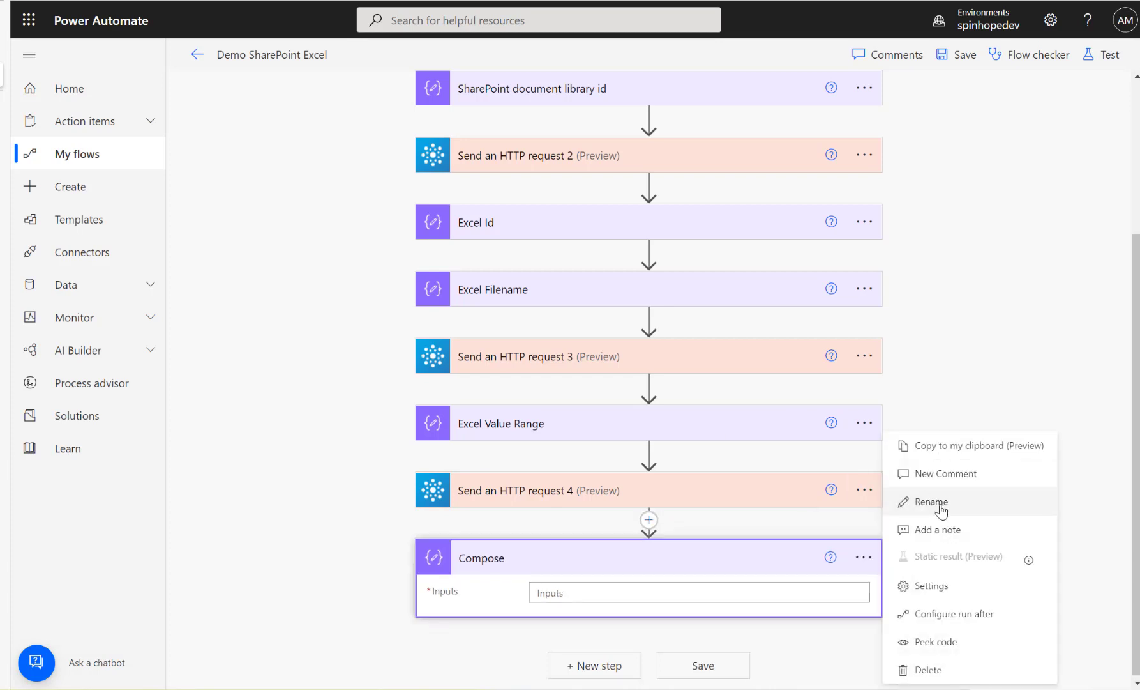
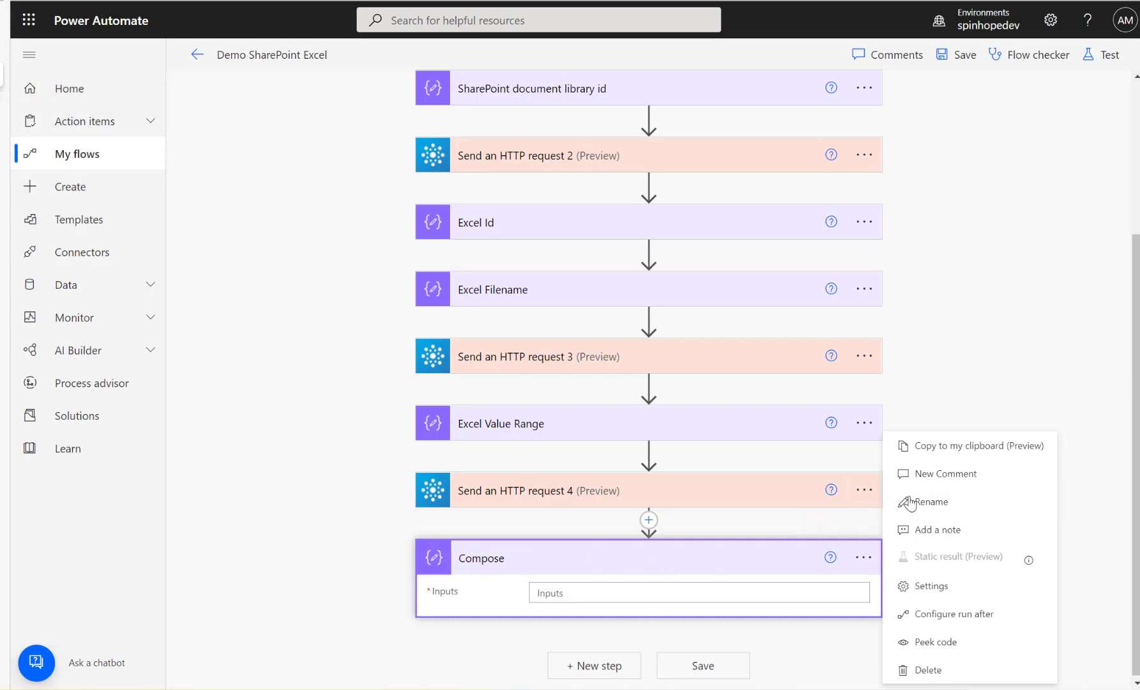
click(944, 505)
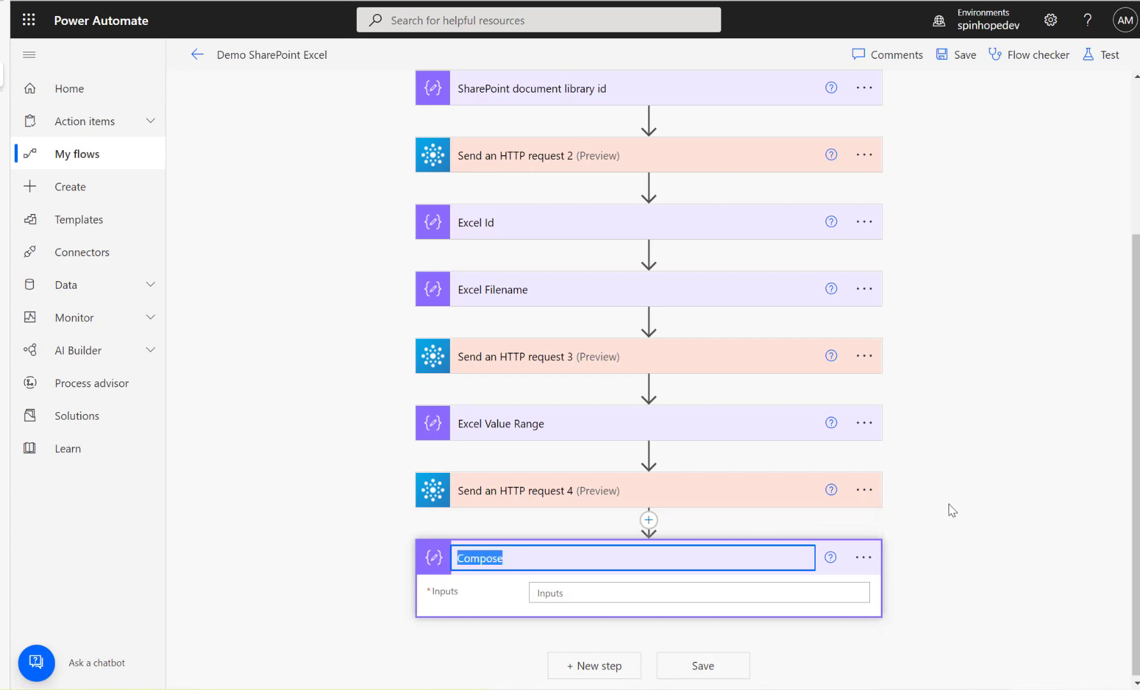
text(Excel Table Id)
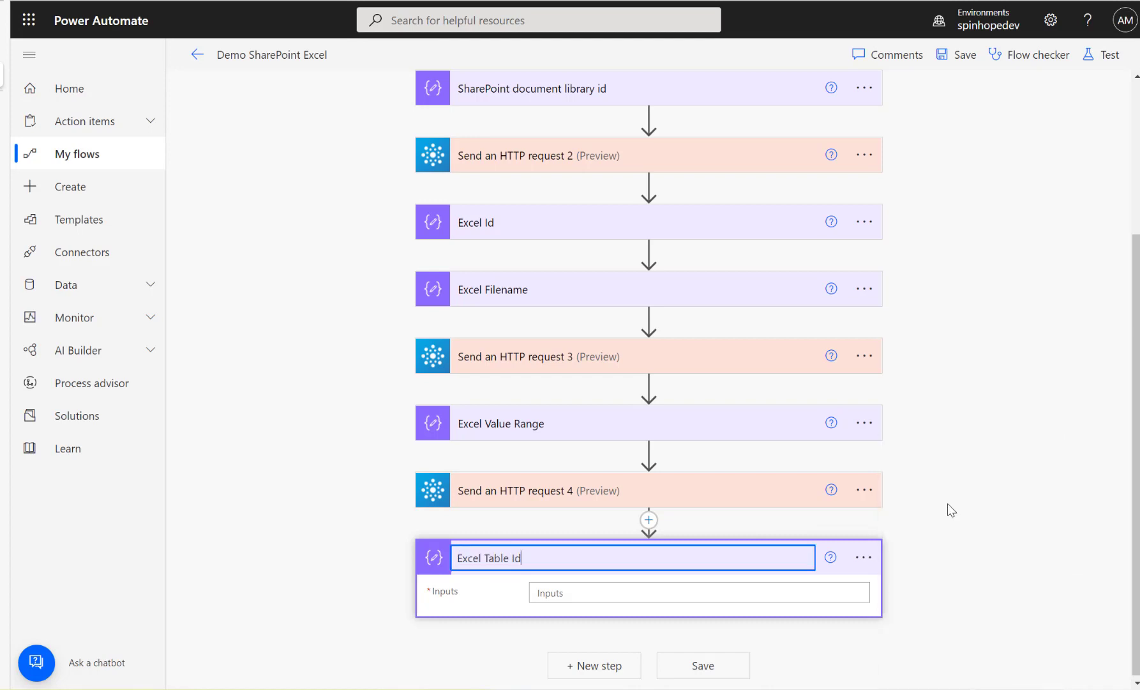
Set the input of Excel Table Id to the expression body('Send_an_HTTP_request_3')?['id'].
click(613, 592)
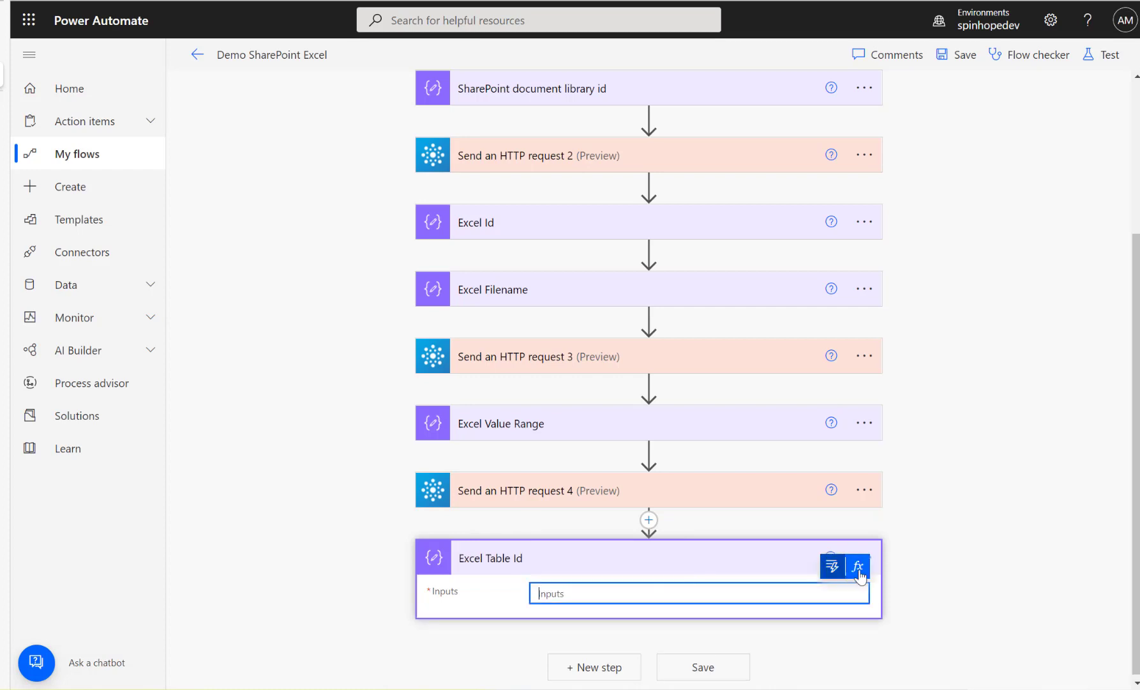
click(859, 566)
text(body('Send_an_HTTP_request_7')?['id'])
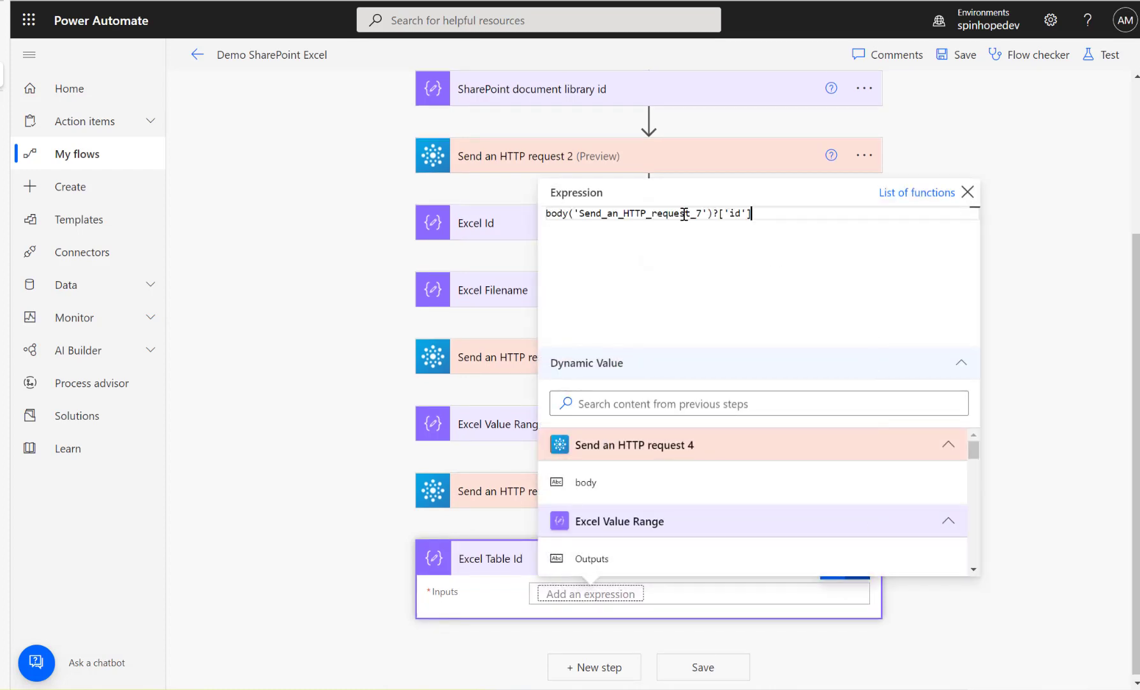
drag(807, 216, 348, 211)
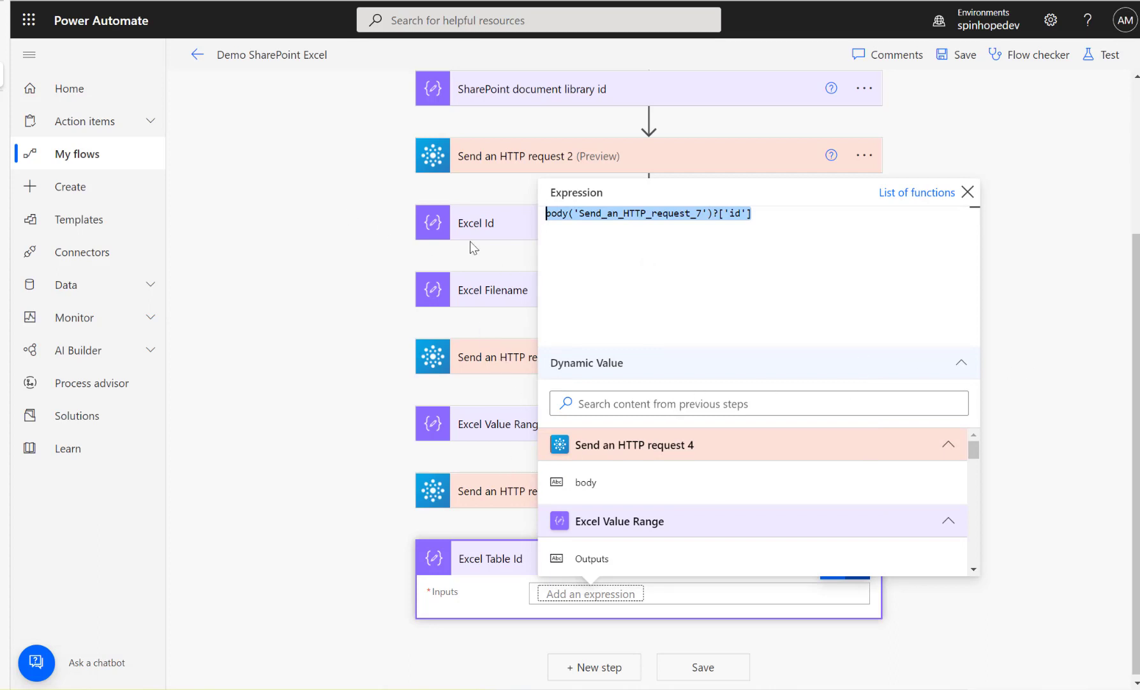
click(709, 215)
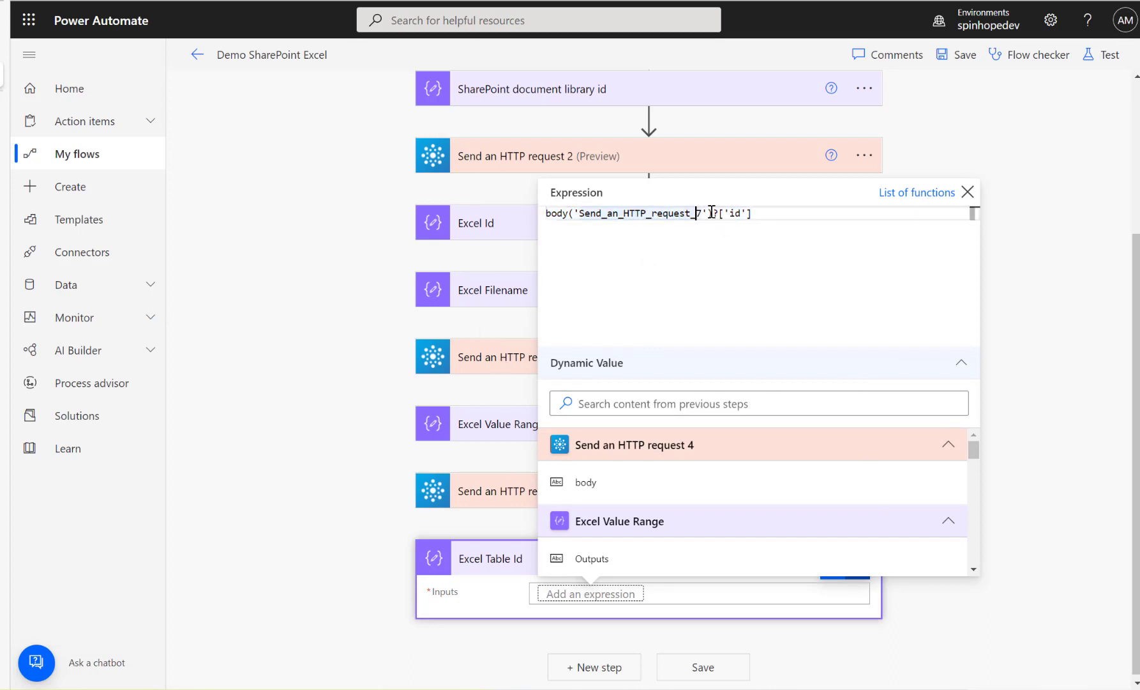
key(BackSpace)
text(3)
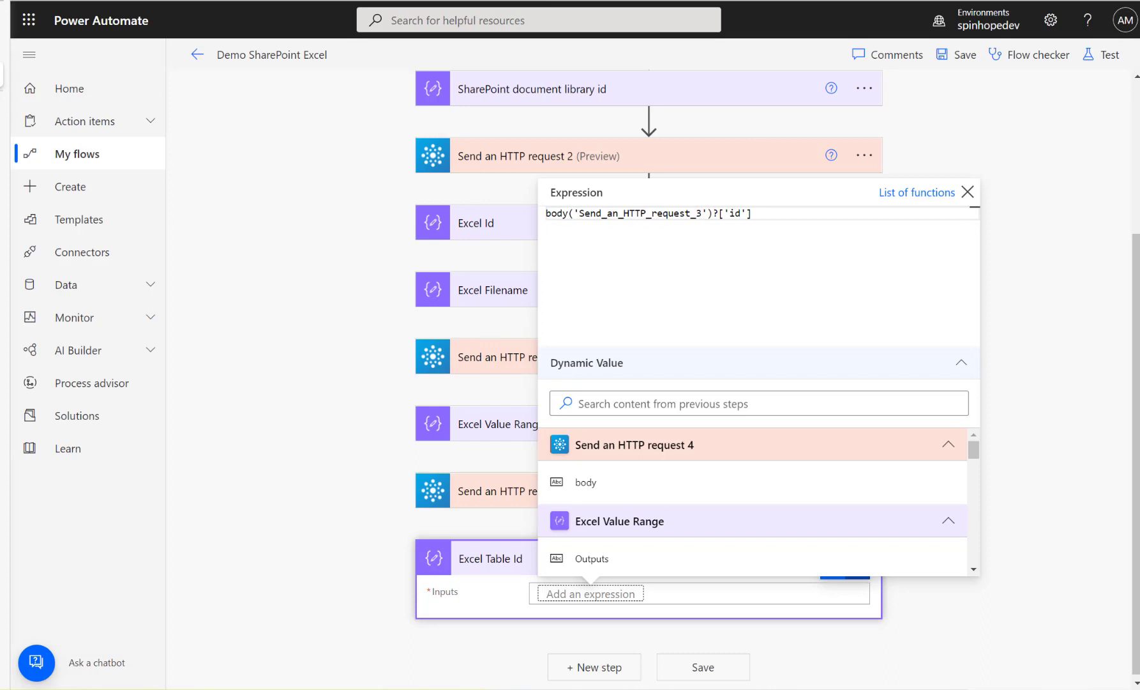
click(333, 510)
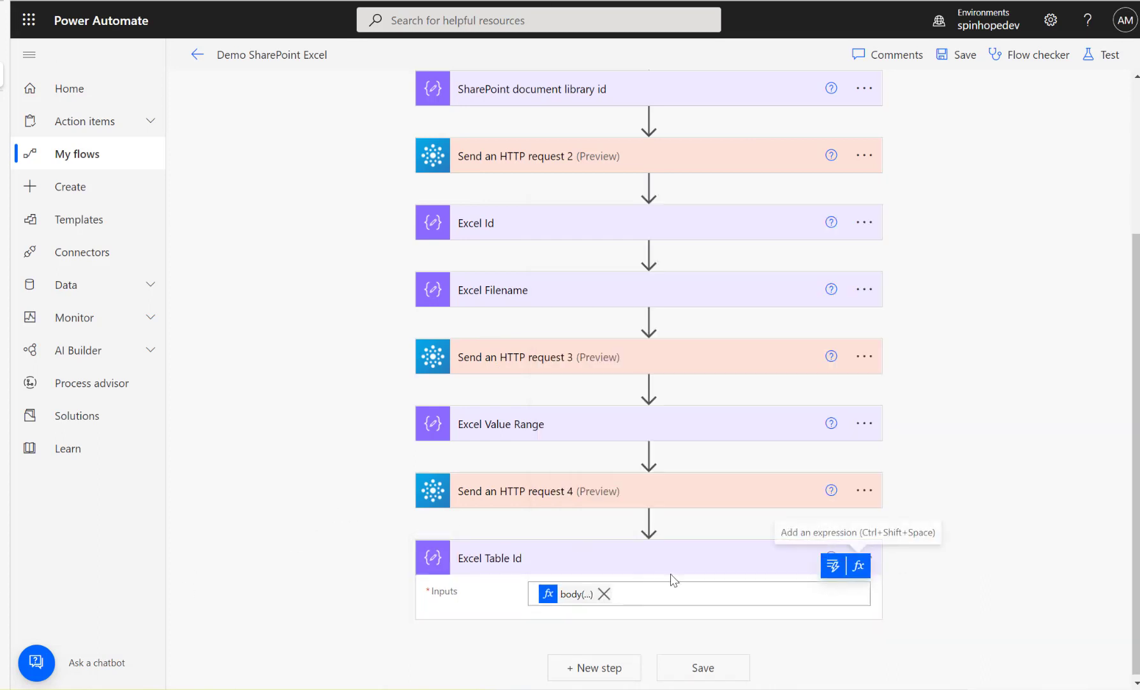
Correct the Excel Table Id expression to body('Send_an_HTTP_request_4')?['id'] and reopen it to check it.
click(577, 594)
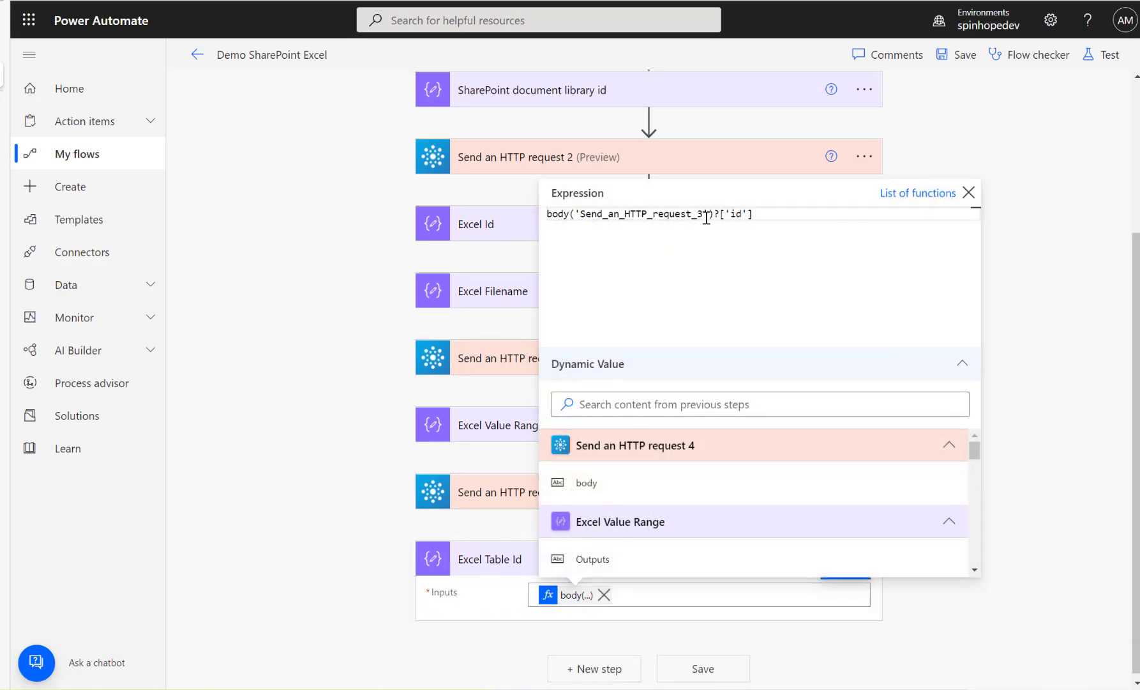
key(BackSpace)
text(4)
click(330, 364)
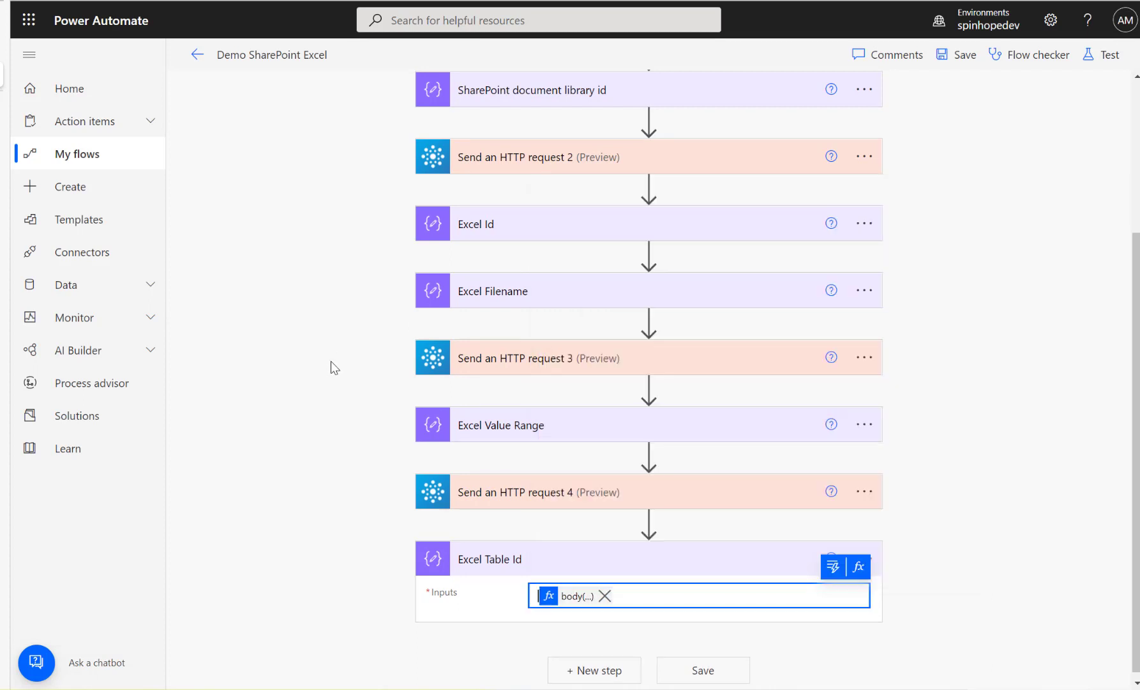
click(578, 596)
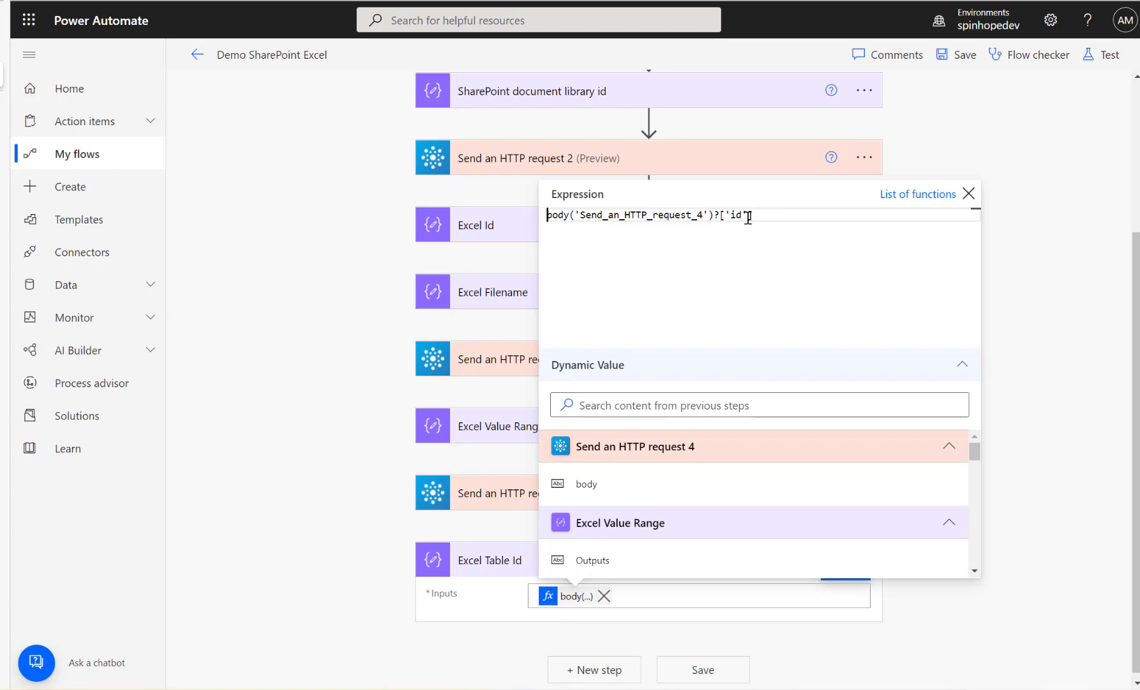
click(362, 483)
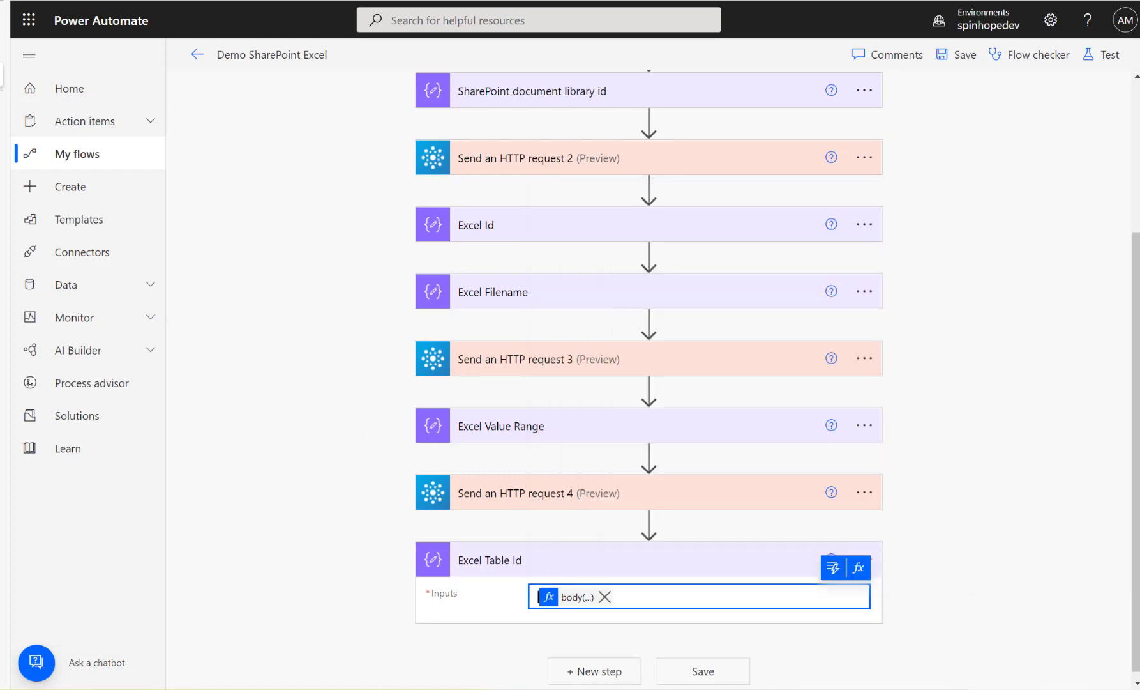
Add the Excel Online (Business) action List rows present in a table after Excel Table Id and switch it to the valid work account connection.
click(618, 672)
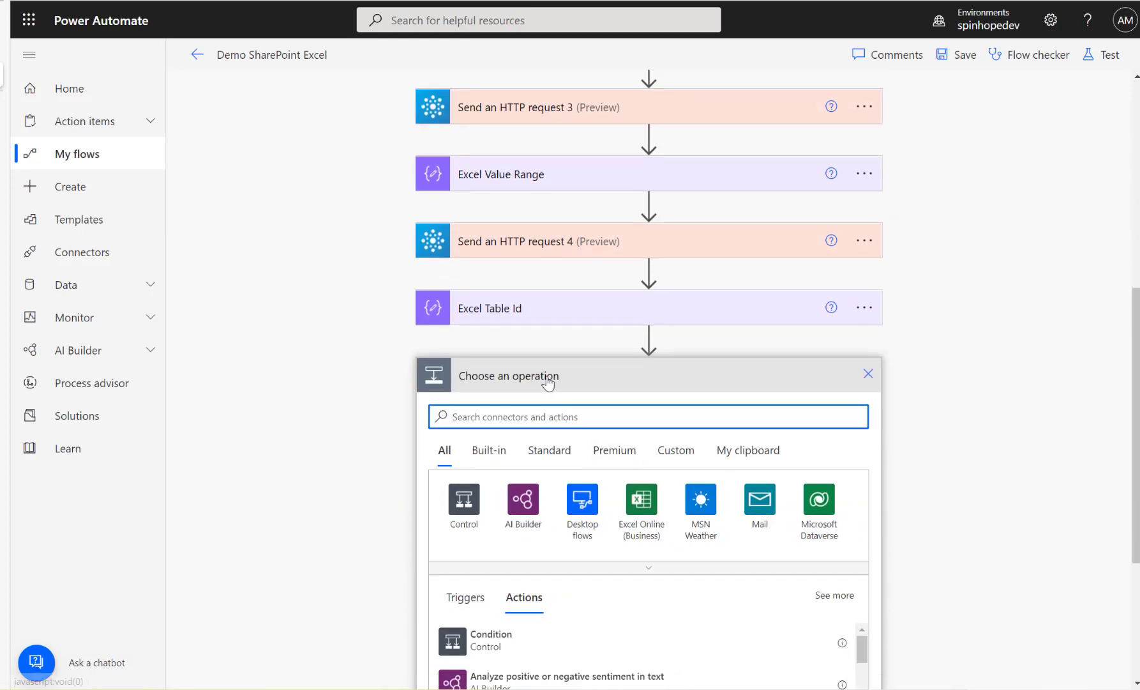
click(641, 500)
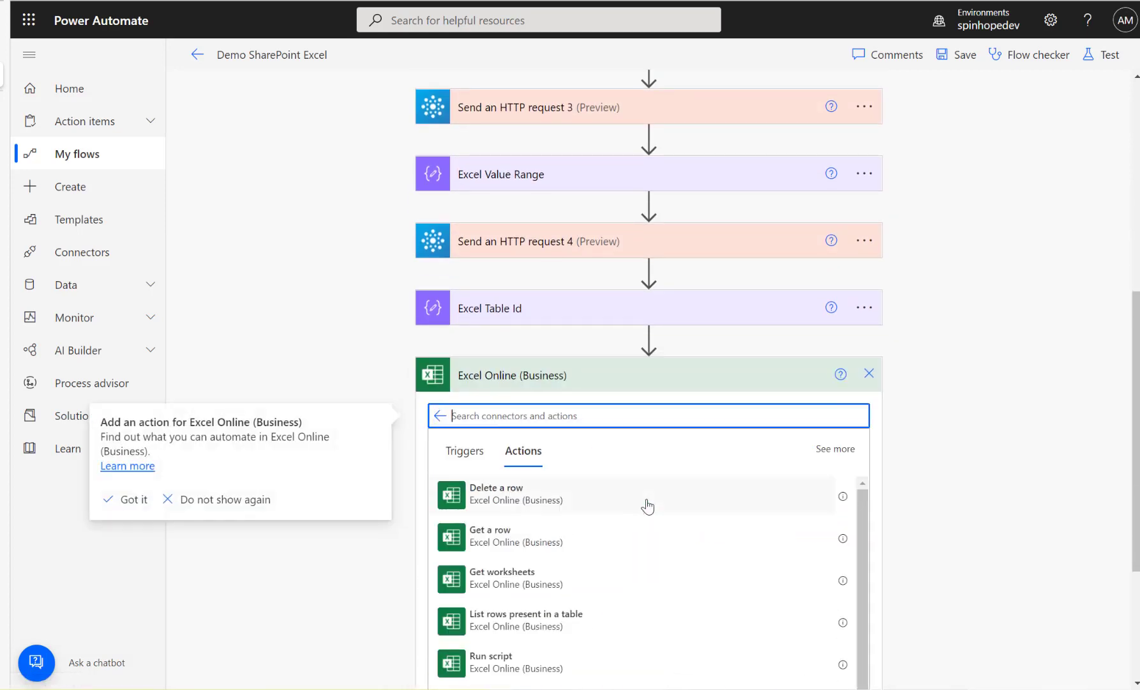
scroll(688, 578, down, 1)
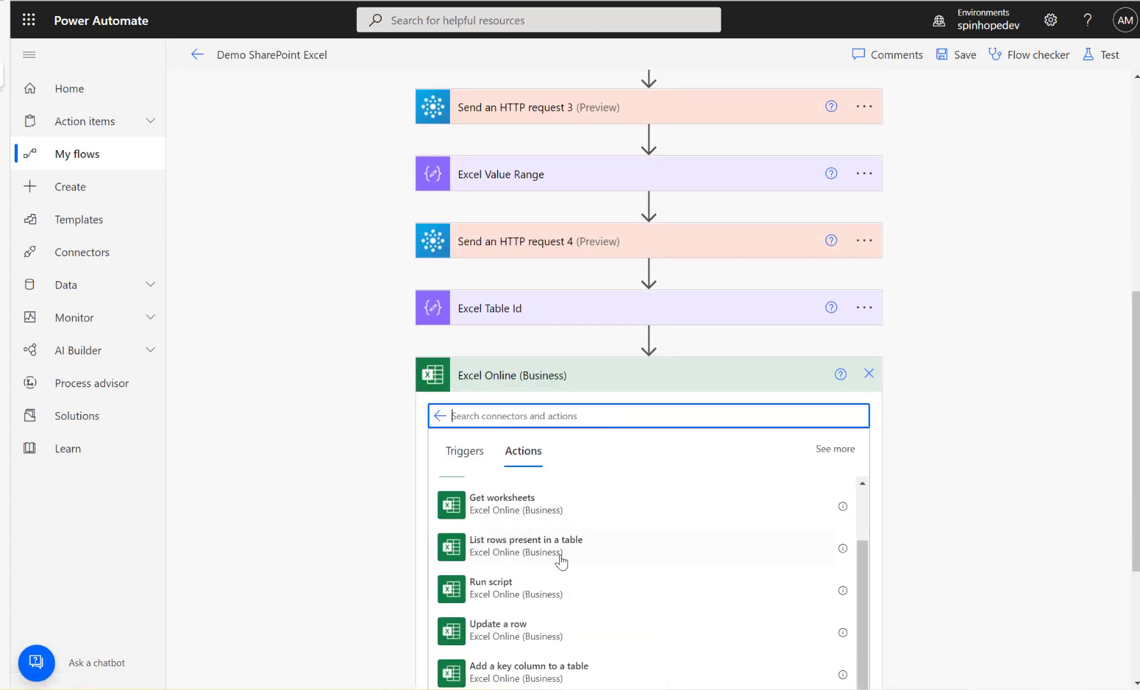
click(553, 560)
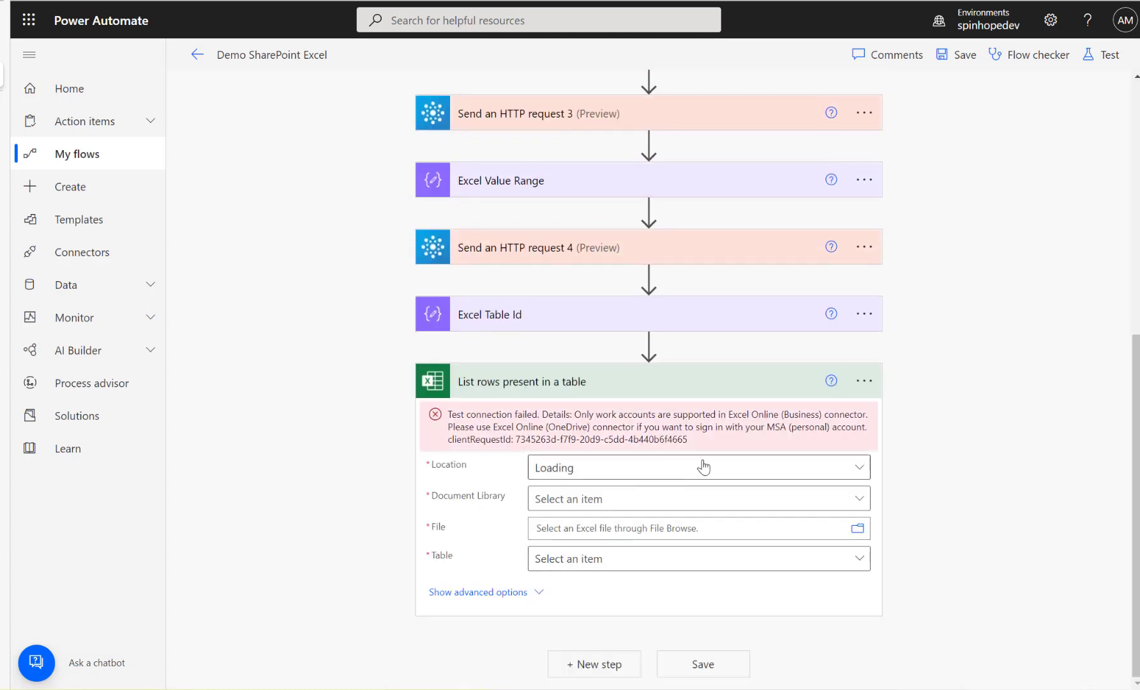
click(864, 380)
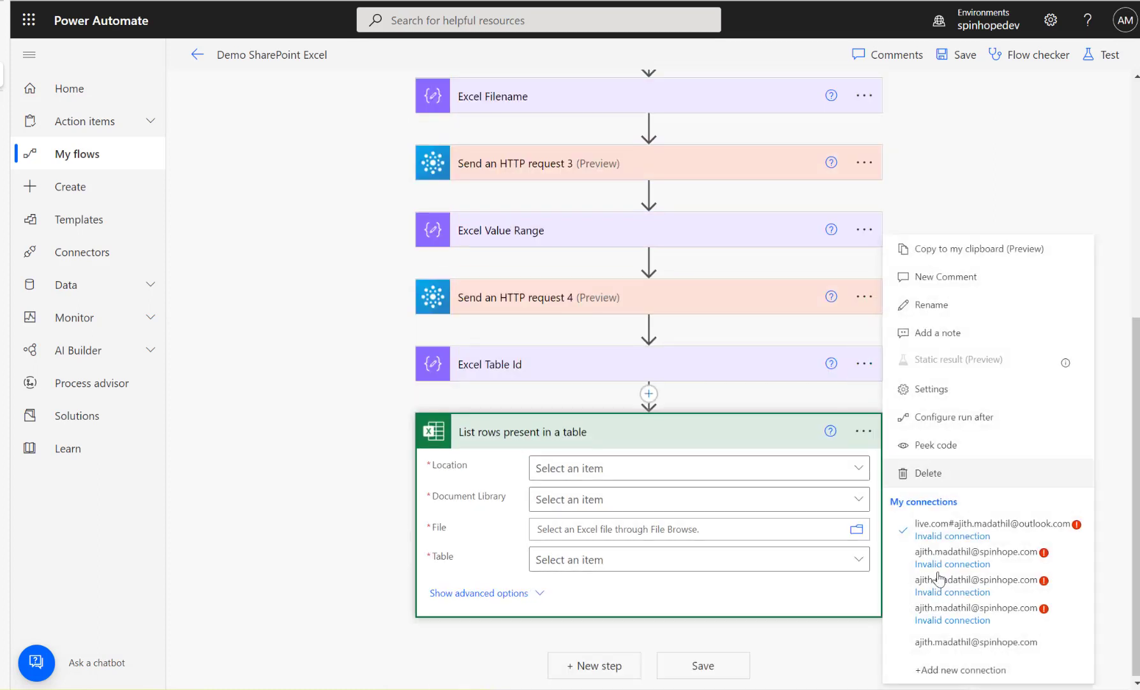
click(950, 647)
click(856, 471)
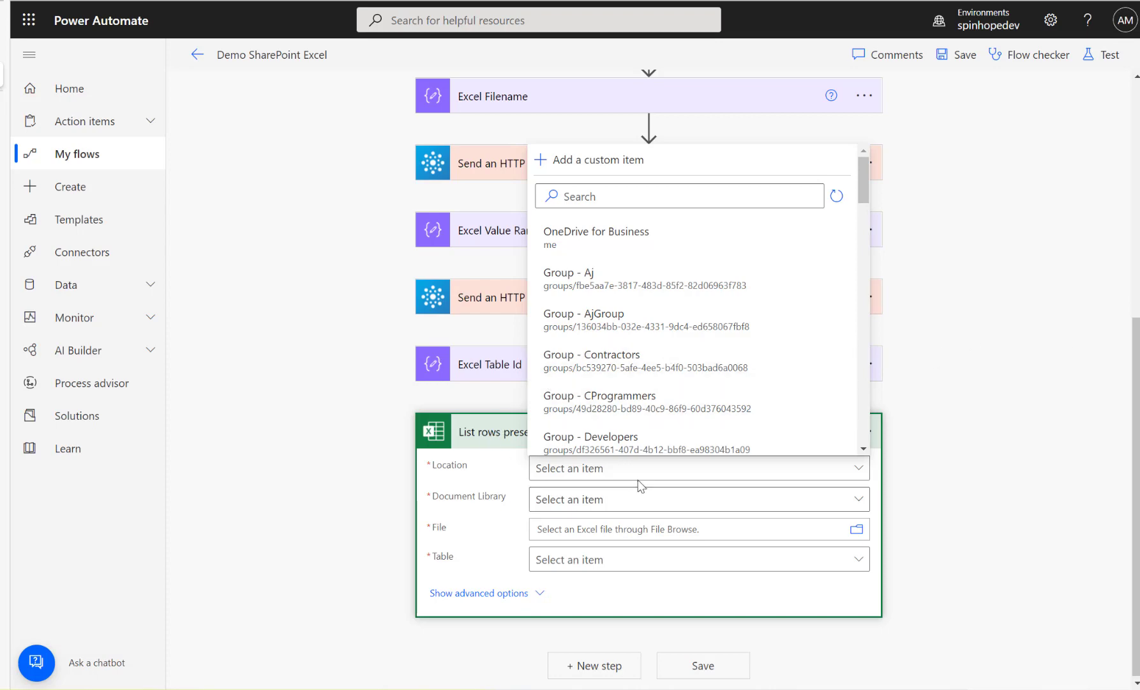
scroll(664, 409, down, 1)
scroll(667, 381, down, 10)
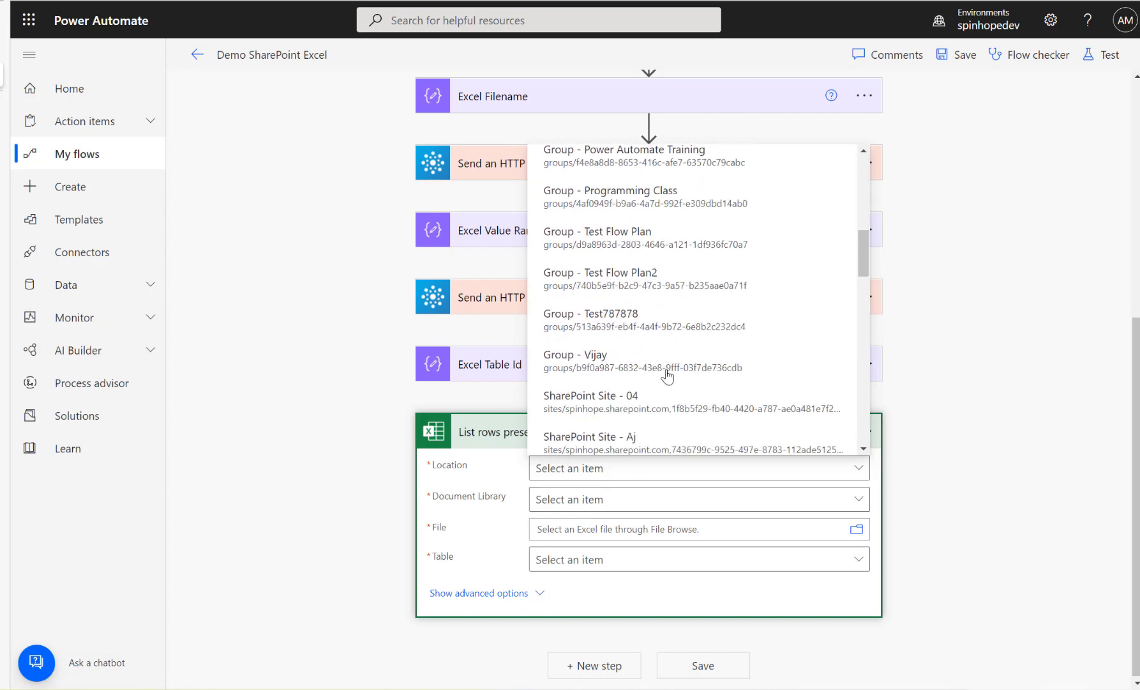
scroll(667, 377, down, 6)
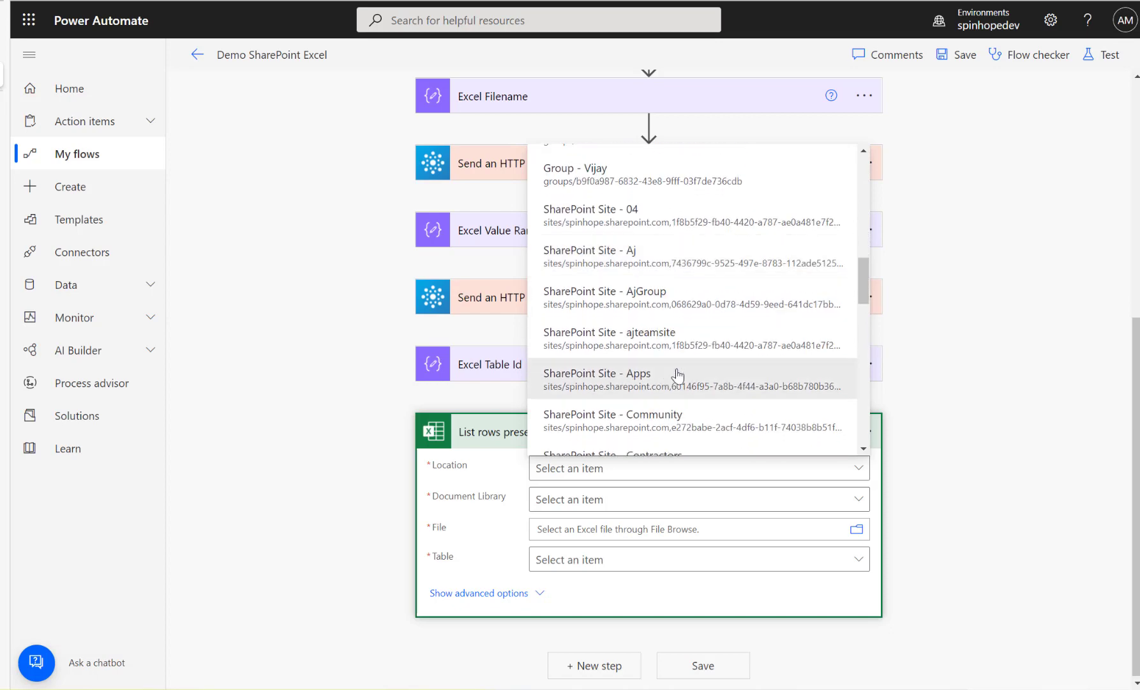
scroll(676, 375, down, 10)
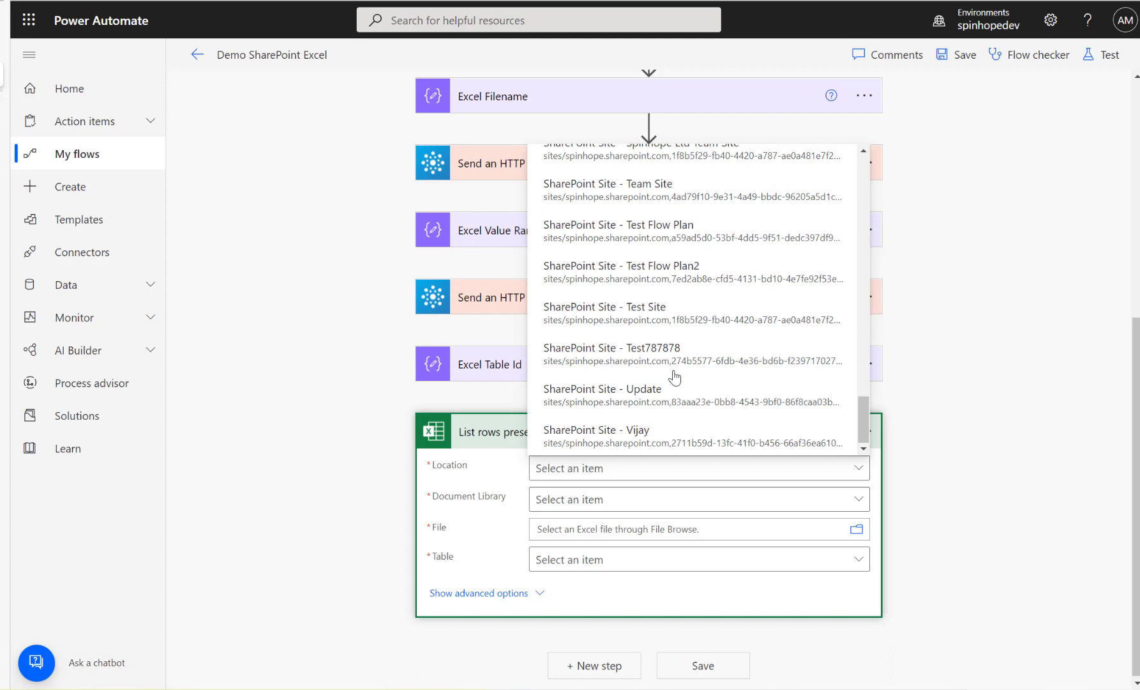
click(356, 430)
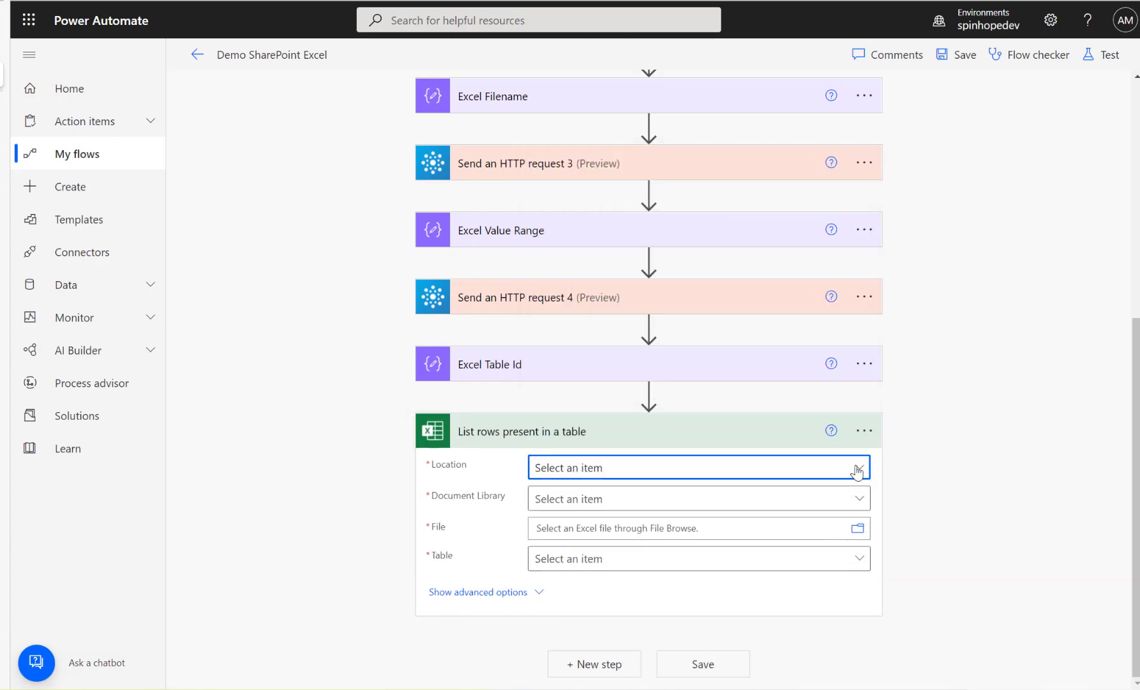
click(858, 471)
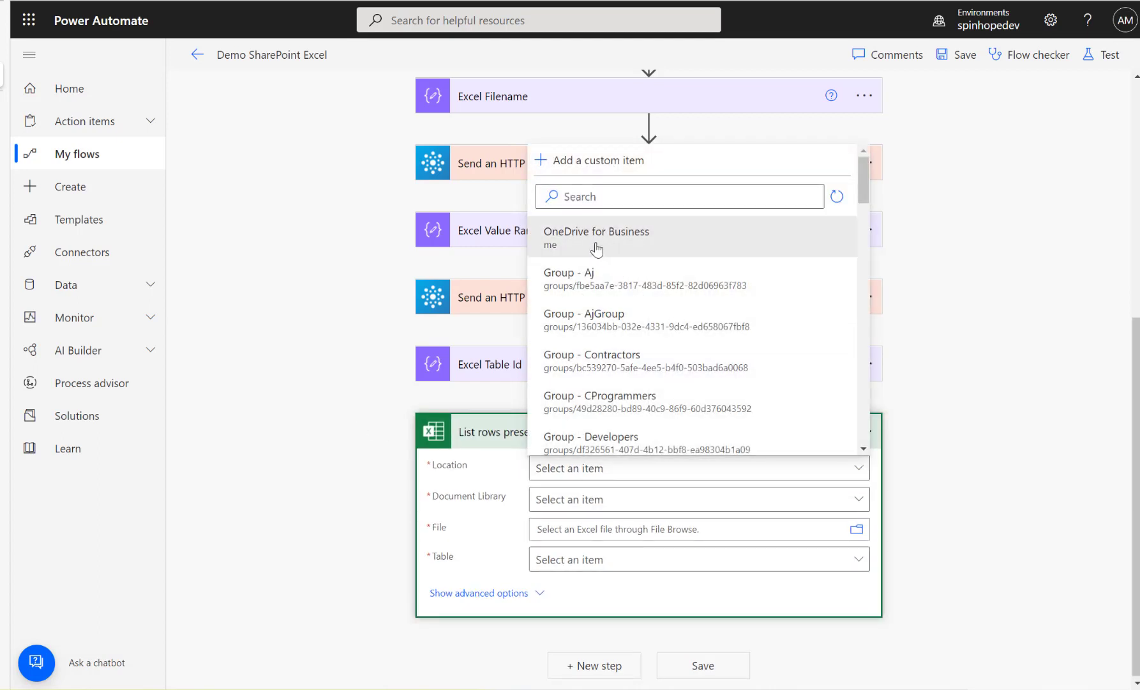
click(591, 158)
click(533, 355)
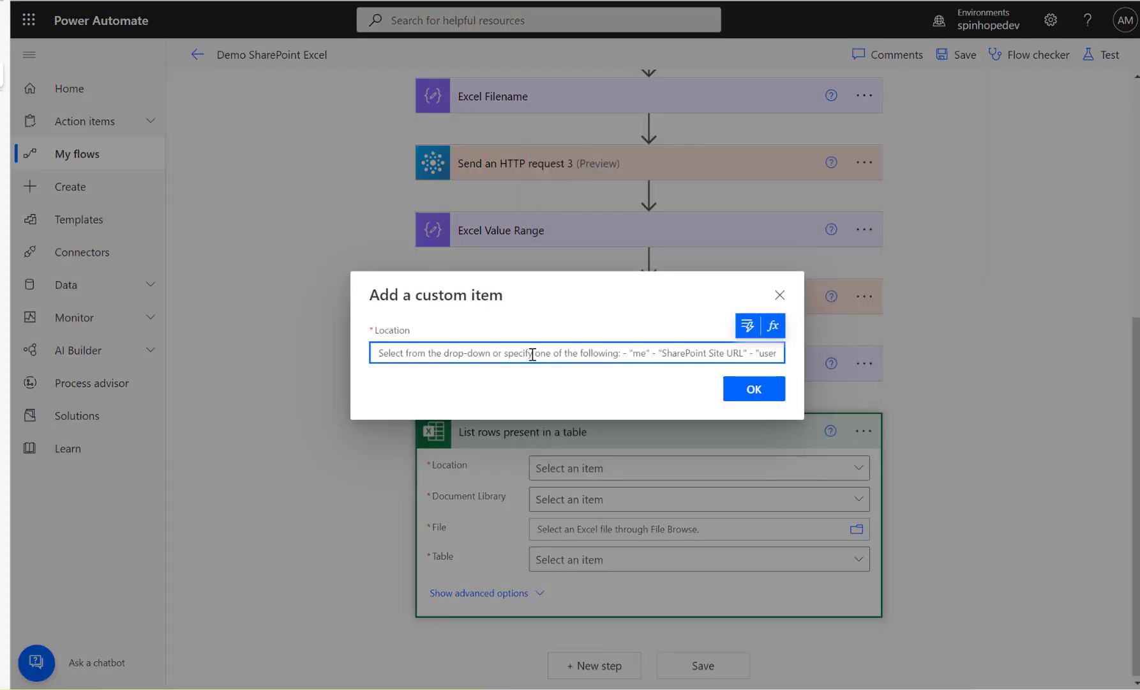
text(https://spinhope.sharepoint.com)
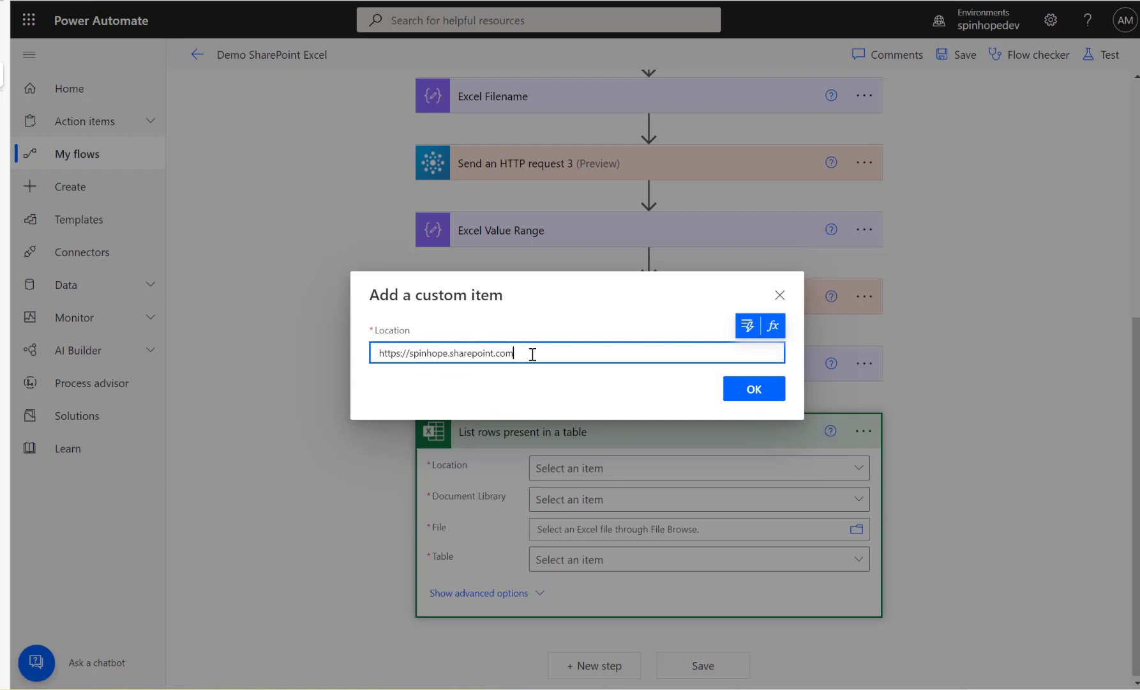
click(755, 388)
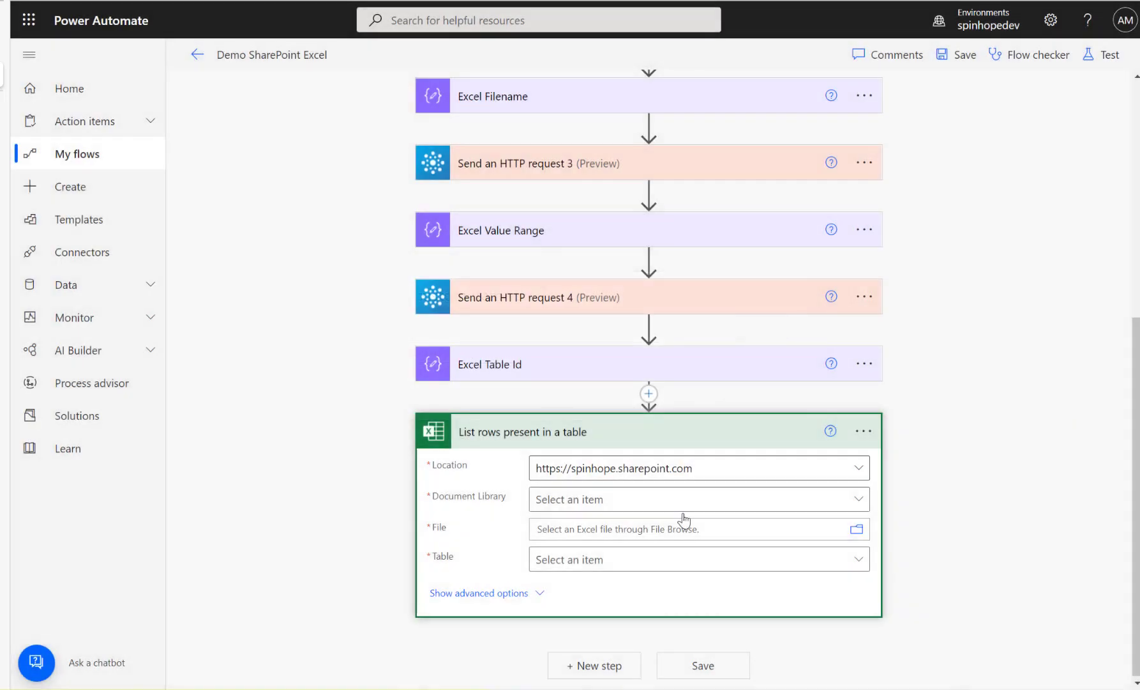
Search the document libraries for testaj and choose TestAjDocLib as the Document Library.
click(643, 504)
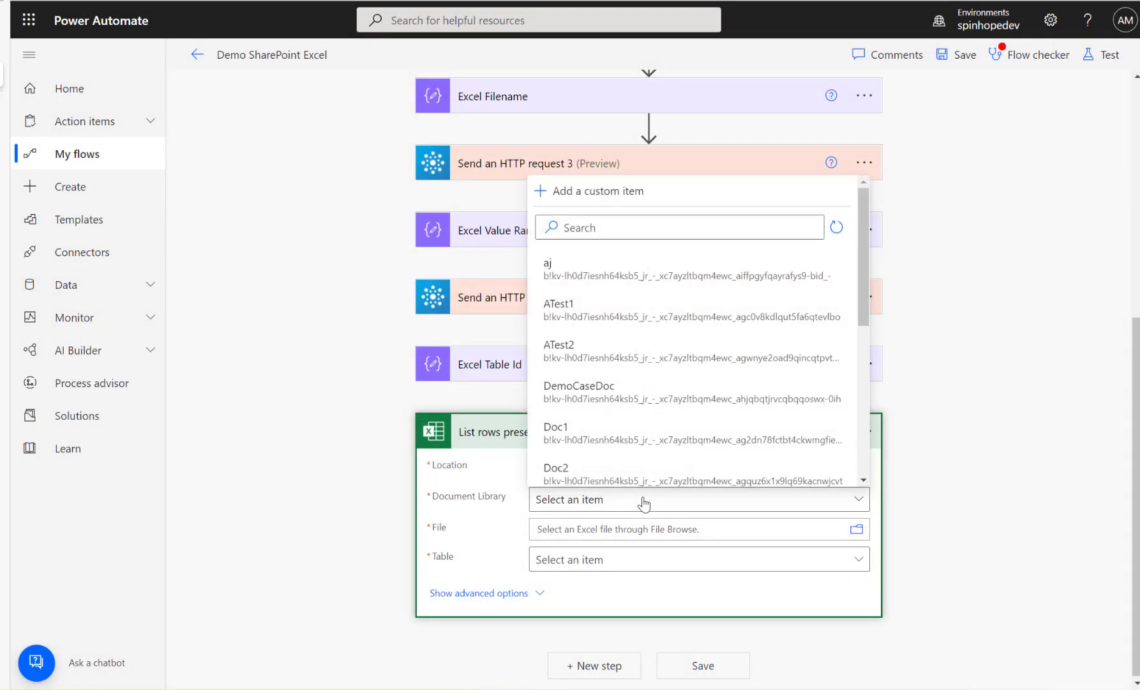
click(606, 228)
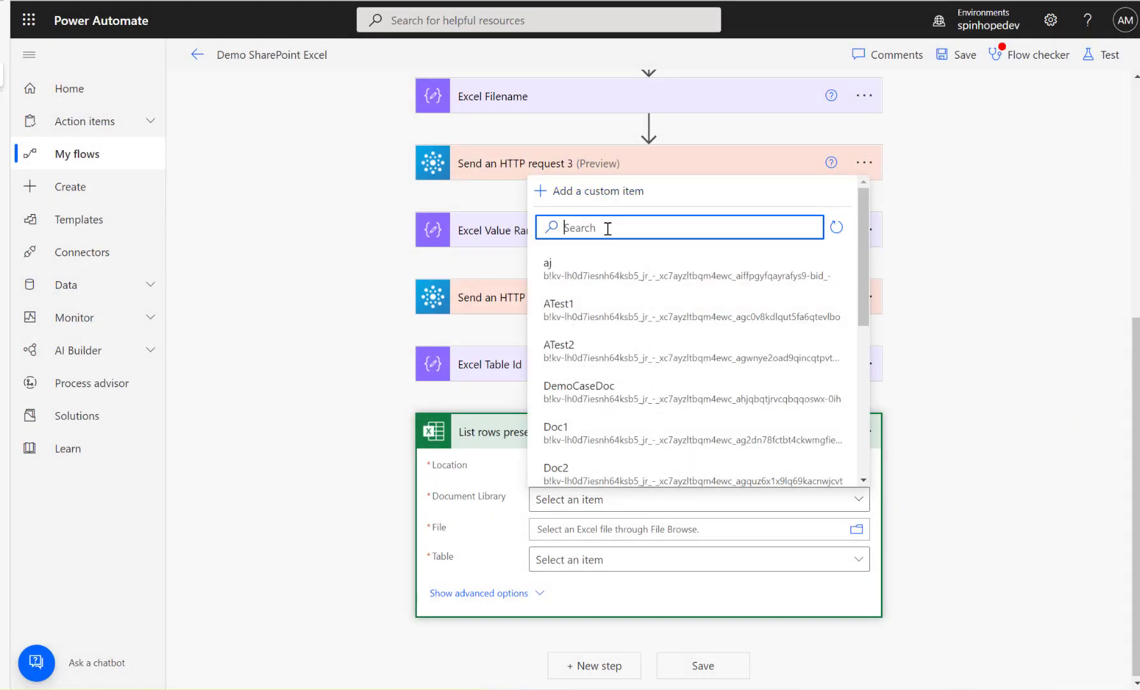
text(testaj)
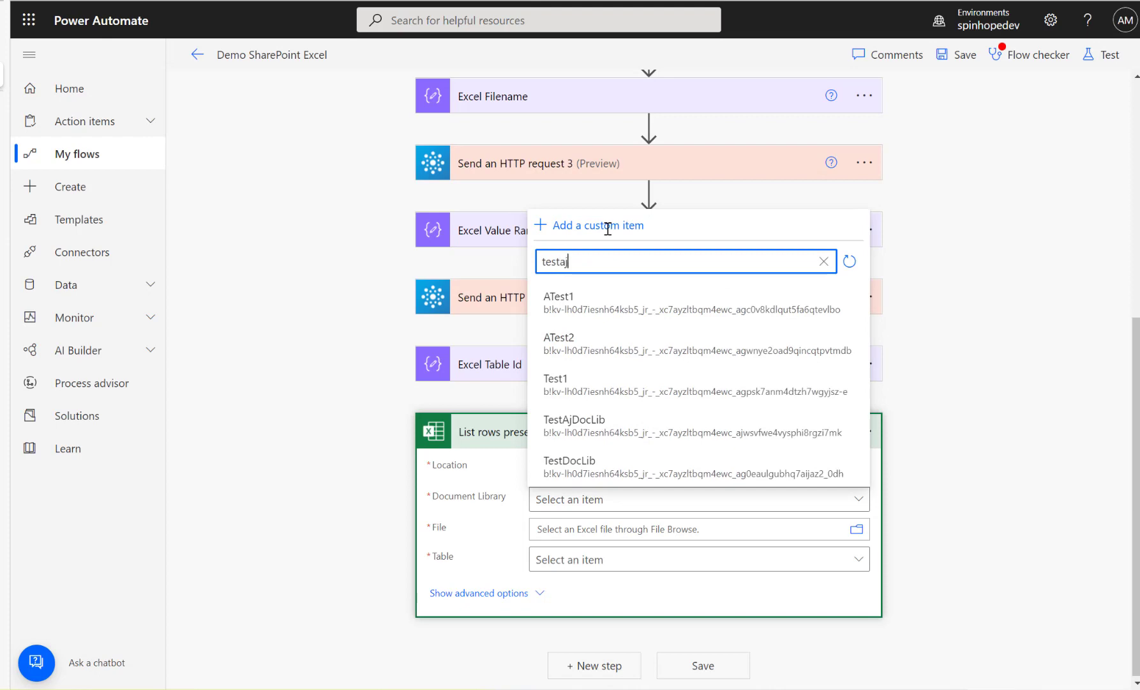
click(578, 471)
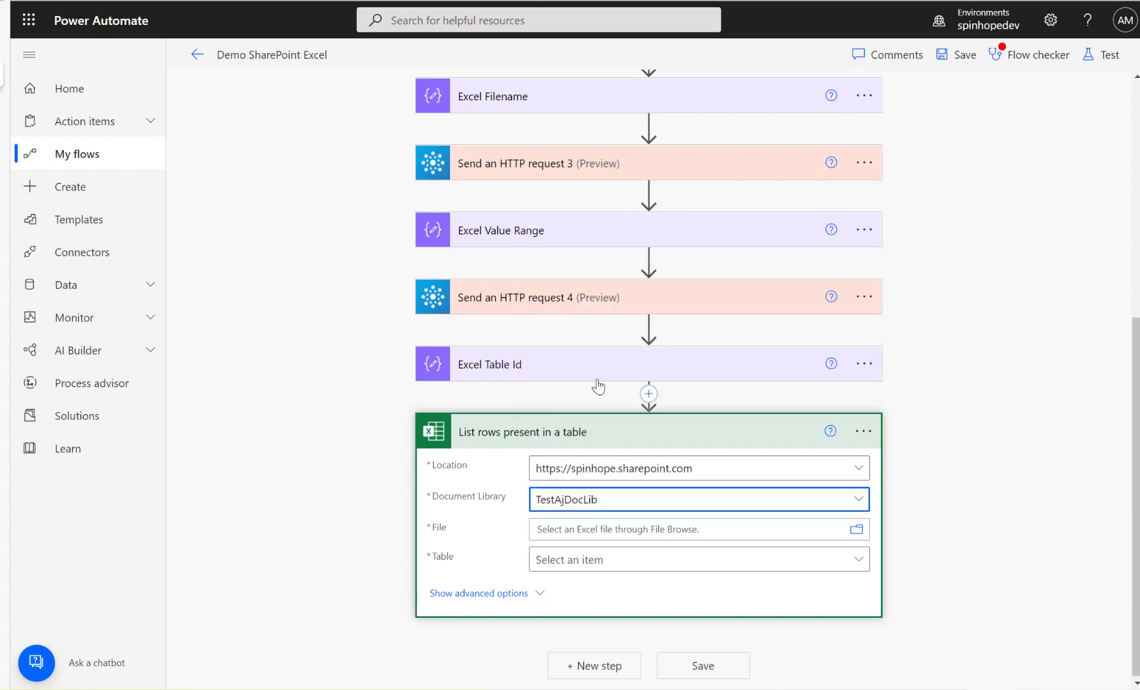
Set the File of List rows present in a table to / followed by the Outputs of Excel Filename.
scroll(369, 225, up, 6)
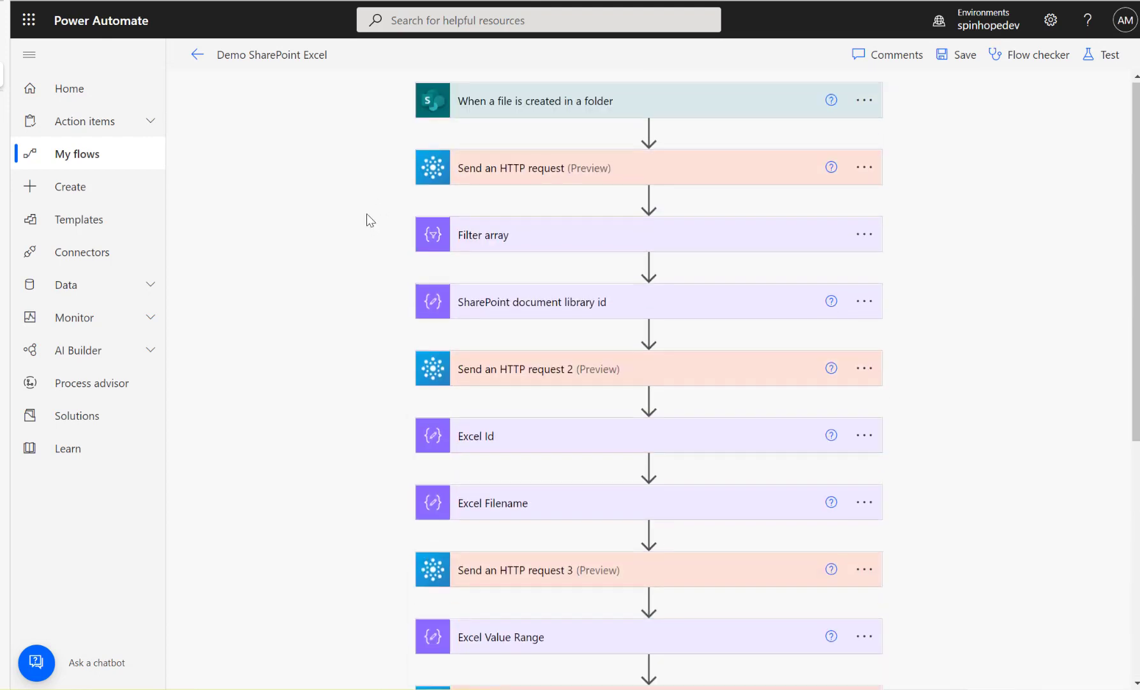
click(494, 113)
scroll(999, 412, down, 8)
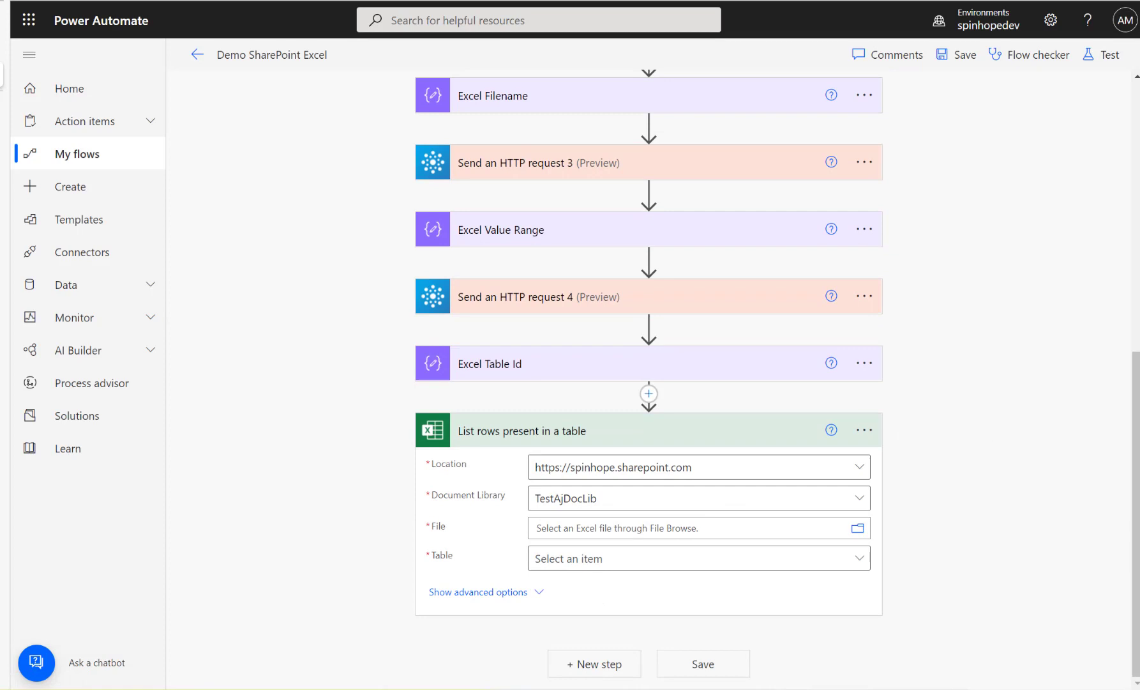
click(696, 530)
text(/)
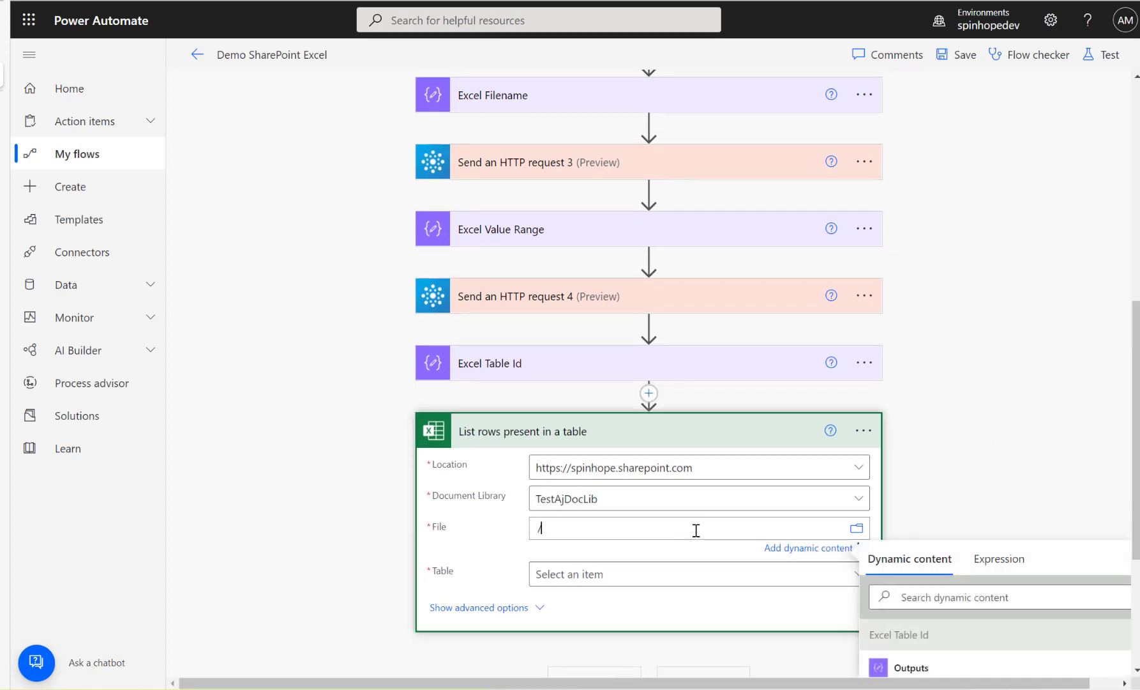
click(953, 601)
text(output)
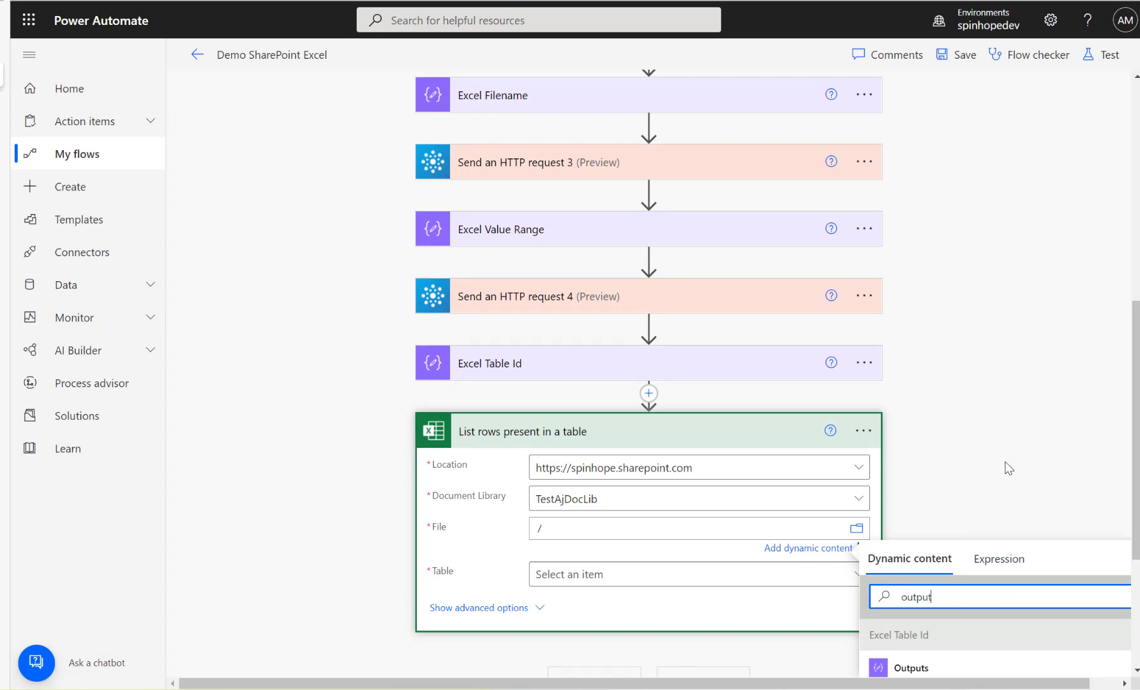
scroll(1008, 468, down, 5)
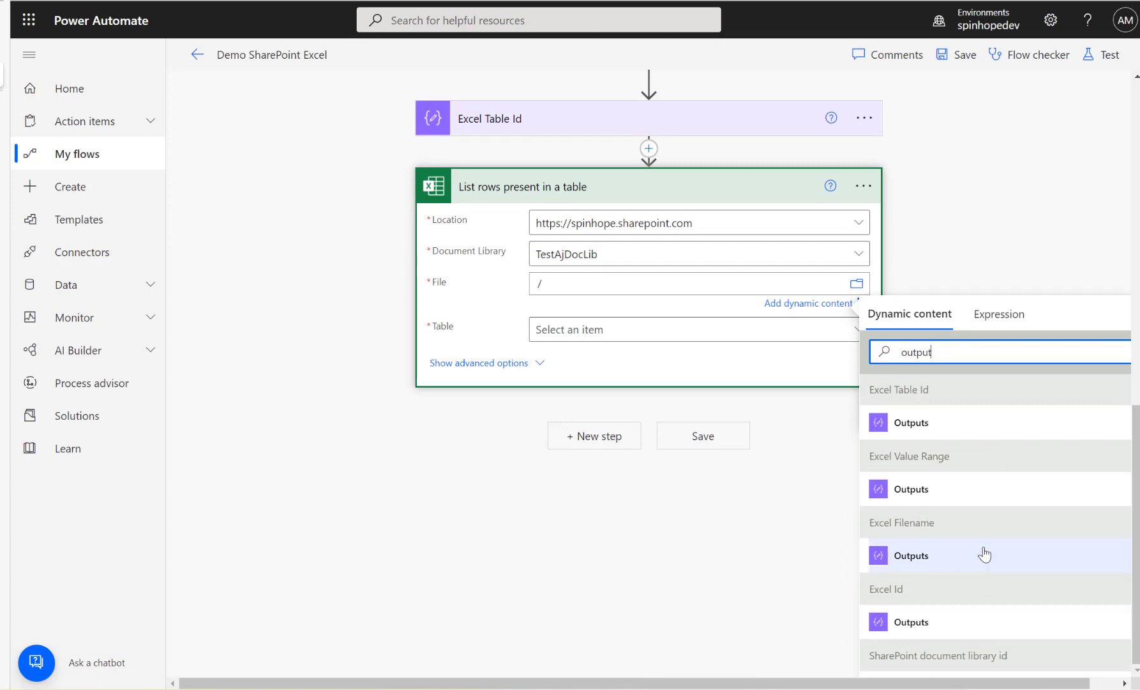
scroll(946, 548, down, 1)
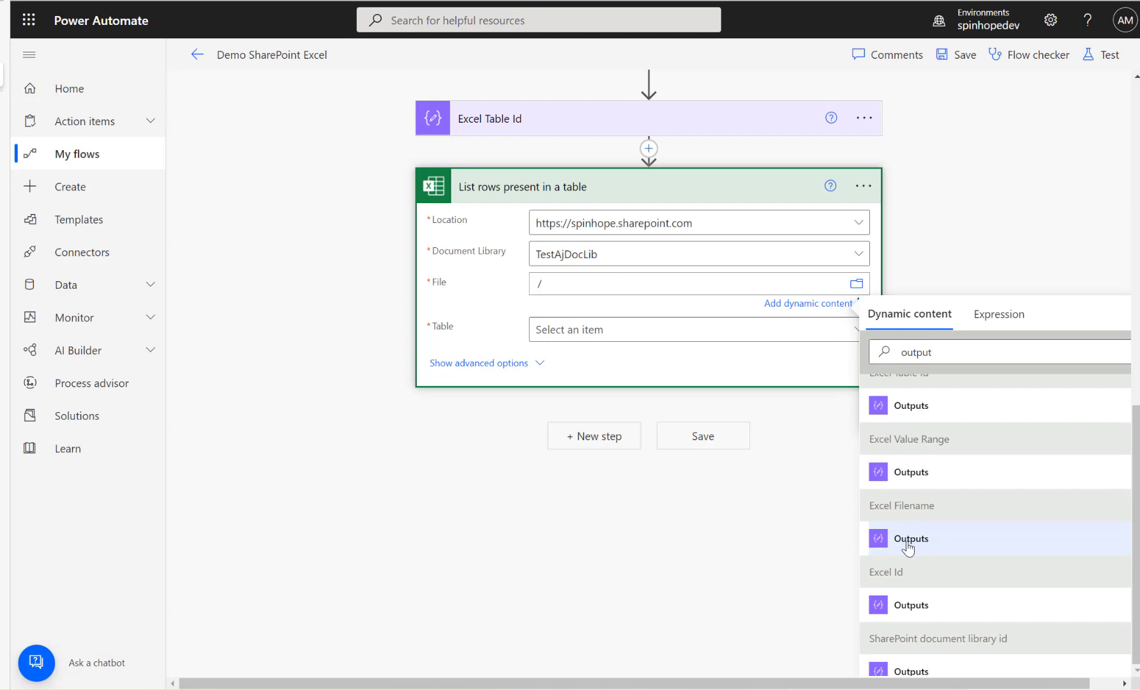
click(912, 539)
Set the Table to a custom item holding the Outputs of Excel Table Id and save the flow.
click(645, 332)
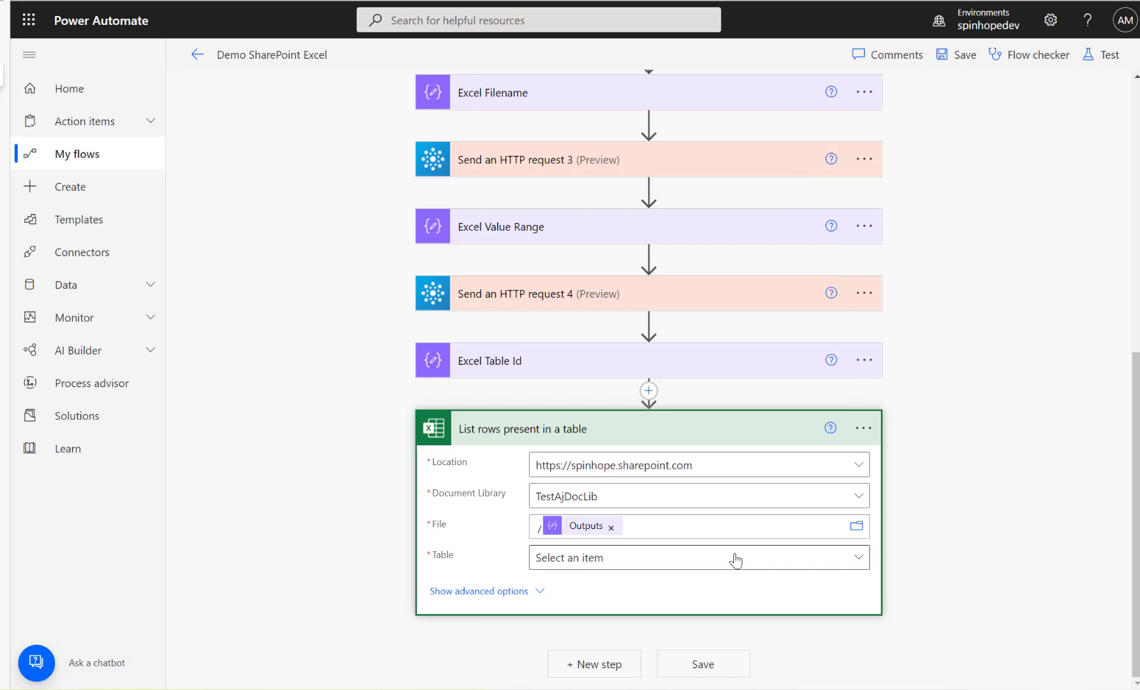
click(713, 564)
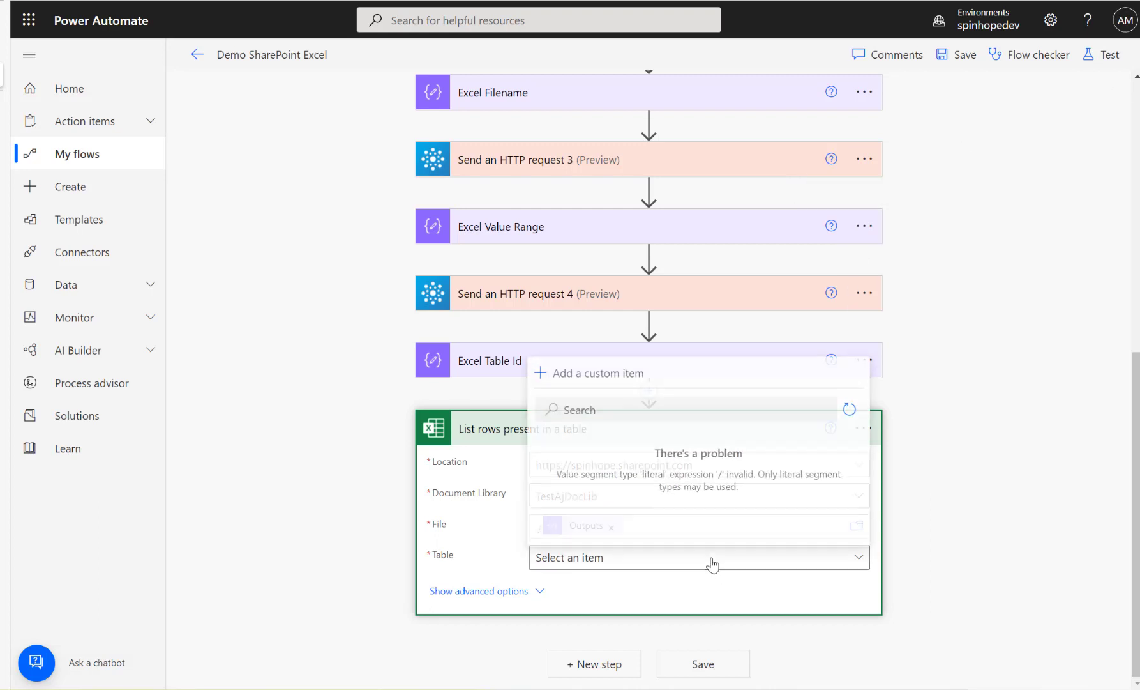
click(590, 375)
click(573, 357)
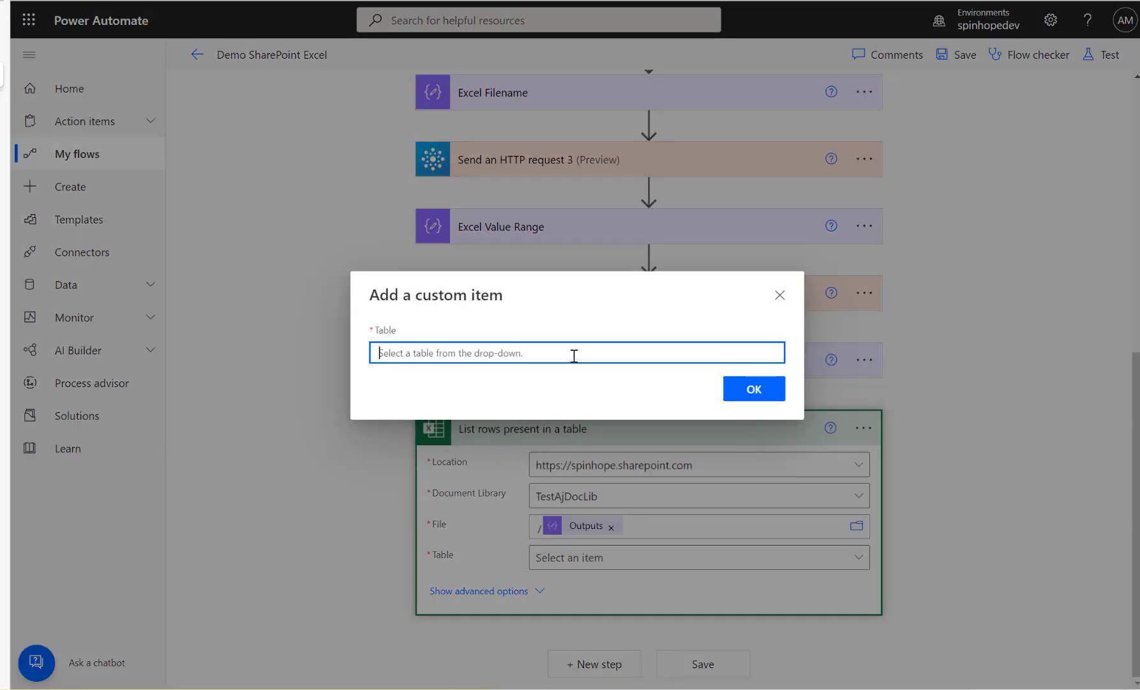
click(747, 327)
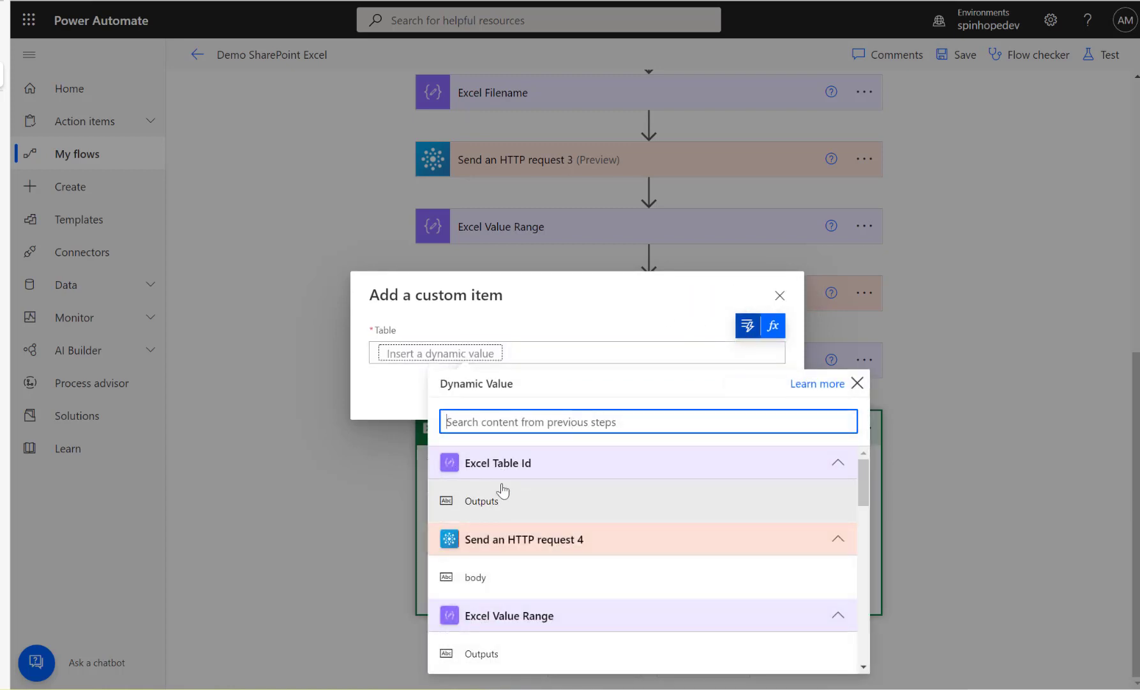
click(467, 504)
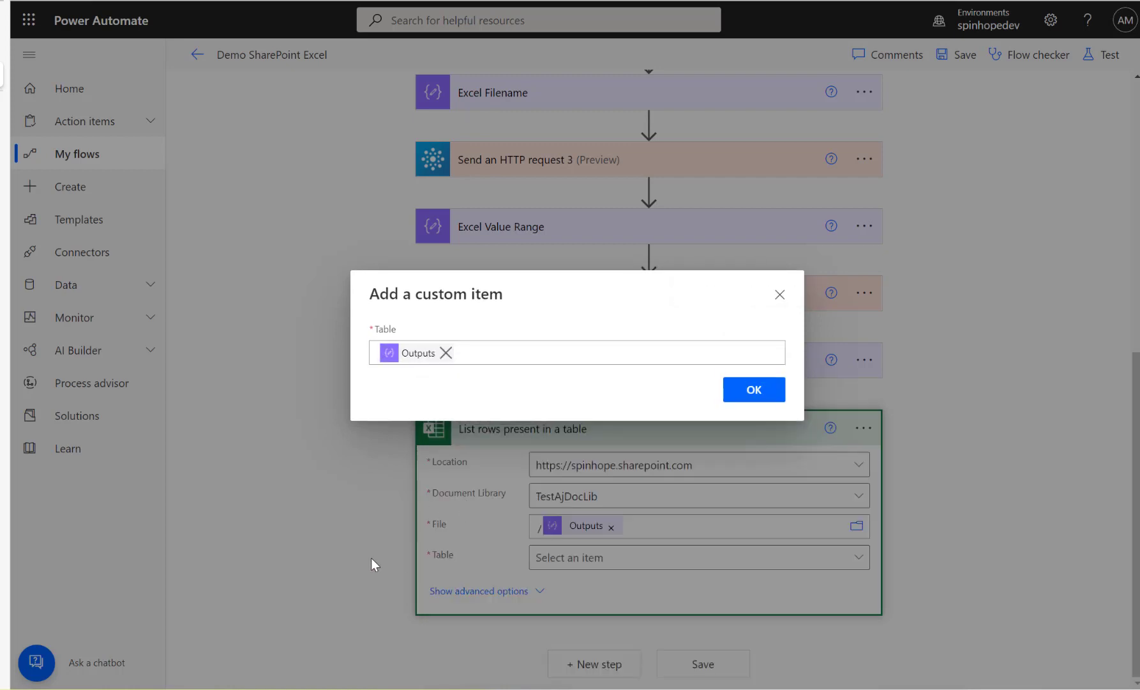
click(754, 389)
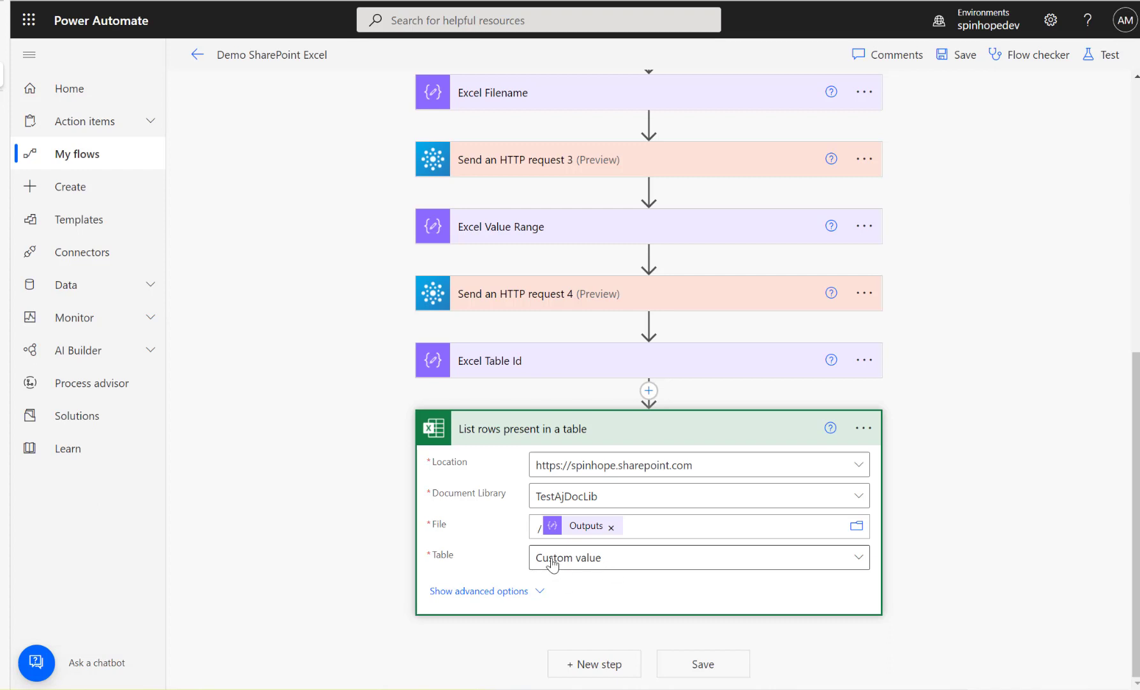
click(951, 61)
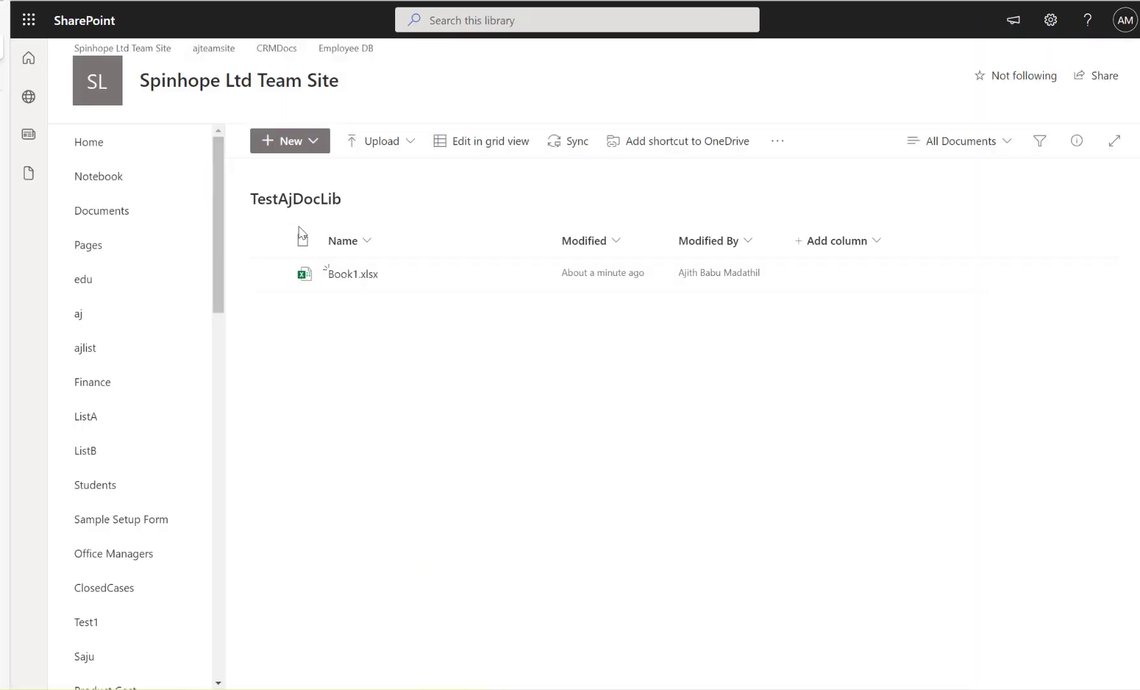
Open Book1.xlsx from the TestAjDocLib library to check its data, close it and return to the Power Automate flow.
click(333, 273)
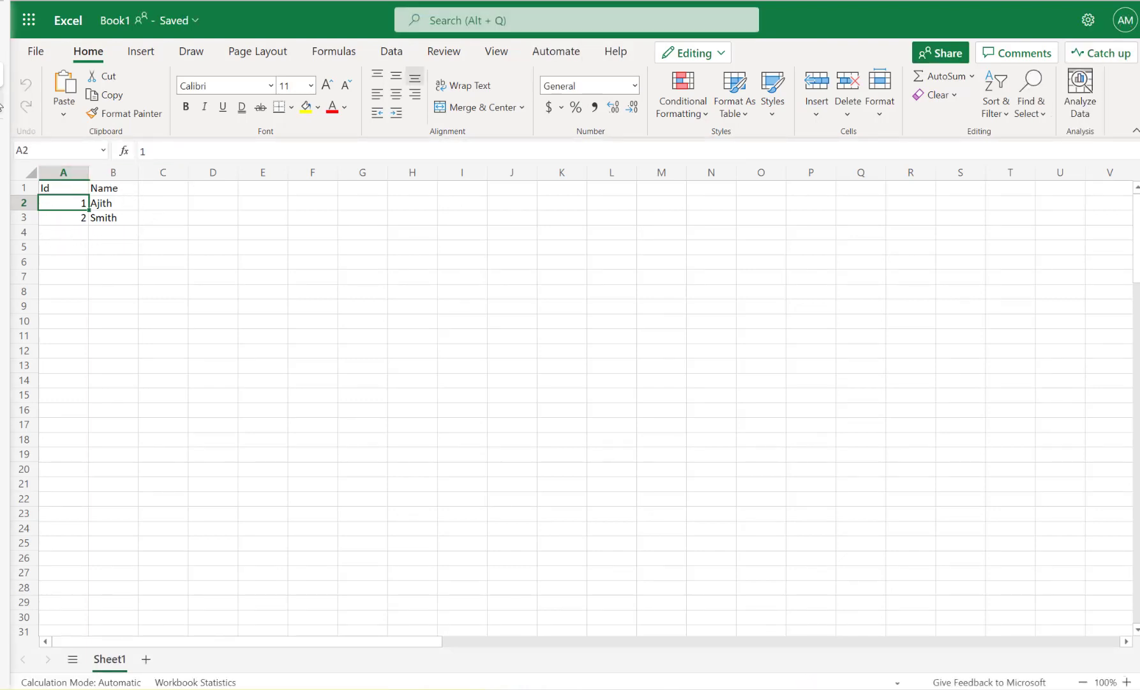
mouse_move(56, 167)
click(152, 73)
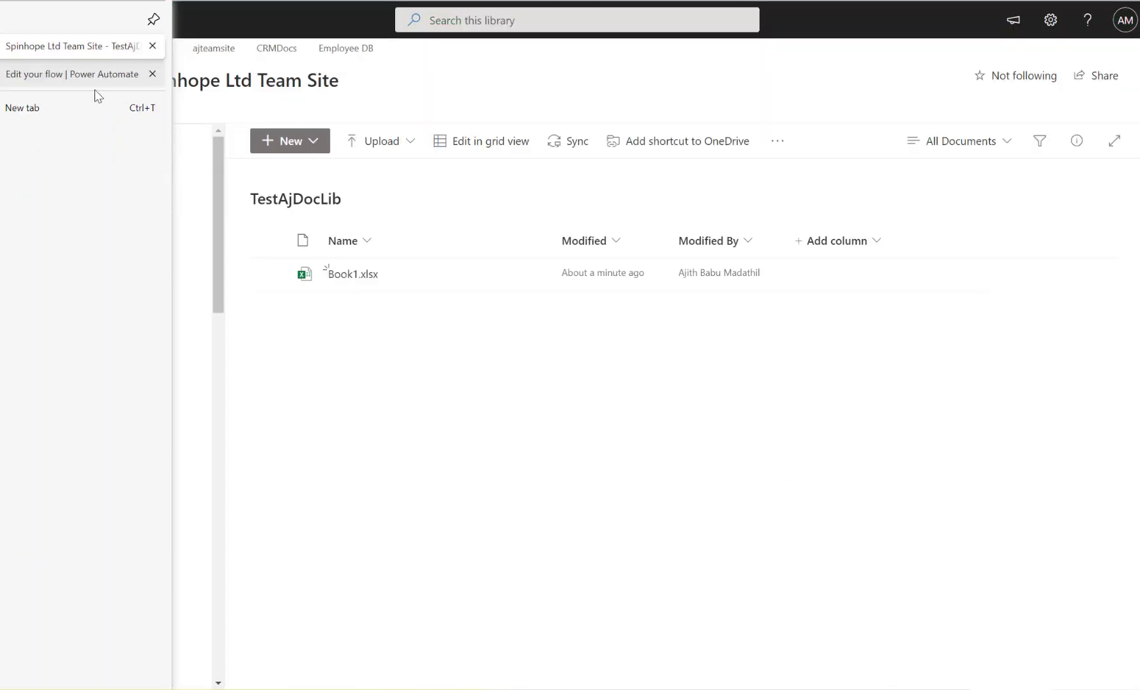
click(2, 78)
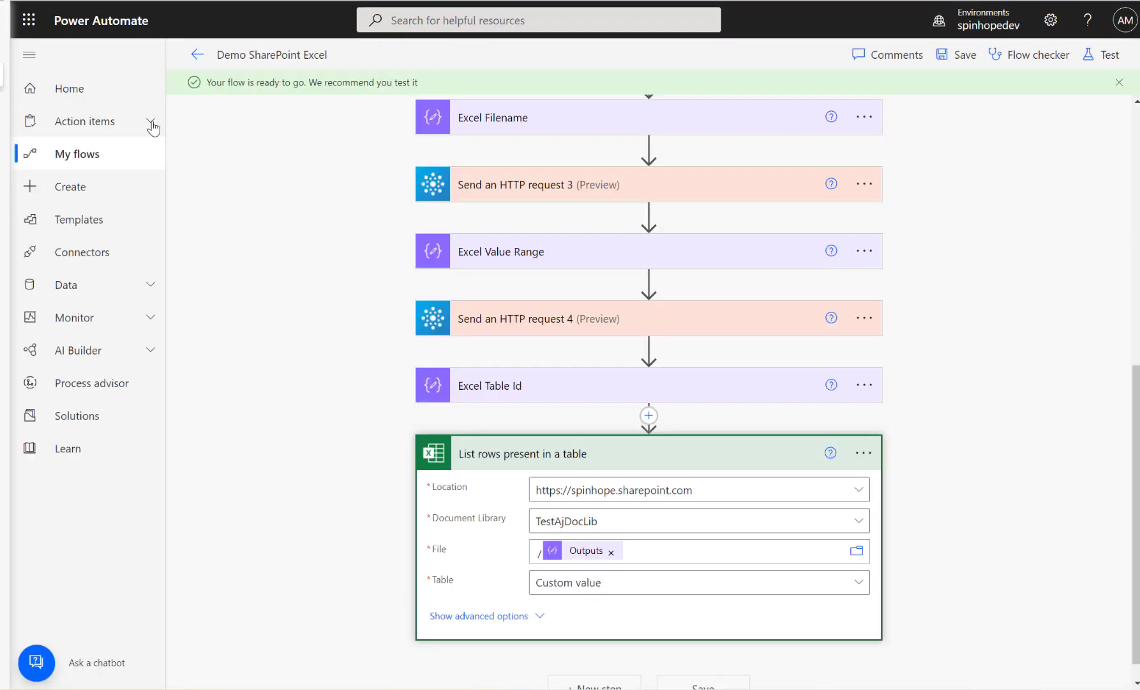
Test the flow automatically with the most recent of the recently used triggers.
click(1098, 54)
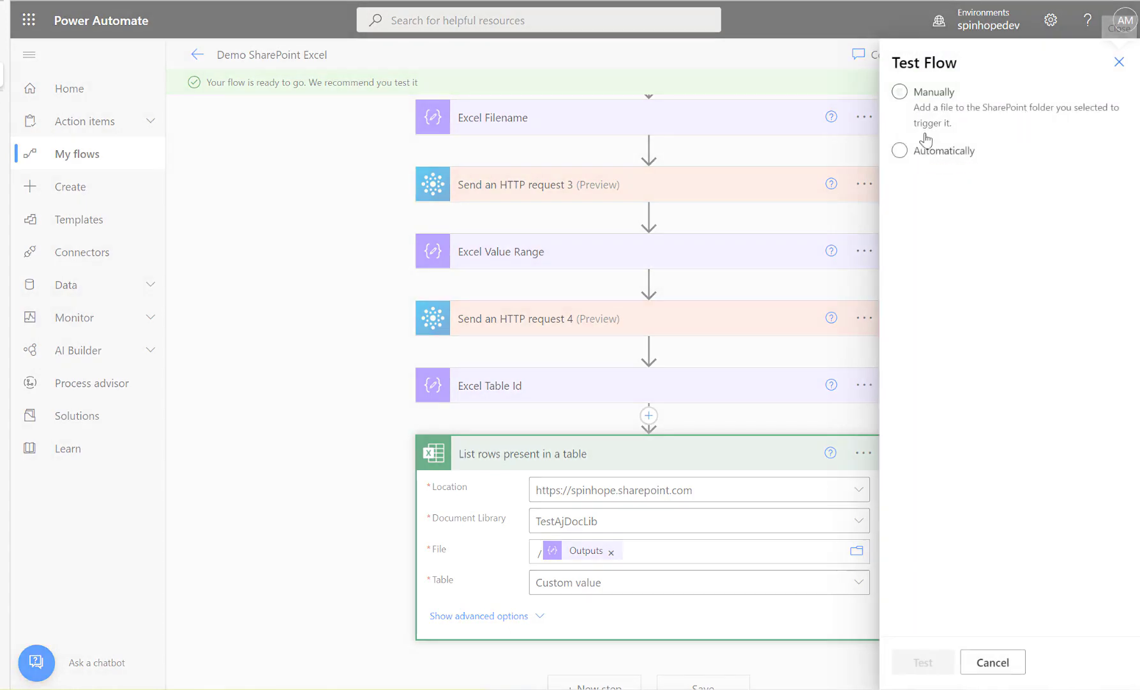
click(938, 153)
click(962, 182)
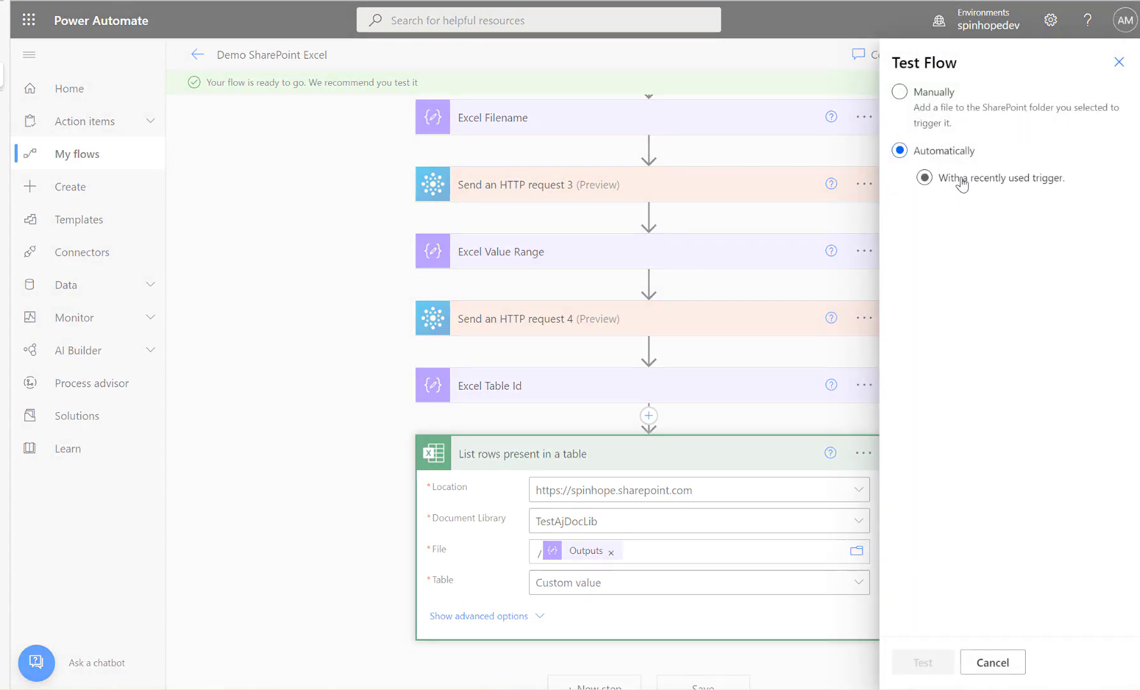
click(940, 219)
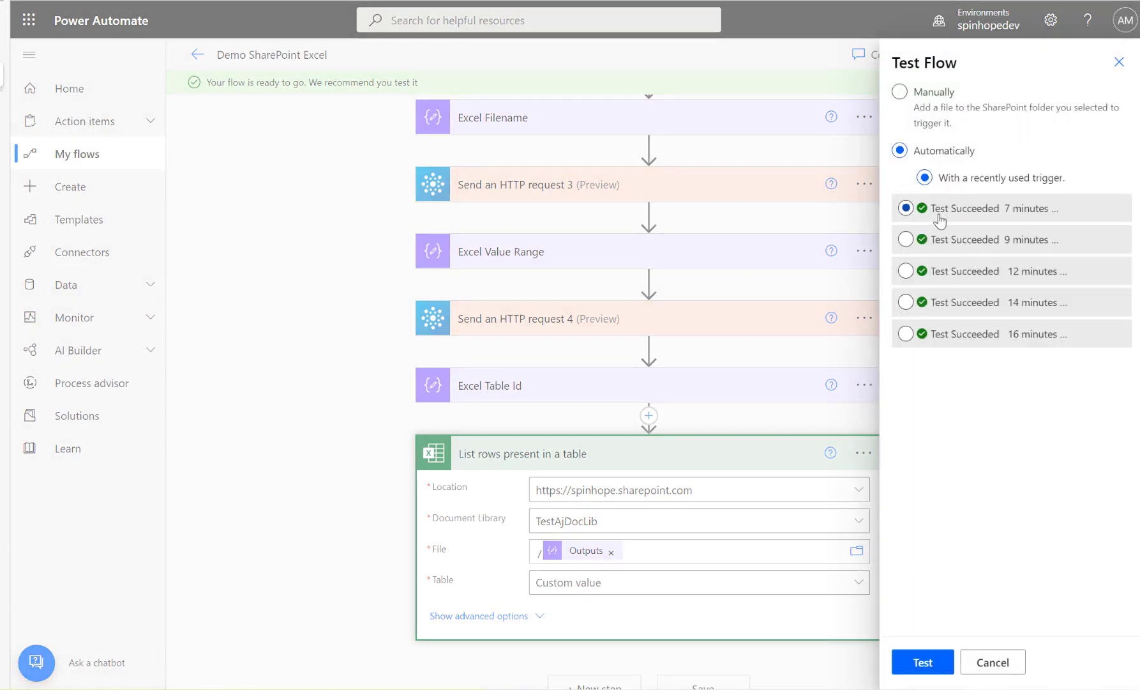
click(923, 662)
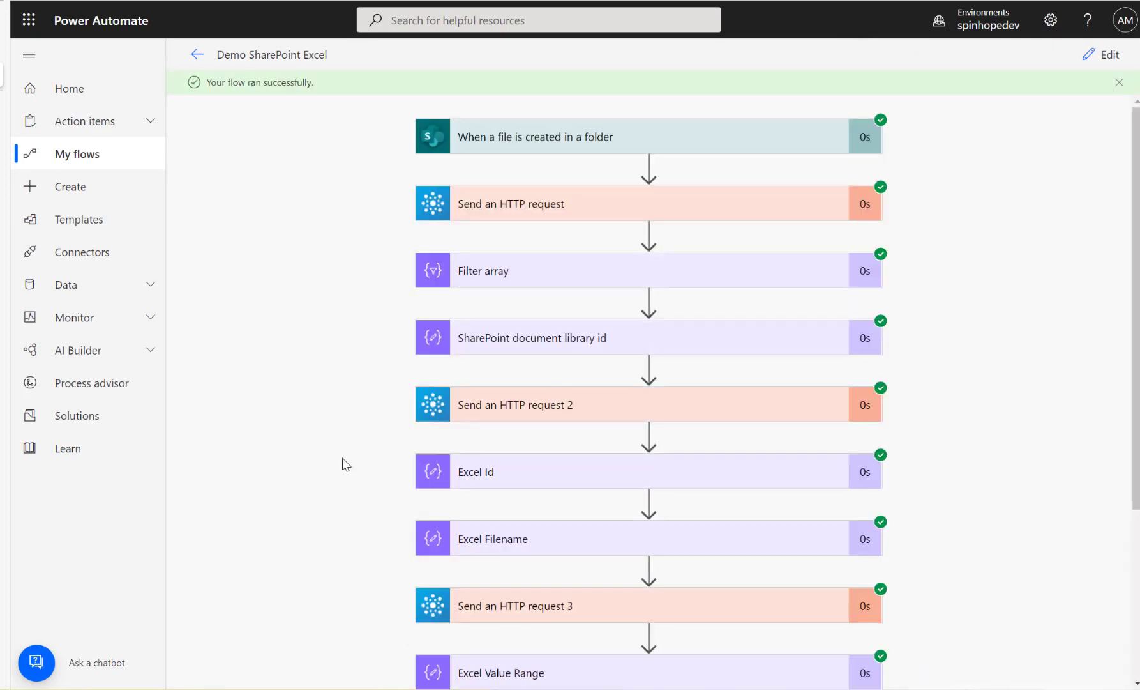
Examine the run details of Send an HTTP request 4, checking the address in the input body and the table id in the output body.
scroll(346, 464, down, 4)
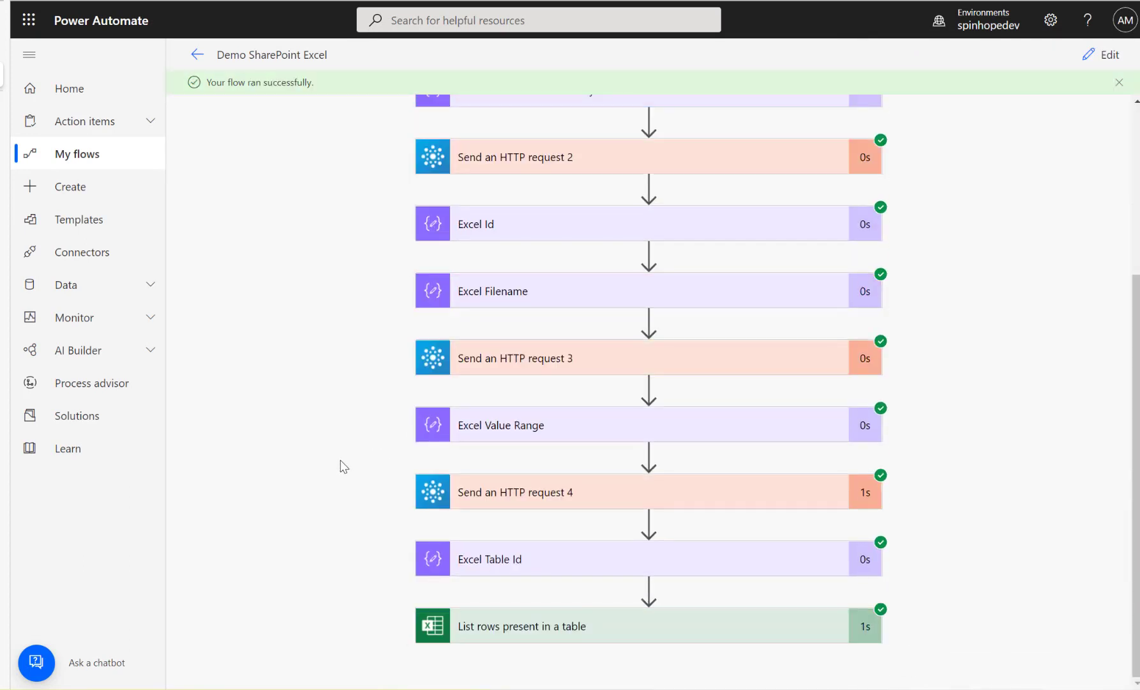
click(523, 502)
scroll(568, 508, down, 3)
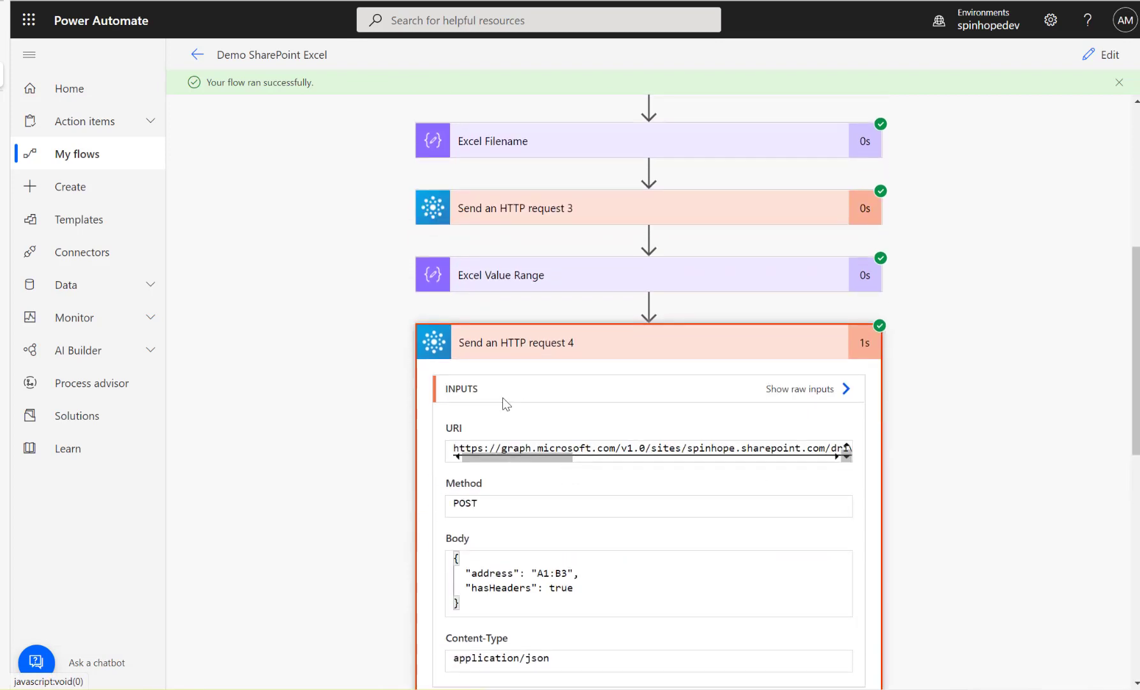
scroll(566, 424, down, 3)
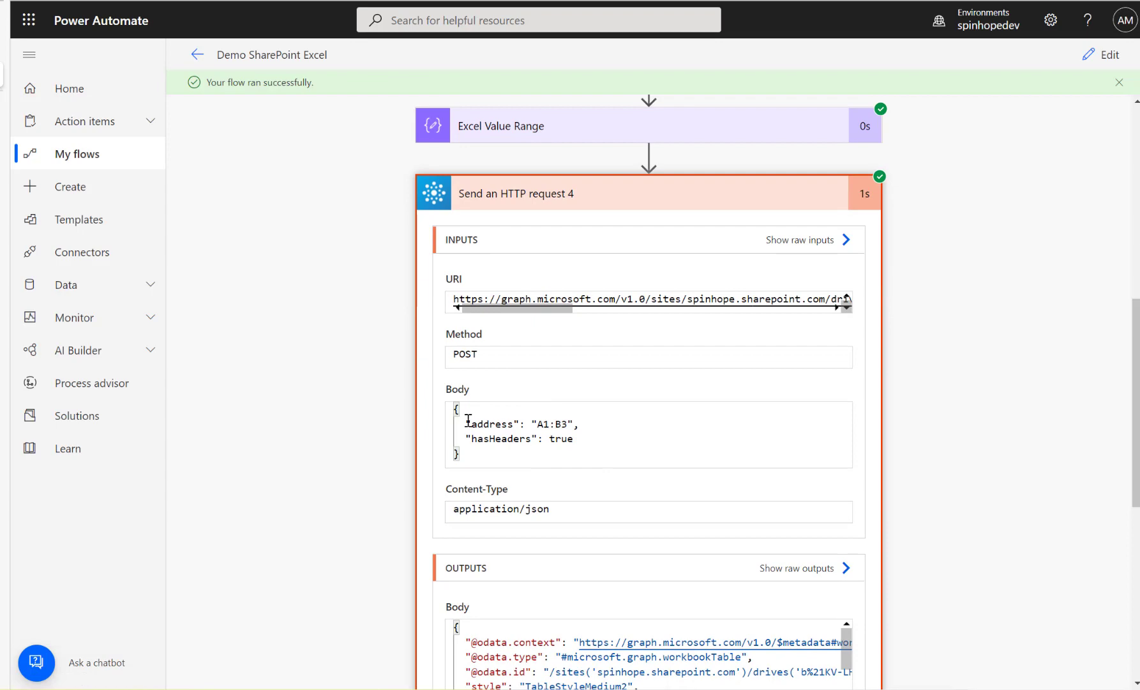
drag(465, 423, 603, 424)
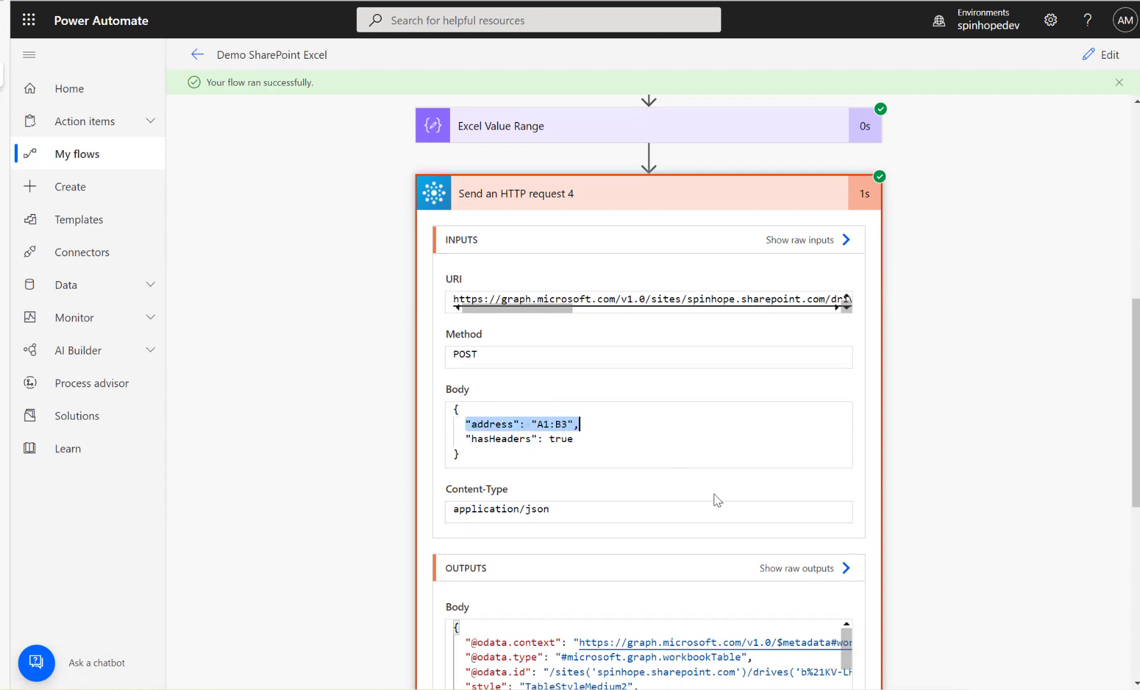
scroll(718, 500, down, 7)
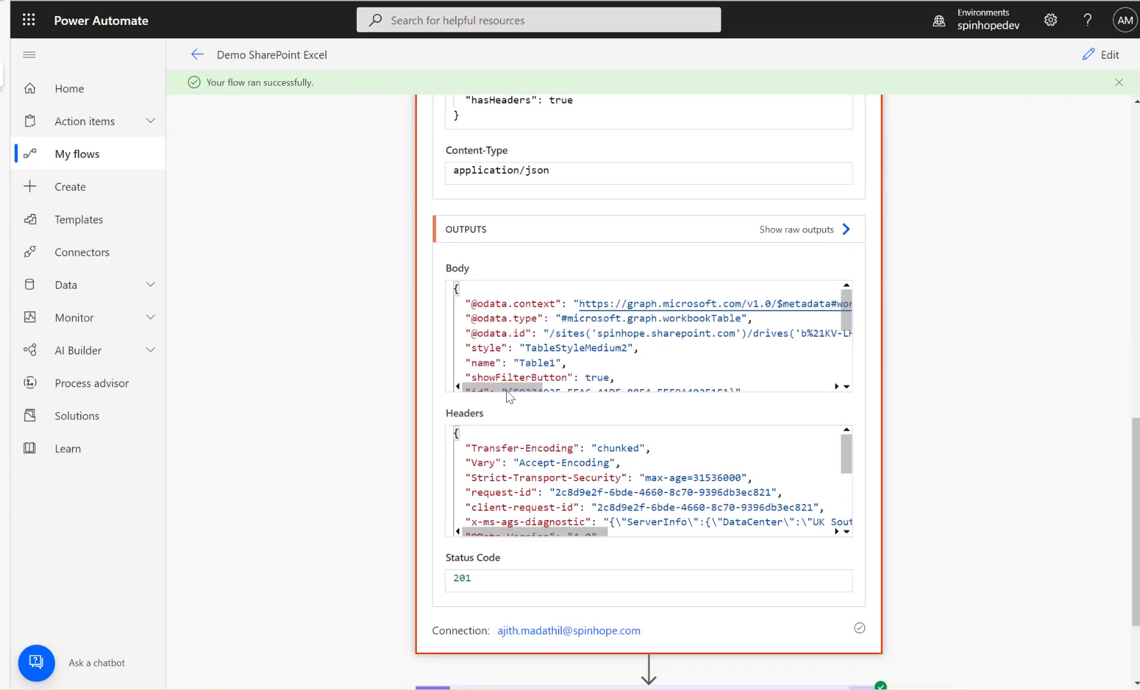
scroll(509, 396, up, 1)
scroll(487, 357, down, 2)
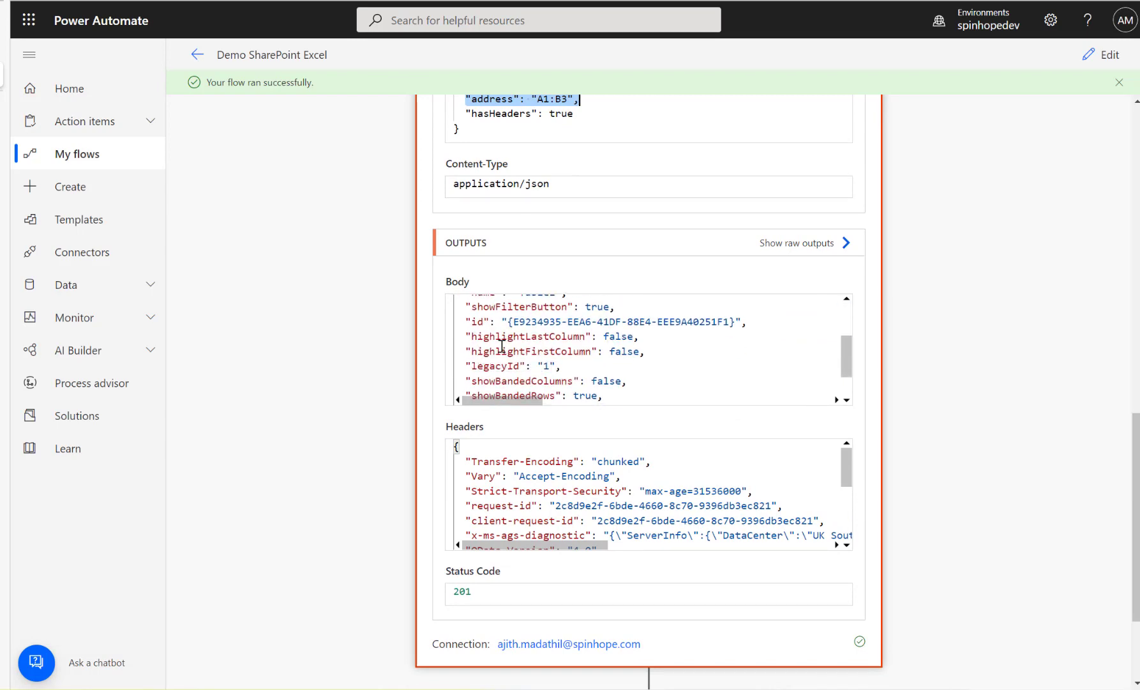
drag(461, 321, 753, 321)
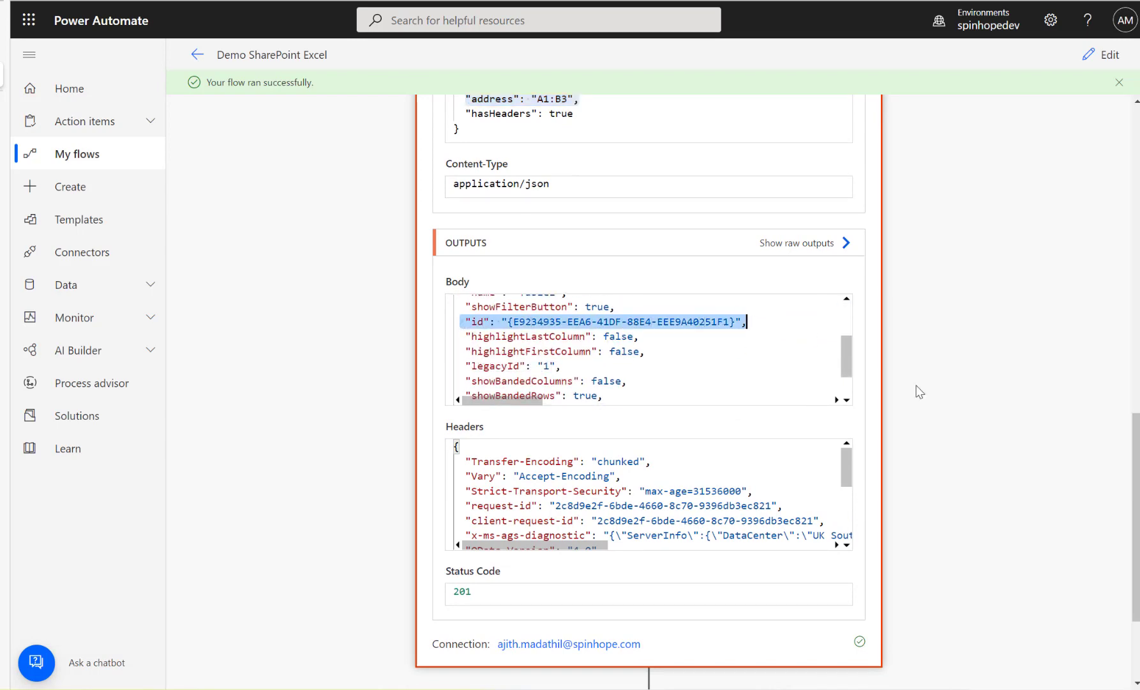
Expand the Excel Table Id action in the run details and check the table id in its inputs.
scroll(993, 442, down, 3)
click(517, 567)
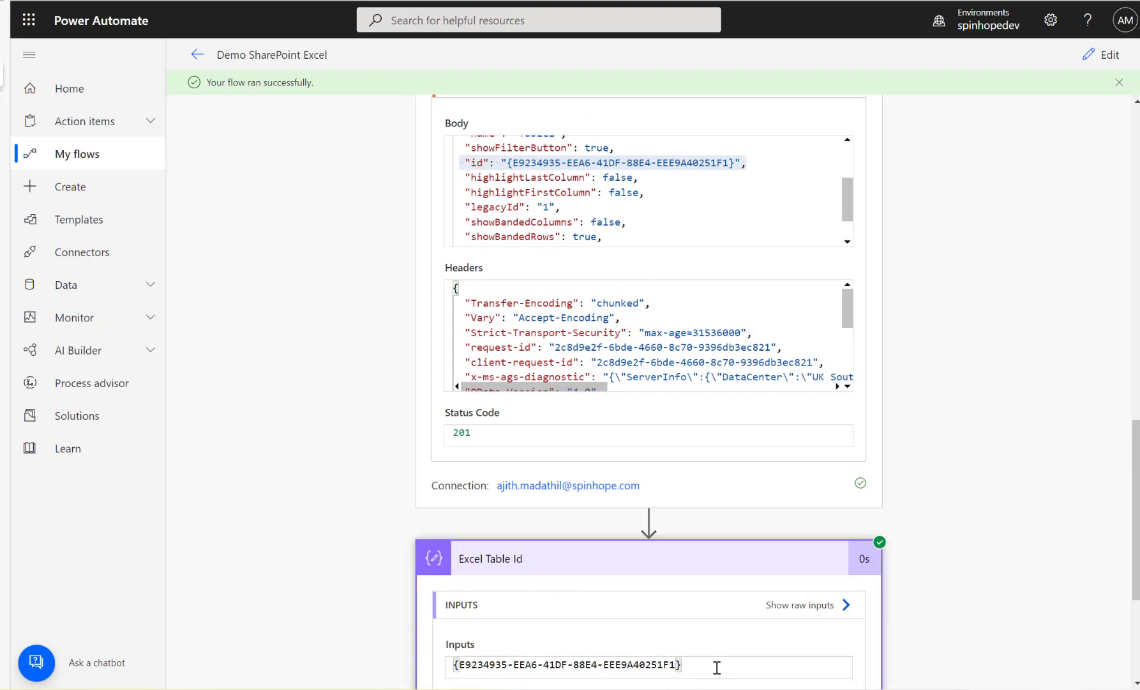
drag(717, 668, 385, 676)
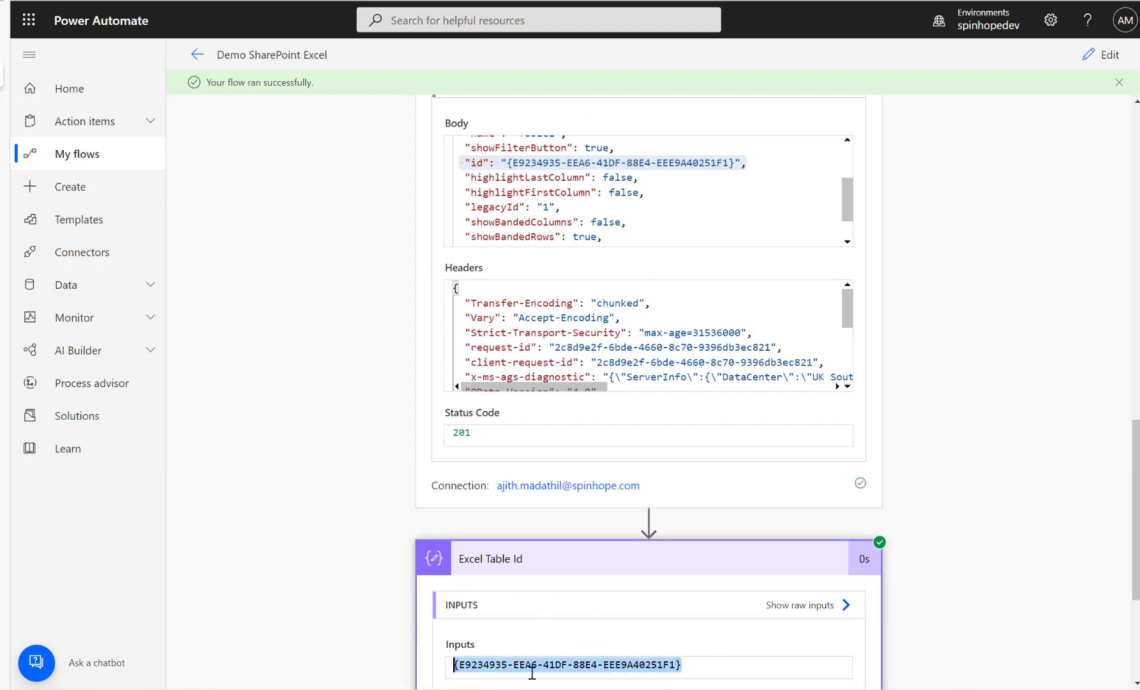
Examine the List rows present in a table run details, checking the file and table id inputs and the rows in the output value.
scroll(328, 566, down, 4)
click(519, 641)
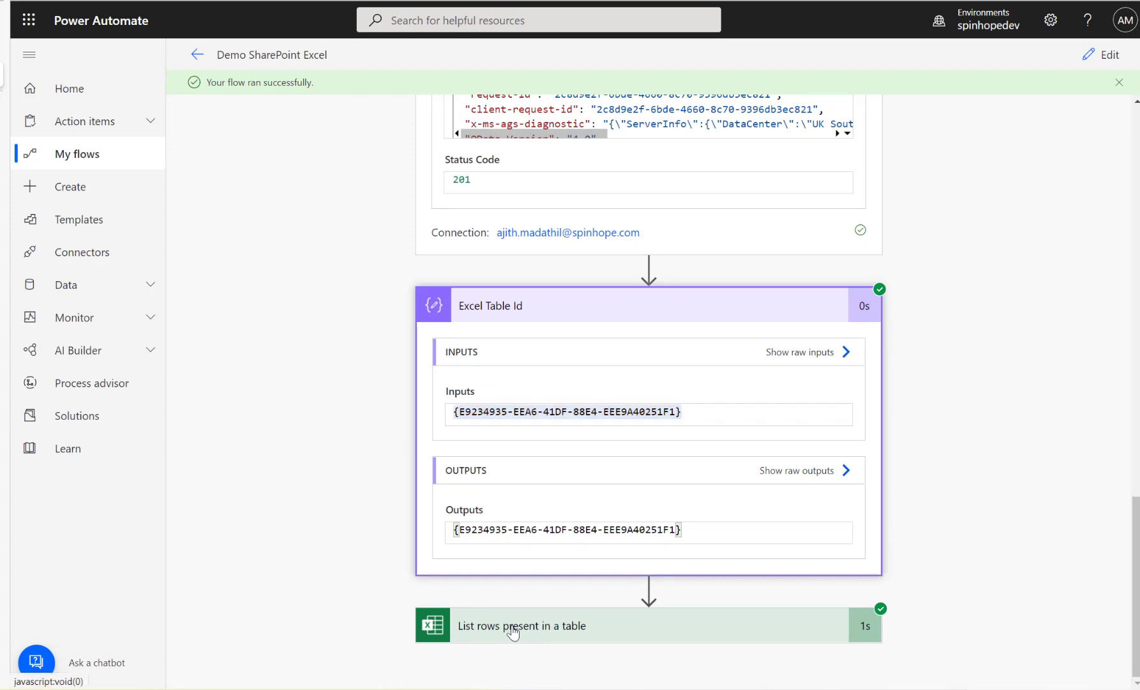
scroll(583, 569, down, 3)
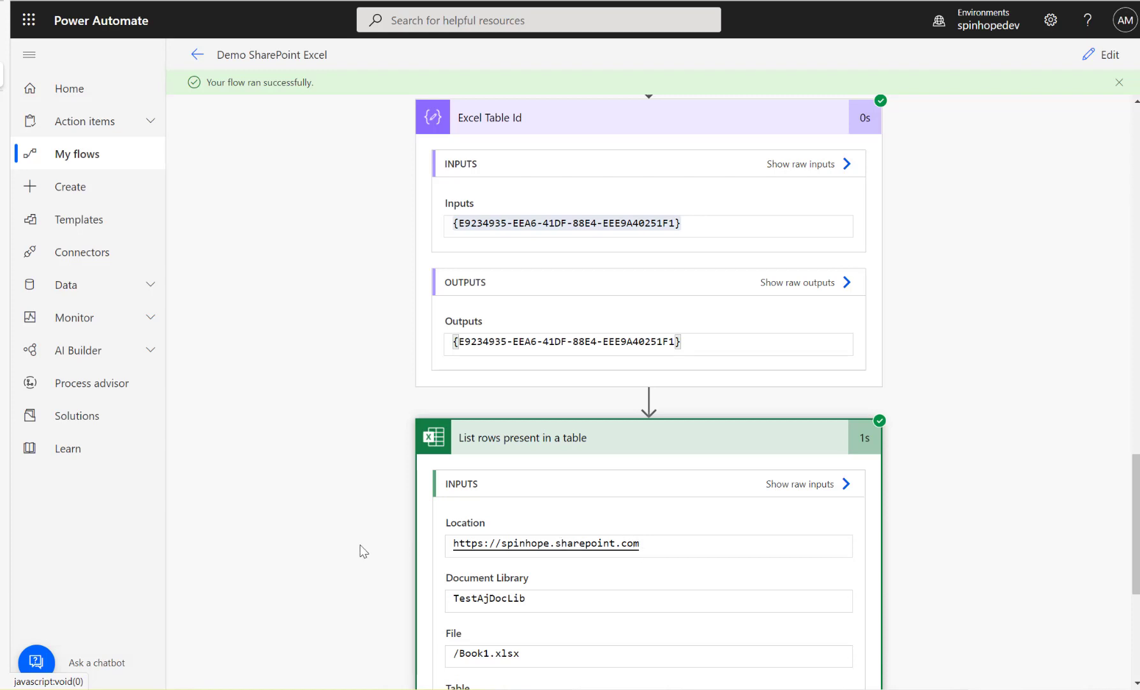
scroll(345, 538, down, 3)
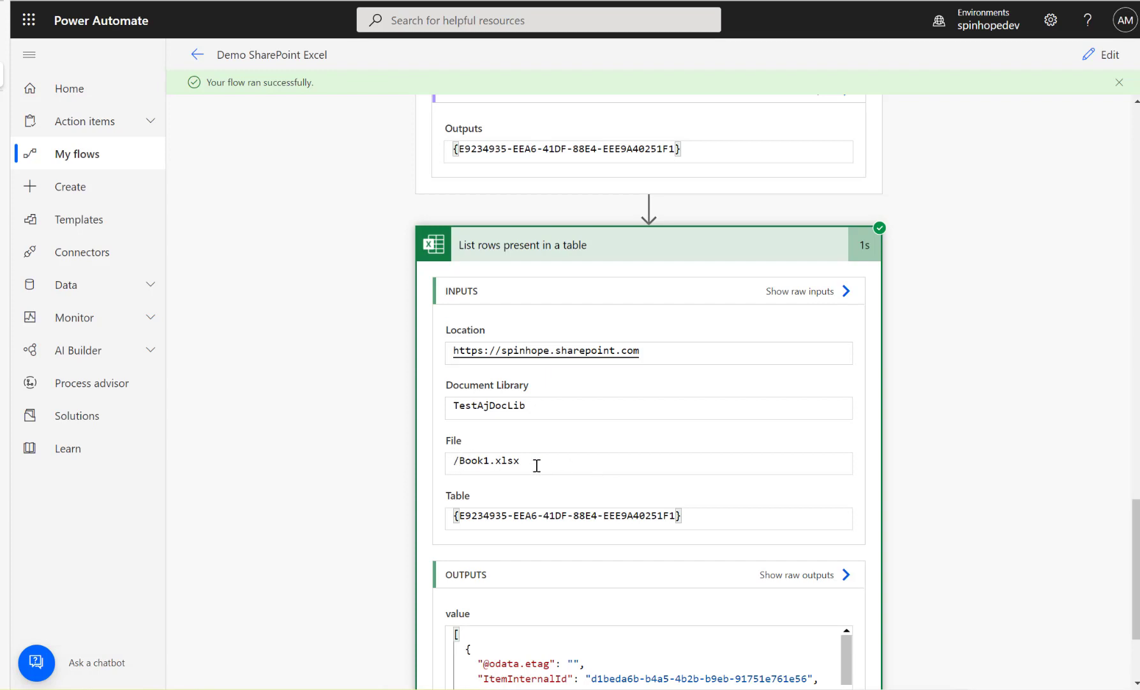
drag(679, 516, 417, 528)
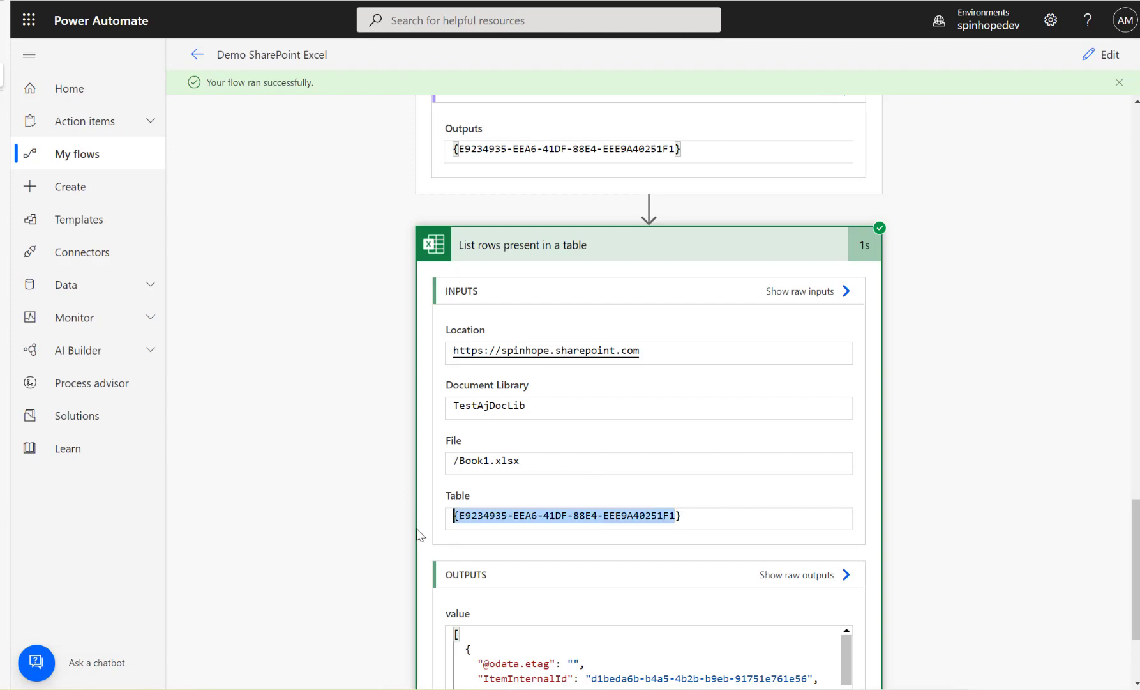
scroll(599, 536, down, 3)
scroll(609, 535, down, 3)
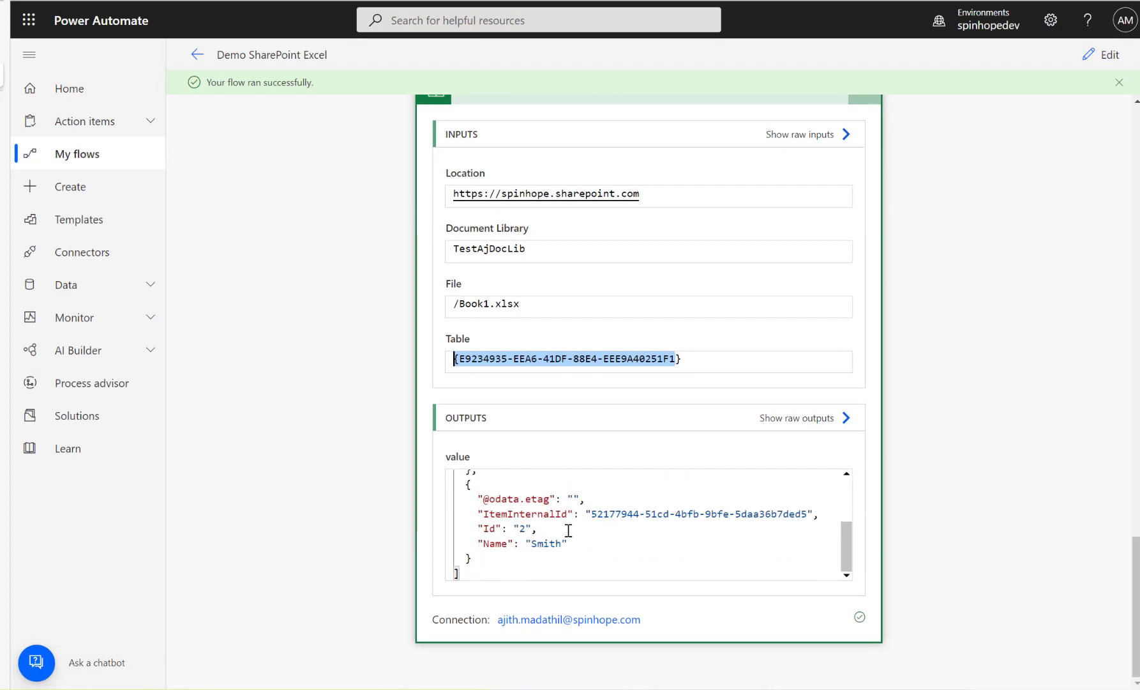
scroll(586, 530, up, 3)
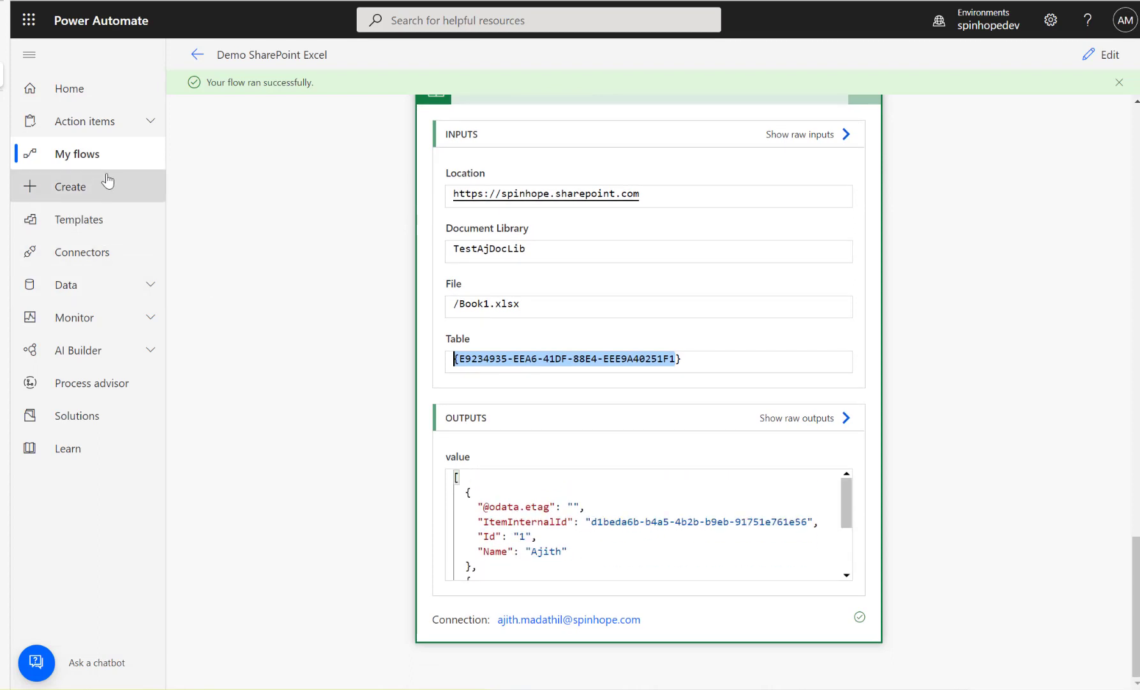
Open Book1.xlsx from the TestAjDocLib library to check the added table, close it and return to the start of the Power Automate run.
click(18, 43)
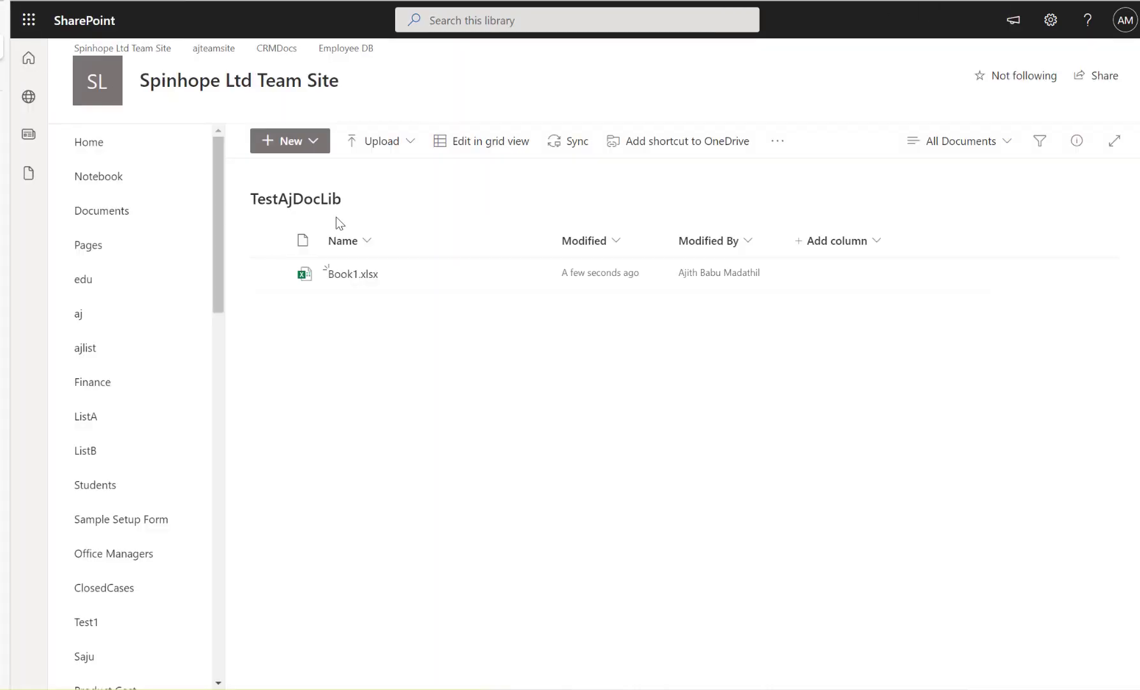
click(359, 275)
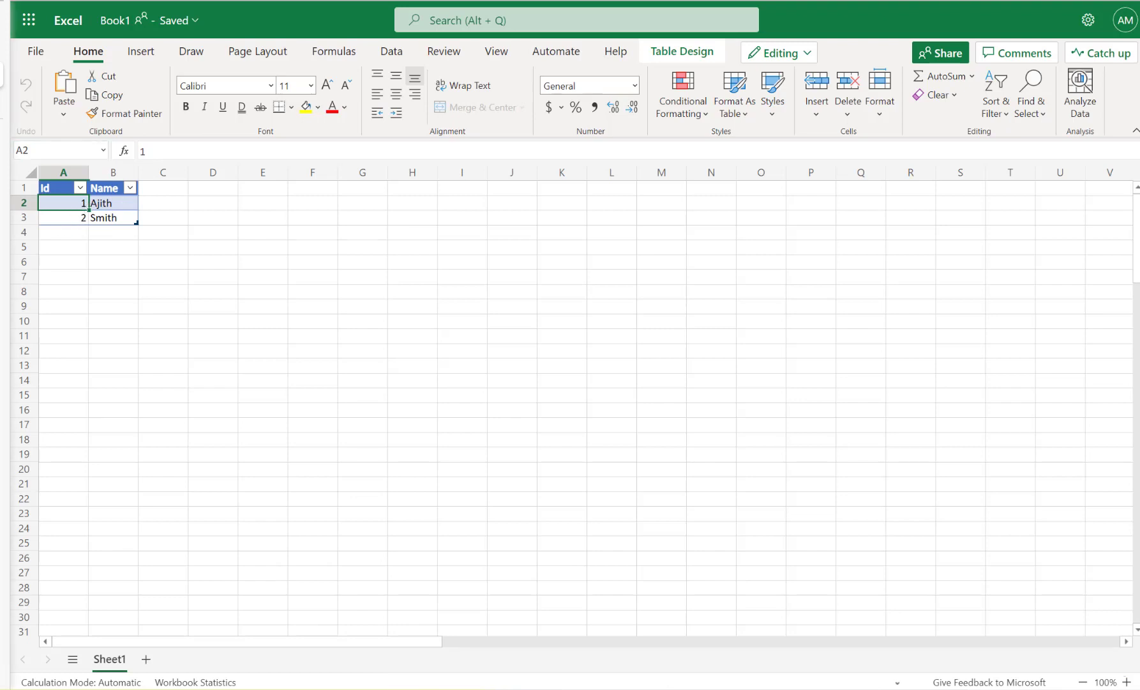
click(148, 72)
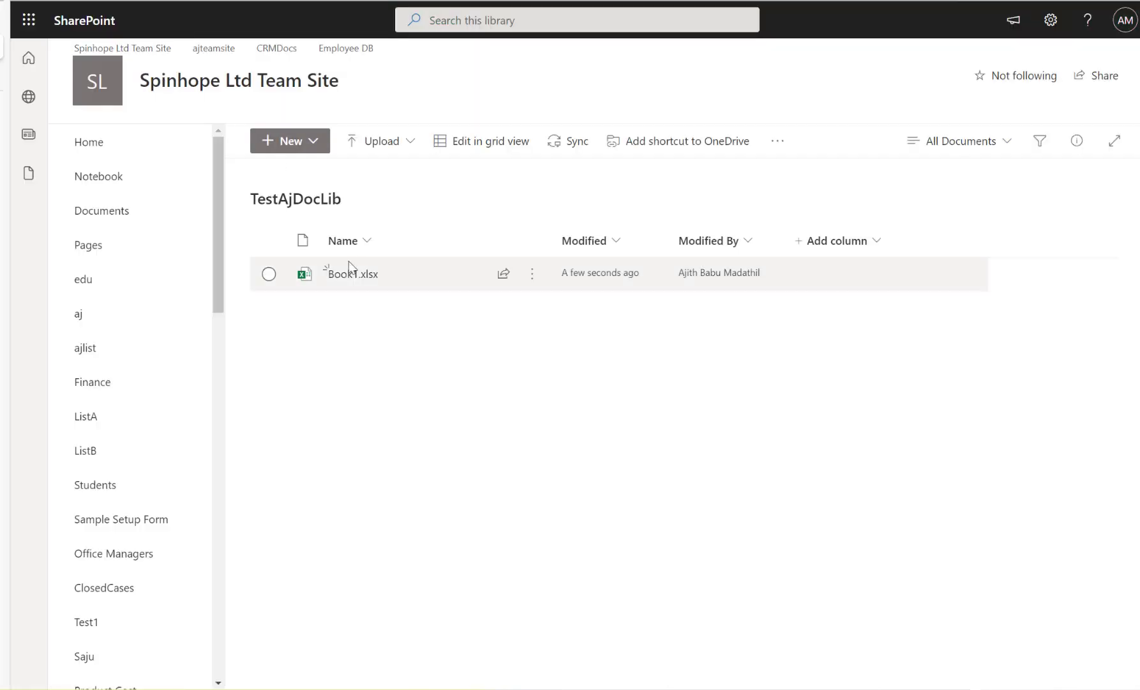
click(9, 77)
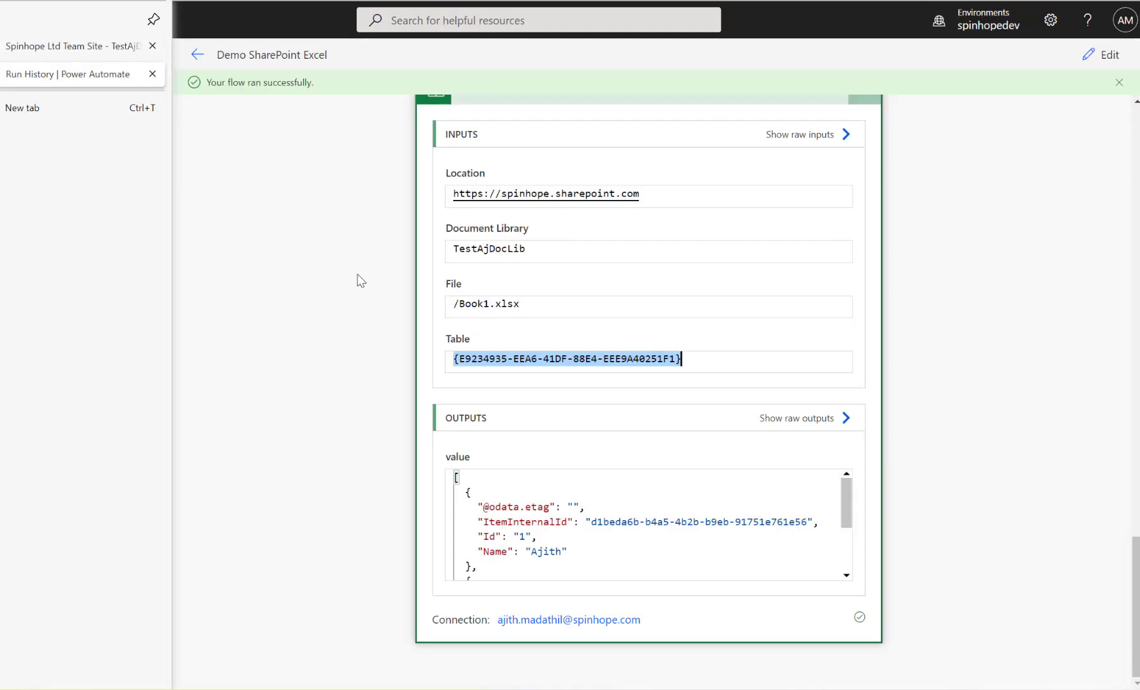
scroll(356, 392, up, 15)
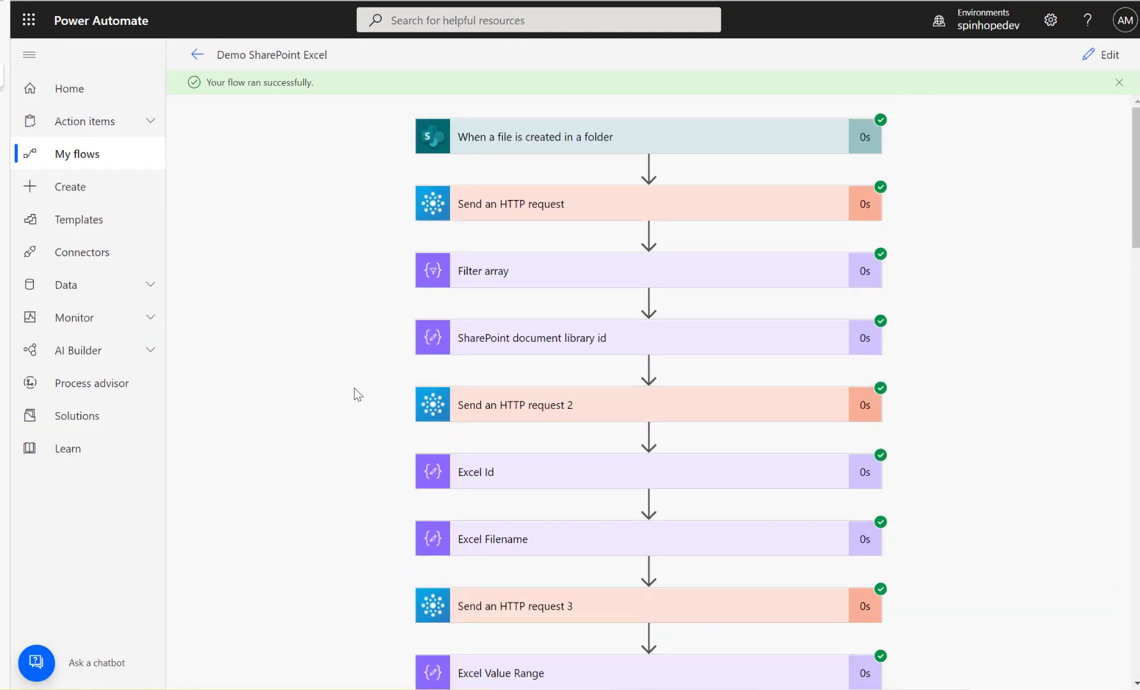